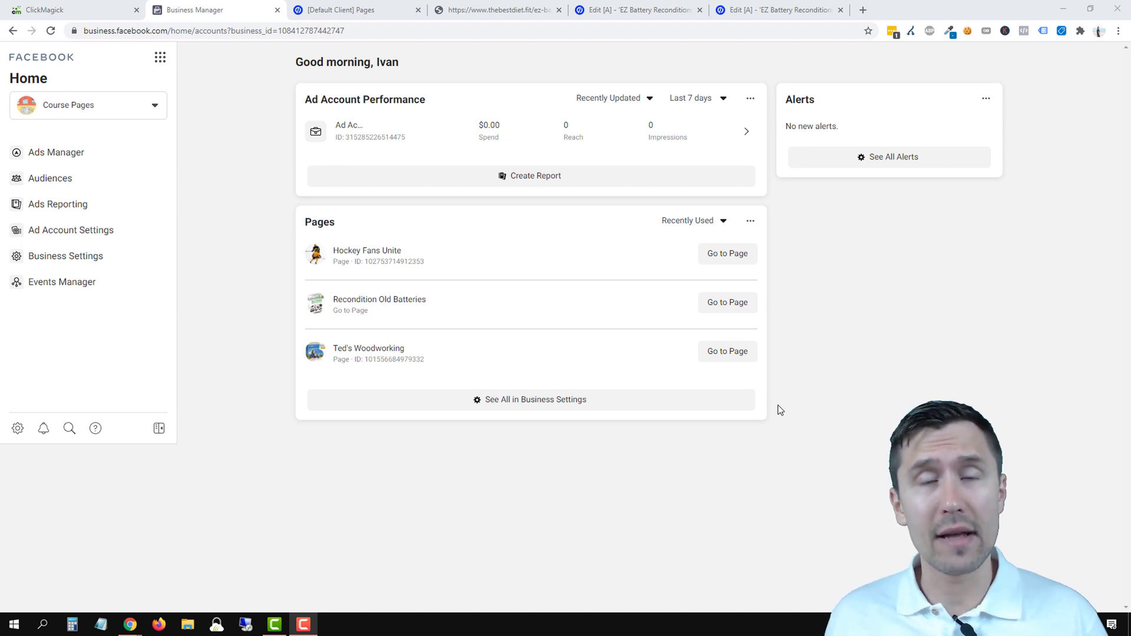
- Review the Battery Saver landing and thank-you pages in Unbounce and check the signup form
{"action": "left_click", "coordinate": [511, 8]}
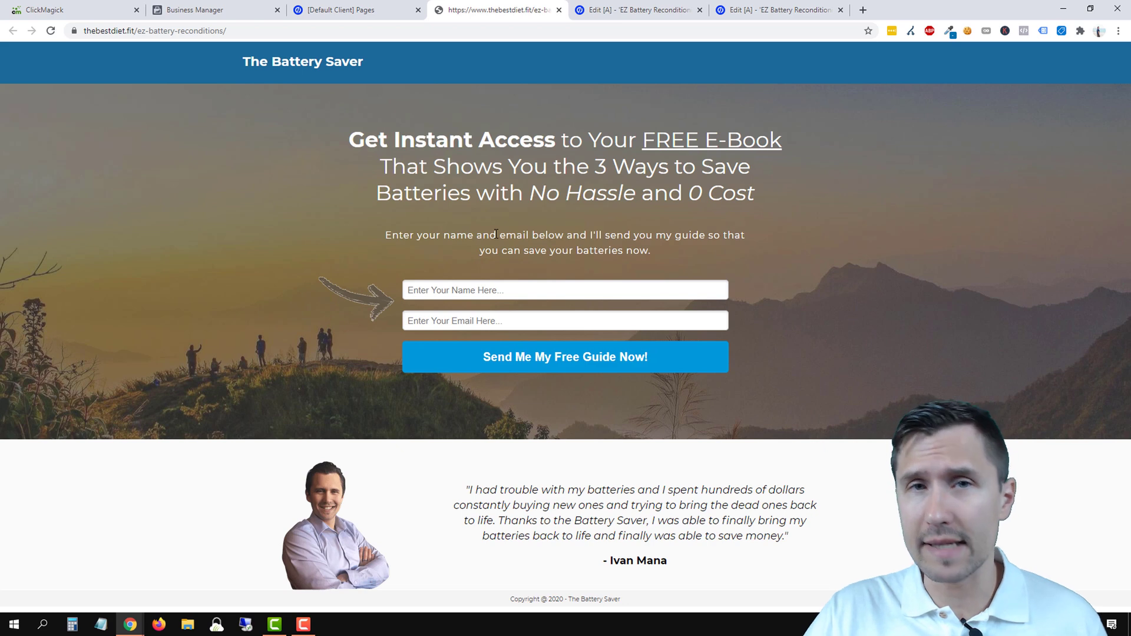
{"action": "left_click", "coordinate": [607, 5]}
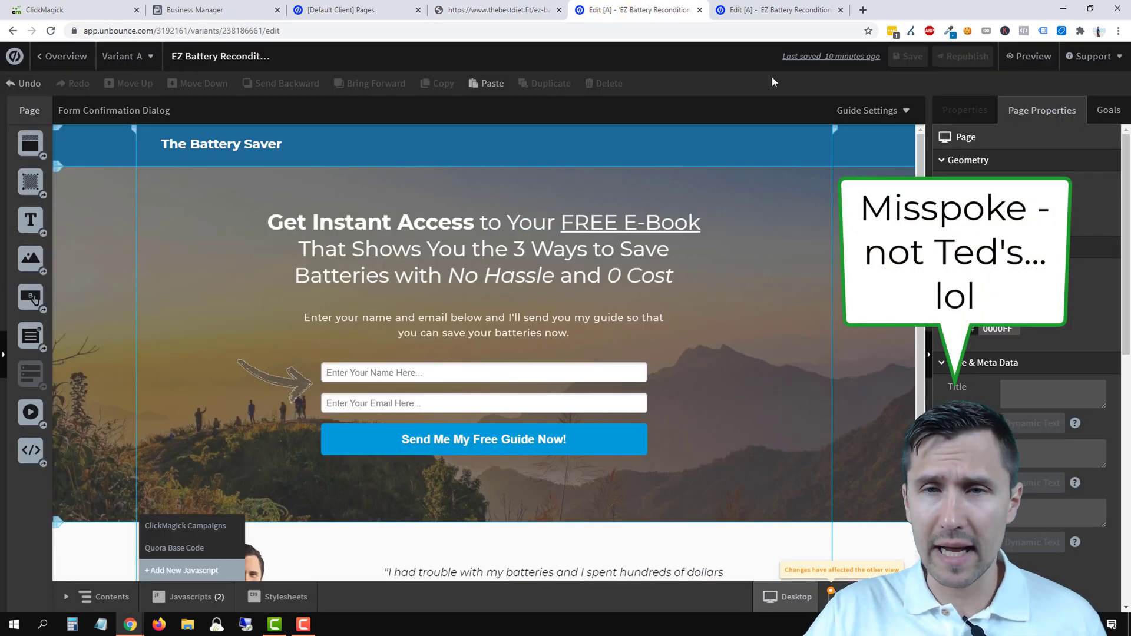
{"action": "left_click", "coordinate": [764, 4]}
{"action": "left_click", "coordinate": [609, 7]}
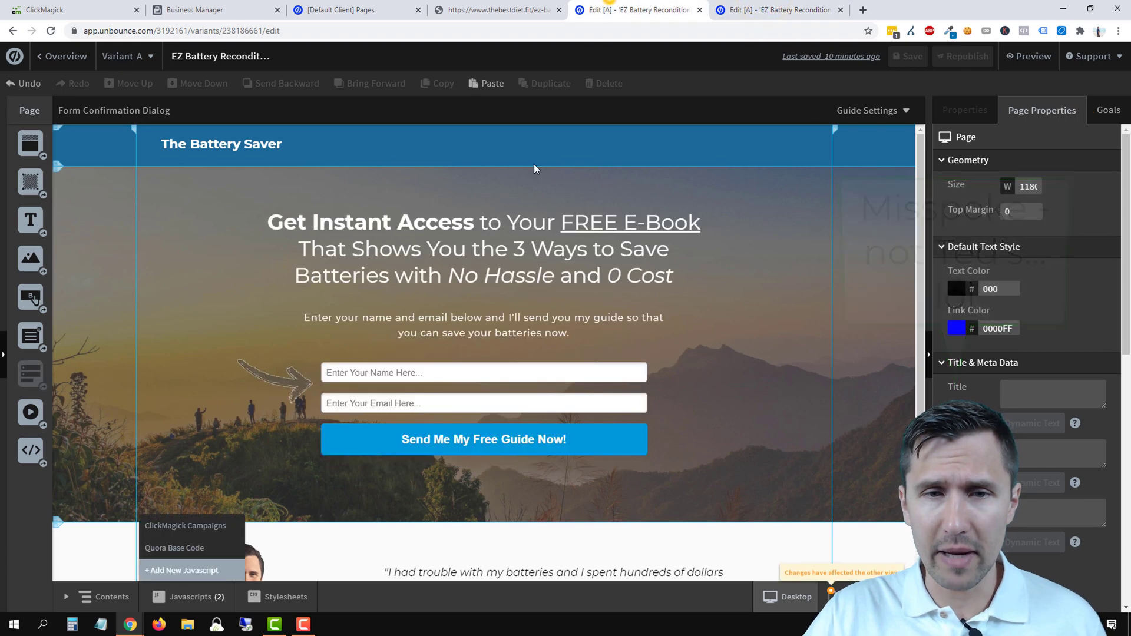
{"action": "left_click", "coordinate": [205, 289]}
{"action": "scroll", "coordinate": [263, 347], "scroll_direction": "down", "scroll_amount": 2}
{"action": "left_click", "coordinate": [379, 284]}
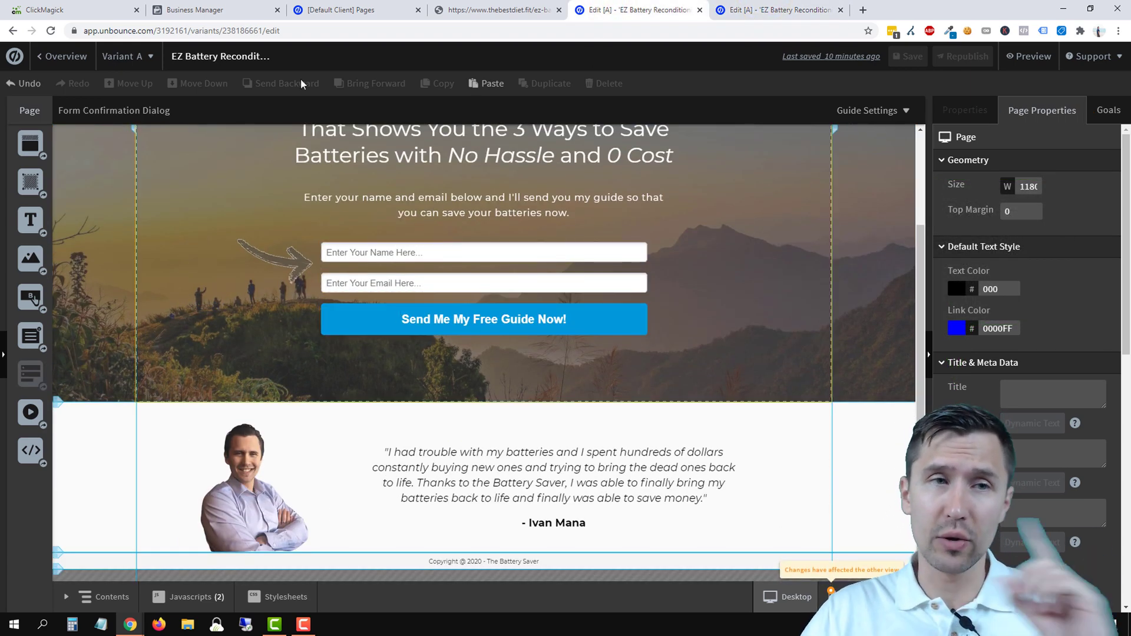
{"action": "left_click", "coordinate": [220, 7]}
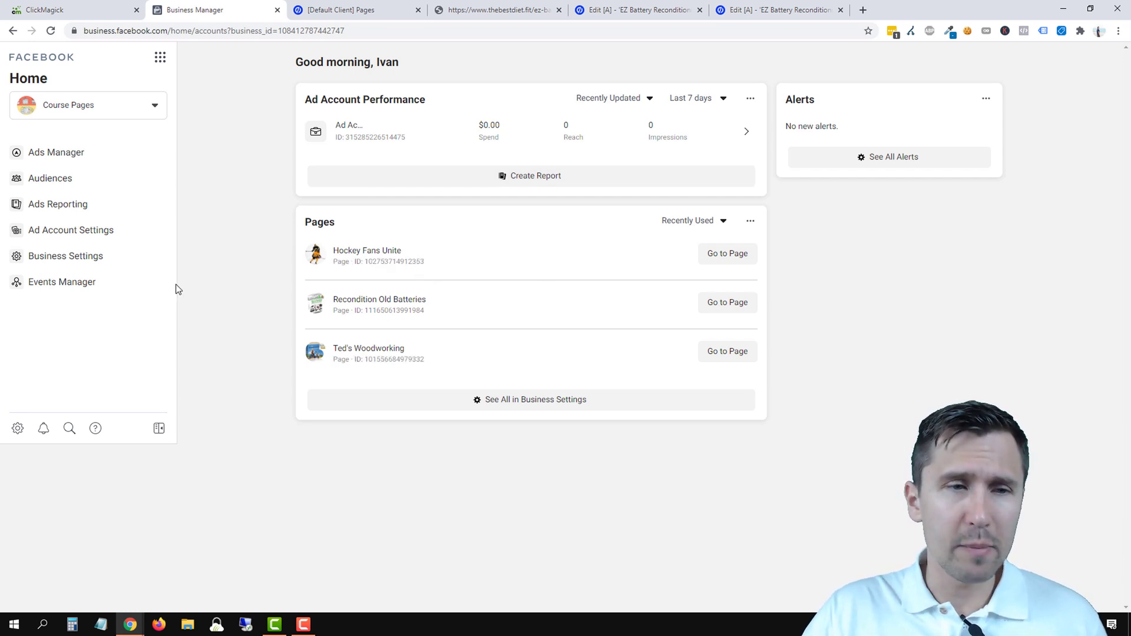
- From Business Settings, show the Pixels list under Data Sources
{"action": "left_click", "coordinate": [77, 261]}
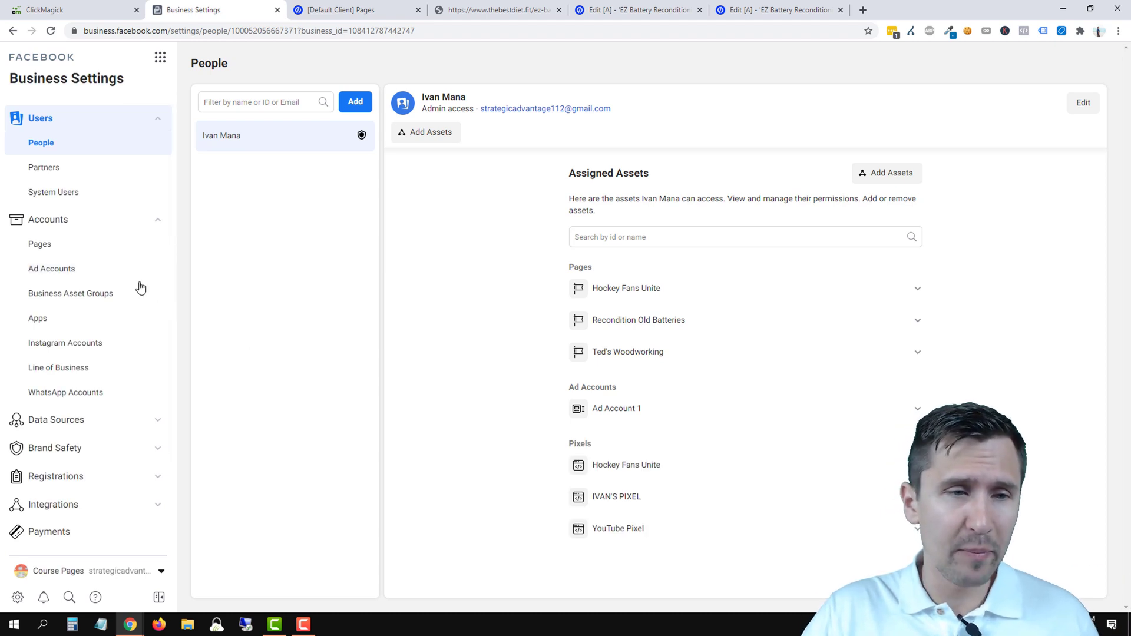
{"action": "scroll", "coordinate": [130, 457], "scroll_direction": "down", "scroll_amount": 1}
{"action": "left_click", "coordinate": [108, 363]}
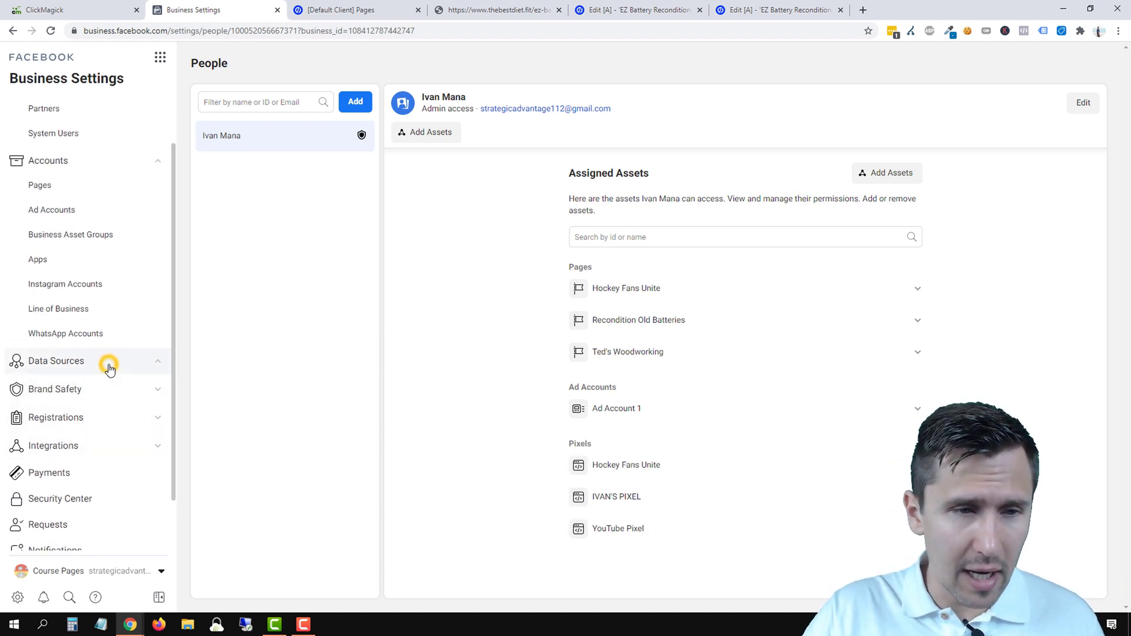
{"action": "left_click", "coordinate": [94, 410]}
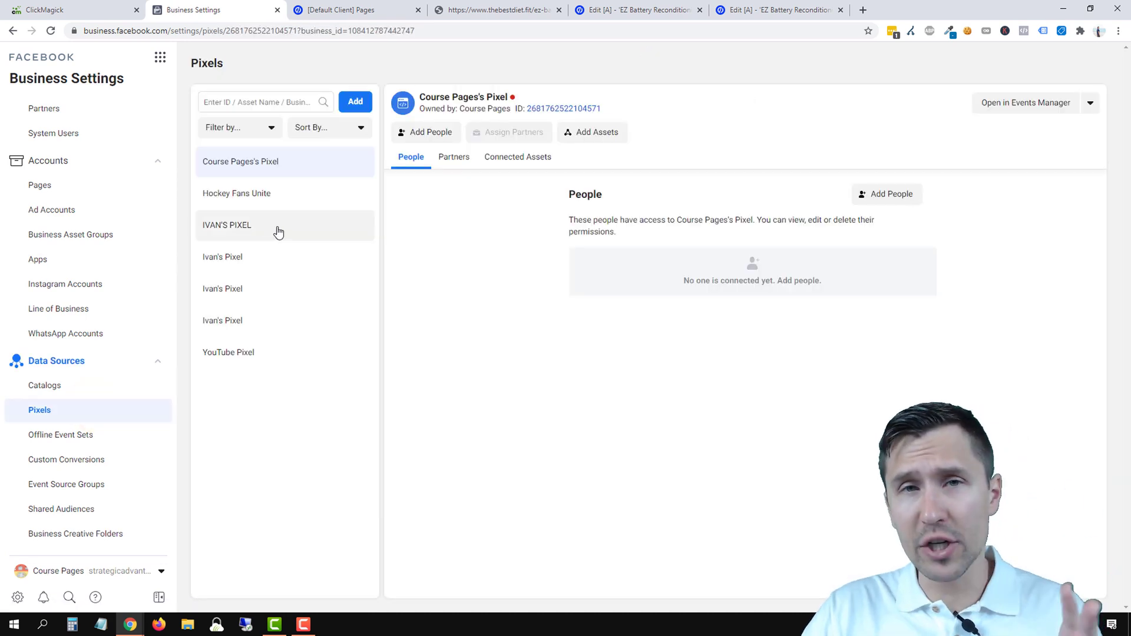
- Add a new pixel, replacing the default name with 'ClickBank Remarketing', and confirm it
{"action": "left_click", "coordinate": [354, 112]}
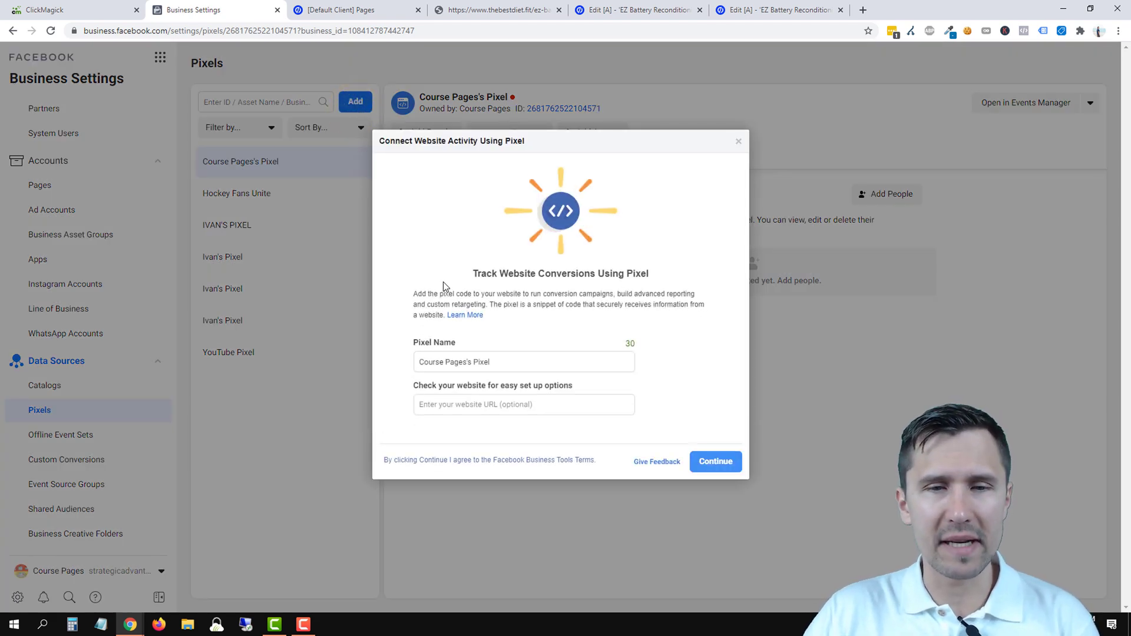
{"action": "triple_click", "coordinate": [488, 362]}
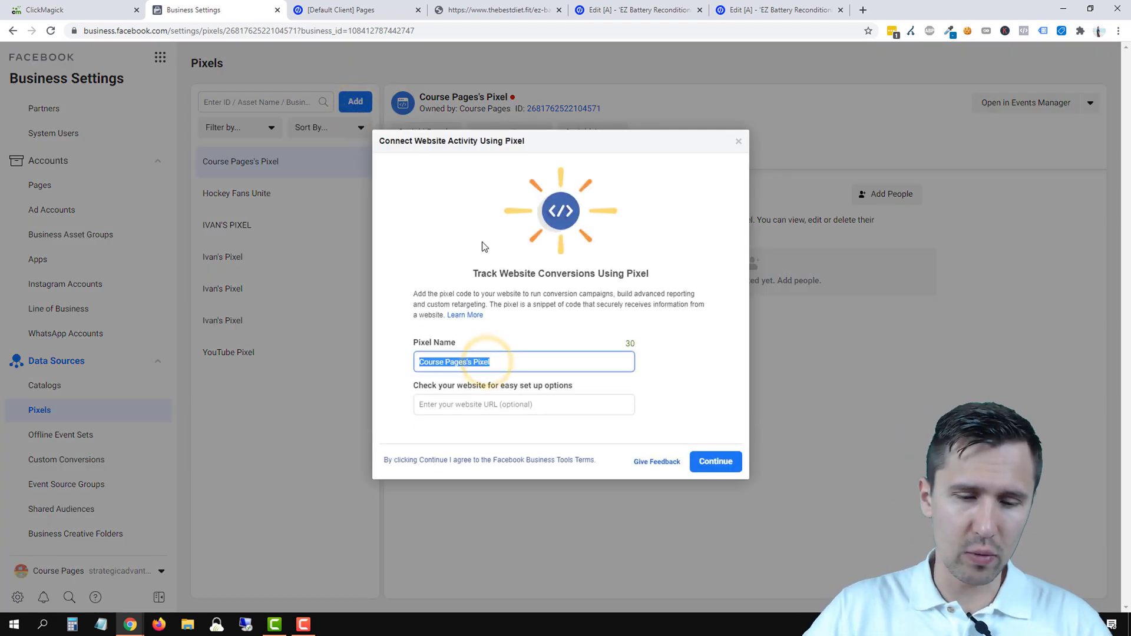
{"action": "type", "text": "Facebook"}
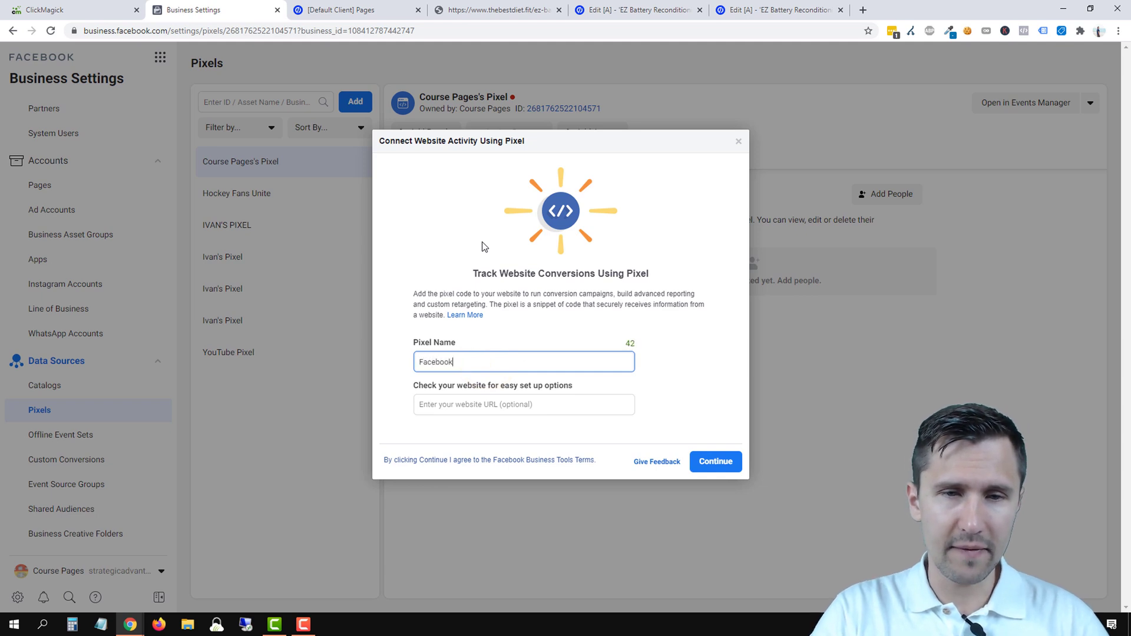
{"action": "key", "text": "BackSpace"}
{"action": "key", "text": "BackSpace"}
{"action": "key", "text": "BackSpace"}
{"action": "key", "text": "BackSpace"}
{"action": "key", "text": "BackSpace"}
{"action": "key", "text": "BackSpace"}
{"action": "key", "text": "BackSpace"}
{"action": "key", "text": "BackSpace"}
{"action": "type", "text": "ClickBa"}
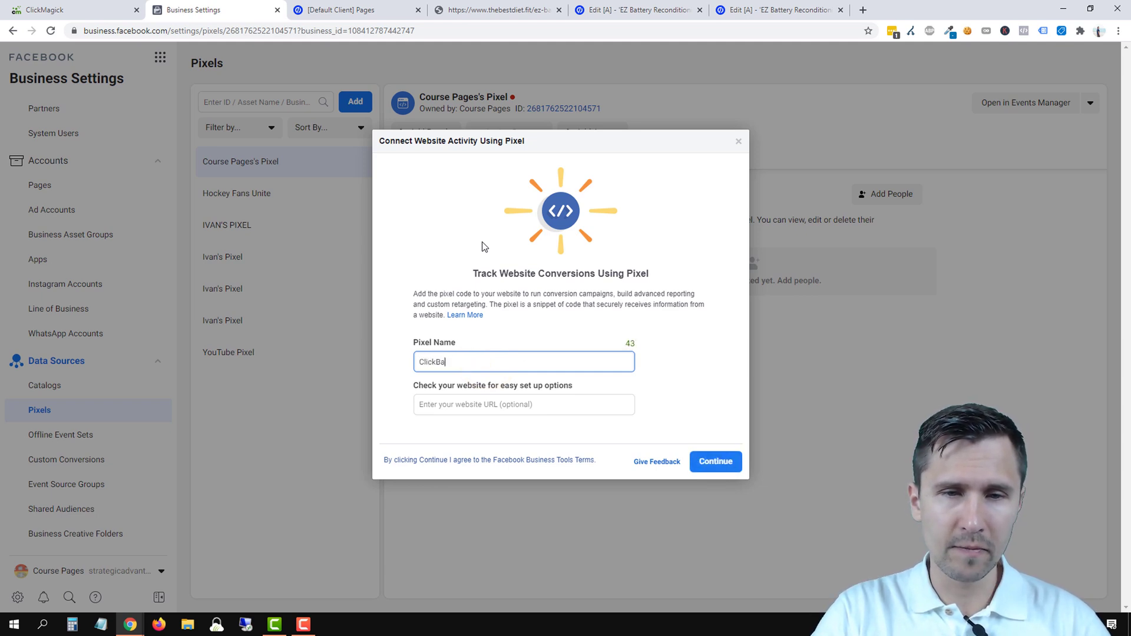
{"action": "type", "text": "nk Remarketing"}
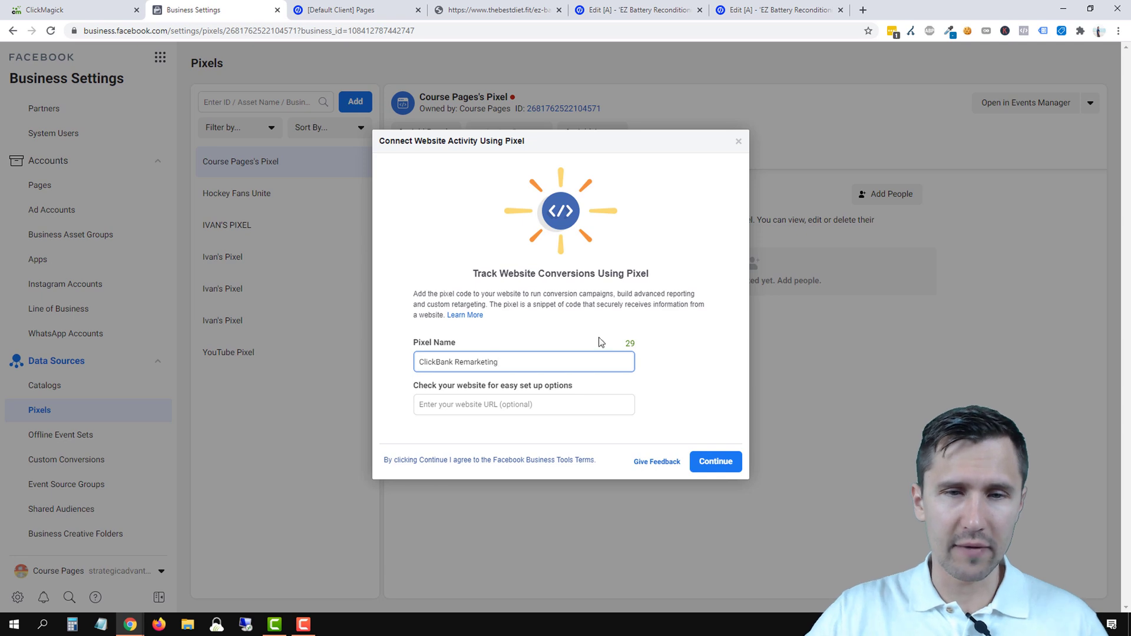
{"action": "left_click", "coordinate": [718, 466]}
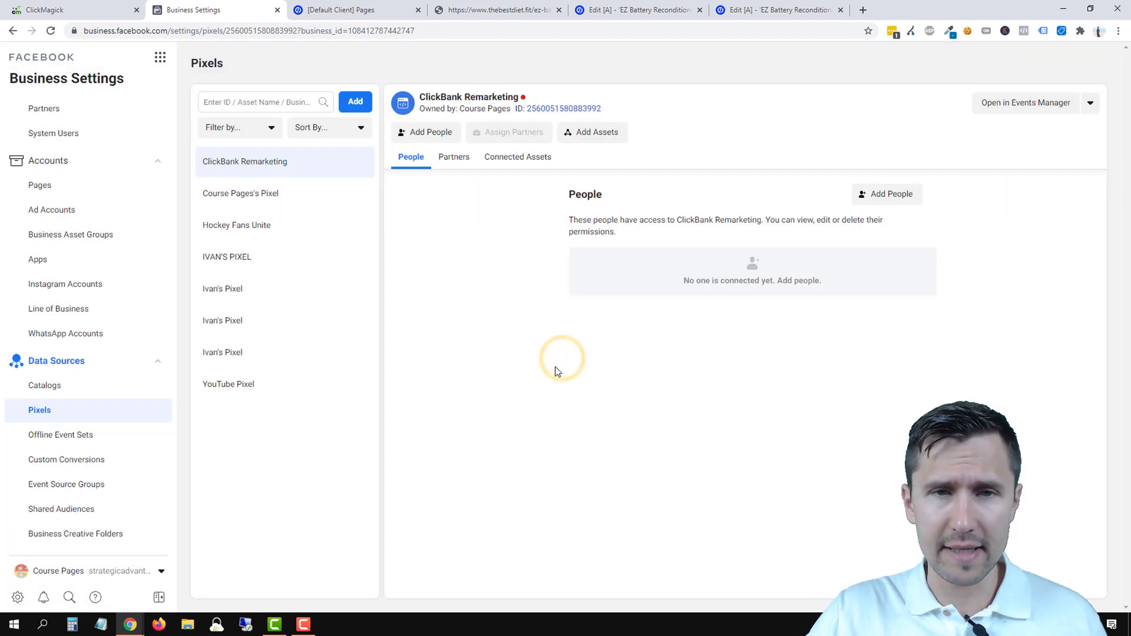
- Give the chosen team member Manage Pixel access to ClickBank Remarketing
{"action": "left_click", "coordinate": [443, 140]}
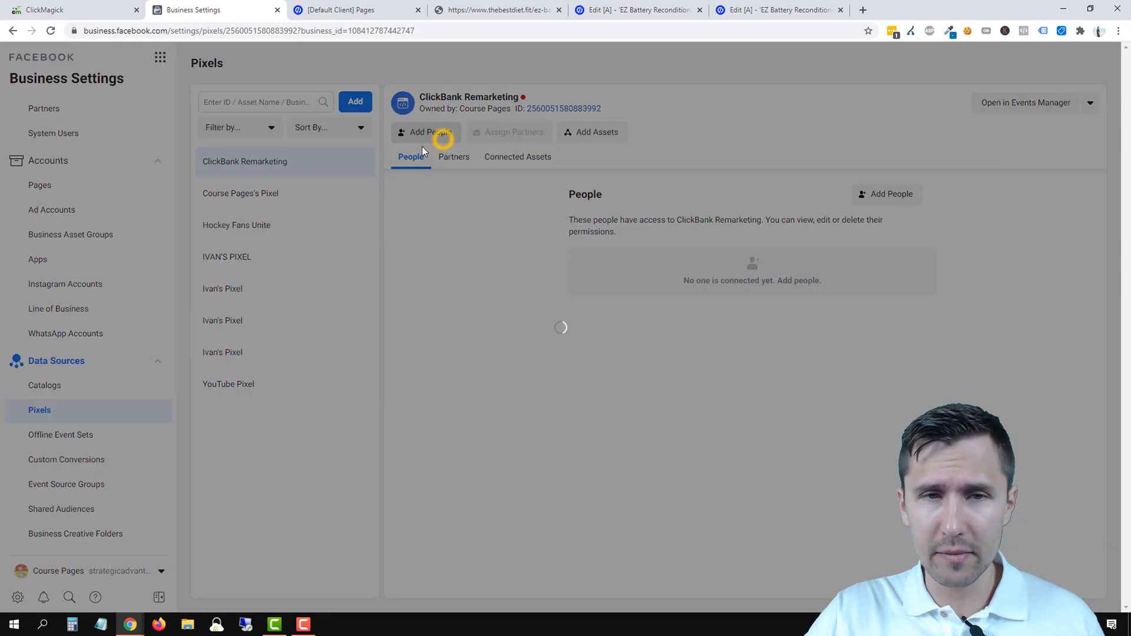
{"action": "left_click", "coordinate": [430, 216]}
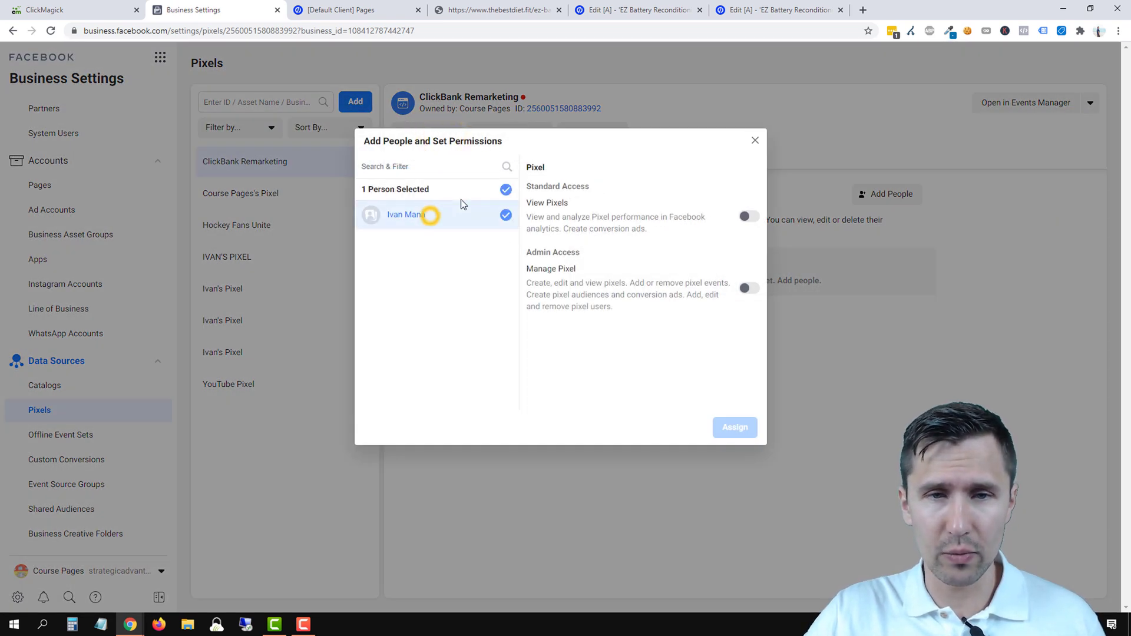
{"action": "left_click", "coordinate": [748, 288]}
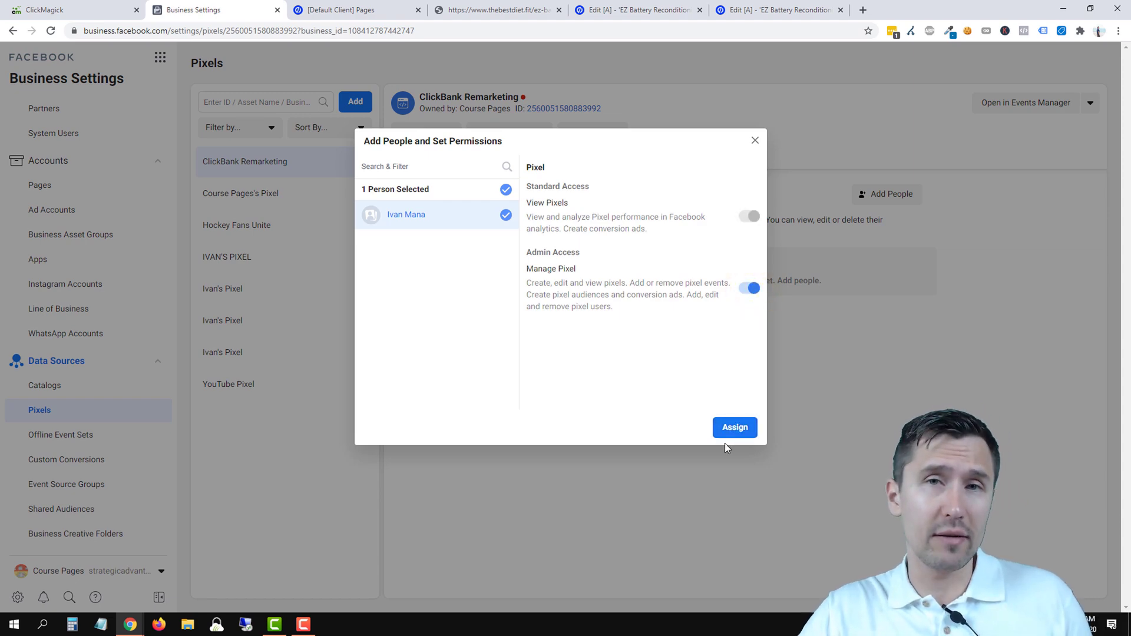
{"action": "left_click", "coordinate": [744, 427]}
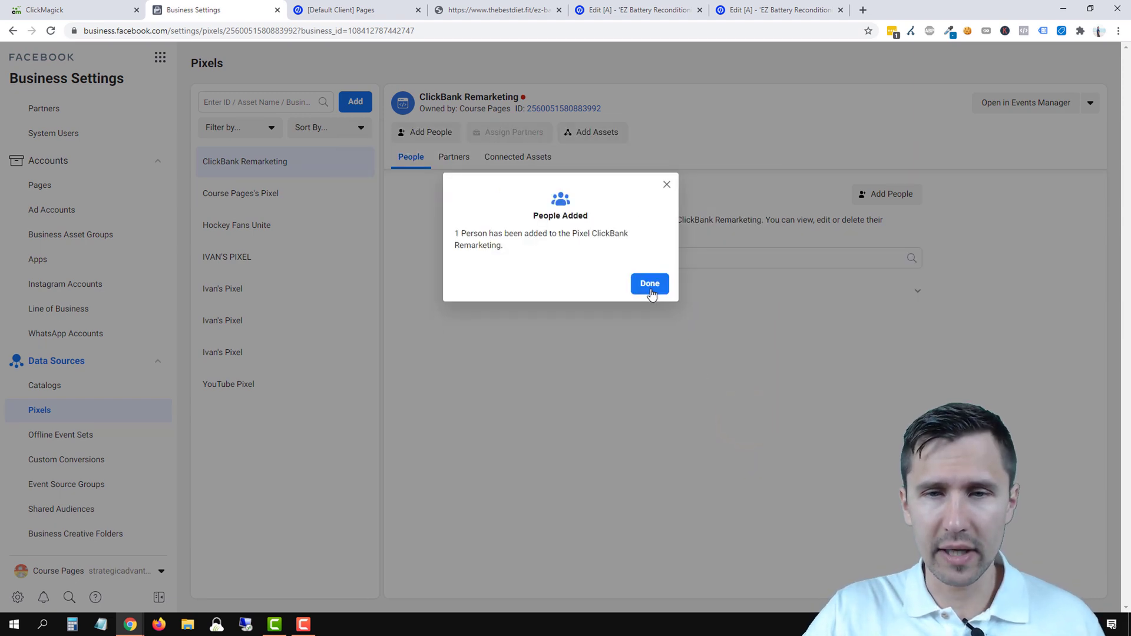
{"action": "left_click", "coordinate": [650, 291]}
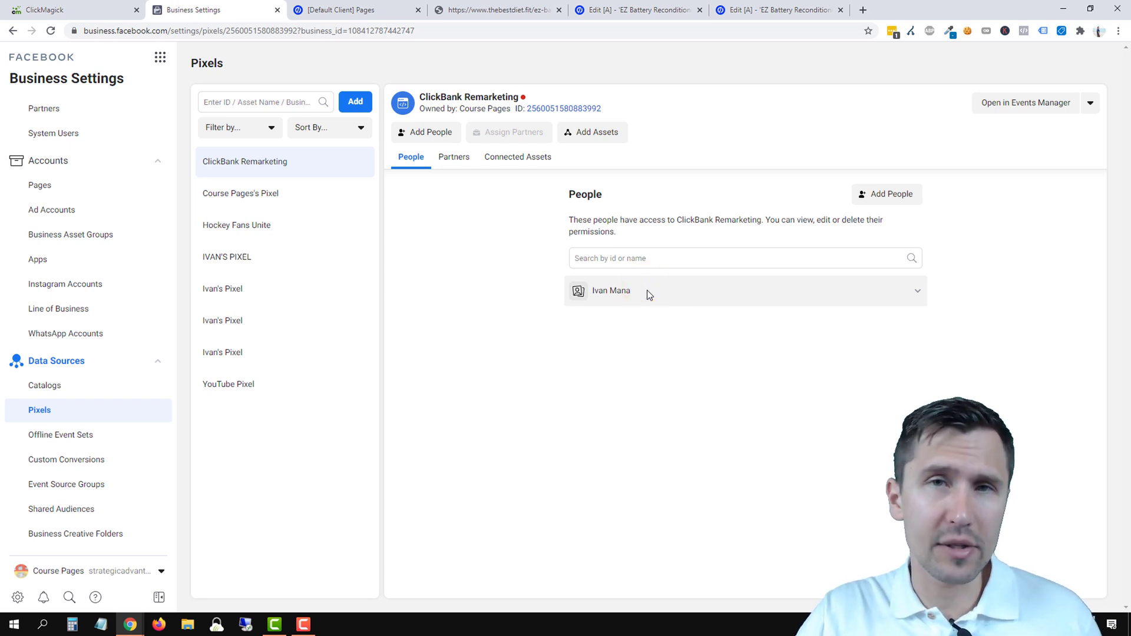
{"action": "right_click", "coordinate": [647, 290]}
{"action": "left_click", "coordinate": [551, 277]}
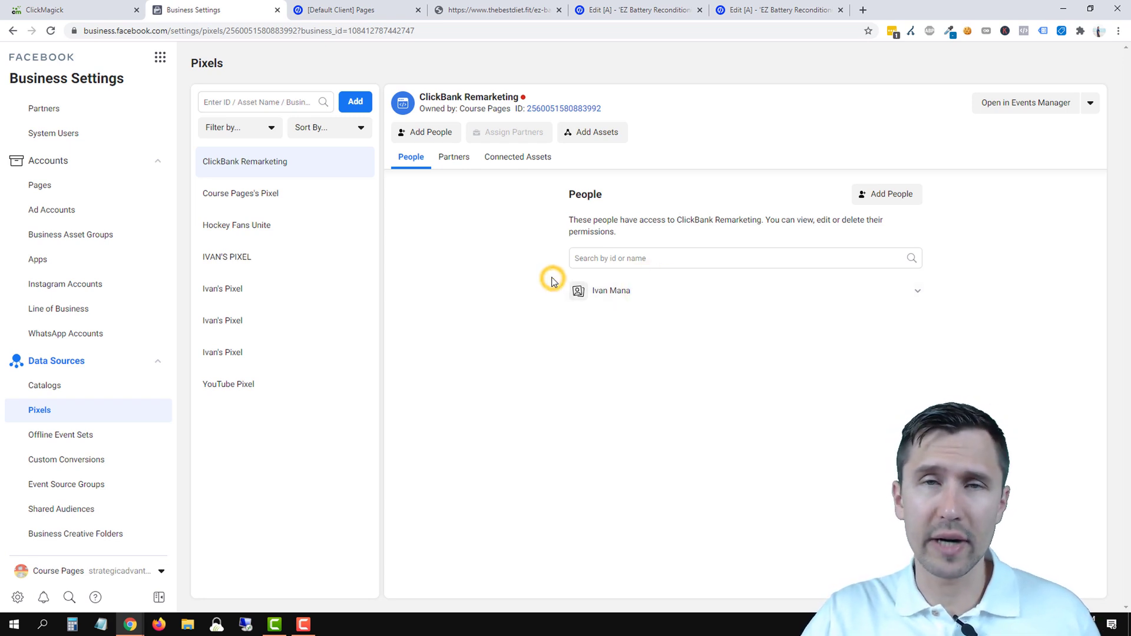
- Connect Ad Account 1 to the pixel and check its connected assets
{"action": "left_click", "coordinate": [585, 132]}
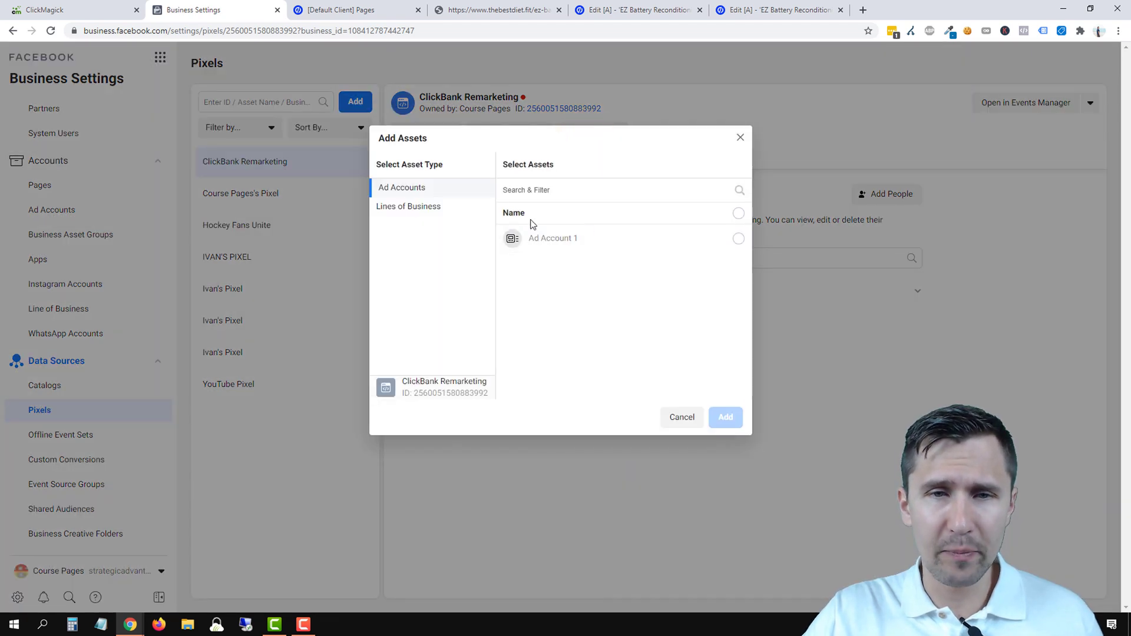
{"action": "left_click", "coordinate": [588, 236]}
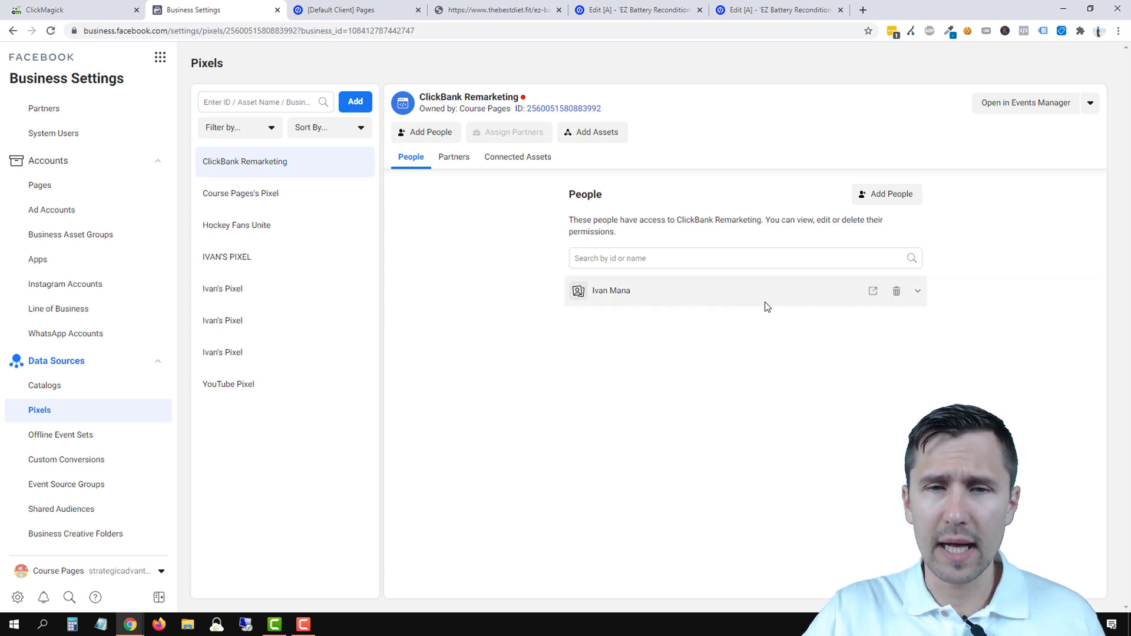
{"action": "left_click", "coordinate": [522, 157]}
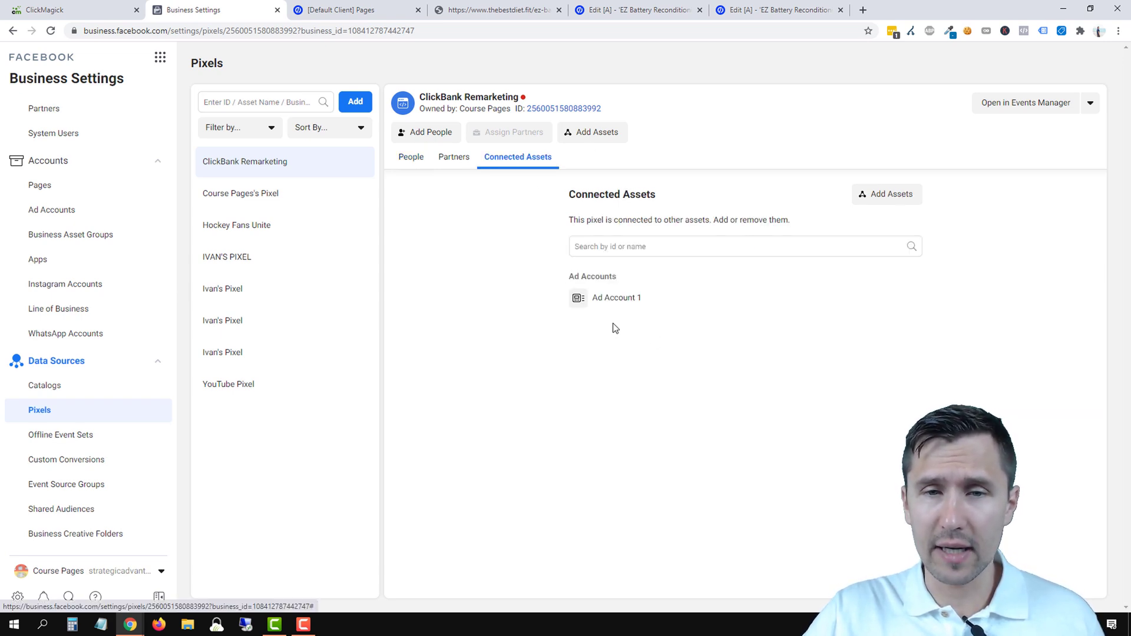
{"action": "left_click", "coordinate": [418, 159]}
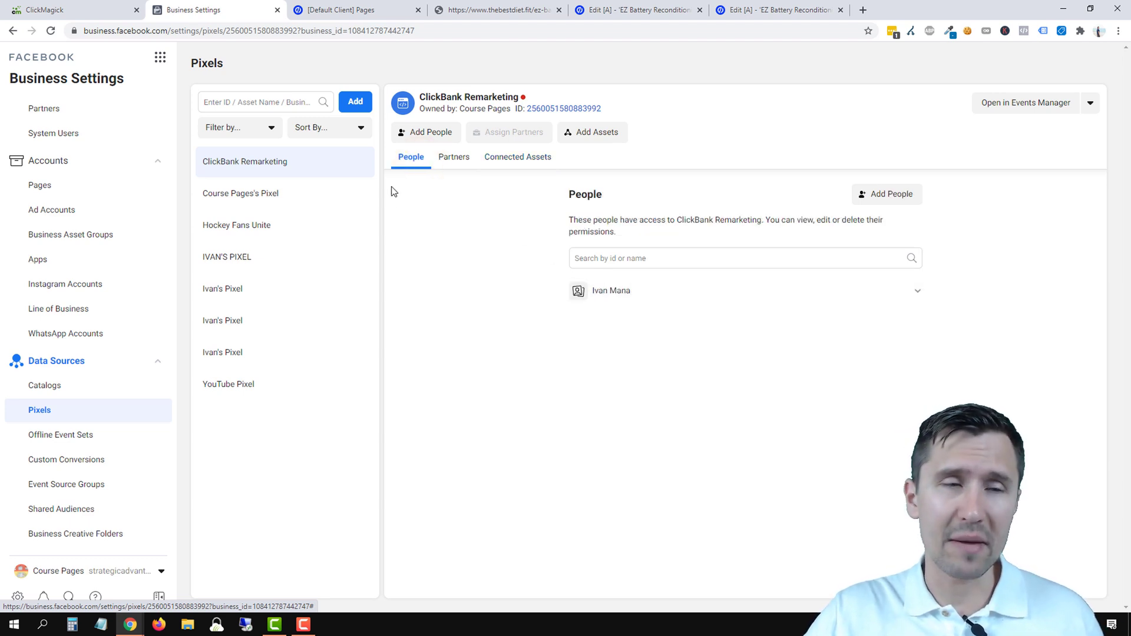
- Open the ClickBank Remarketing pixel in Events Manager and continue its setup
{"action": "left_click", "coordinate": [160, 57]}
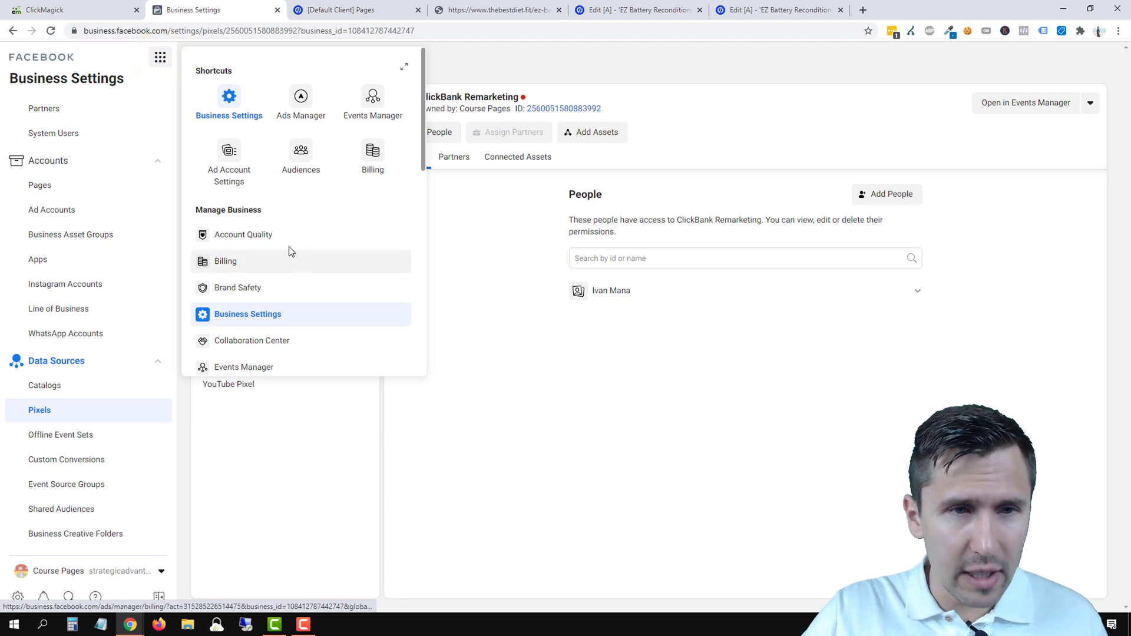
{"action": "left_click", "coordinate": [365, 100]}
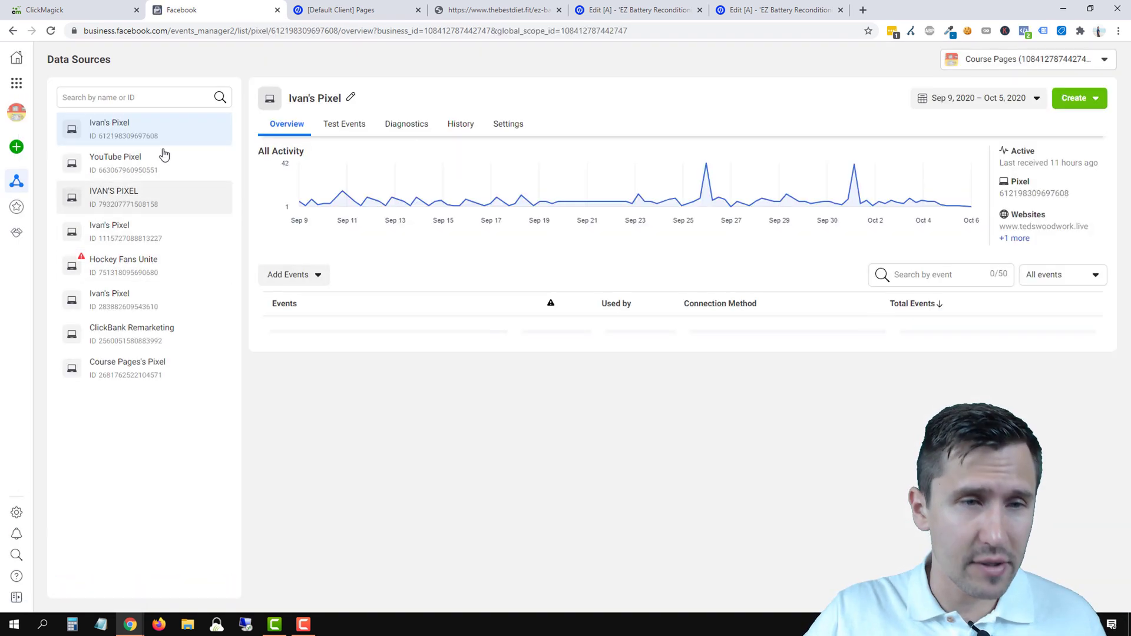
{"action": "left_click", "coordinate": [130, 330]}
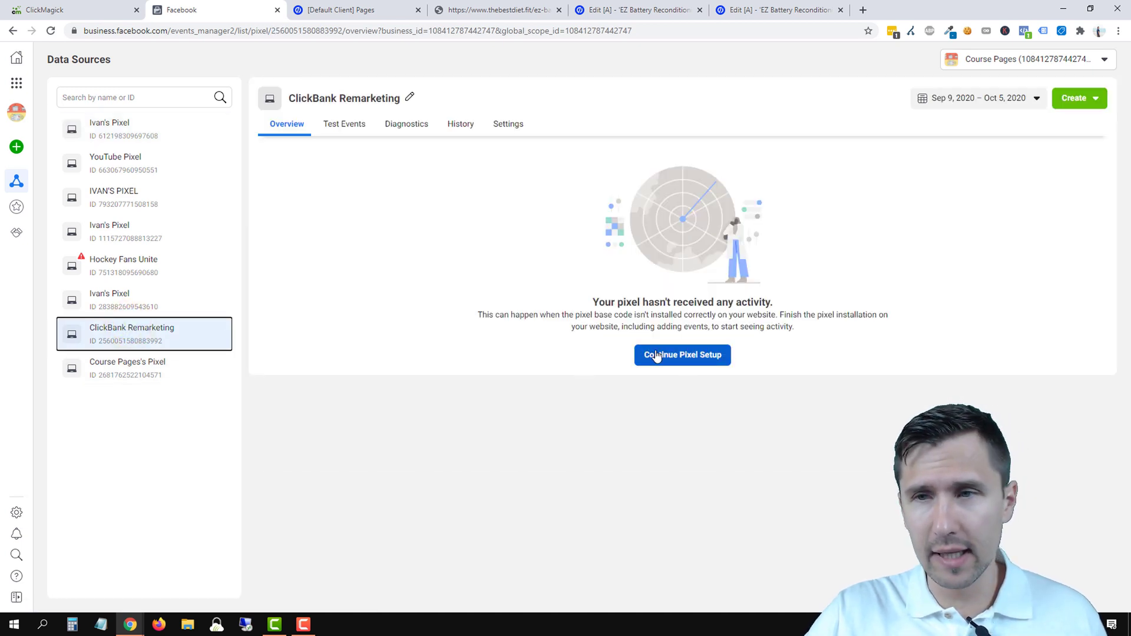
{"action": "left_click", "coordinate": [657, 356]}
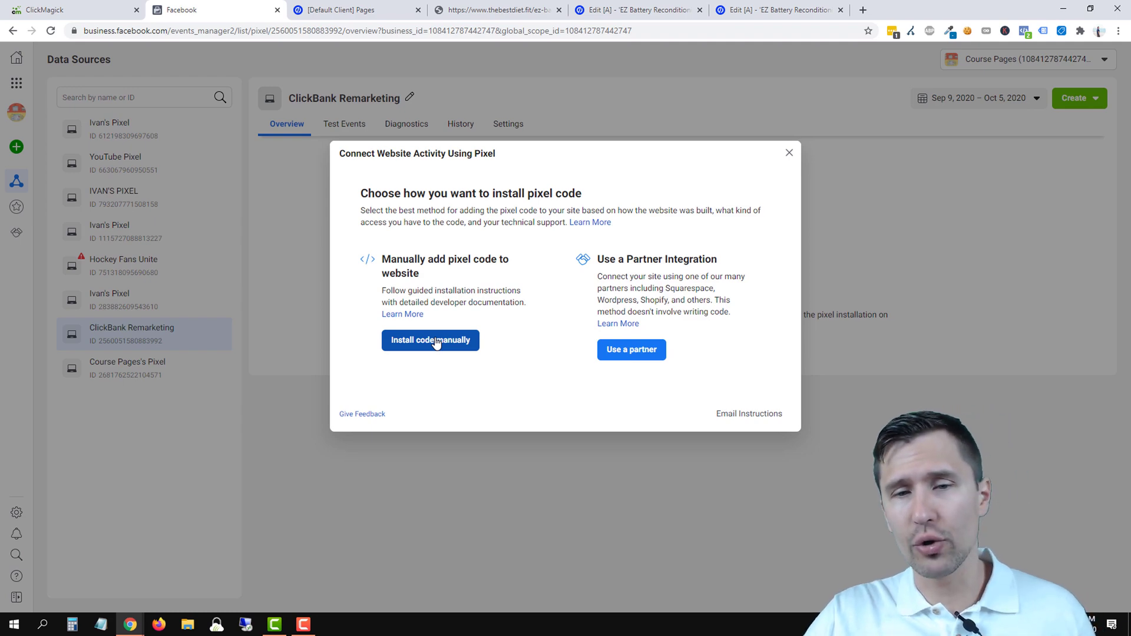
- Choose manual installation and copy the pixel base code meant for before </head>
{"action": "left_click", "coordinate": [648, 348]}
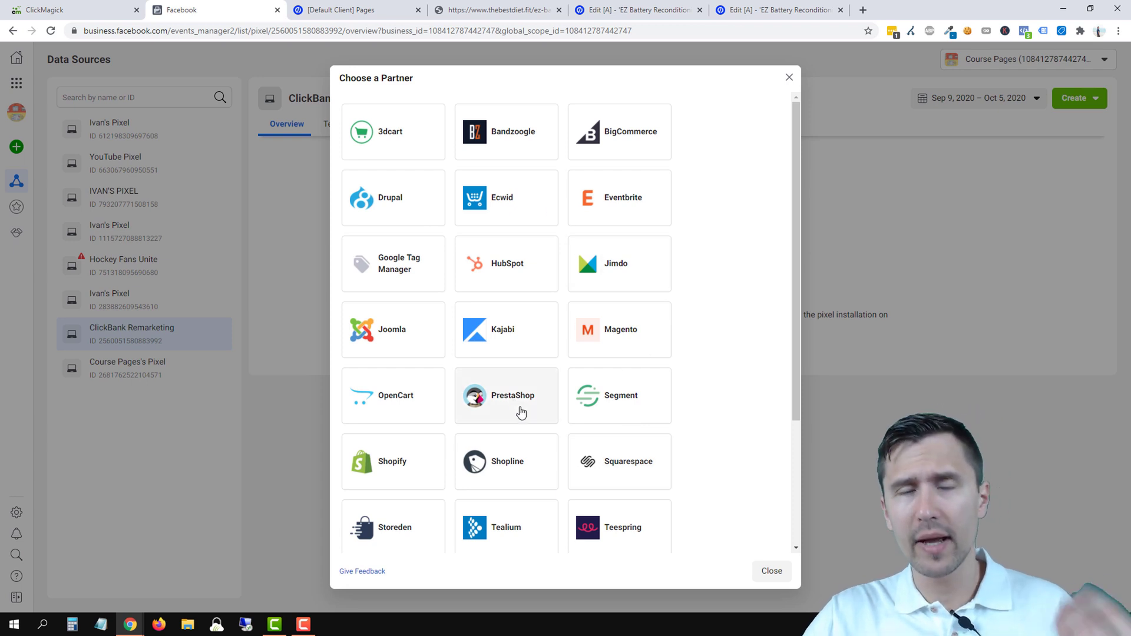
{"action": "left_click", "coordinate": [769, 572]}
{"action": "left_click", "coordinate": [670, 351]}
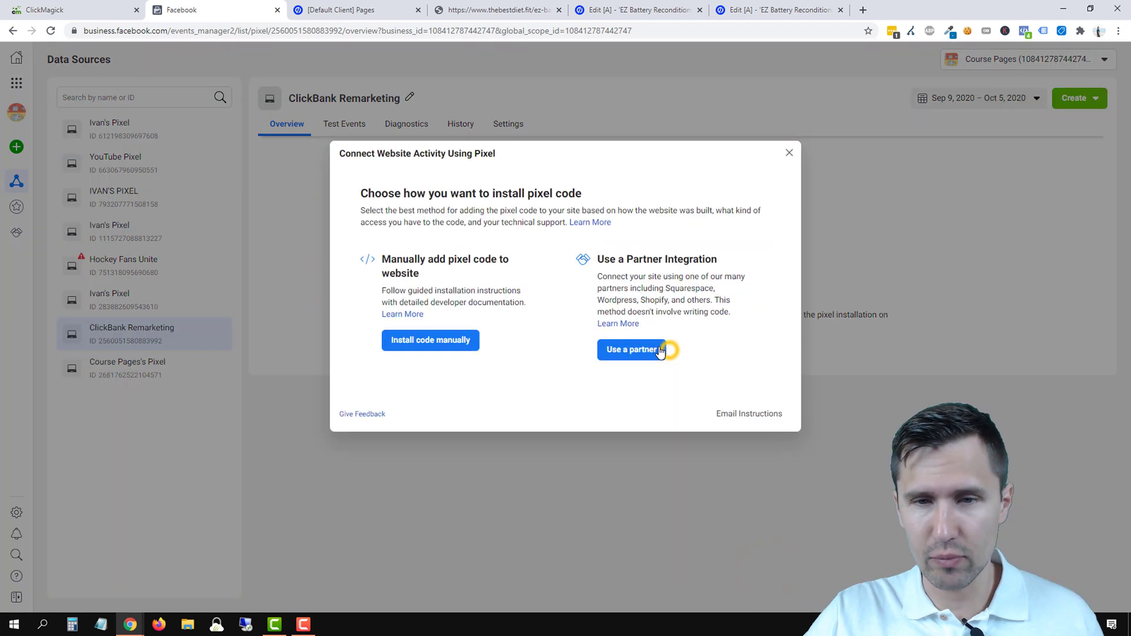
{"action": "left_click", "coordinate": [436, 341]}
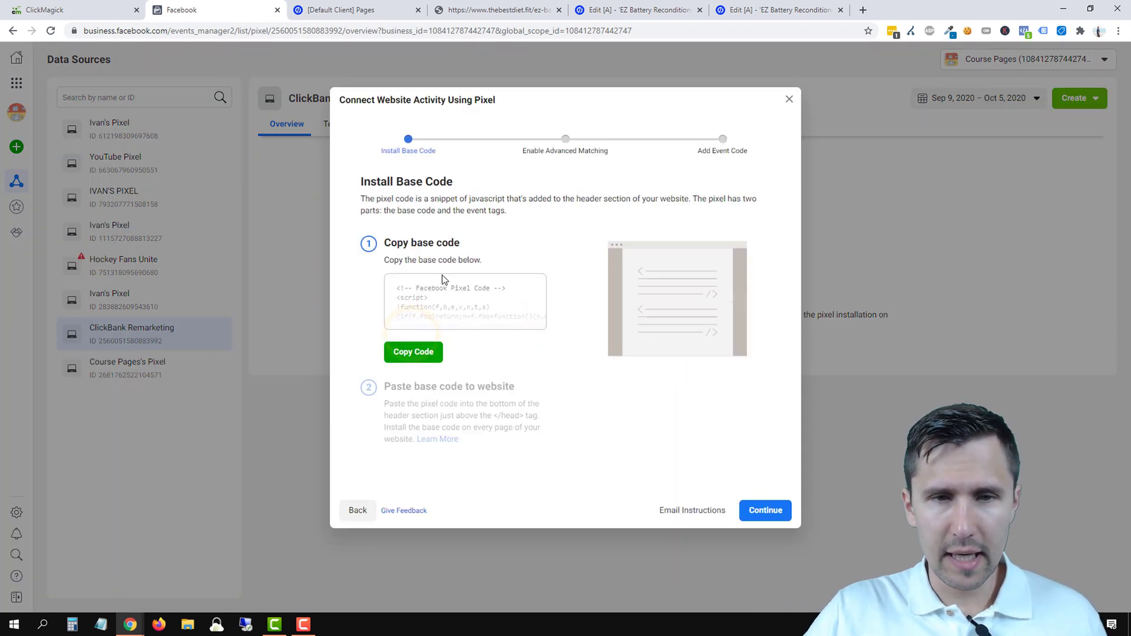
{"action": "left_click", "coordinate": [403, 355]}
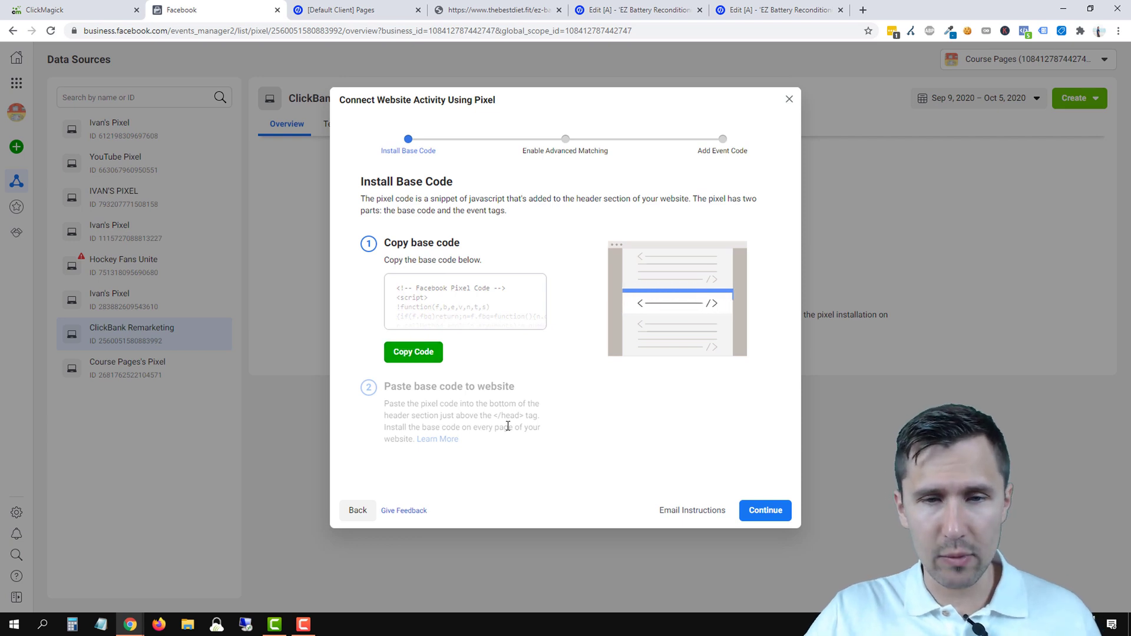
{"action": "left_click_drag", "start_coordinate": [489, 414], "coordinate": [525, 416]}
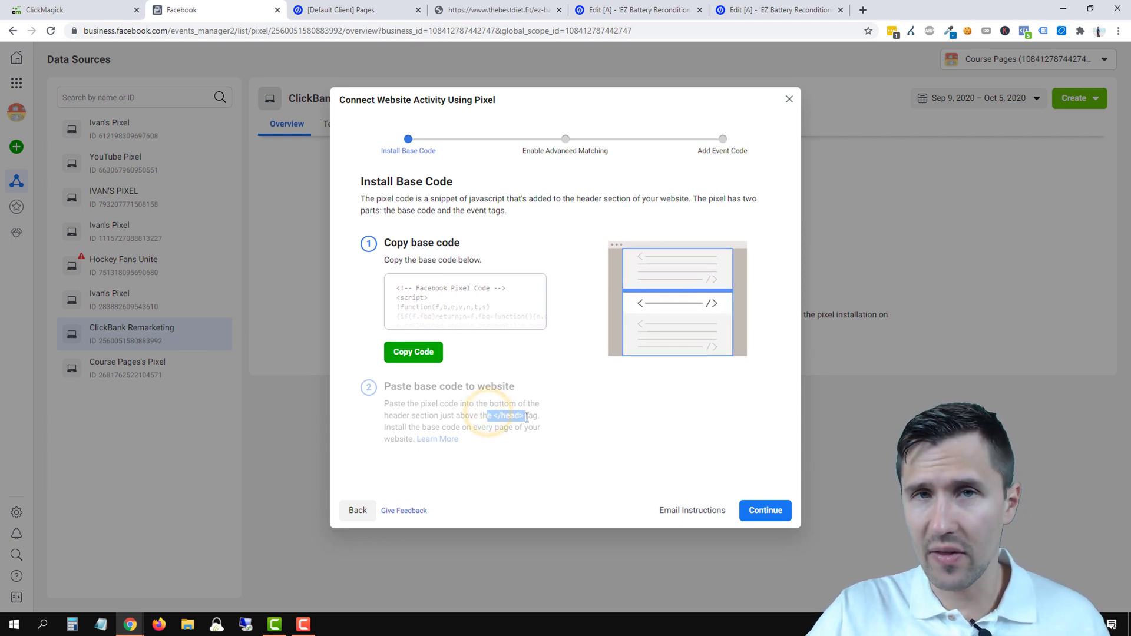
{"action": "left_click", "coordinate": [424, 354]}
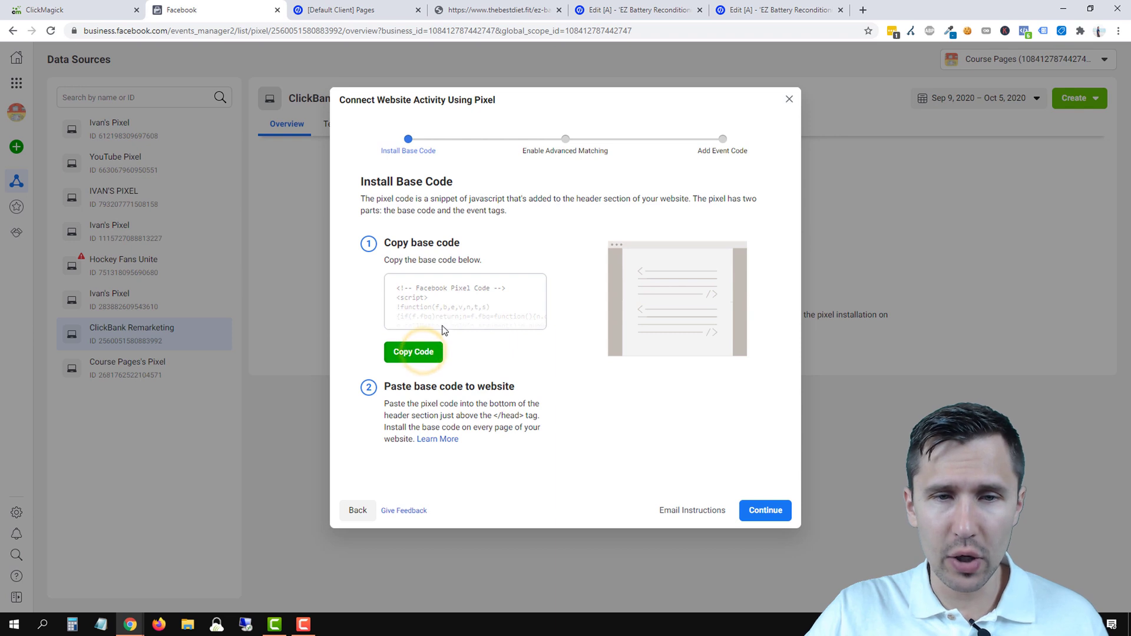
- Add a new landing-page script with the pasted pixel code, placed in the Head
{"action": "left_click", "coordinate": [650, 8]}
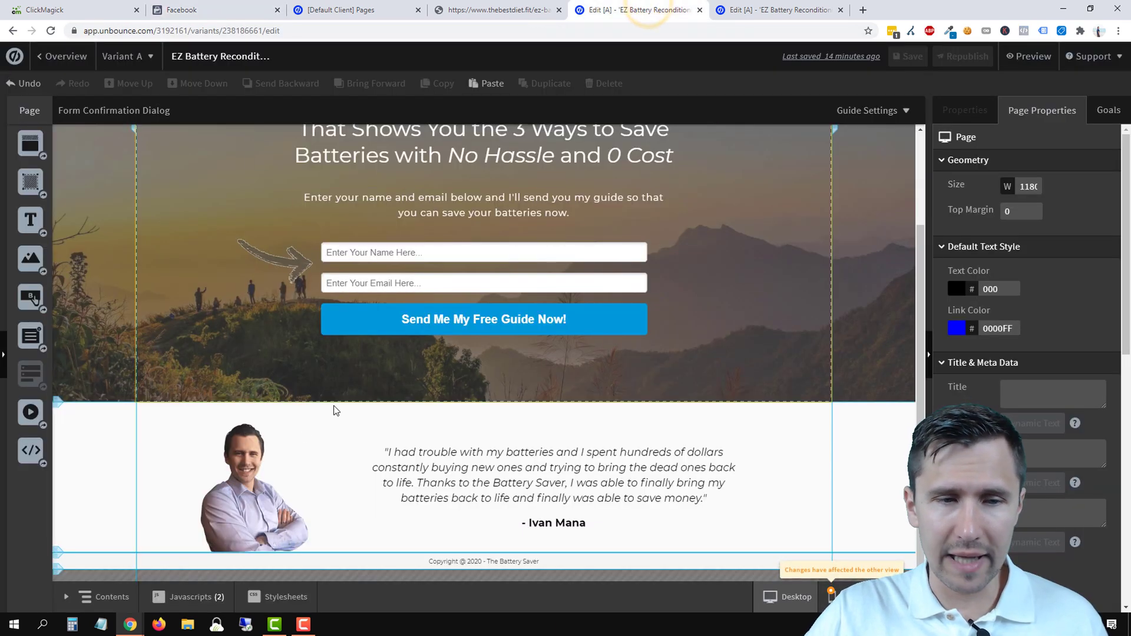
{"action": "left_click", "coordinate": [183, 597]}
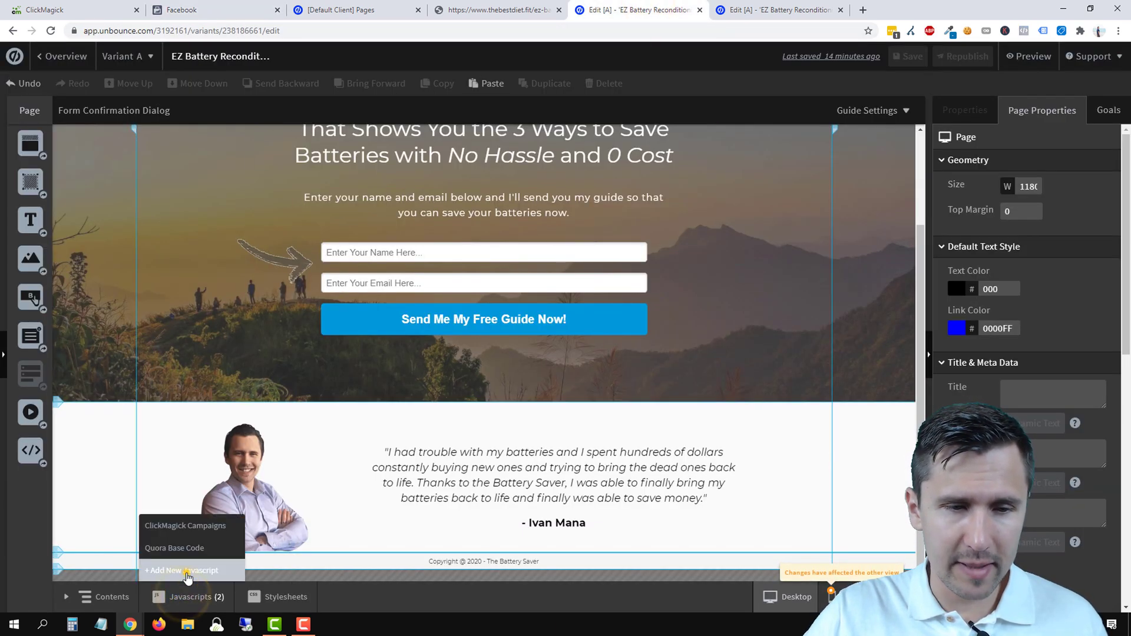
{"action": "left_click", "coordinate": [185, 570]}
{"action": "right_click", "coordinate": [236, 214]}
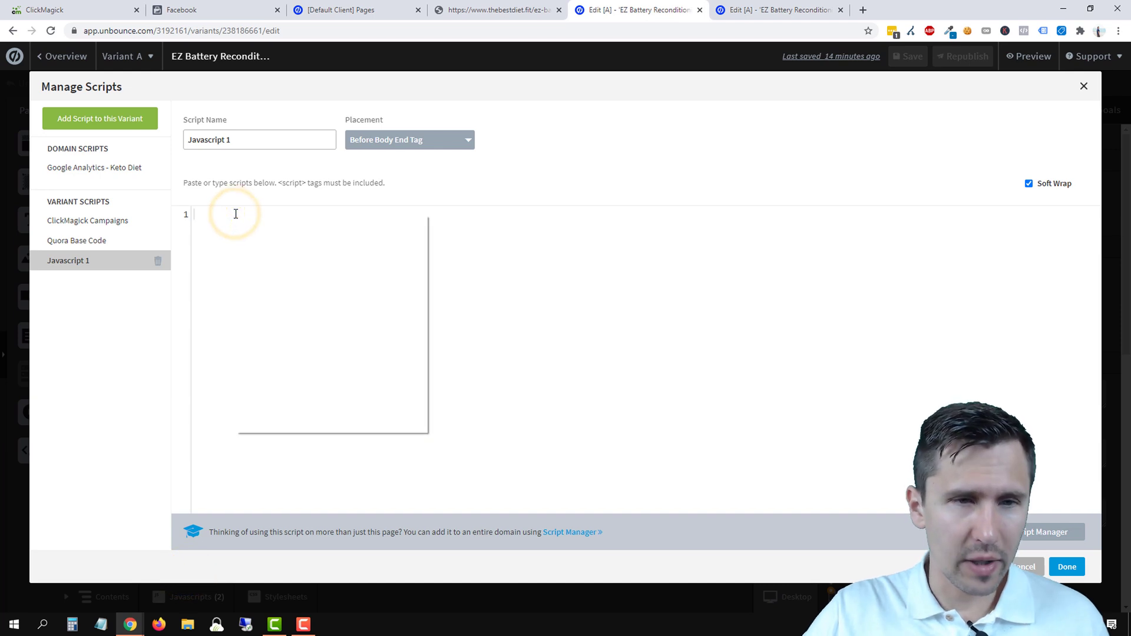
{"action": "left_click", "coordinate": [283, 304]}
{"action": "left_click", "coordinate": [407, 141]}
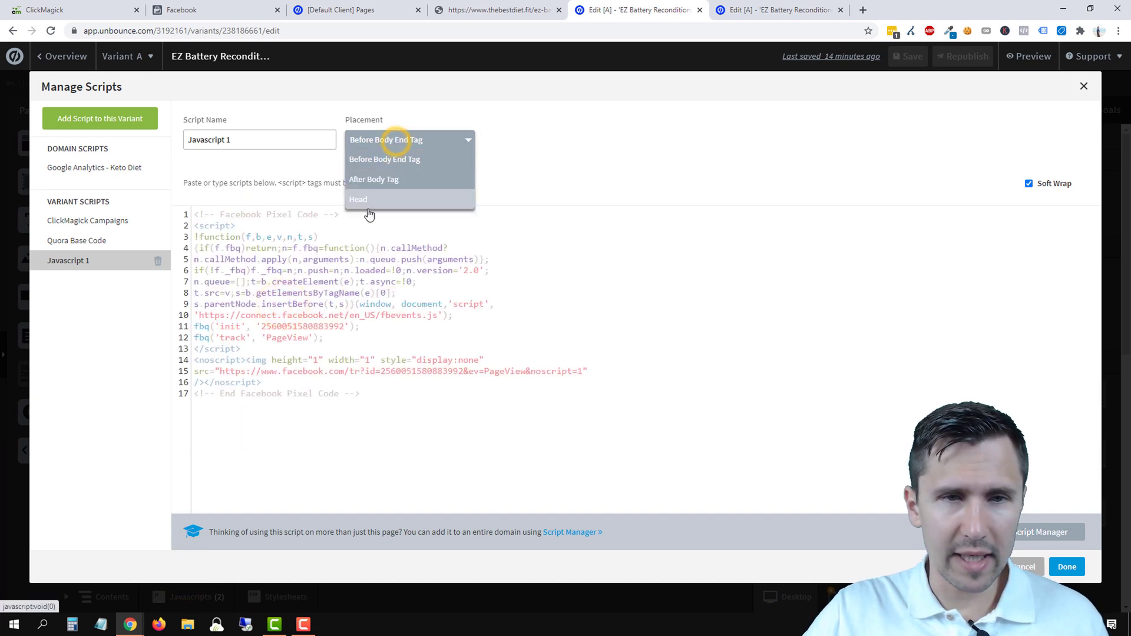
{"action": "left_click", "coordinate": [363, 203]}
- Name the script 'Facebook Base Pixel' and keep it
{"action": "left_click", "coordinate": [245, 145]}
{"action": "key", "text": "ctrl+a"}
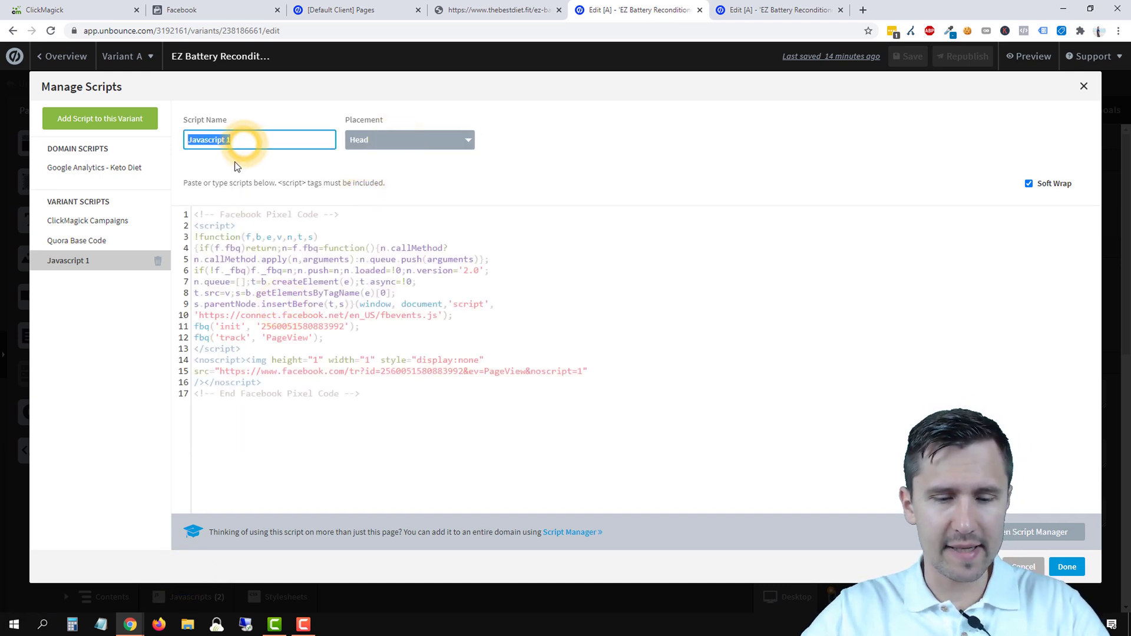
{"action": "type", "text": "Facebook Pi"}
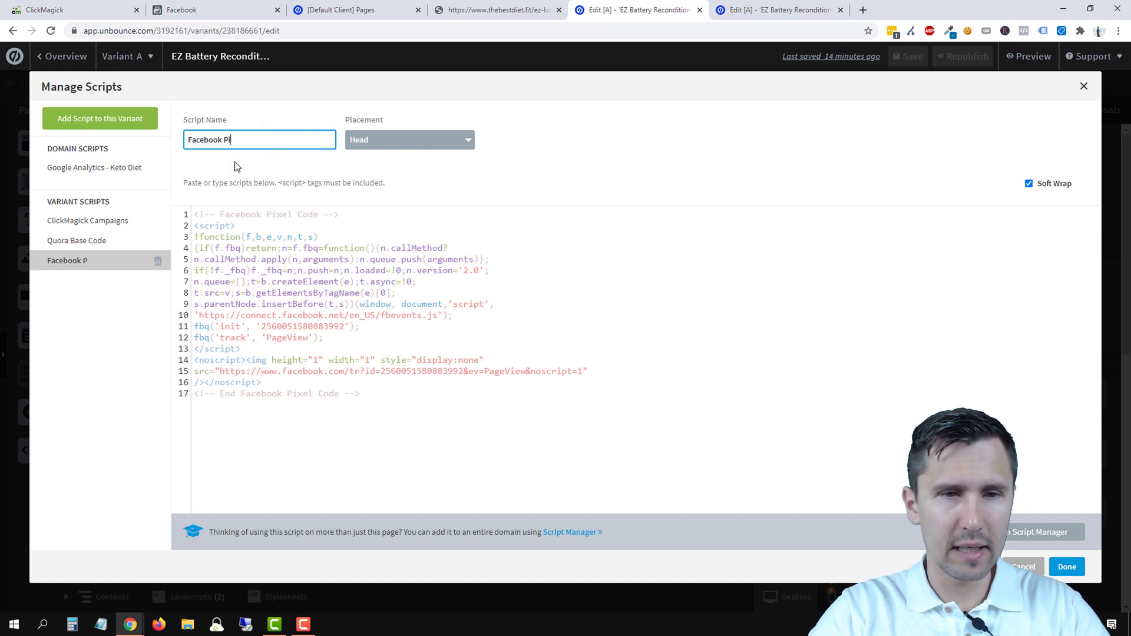
{"action": "type", "text": "xel"}
{"action": "key", "text": "BackSpace"}
{"action": "key", "text": "BackSpace"}
{"action": "key", "text": "BackSpace"}
{"action": "key", "text": "BackSpace"}
{"action": "key", "text": "BackSpace"}
{"action": "key", "text": "BackSpace"}
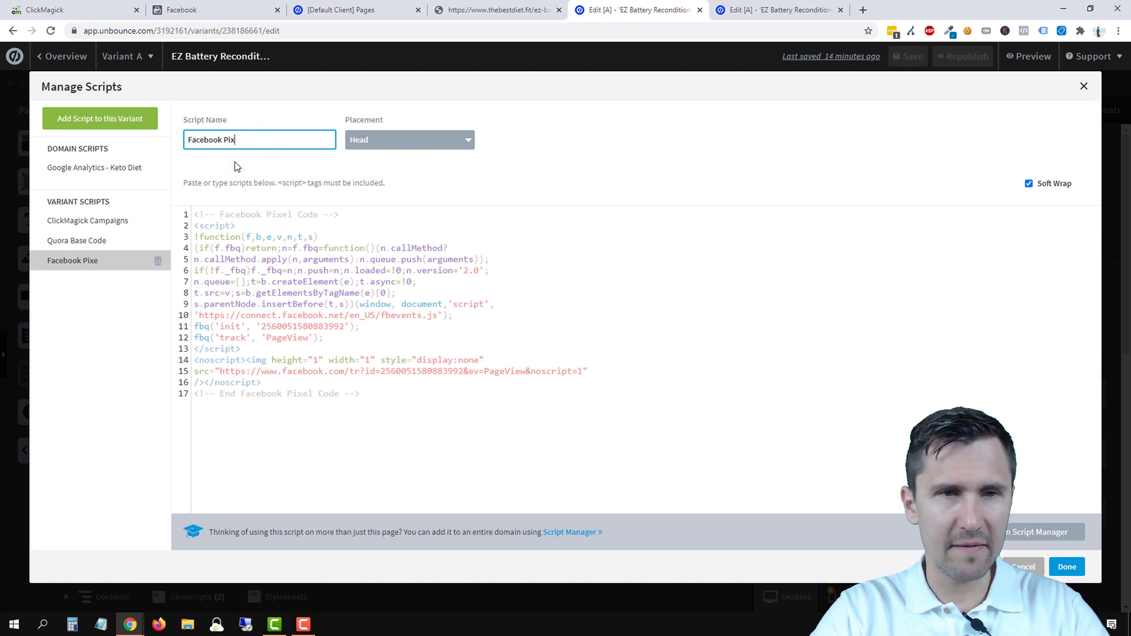
{"action": "type", "text": "Base "}
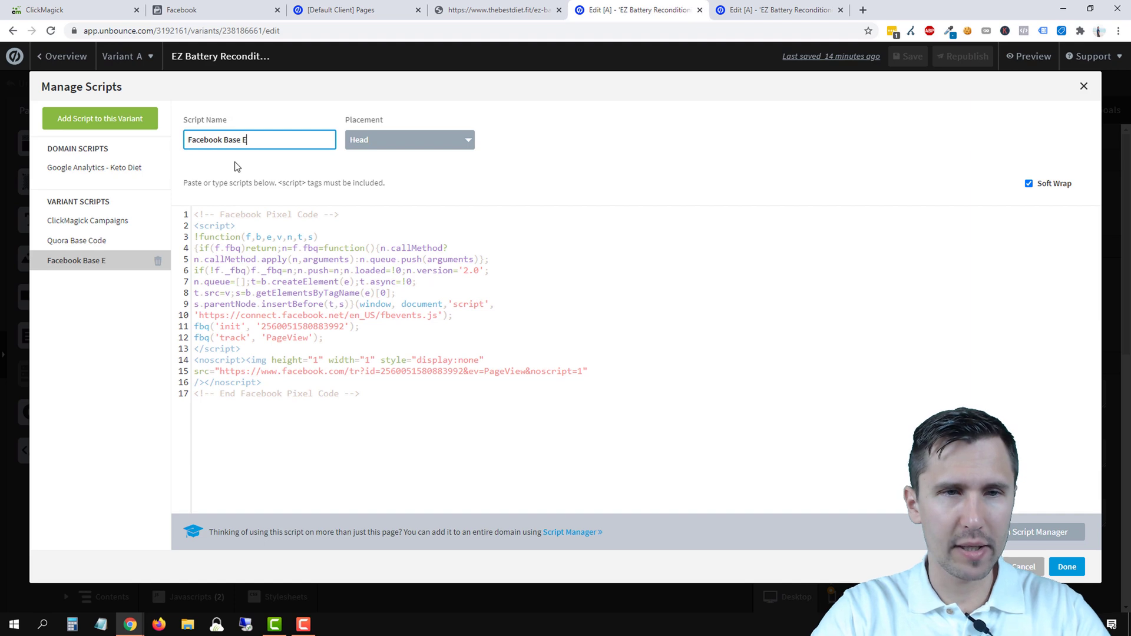
{"action": "type", "text": "Pixel"}
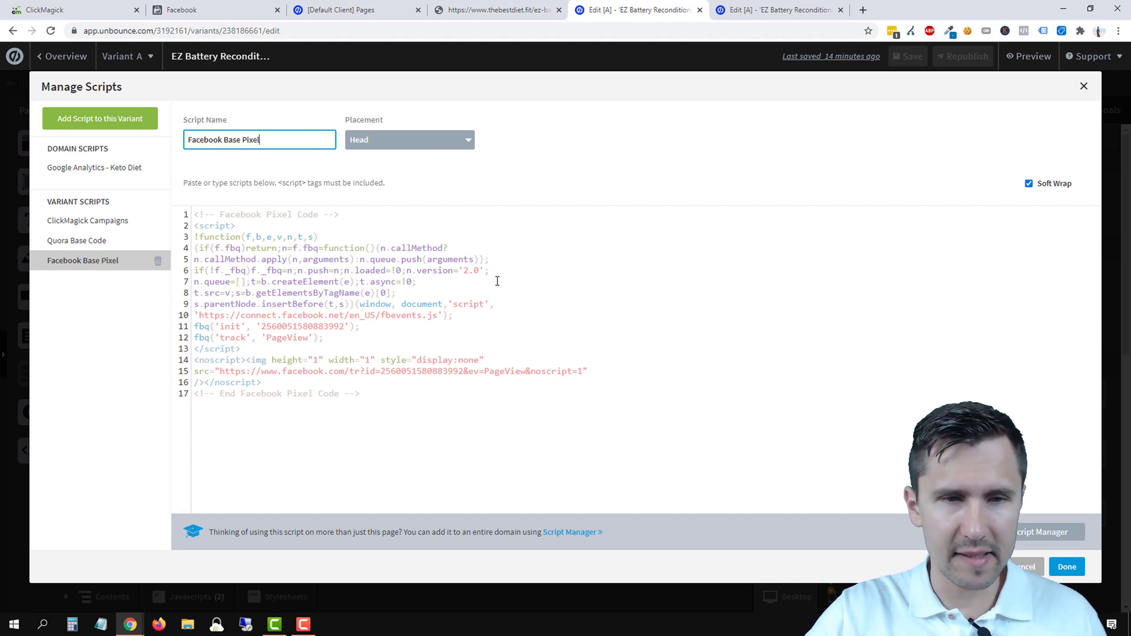
{"action": "left_click", "coordinate": [1067, 569]}
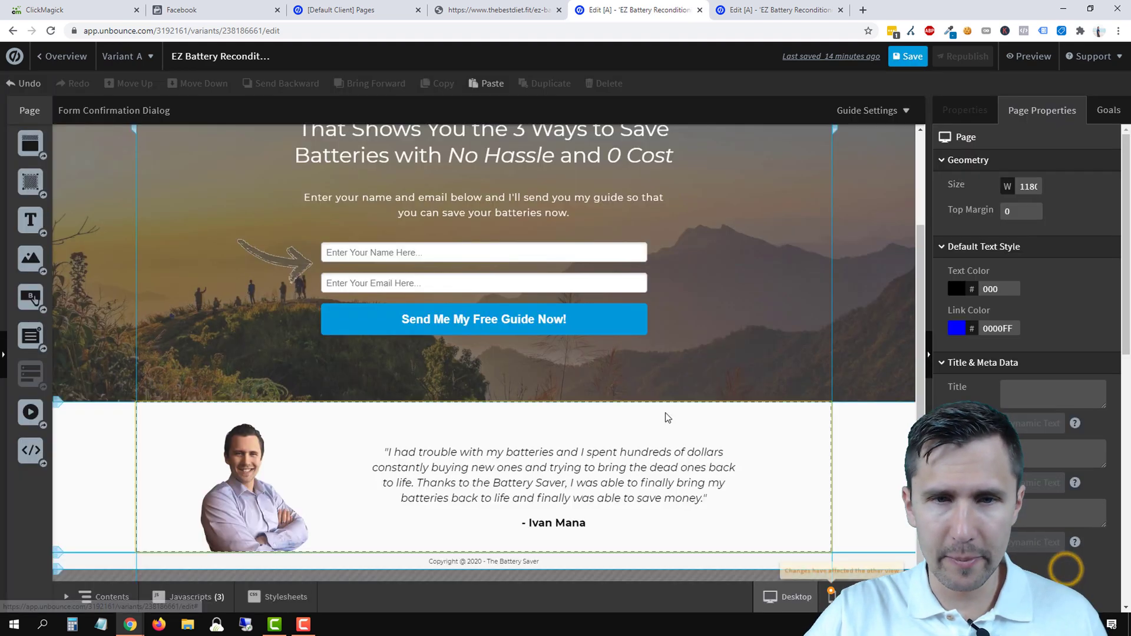
- Save and republish the landing page
{"action": "left_click", "coordinate": [906, 57]}
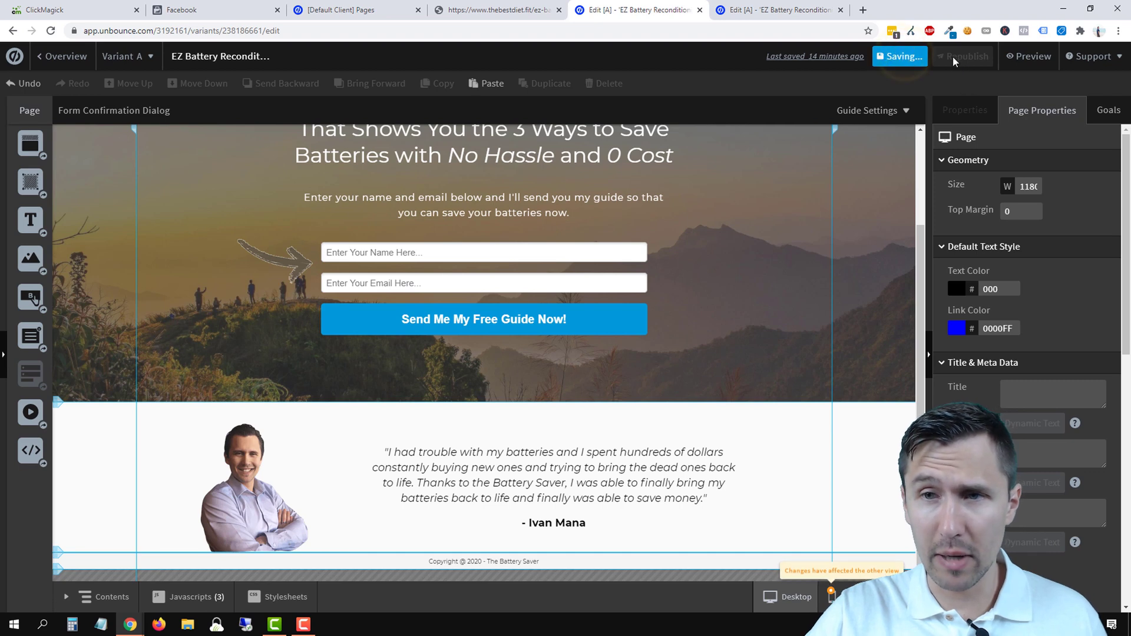
{"action": "left_click", "coordinate": [954, 57]}
{"action": "left_click", "coordinate": [694, 473]}
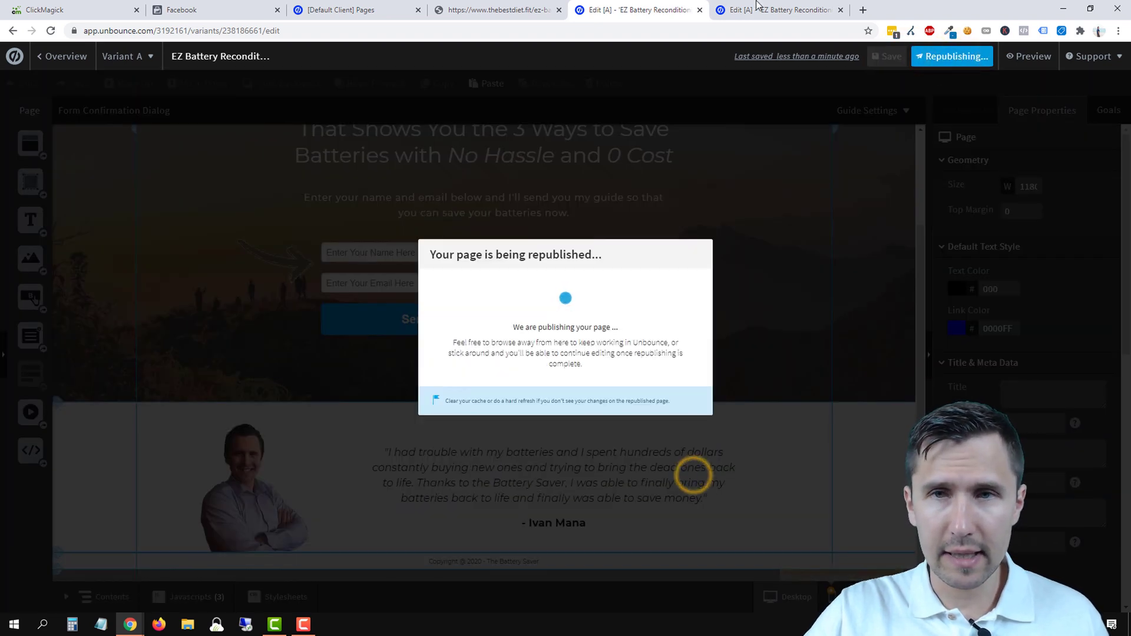
{"action": "left_click", "coordinate": [766, 10]}
- Add a new thank-you page script with the pasted pixel code, placed in the Head
{"action": "left_click", "coordinate": [188, 597]}
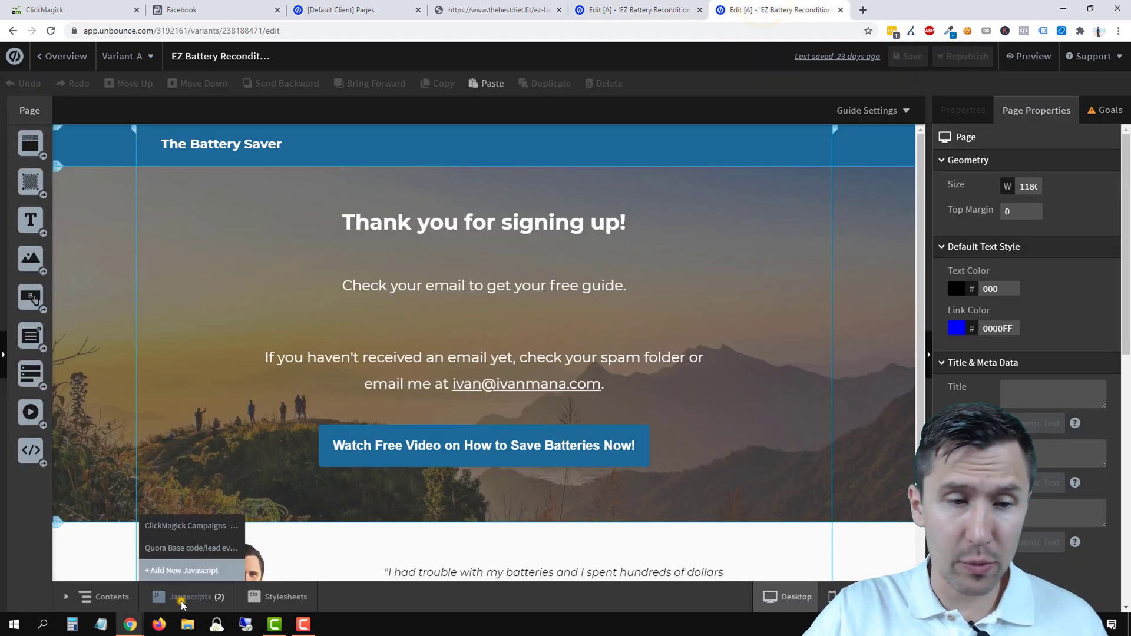
{"action": "left_click", "coordinate": [183, 570]}
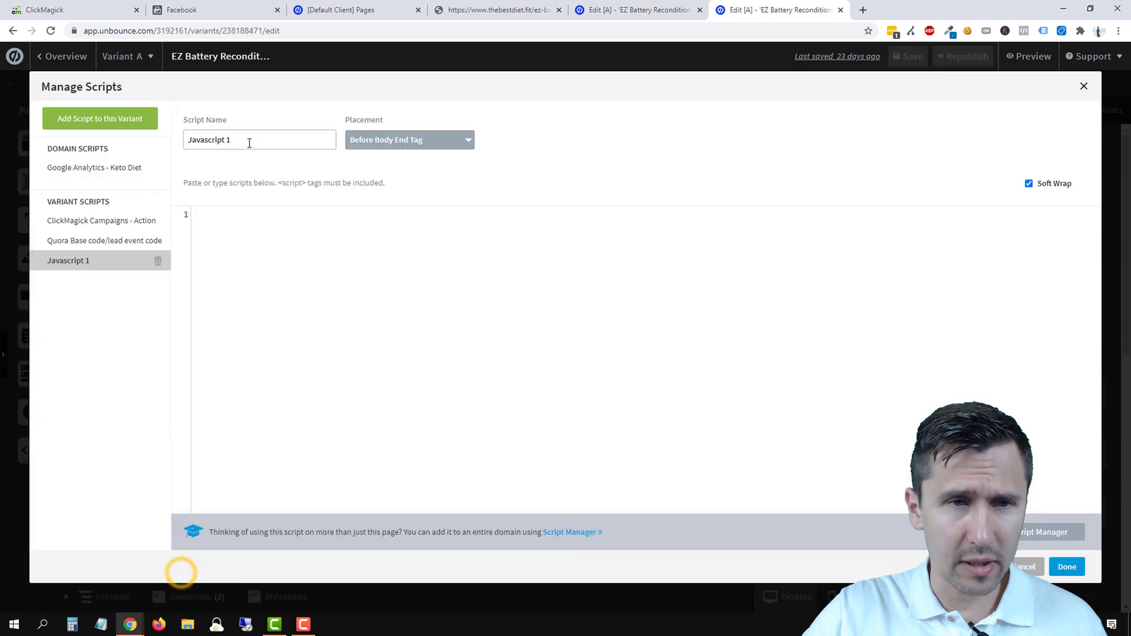
{"action": "left_click", "coordinate": [245, 242]}
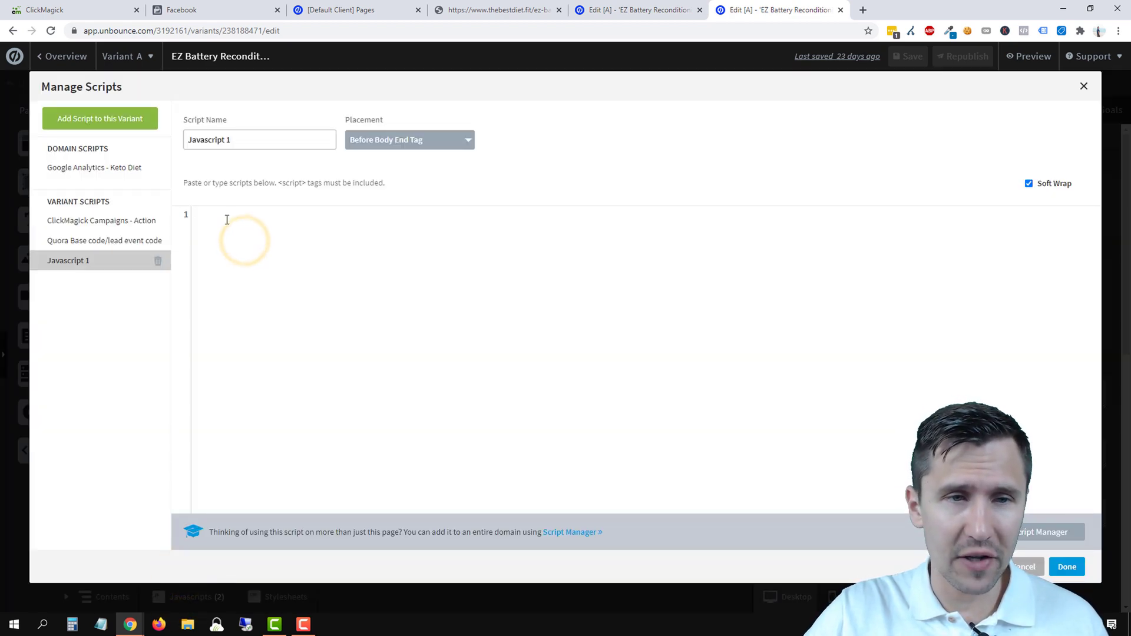
{"action": "right_click", "coordinate": [228, 221]}
{"action": "left_click", "coordinate": [261, 310]}
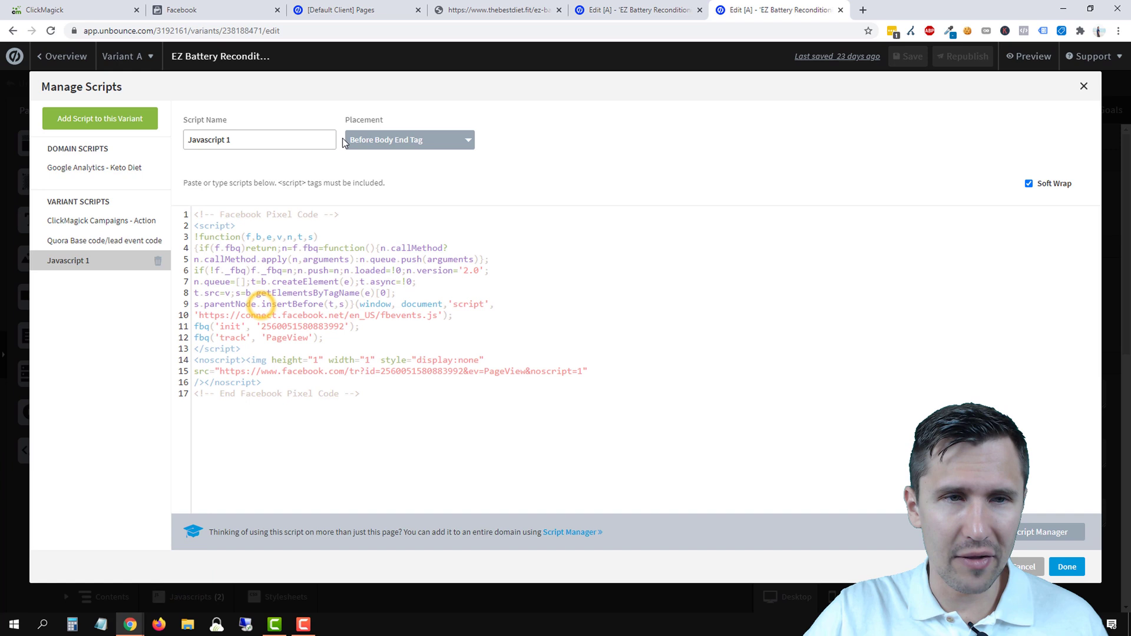
{"action": "left_click", "coordinate": [389, 140]}
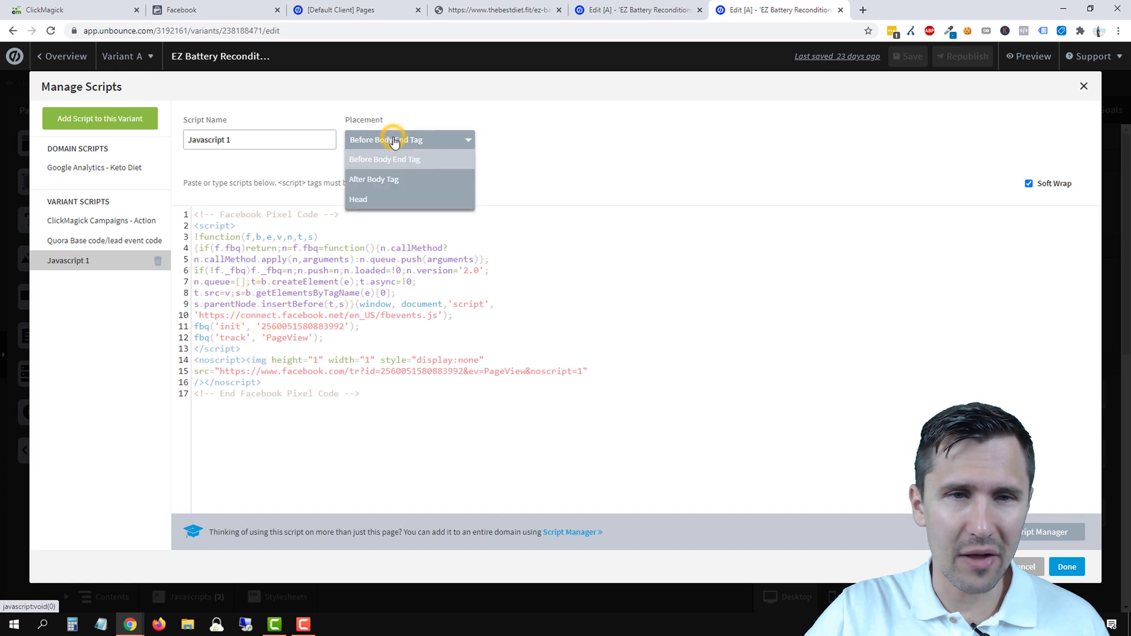
{"action": "left_click", "coordinate": [361, 199]}
- Name the script 'Facebook Base Pixel' and keep it
{"action": "triple_click", "coordinate": [219, 133]}
{"action": "type", "text": "Facebook Base Pixel"}
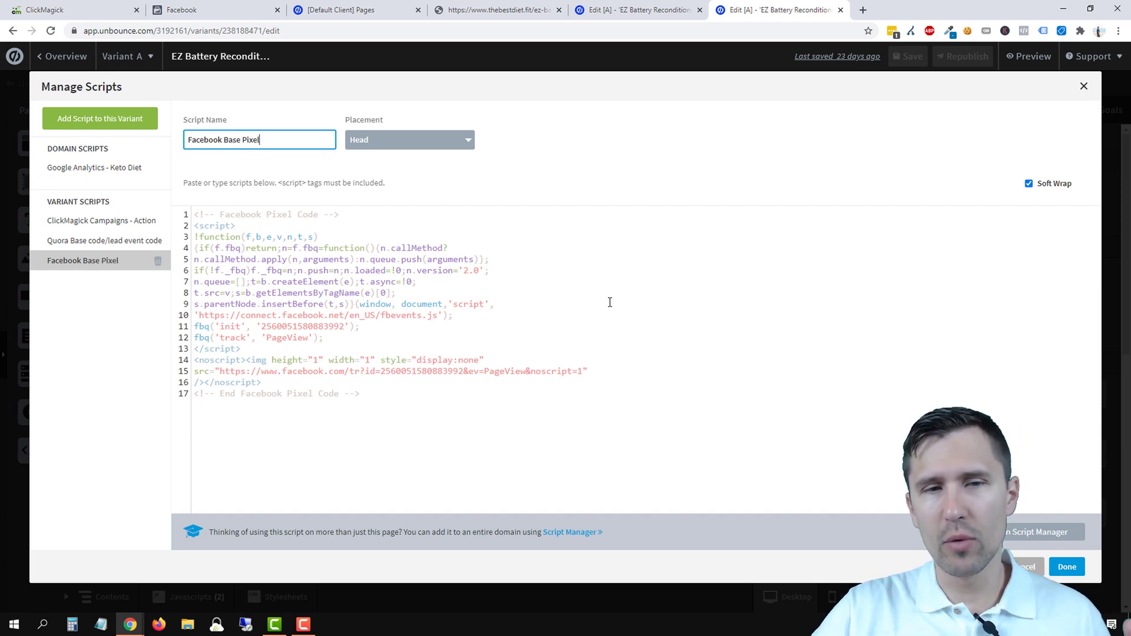
{"action": "left_click", "coordinate": [1068, 567]}
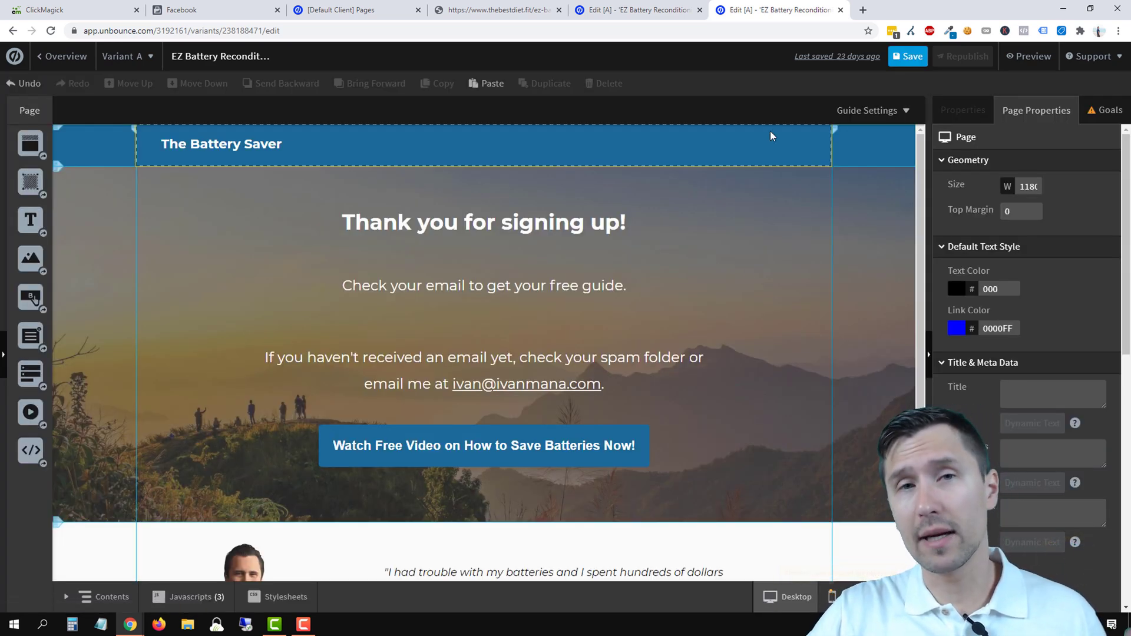
- Save and republish the thank-you page, dismiss the success message, and view the live landing page
{"action": "left_click", "coordinate": [903, 59]}
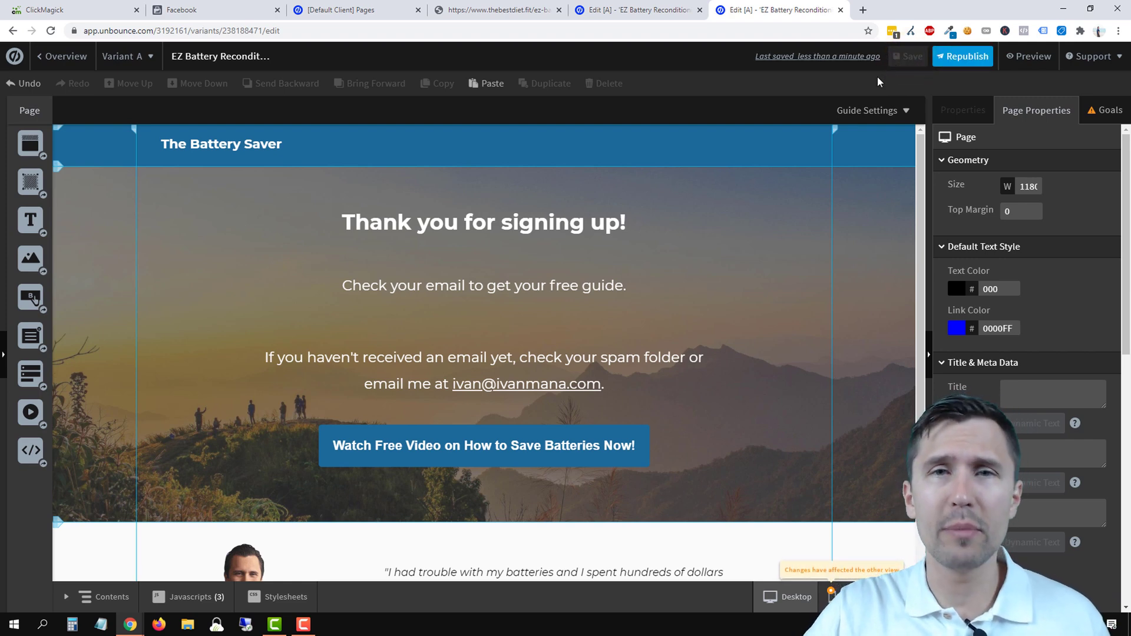
{"action": "left_click", "coordinate": [948, 59]}
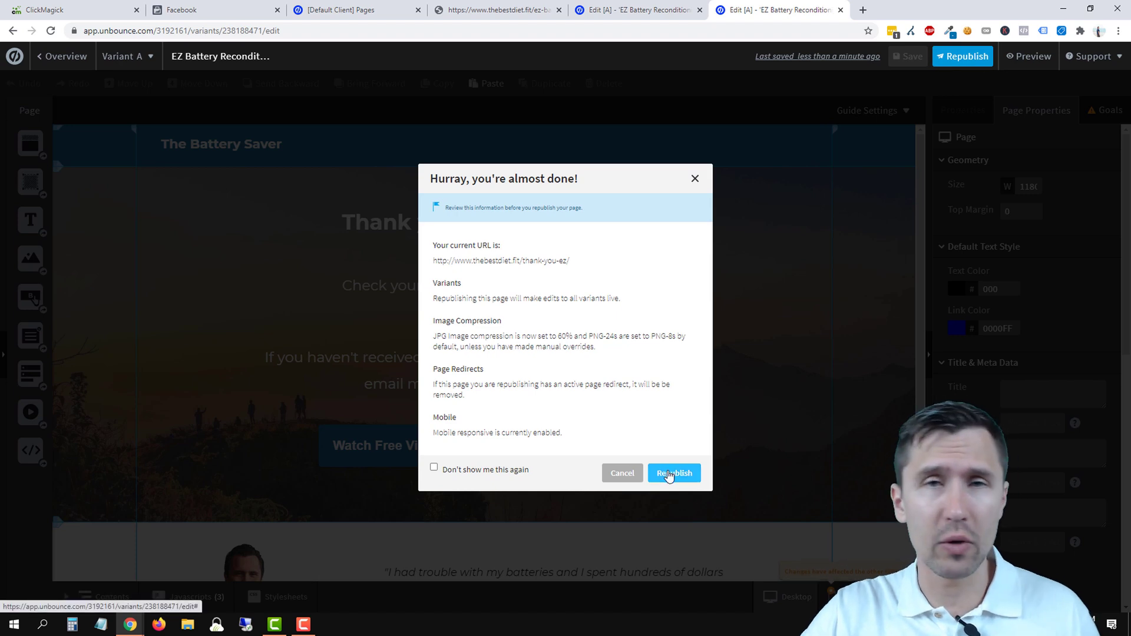
{"action": "left_click", "coordinate": [669, 475]}
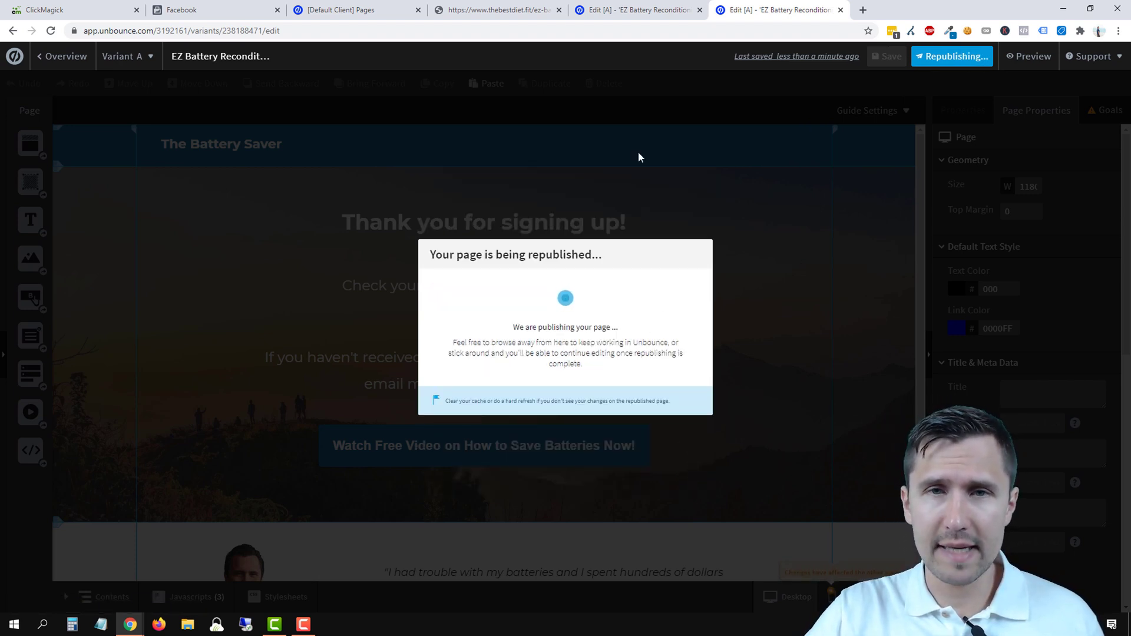
{"action": "left_click", "coordinate": [680, 400]}
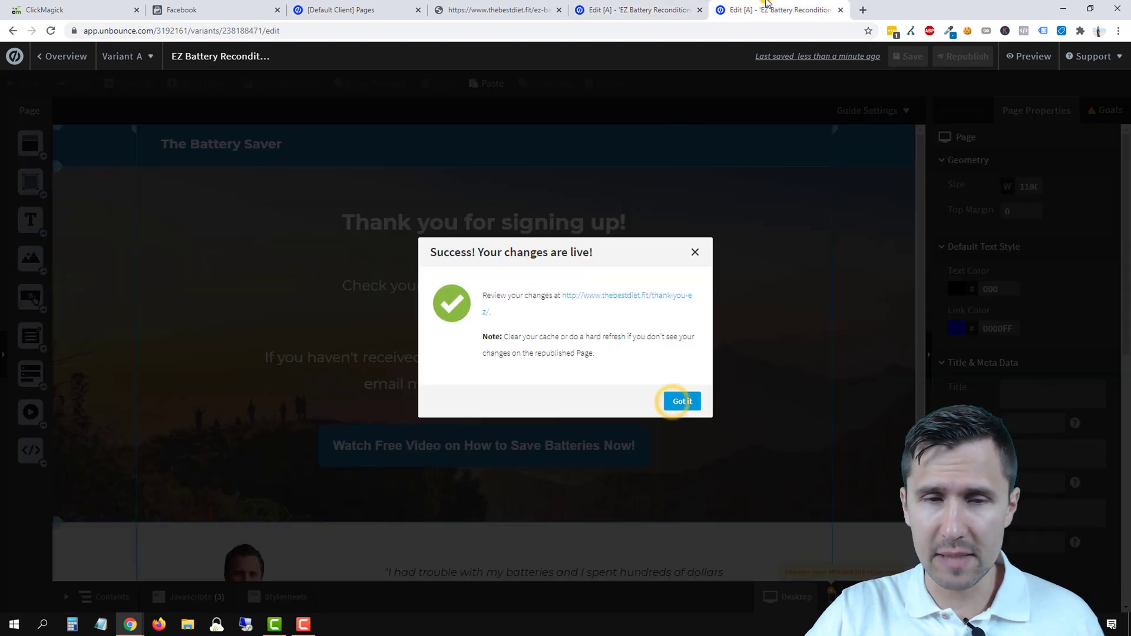
{"action": "left_click", "coordinate": [677, 399]}
{"action": "left_click", "coordinate": [497, 10]}
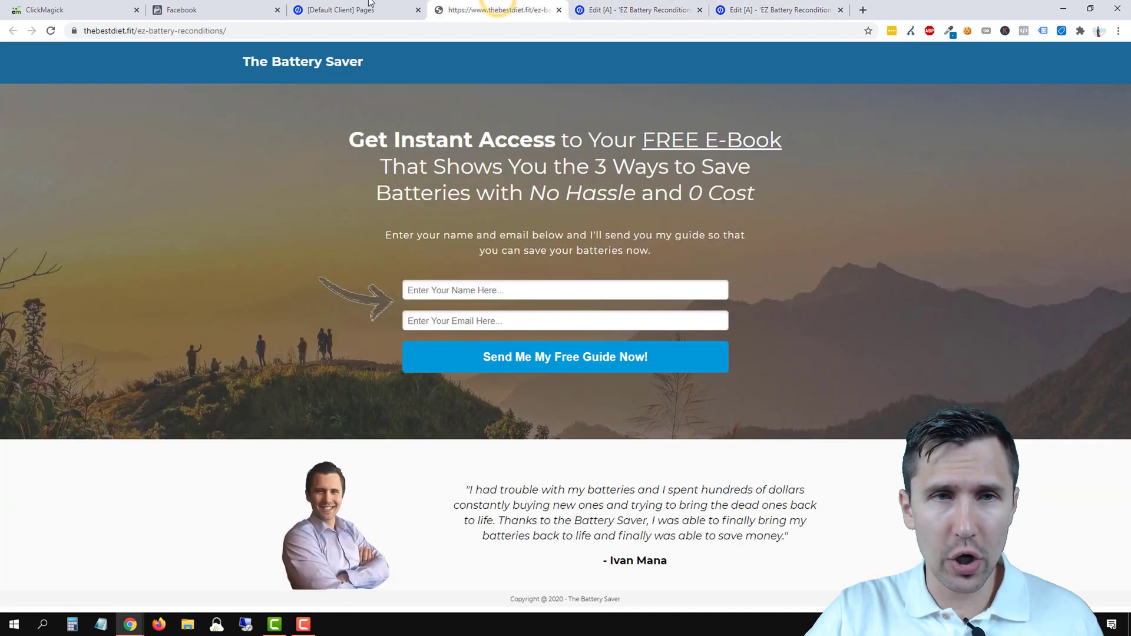
- Enable Automatic Advanced Matching for ClickBank Remarketing, then close the setup wizard
{"action": "left_click", "coordinate": [215, 8]}
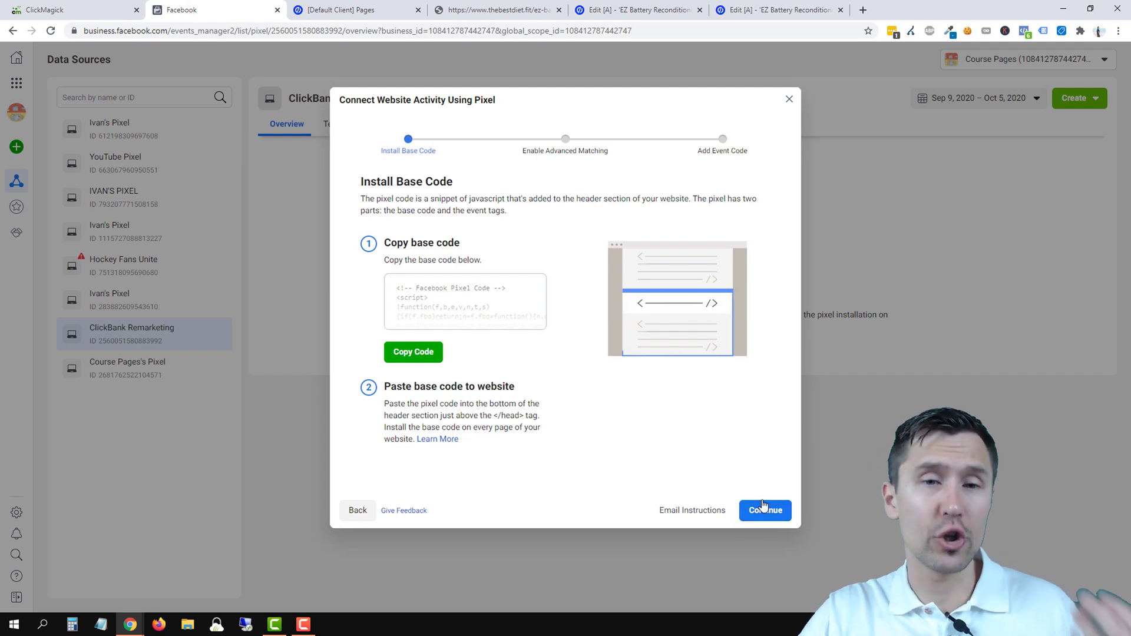
{"action": "left_click", "coordinate": [769, 512]}
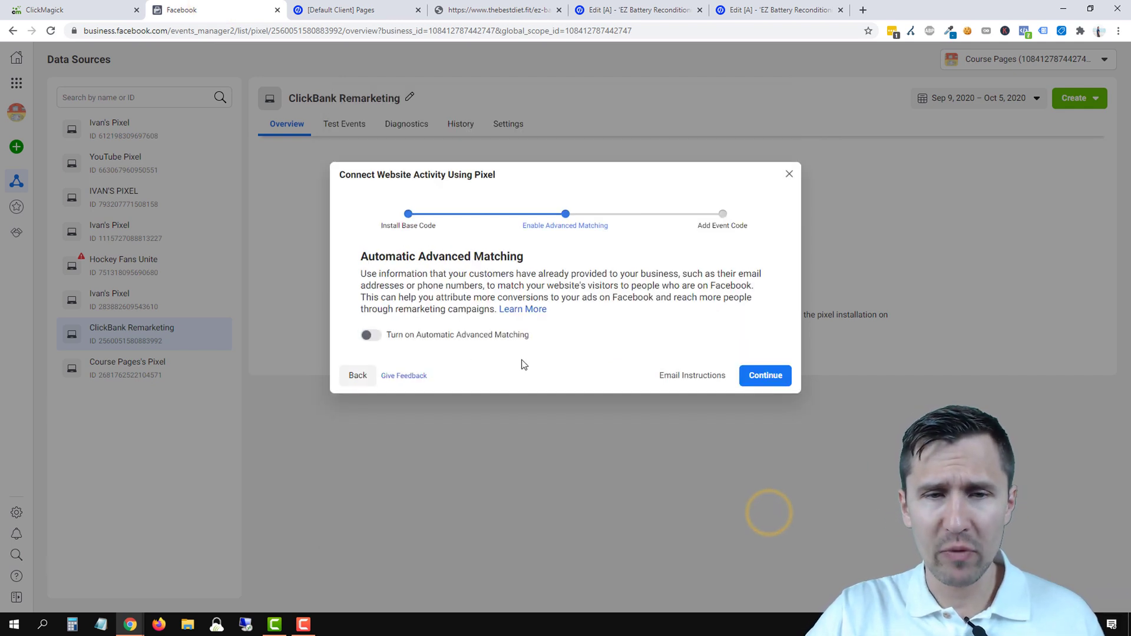
{"action": "left_click", "coordinate": [371, 337]}
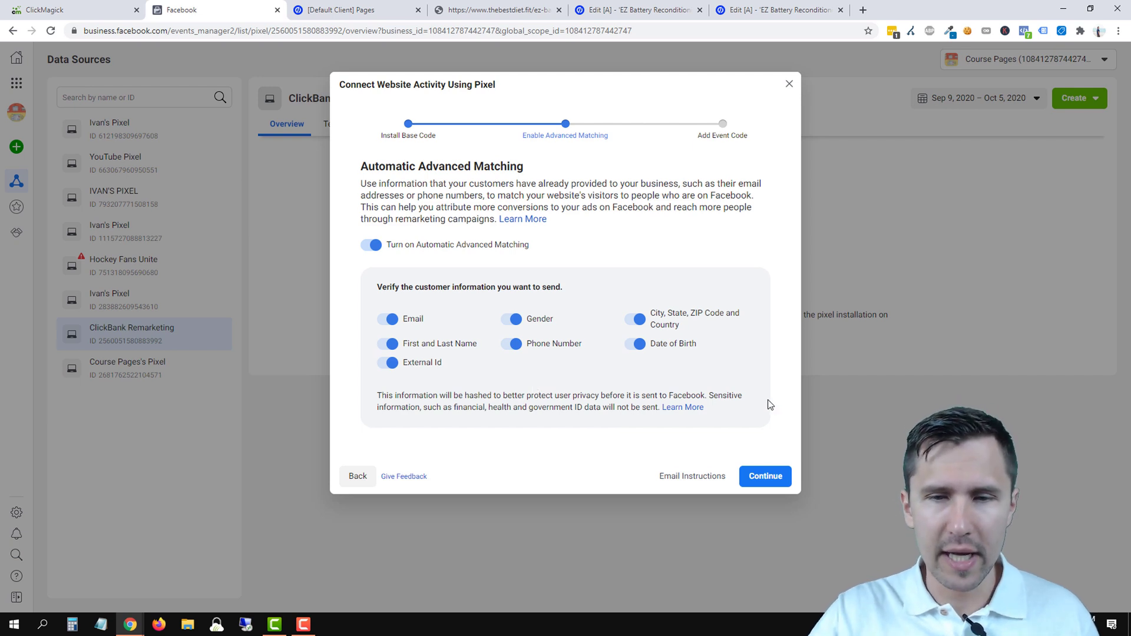
{"action": "left_click", "coordinate": [762, 478]}
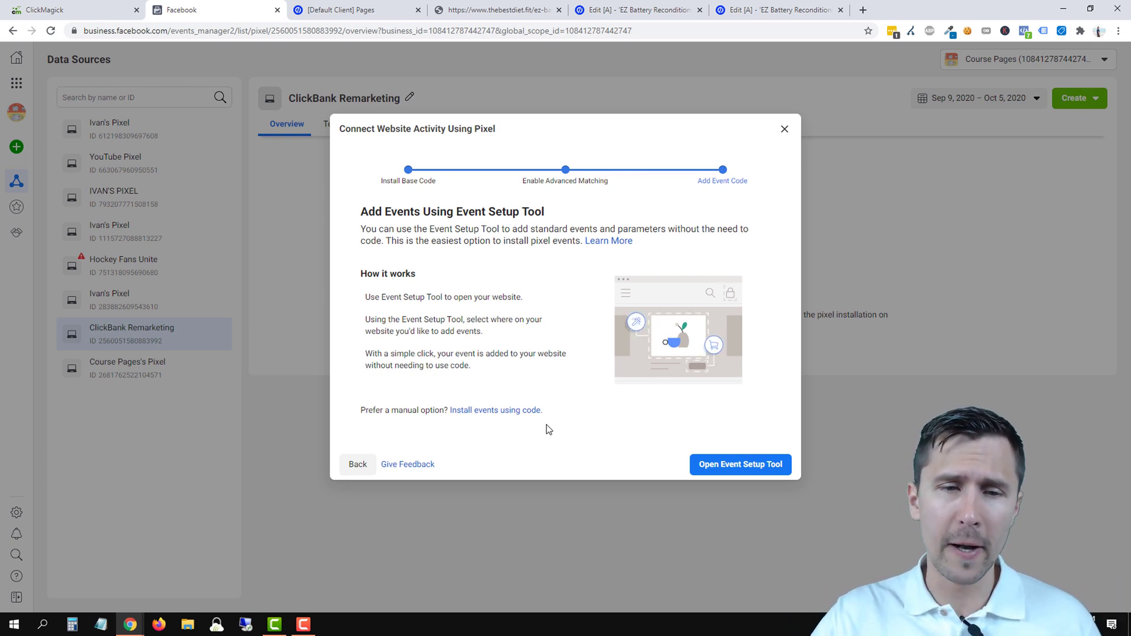
{"action": "left_click", "coordinate": [784, 131]}
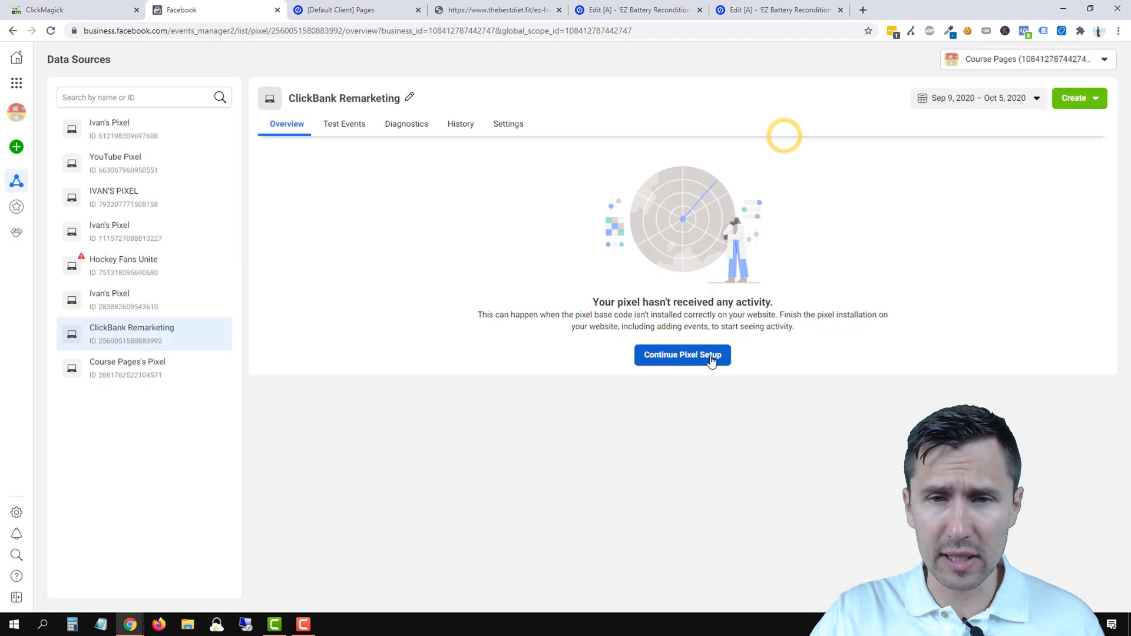
{"action": "left_click_drag", "start_coordinate": [611, 302], "coordinate": [629, 330]}
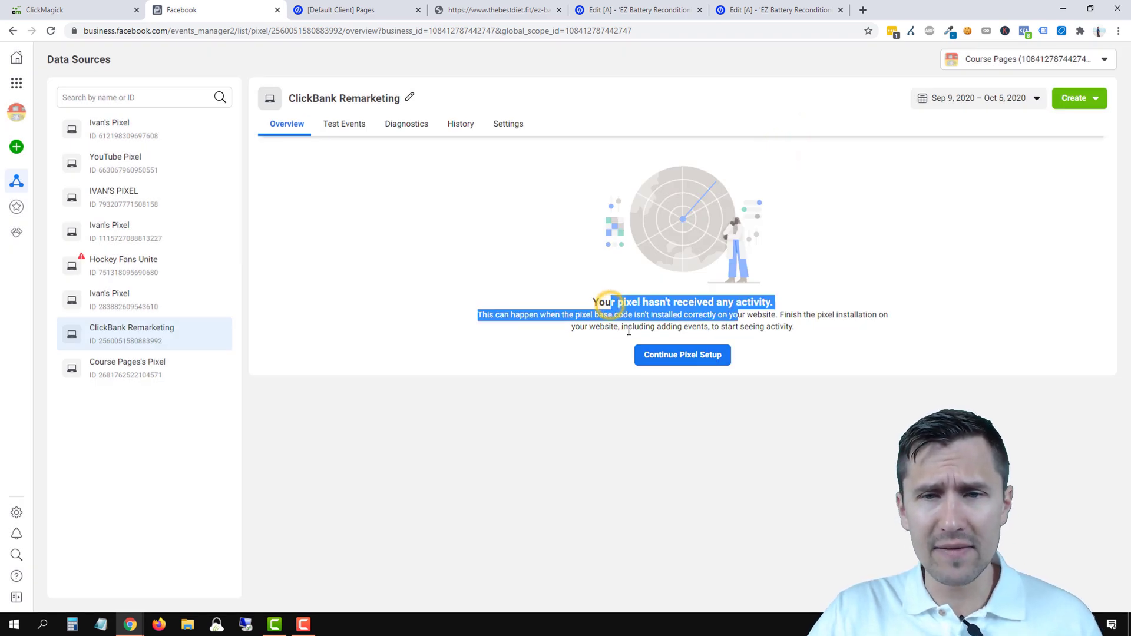
{"action": "left_click", "coordinate": [628, 330]}
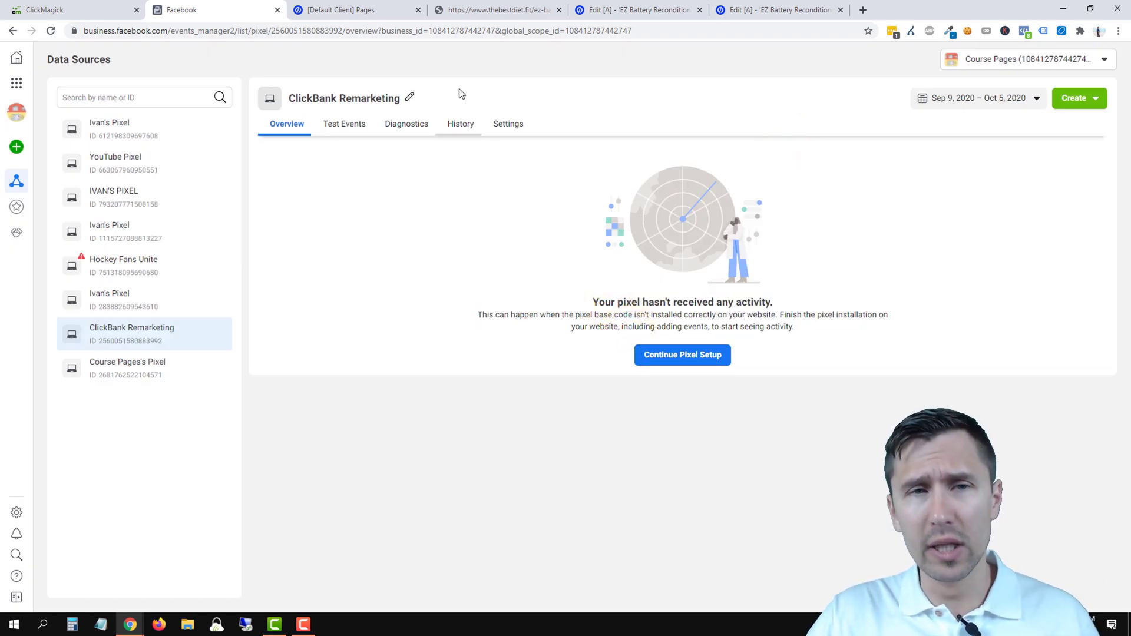
{"action": "left_click", "coordinate": [642, 10]}
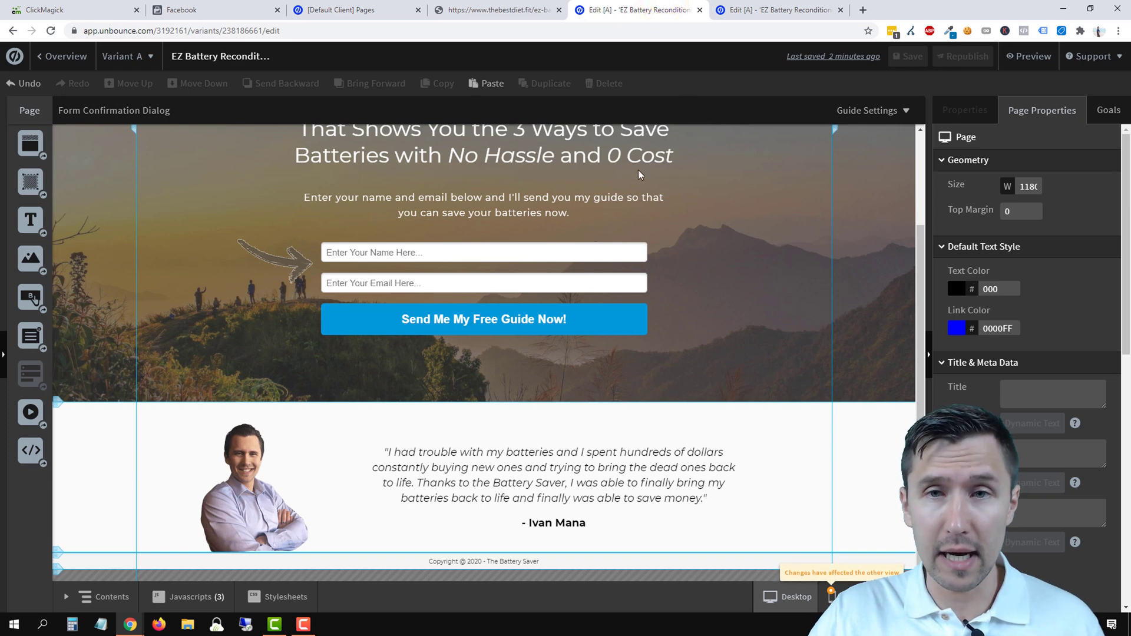
{"action": "left_click", "coordinate": [500, 10]}
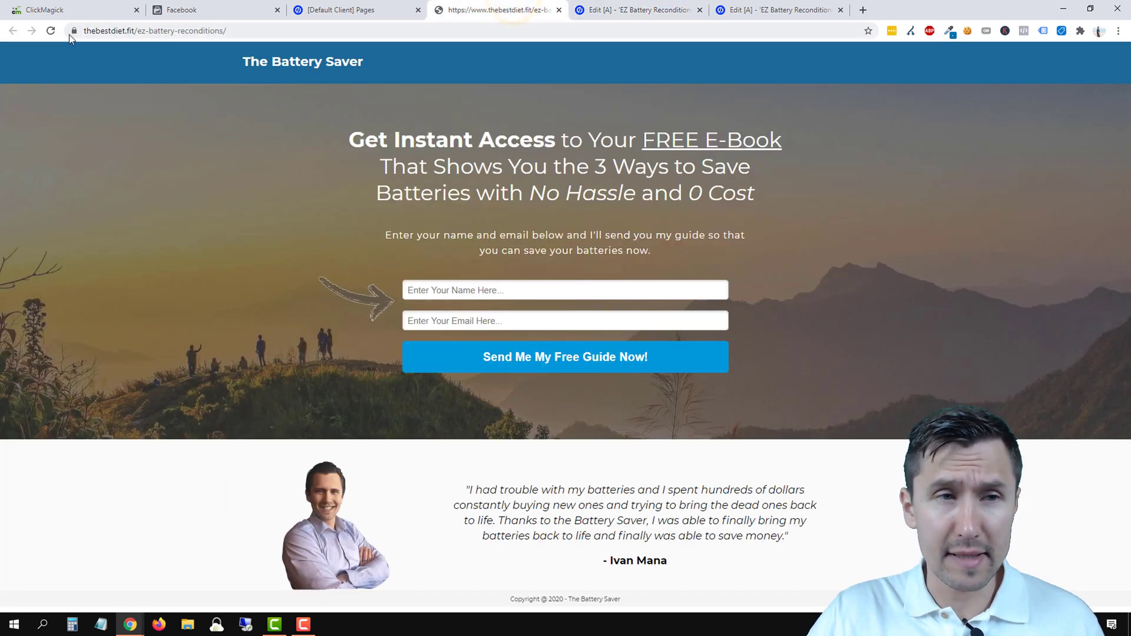
{"action": "left_click", "coordinate": [51, 30]}
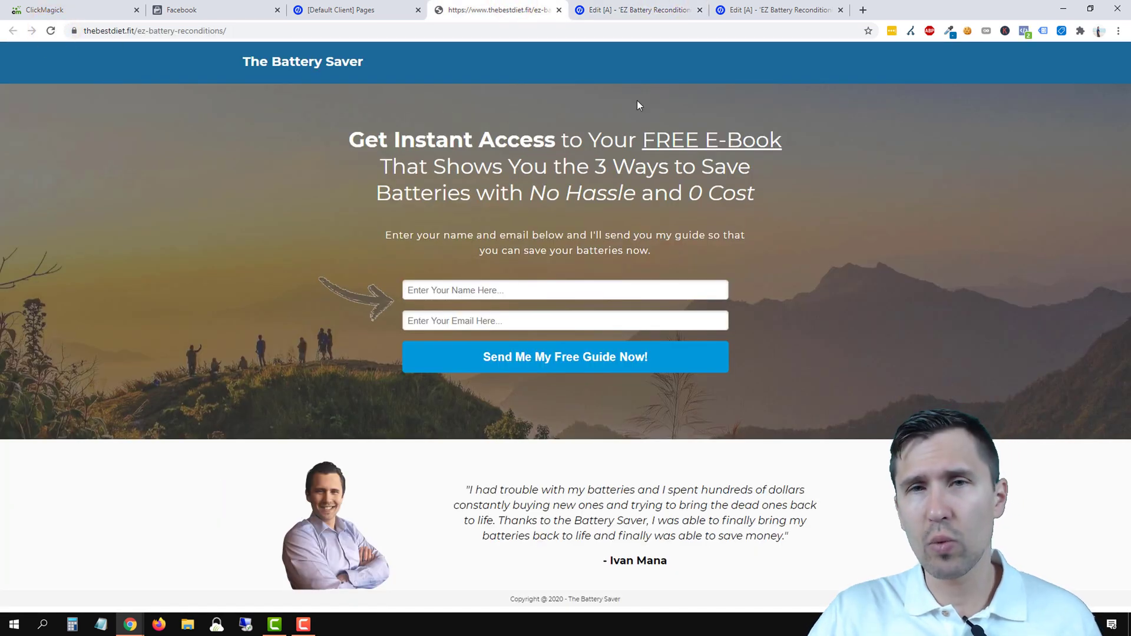
{"action": "left_click", "coordinate": [1025, 30]}
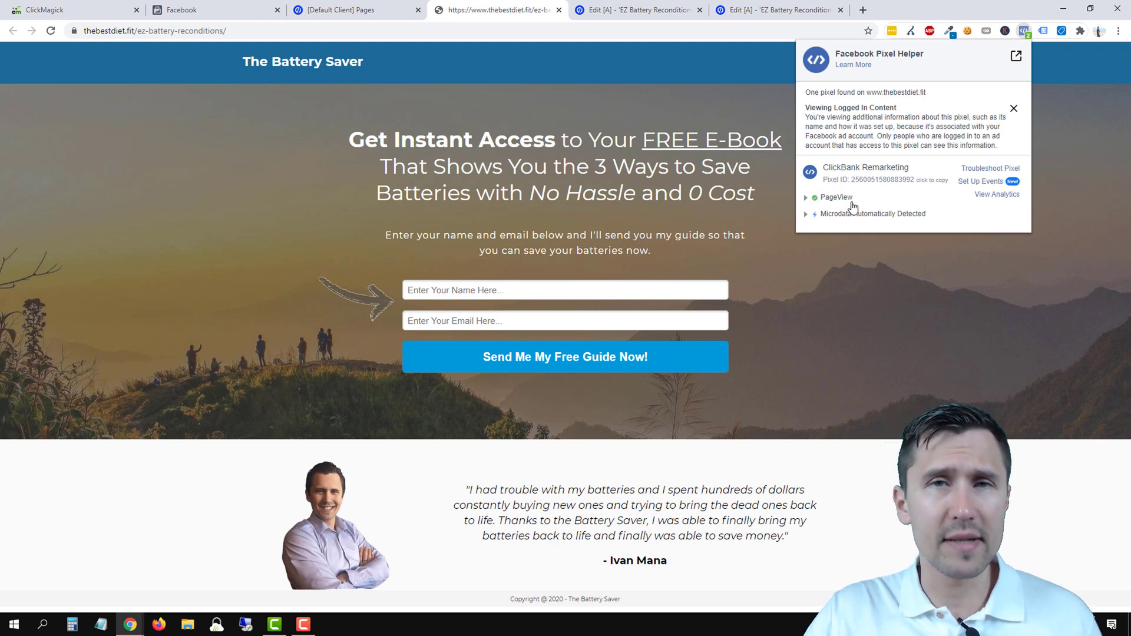
{"action": "left_click", "coordinate": [1080, 79]}
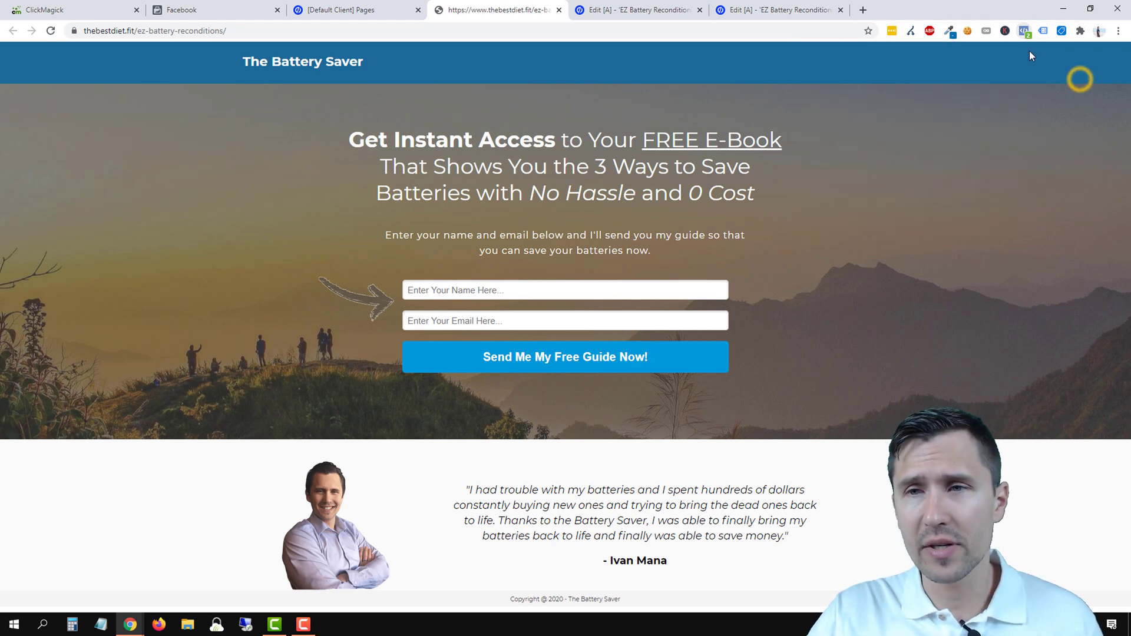
{"action": "left_click", "coordinate": [1022, 32]}
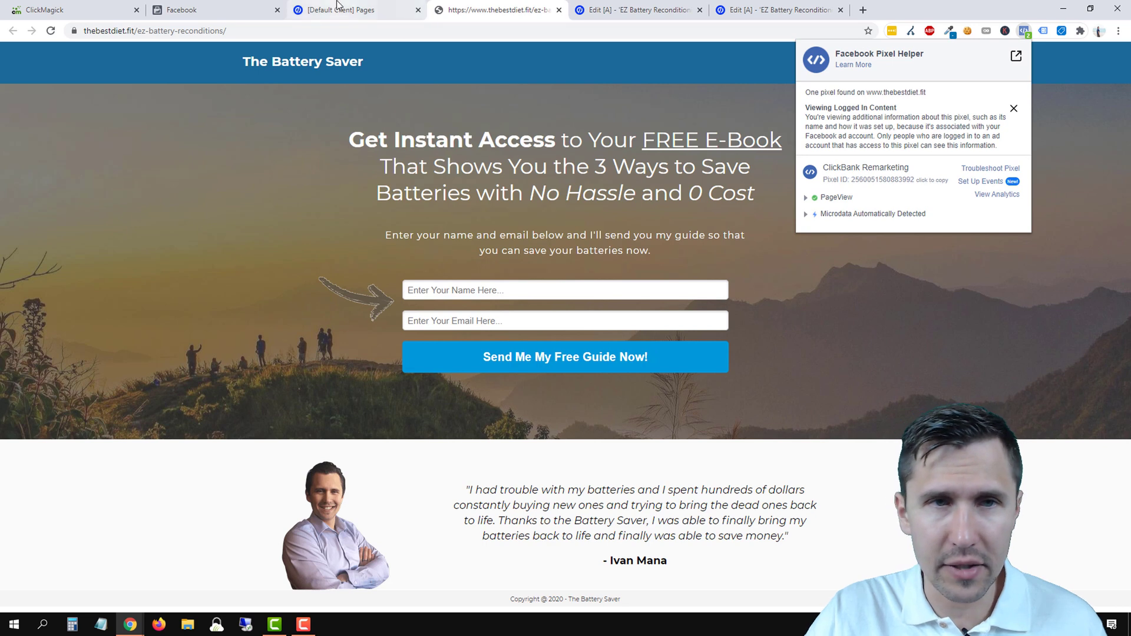
{"action": "left_click", "coordinate": [236, 8]}
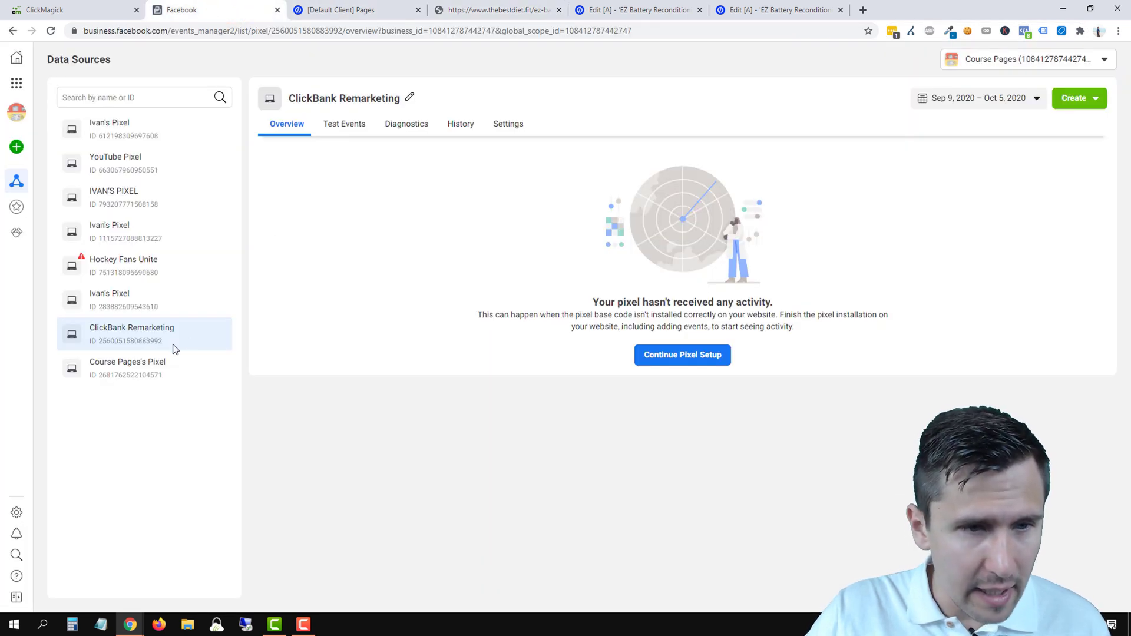
- Leave the landing page tabs and reach Audiences from Business Manager home via Business Tools
{"action": "left_click", "coordinate": [622, 5]}
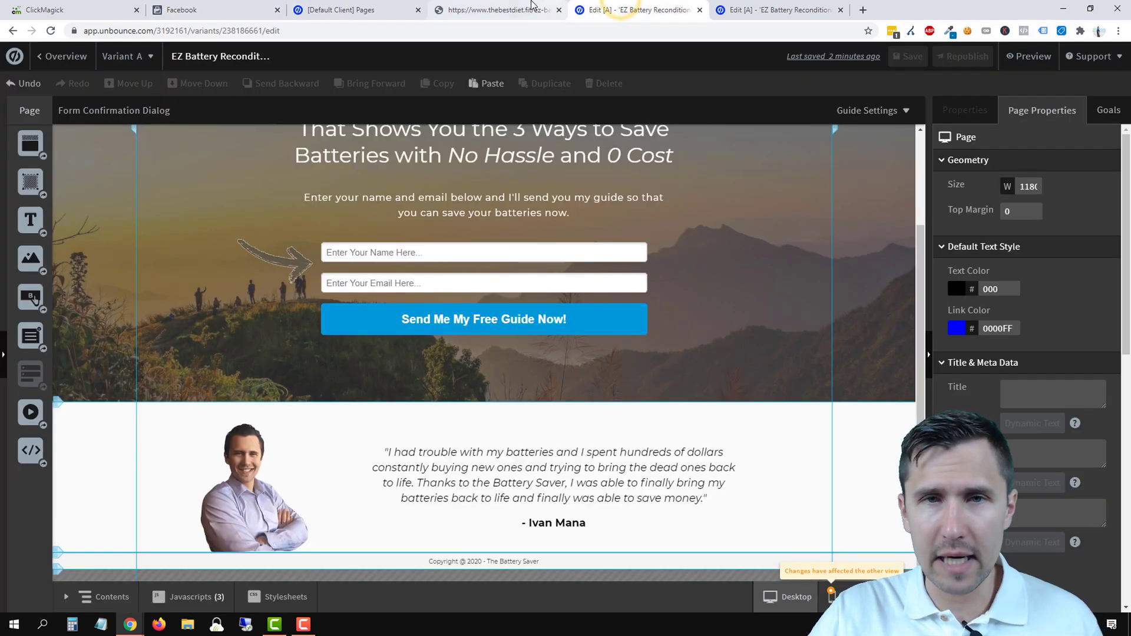
{"action": "left_click", "coordinate": [497, 10]}
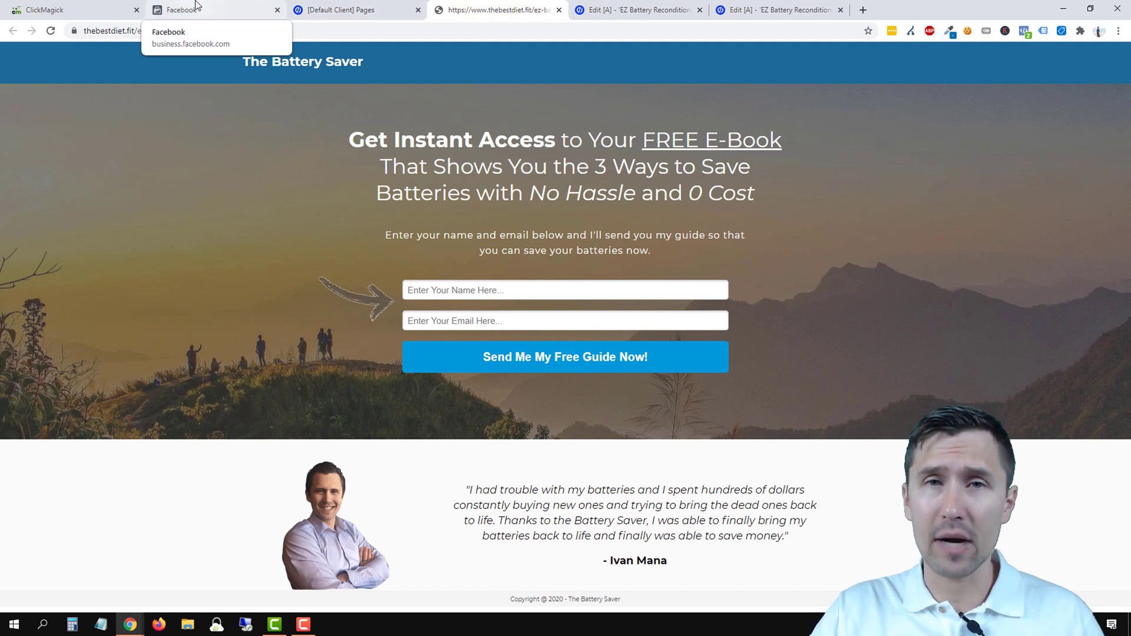
{"action": "left_click", "coordinate": [197, 6]}
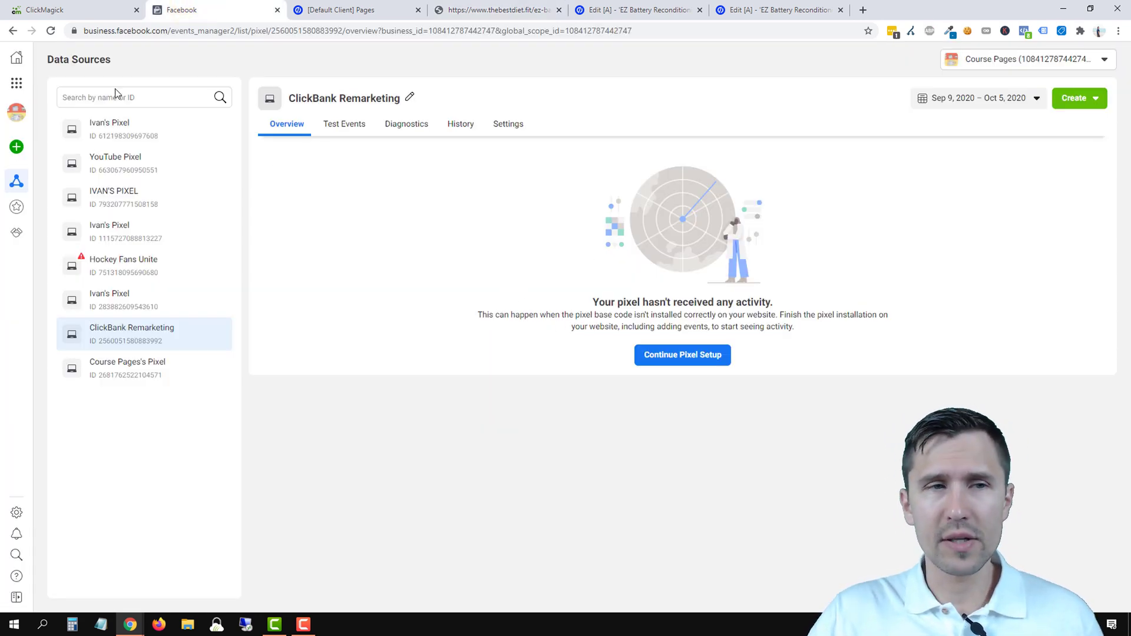
{"action": "left_click", "coordinate": [17, 64]}
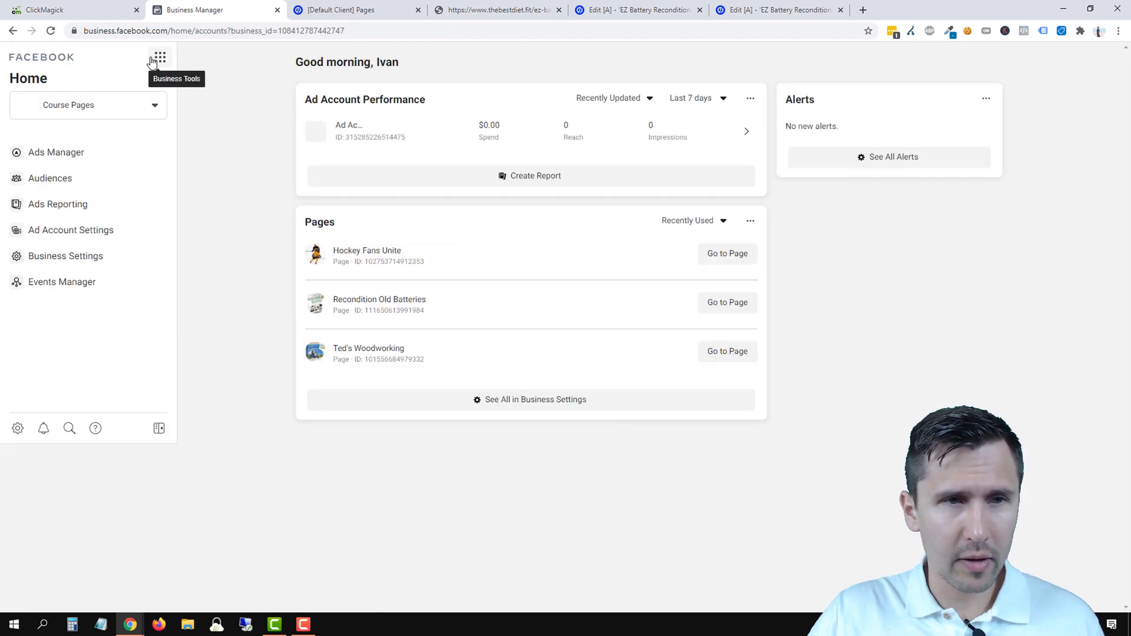
{"action": "left_click", "coordinate": [160, 57]}
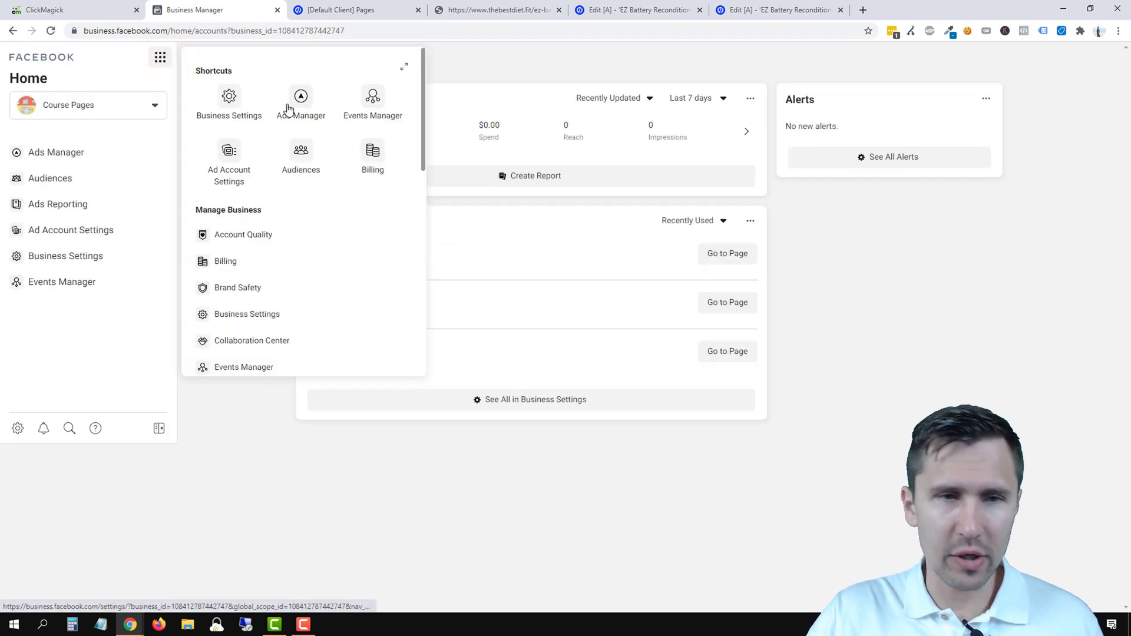
{"action": "left_click", "coordinate": [301, 152]}
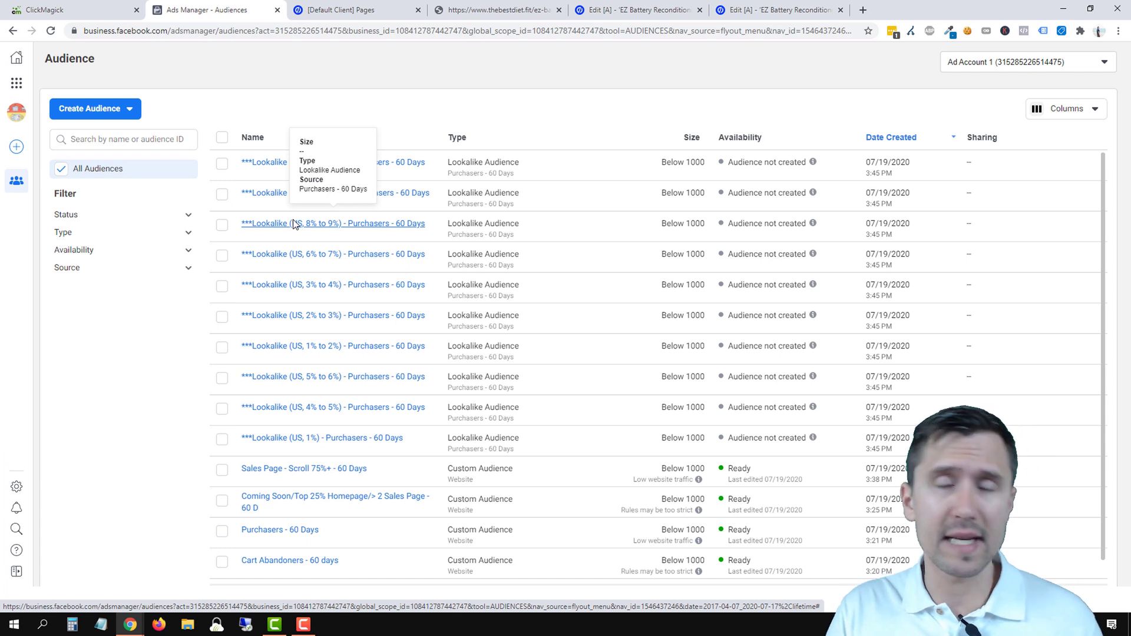
- Look over the lookalike and website audiences, then show the Create Audience options
{"action": "scroll", "coordinate": [294, 224], "scroll_direction": "down", "scroll_amount": 1}
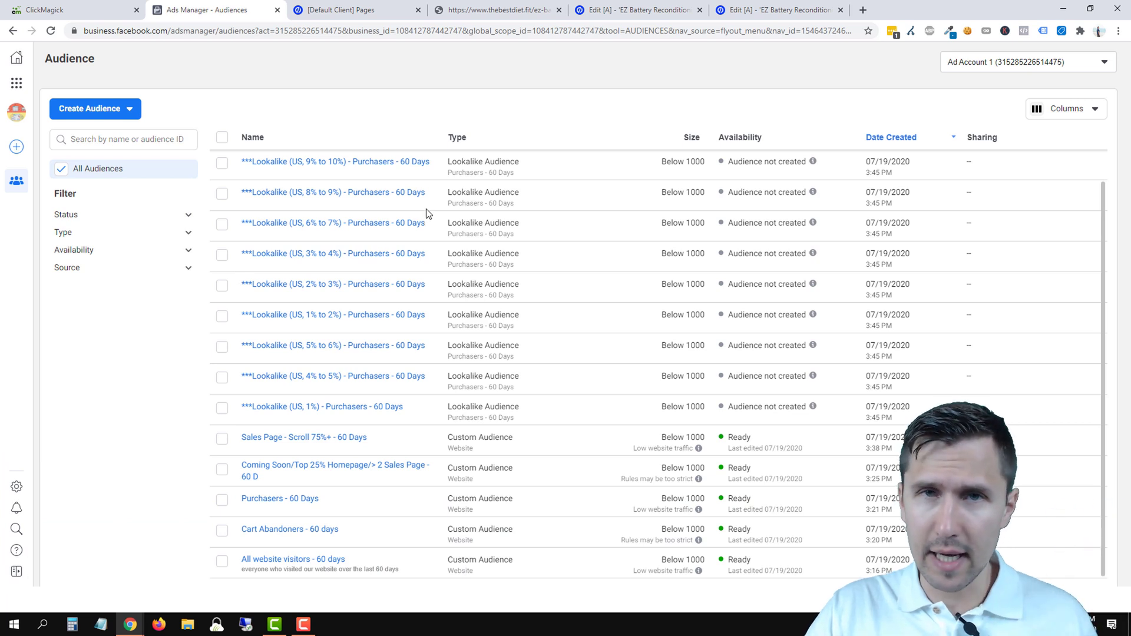
{"action": "left_click", "coordinate": [130, 116]}
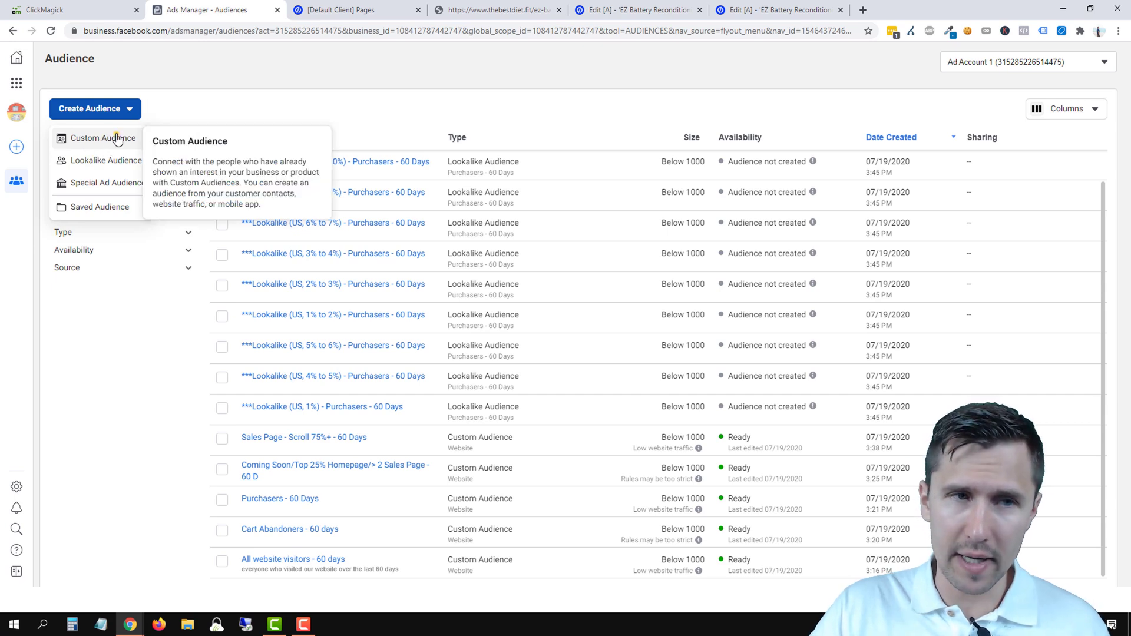
- Create a Website custom audience from the ClickBank Remarketing pixel, limited to specific web page visitors
{"action": "left_click", "coordinate": [117, 139]}
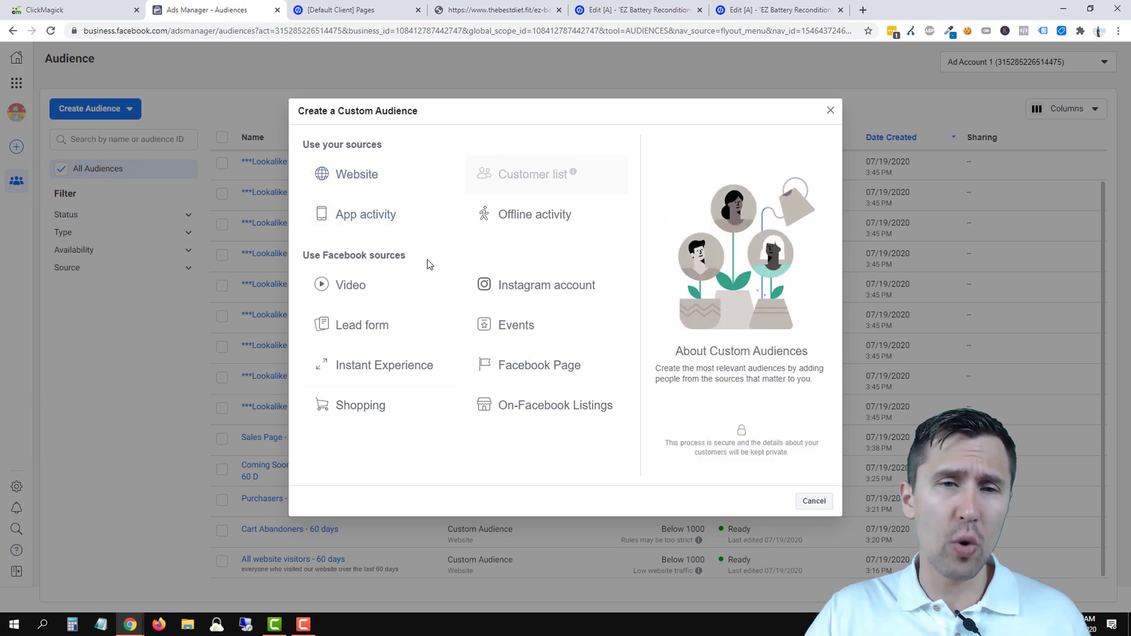
{"action": "left_click", "coordinate": [354, 180]}
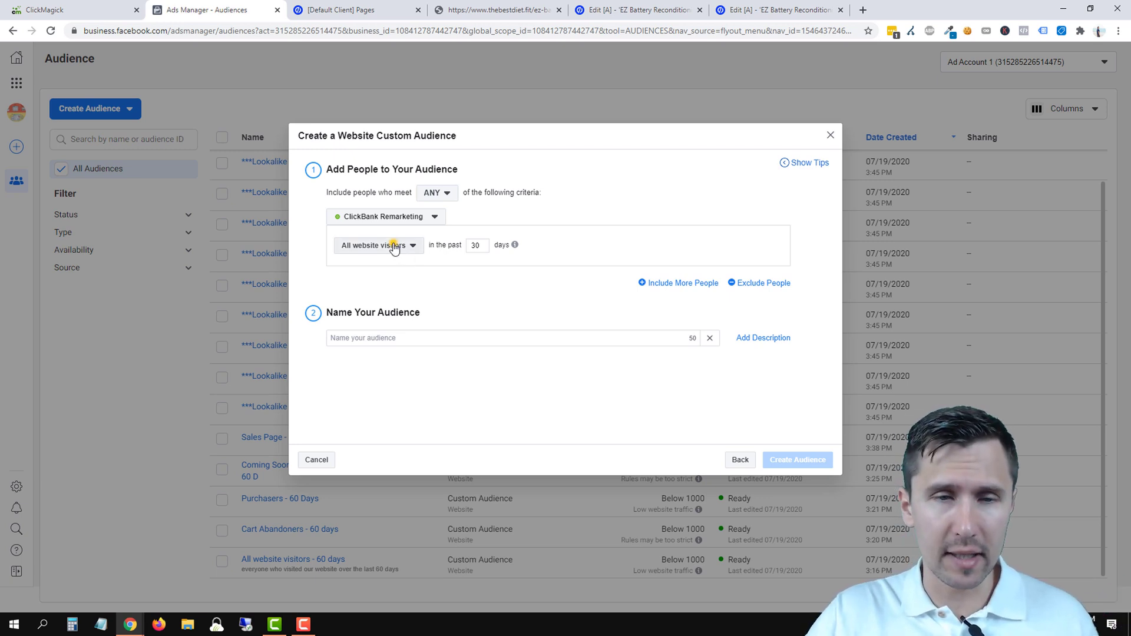
{"action": "left_click", "coordinate": [390, 245]}
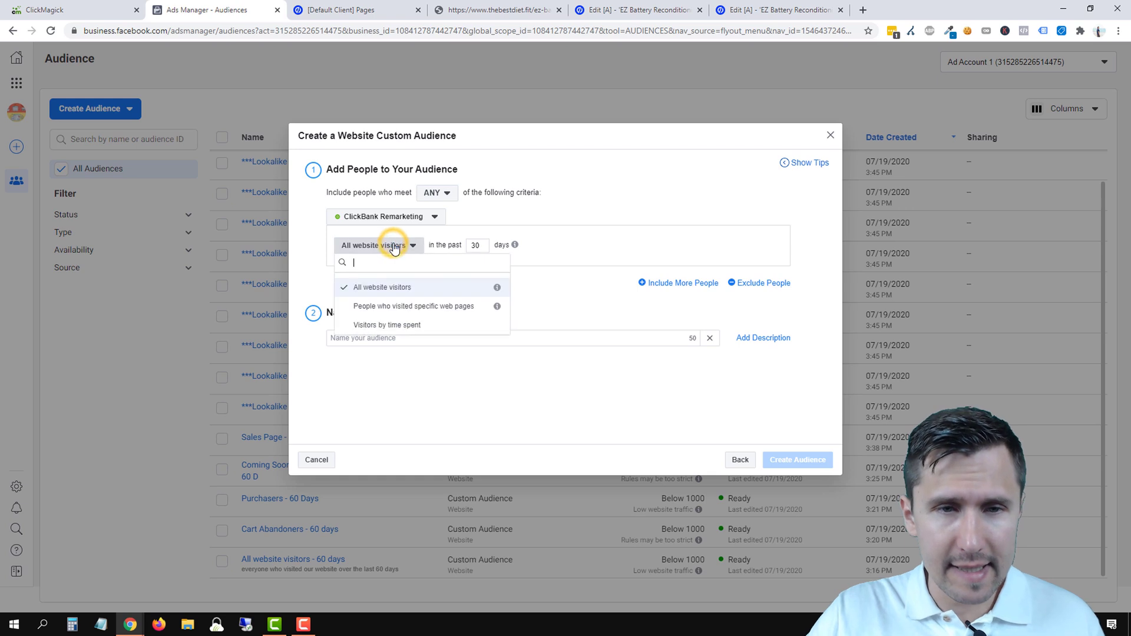
{"action": "left_click", "coordinate": [406, 309]}
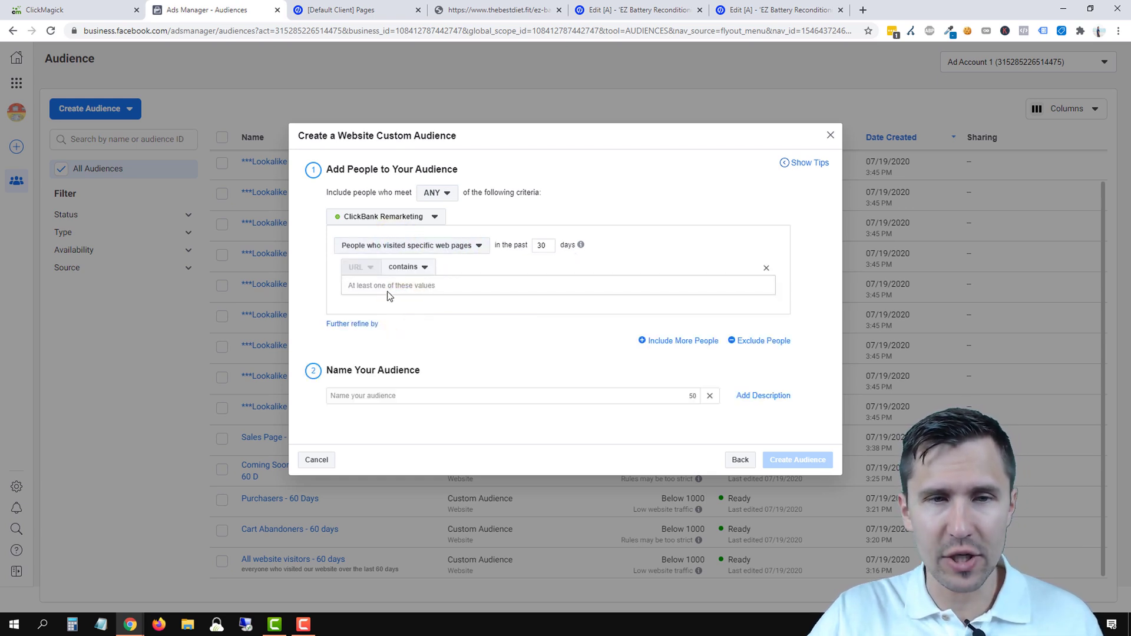
{"action": "left_click", "coordinate": [383, 290]}
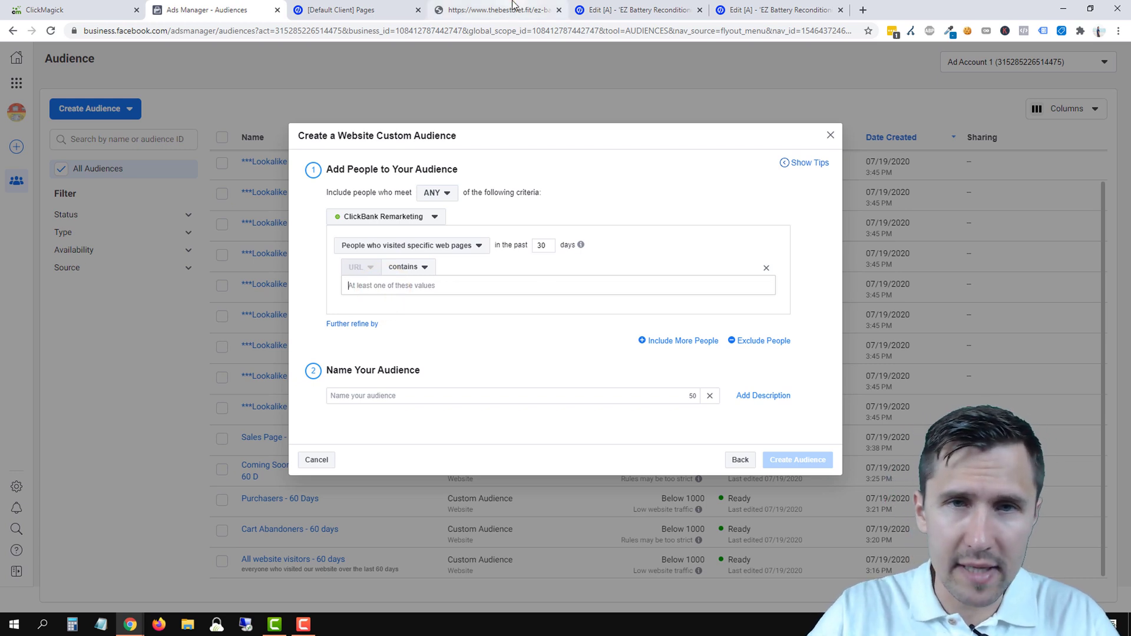
{"action": "left_click", "coordinate": [476, 17]}
- Copy 'ez-battery-reconditions' from the landing page address and paste it as the URL-contains value
{"action": "left_click", "coordinate": [221, 31]}
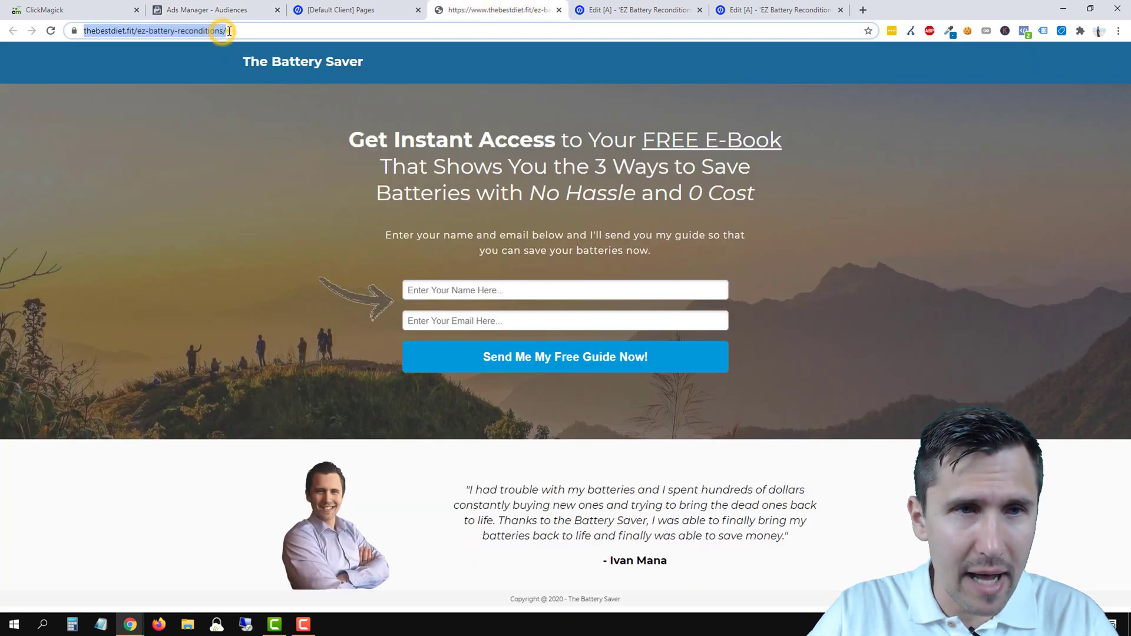
{"action": "left_click", "coordinate": [275, 34]}
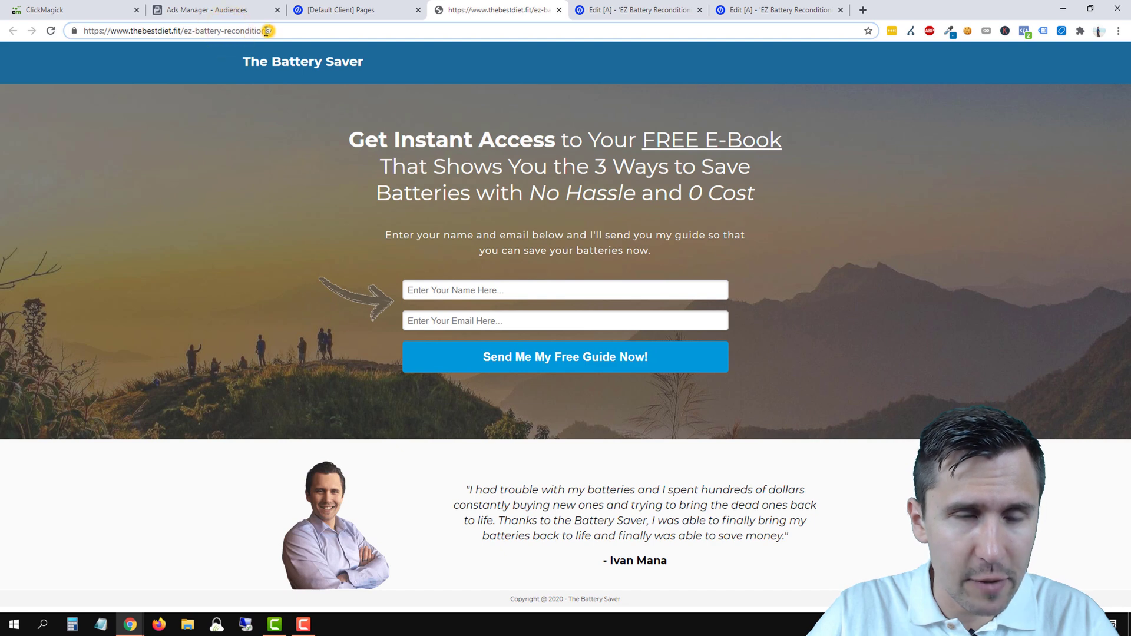
{"action": "left_click_drag", "start_coordinate": [269, 31], "coordinate": [185, 30]}
{"action": "right_click", "coordinate": [196, 30]}
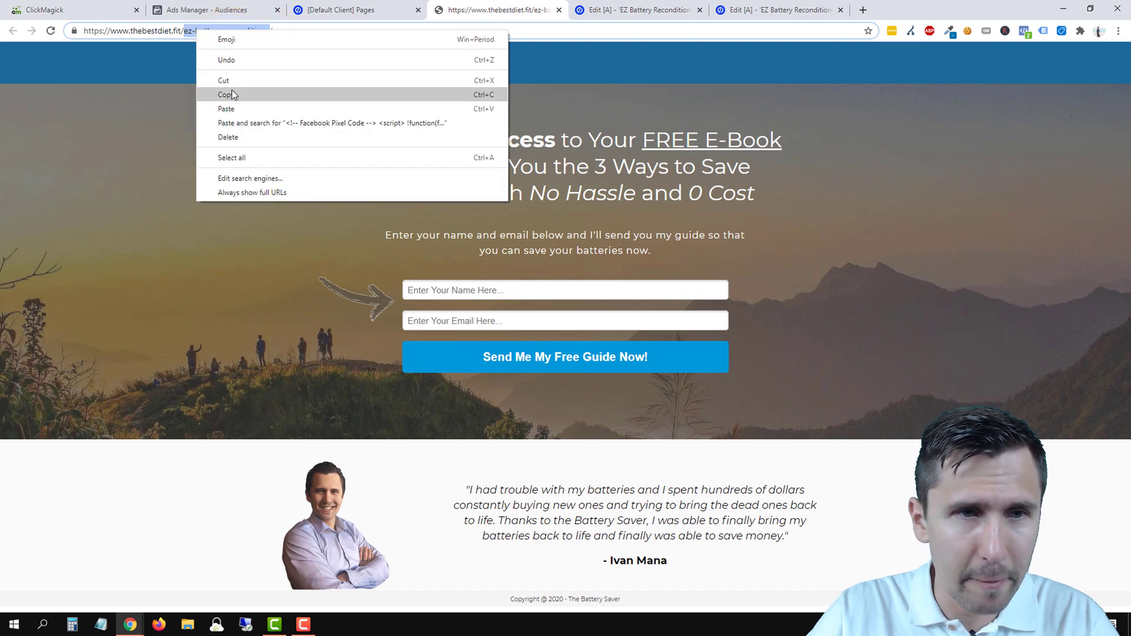
{"action": "left_click", "coordinate": [231, 90]}
{"action": "left_click", "coordinate": [216, 11]}
{"action": "right_click", "coordinate": [373, 285]}
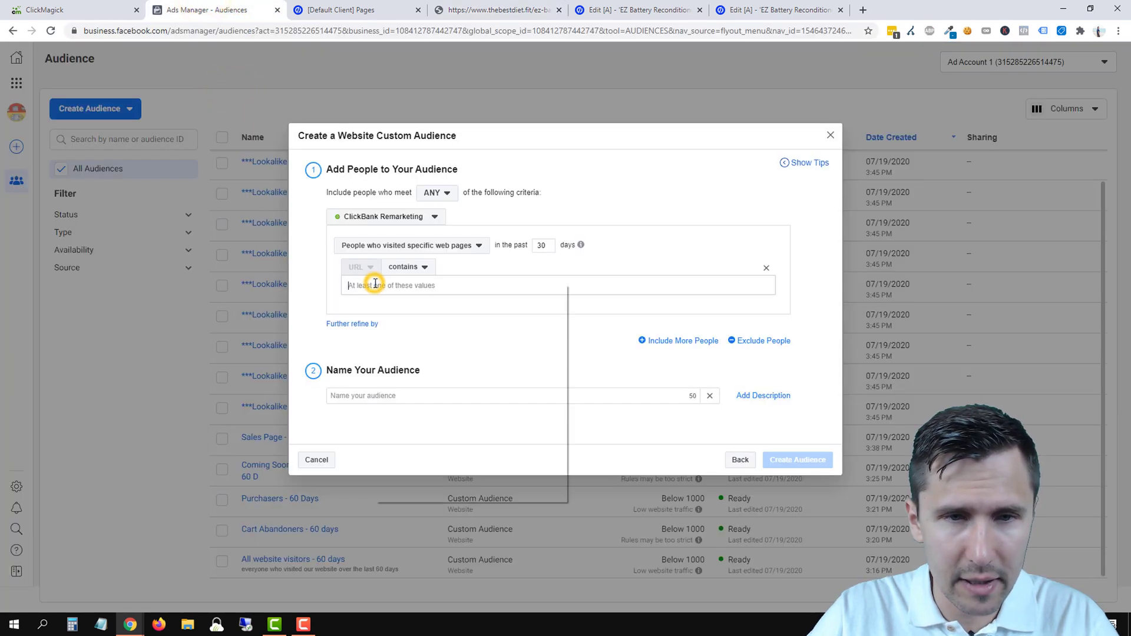
{"action": "left_click", "coordinate": [405, 373]}
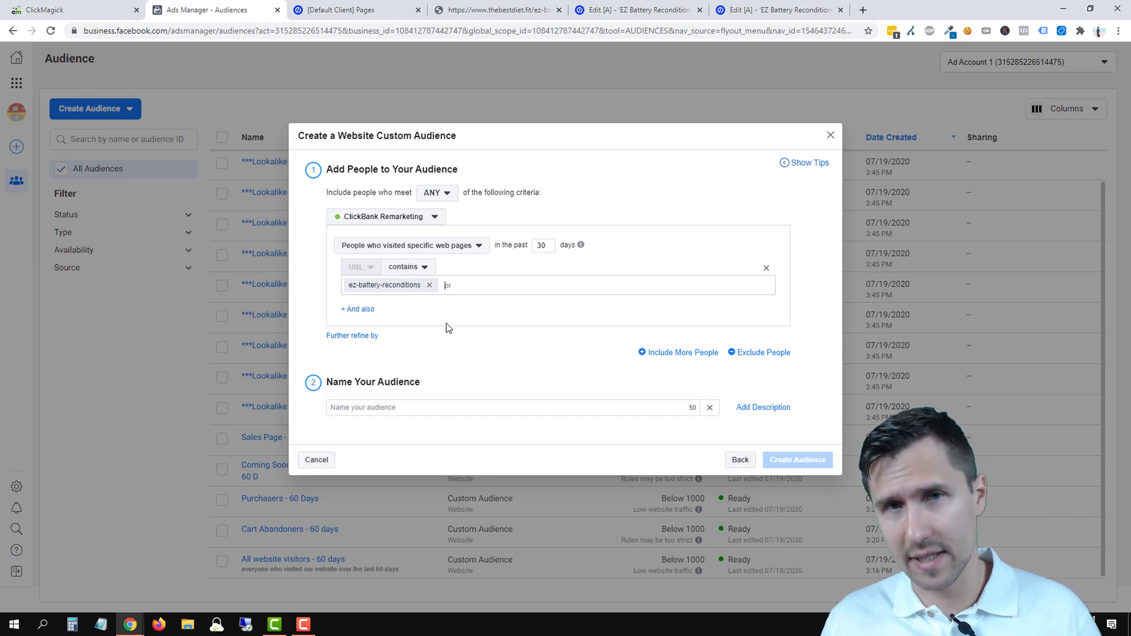
- Add an exclusion rule for people who visited specific web pages in the past 30 days
{"action": "left_click", "coordinate": [776, 353]}
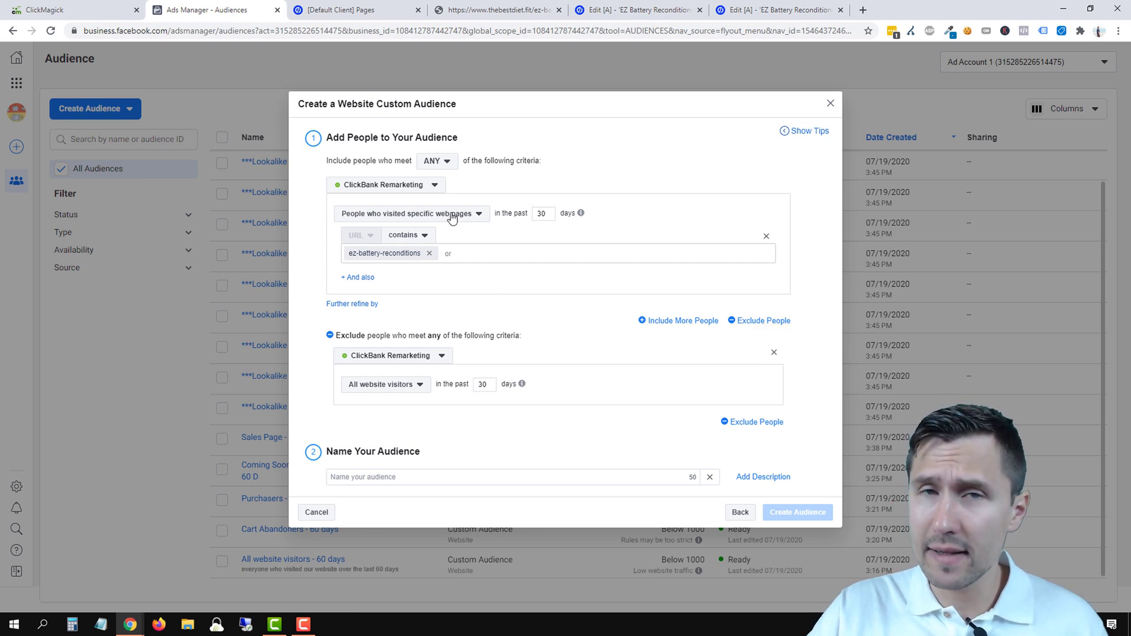
{"action": "double_click", "coordinate": [542, 213]}
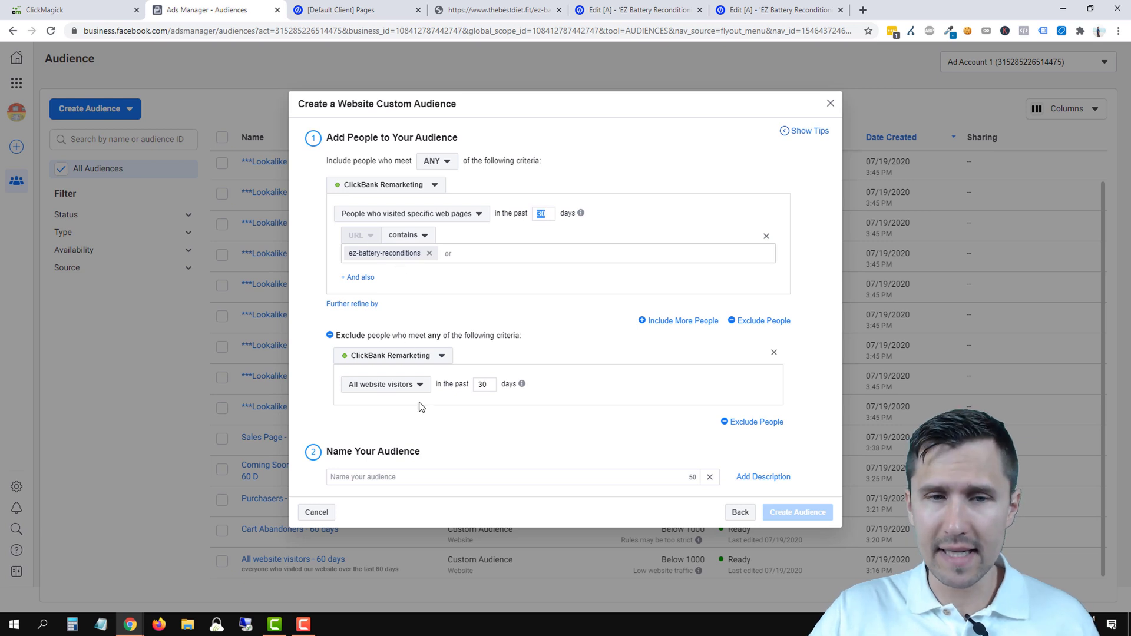
{"action": "left_click", "coordinate": [394, 386]}
{"action": "left_click", "coordinate": [398, 446]}
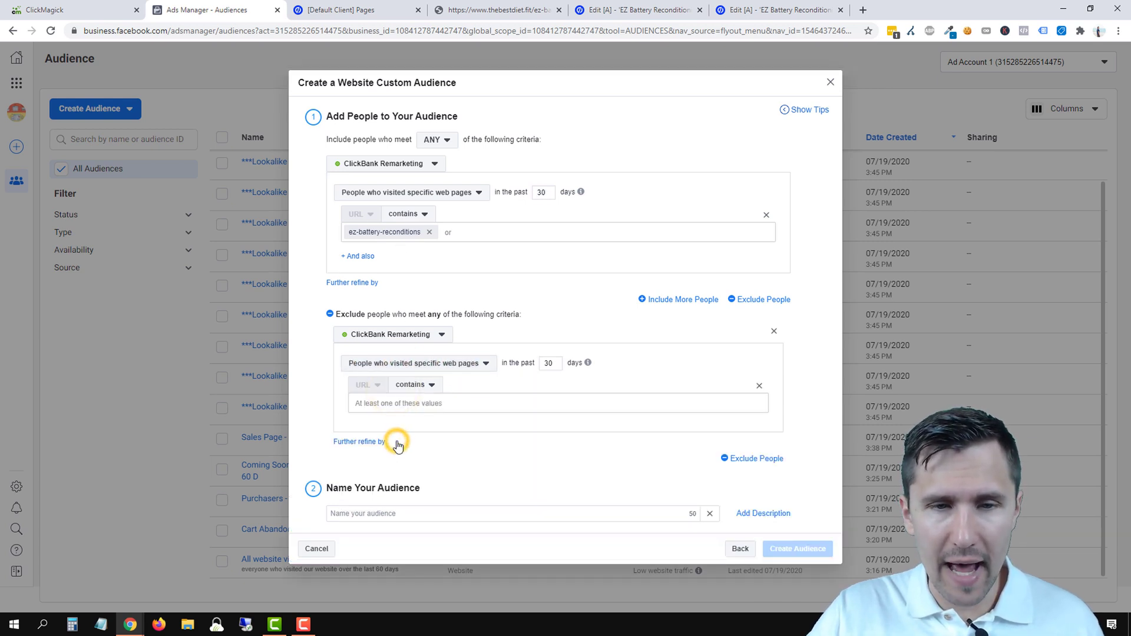
{"action": "left_click", "coordinate": [378, 405]}
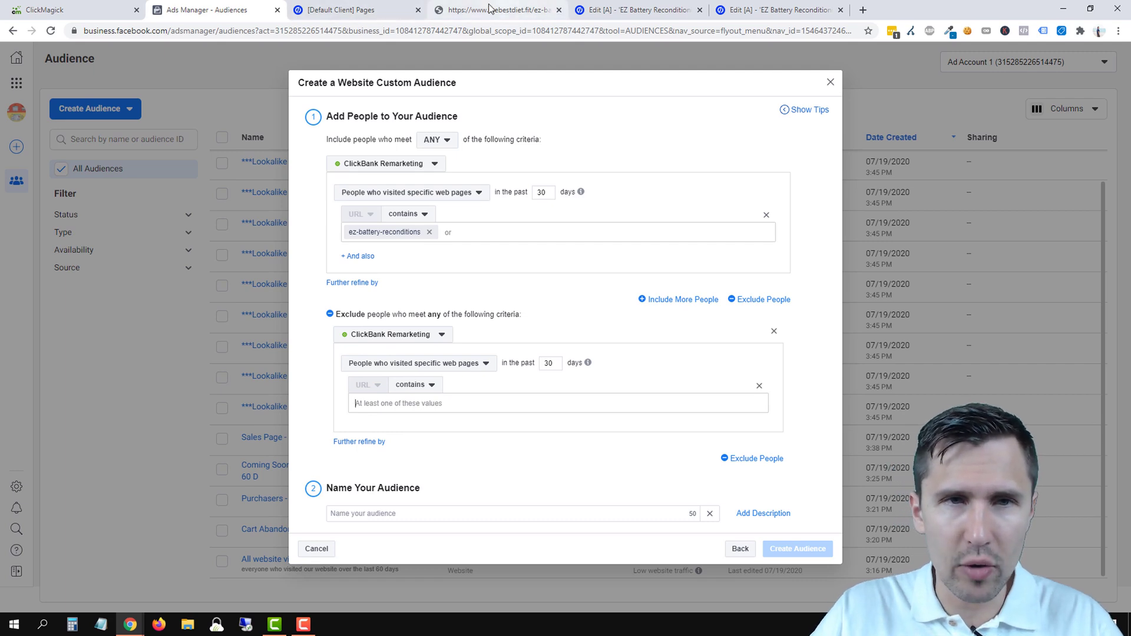
{"action": "left_click", "coordinate": [353, 9]}
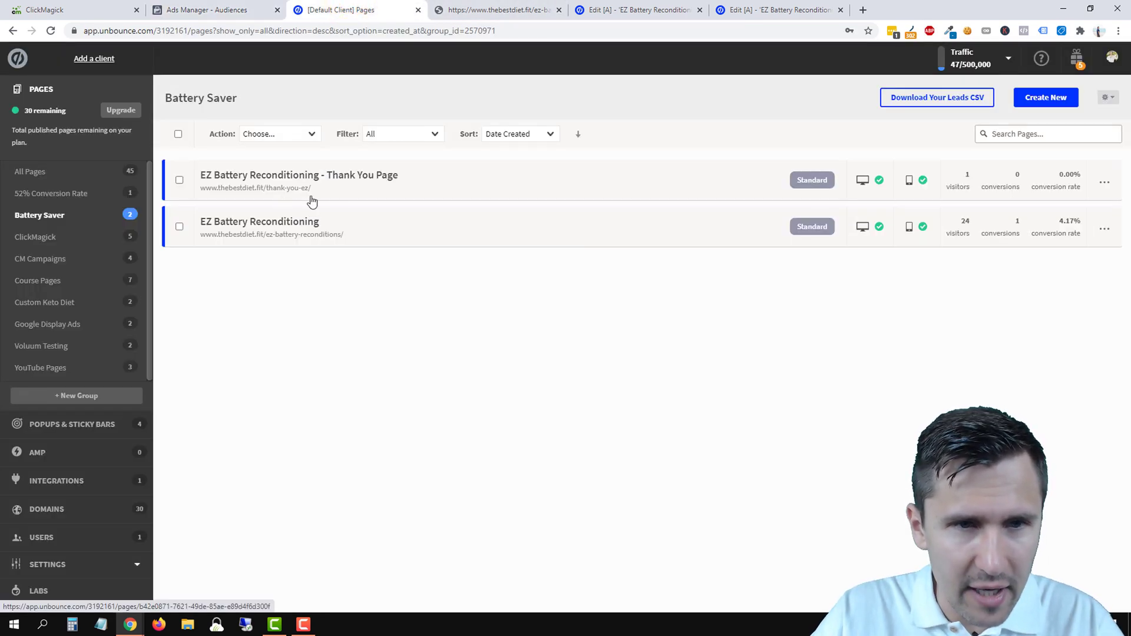
- Exclude visitors whose page URL contains 'thank-you-ez'
{"action": "left_click", "coordinate": [215, 9]}
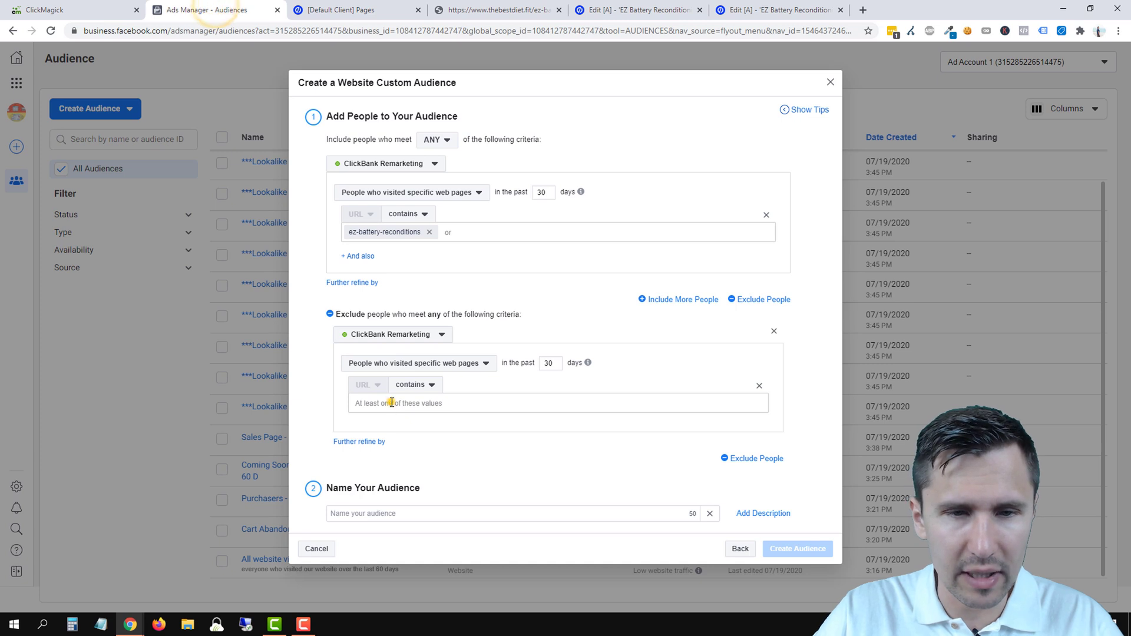
{"action": "left_click", "coordinate": [390, 403]}
{"action": "type", "text": "thank-you"}
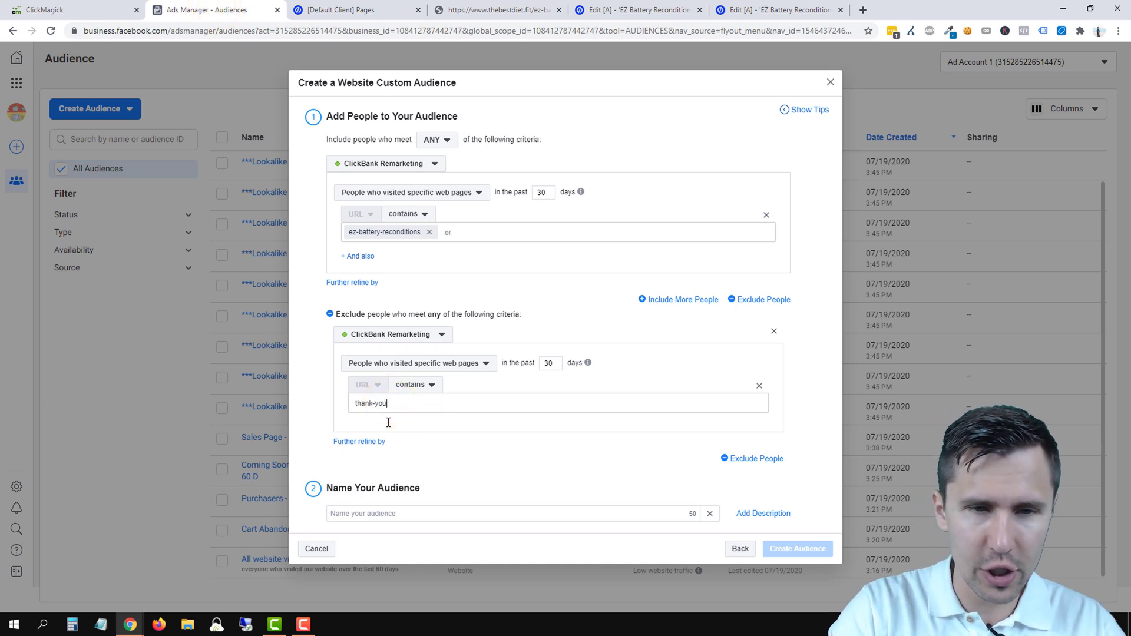
{"action": "type", "text": "-ez"}
{"action": "key", "text": "Return"}
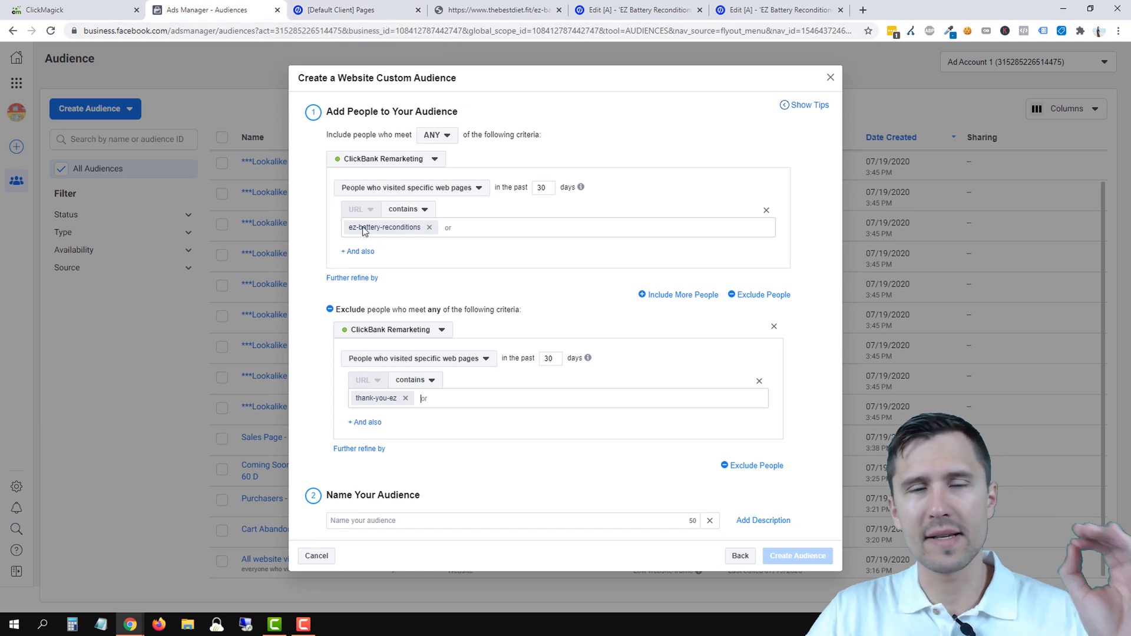
- Verify the ez-battery-reconditions landing page URL in the Unbounce and live page tabs
{"action": "left_click", "coordinate": [378, 5]}
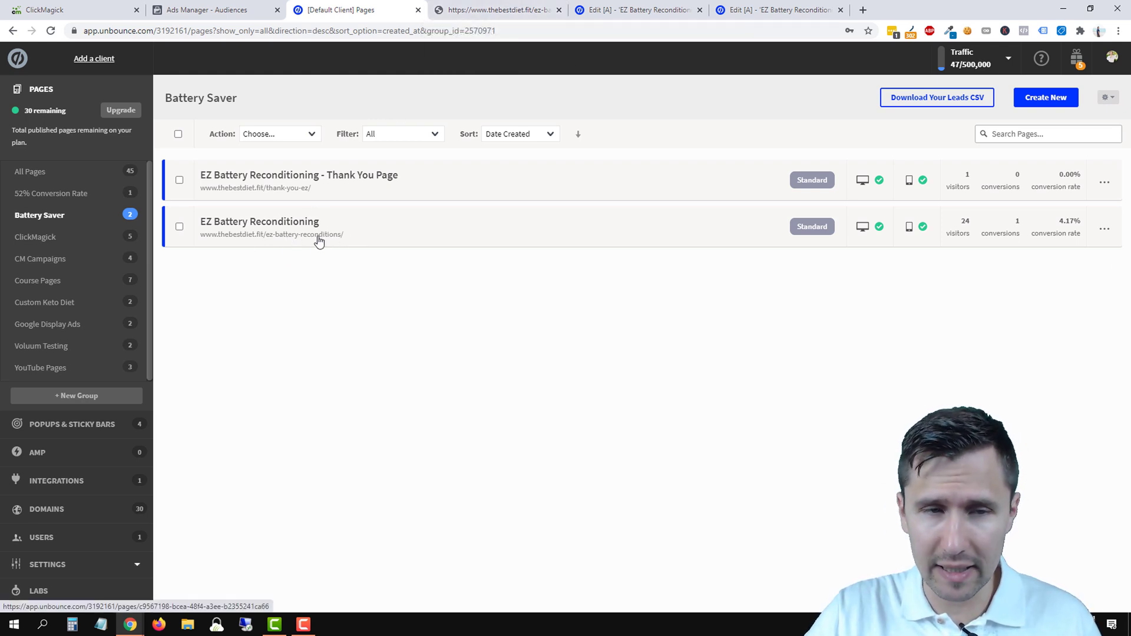
{"action": "left_click", "coordinate": [514, 9]}
{"action": "left_click", "coordinate": [228, 32]}
{"action": "left_click_drag", "start_coordinate": [270, 32], "coordinate": [184, 32]}
{"action": "left_click", "coordinate": [191, 10]}
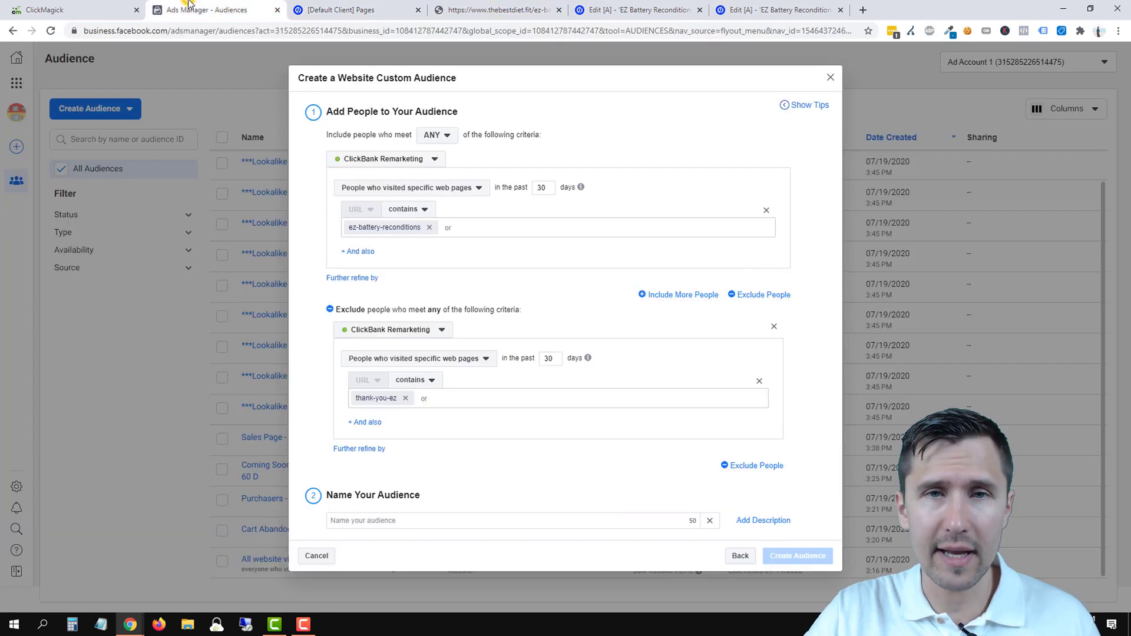
- Name the audience 'Landing page visitors // Didn't sign up'
{"action": "left_click", "coordinate": [419, 520]}
{"action": "type", "text": "P"}
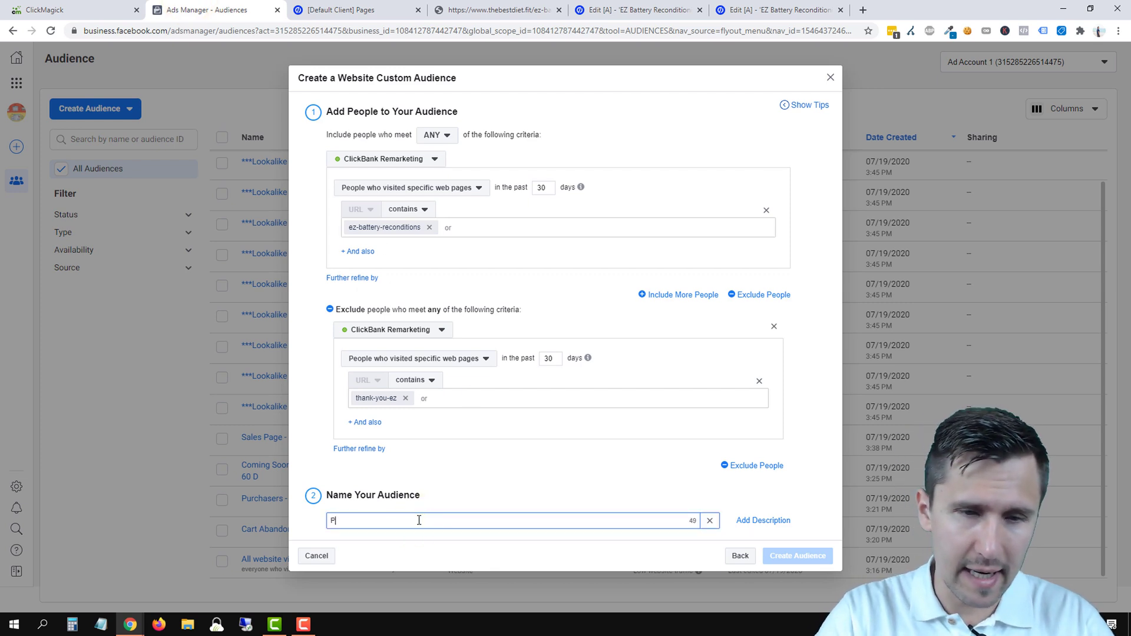
{"action": "type", "text": "eople who"}
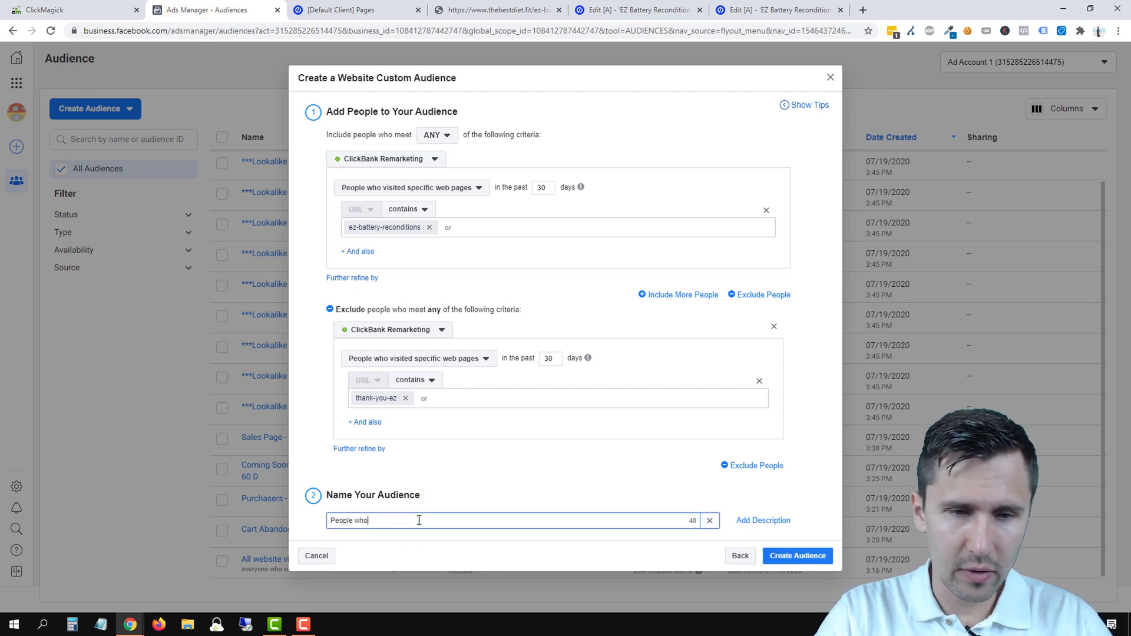
{"action": "key", "text": "BackSpace"}
{"action": "key", "text": "BackSpace"}
{"action": "key", "text": "BackSpace"}
{"action": "key", "text": "BackSpace"}
{"action": "key", "text": "BackSpace"}
{"action": "key", "text": "BackSpace"}
{"action": "key", "text": "BackSpace"}
{"action": "key", "text": "BackSpace"}
{"action": "key", "text": "BackSpace"}
{"action": "key", "text": "BackSpace"}
{"action": "type", "text": "Landing "}
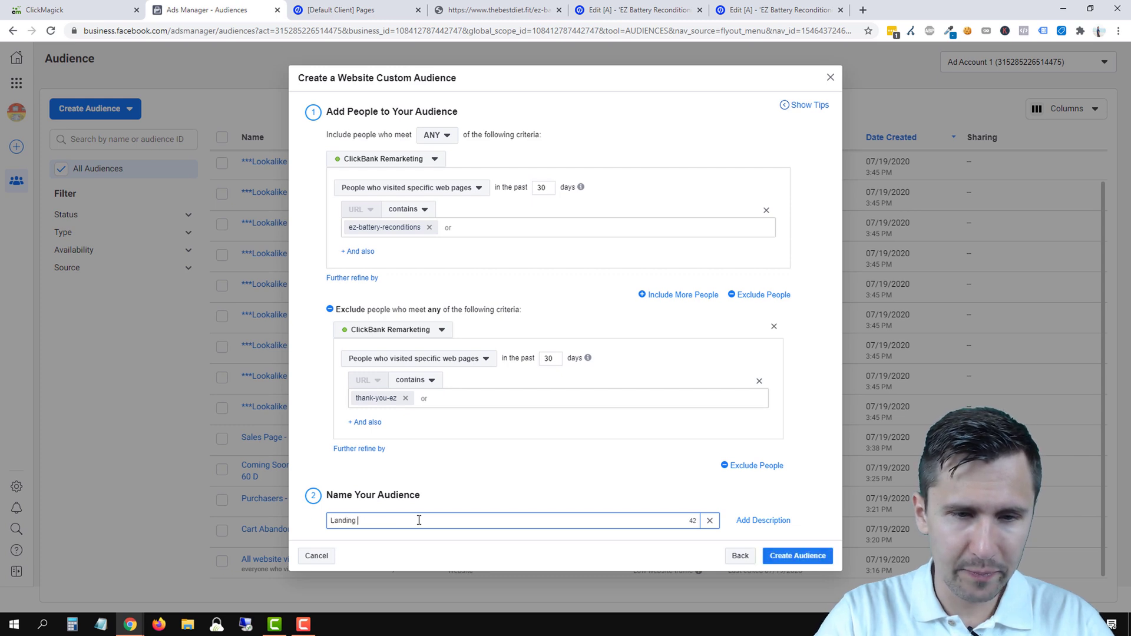
{"action": "type", "text": "page visitors"}
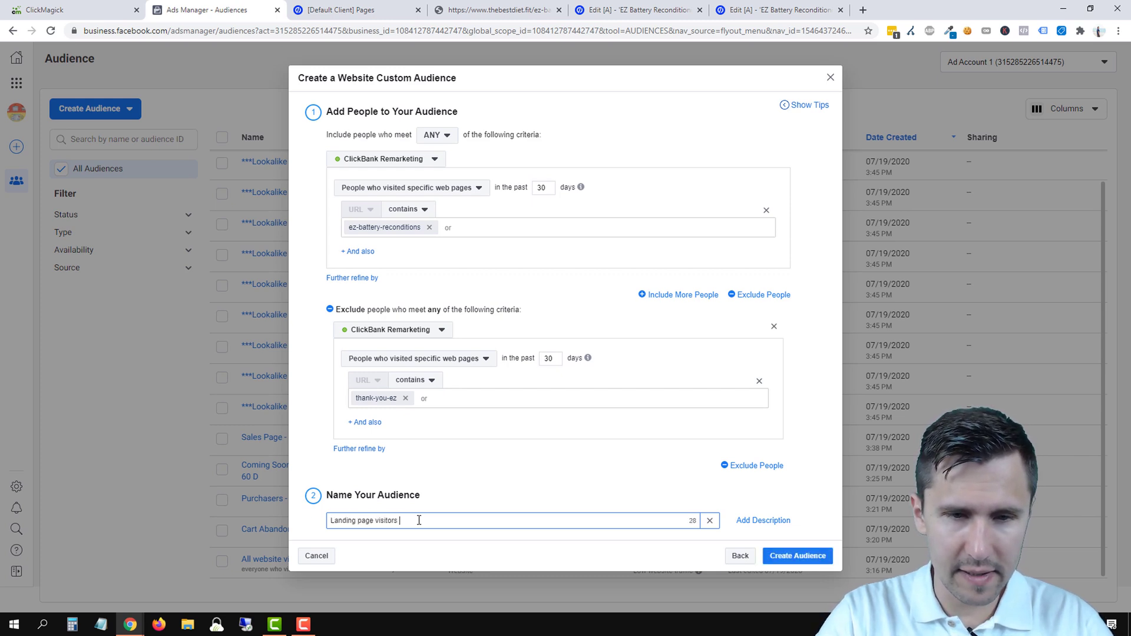
{"action": "type", "text": " // Didn't sign up"}
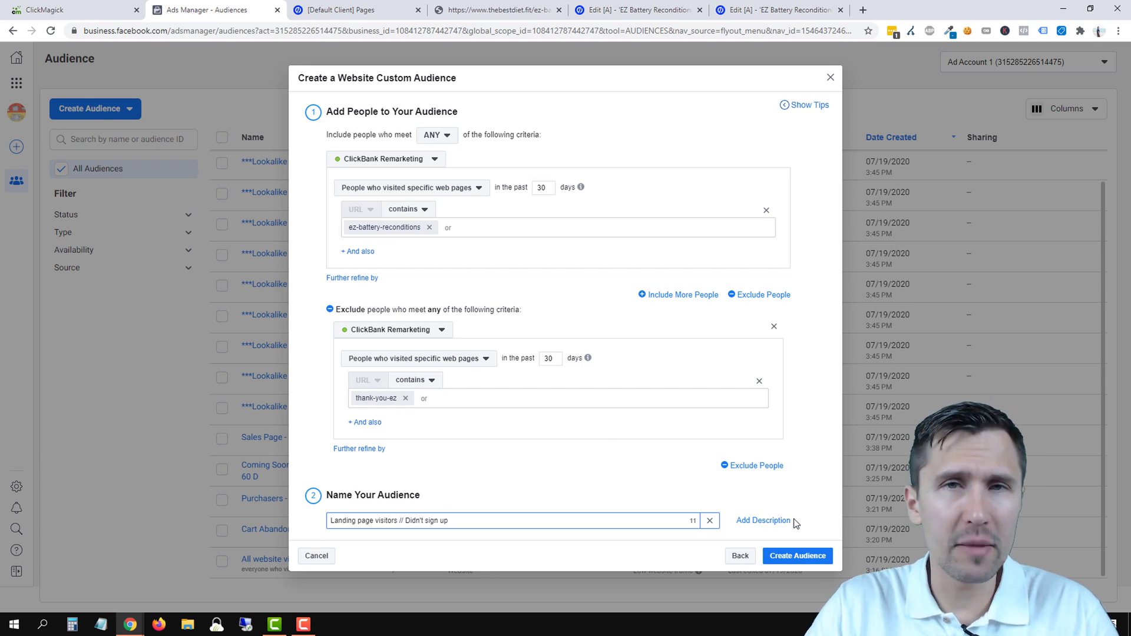
- Add the description 'landing page visitors who didn't click the sign up button'
{"action": "left_click", "coordinate": [765, 521]}
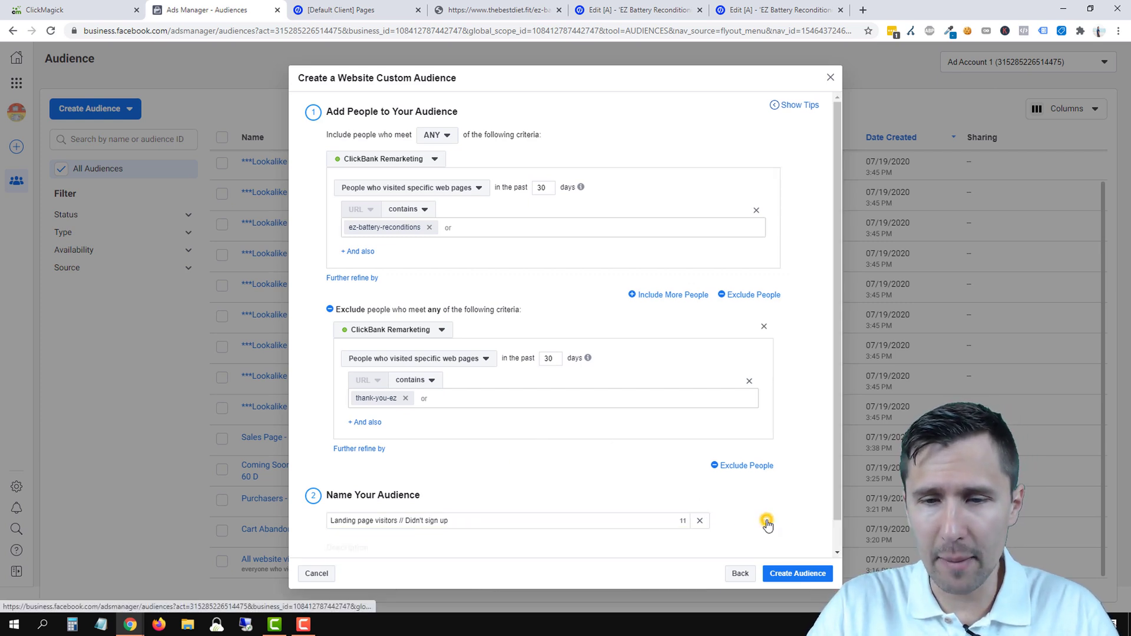
{"action": "scroll", "coordinate": [453, 548], "scroll_direction": "down", "scroll_amount": 1}
{"action": "left_click", "coordinate": [384, 531]}
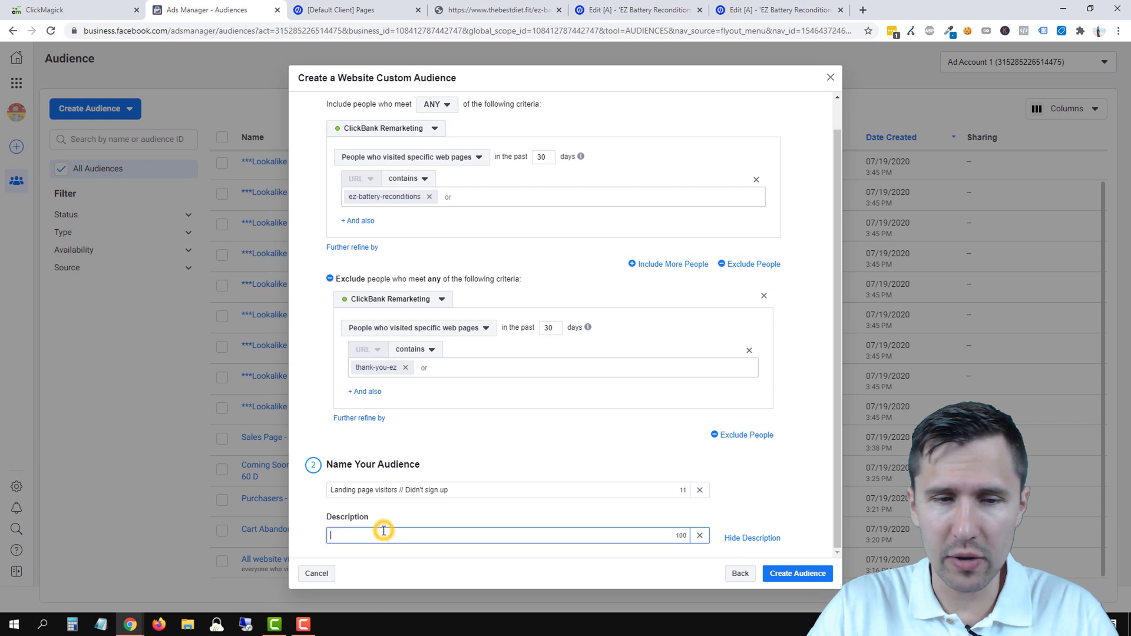
{"action": "type", "text": "landing page "}
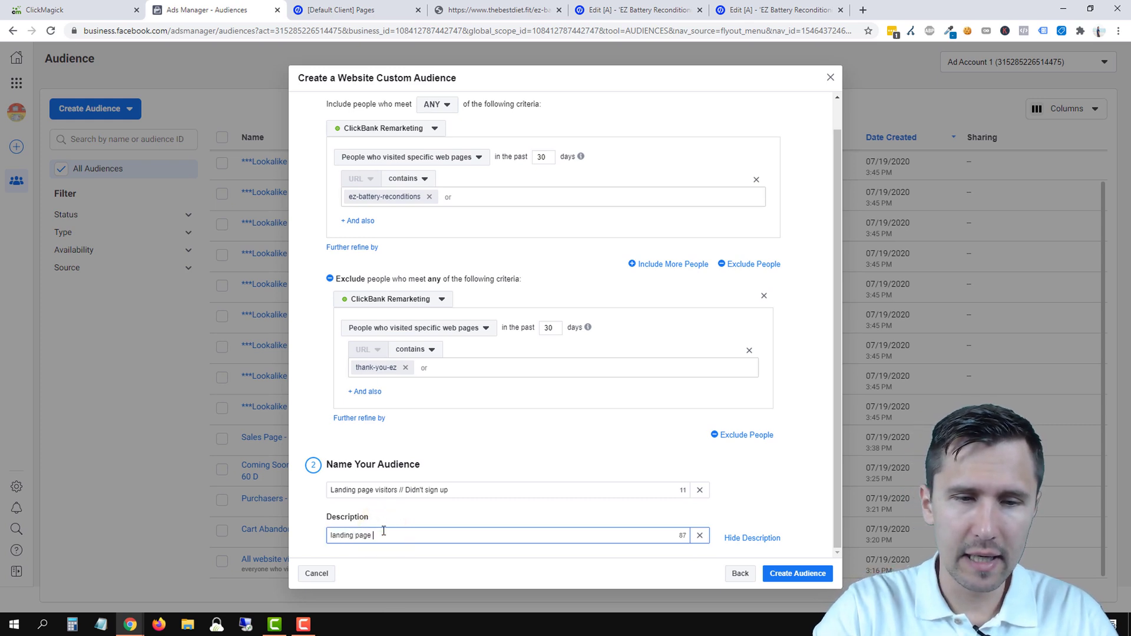
{"action": "type", "text": "visitors who di"}
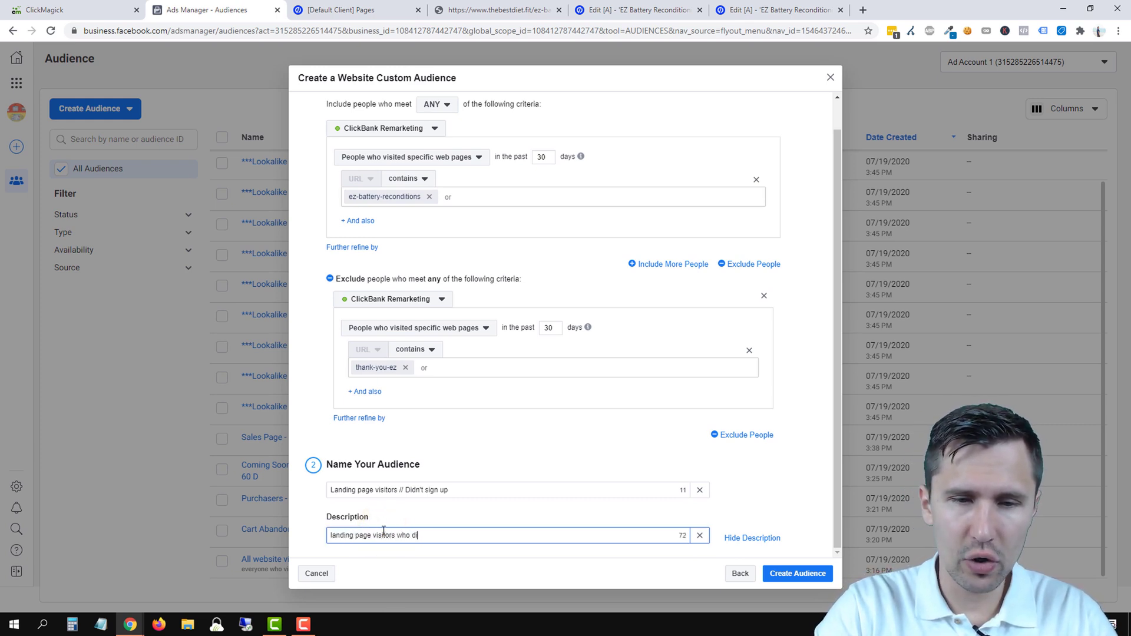
{"action": "type", "text": "dn't click the sign up button"}
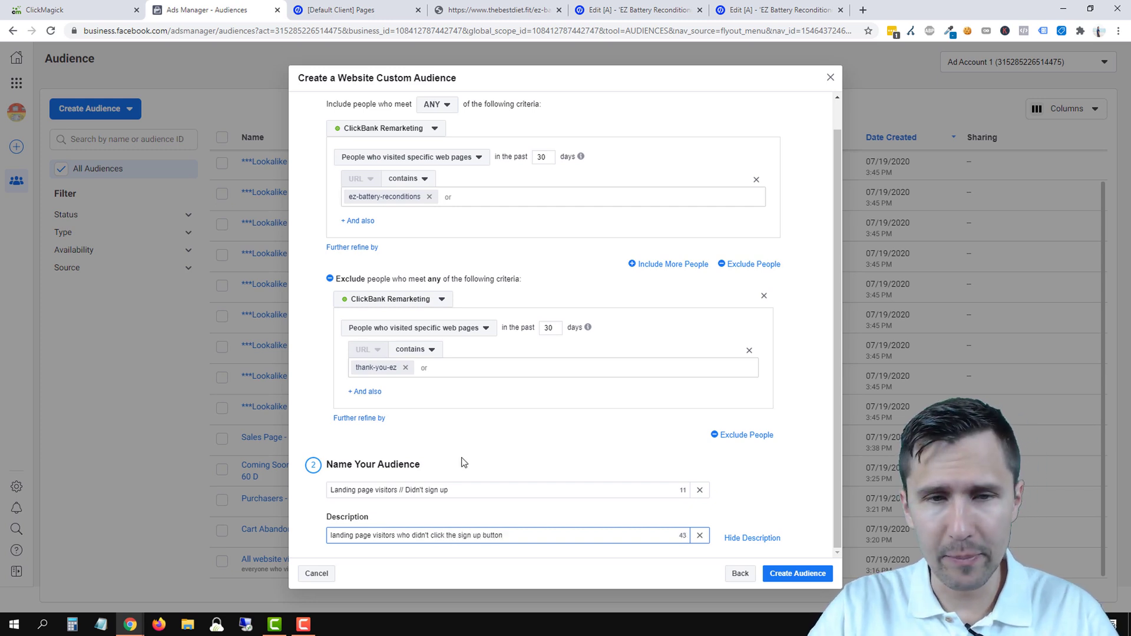
{"action": "left_click_drag", "start_coordinate": [478, 490], "coordinate": [317, 495]}
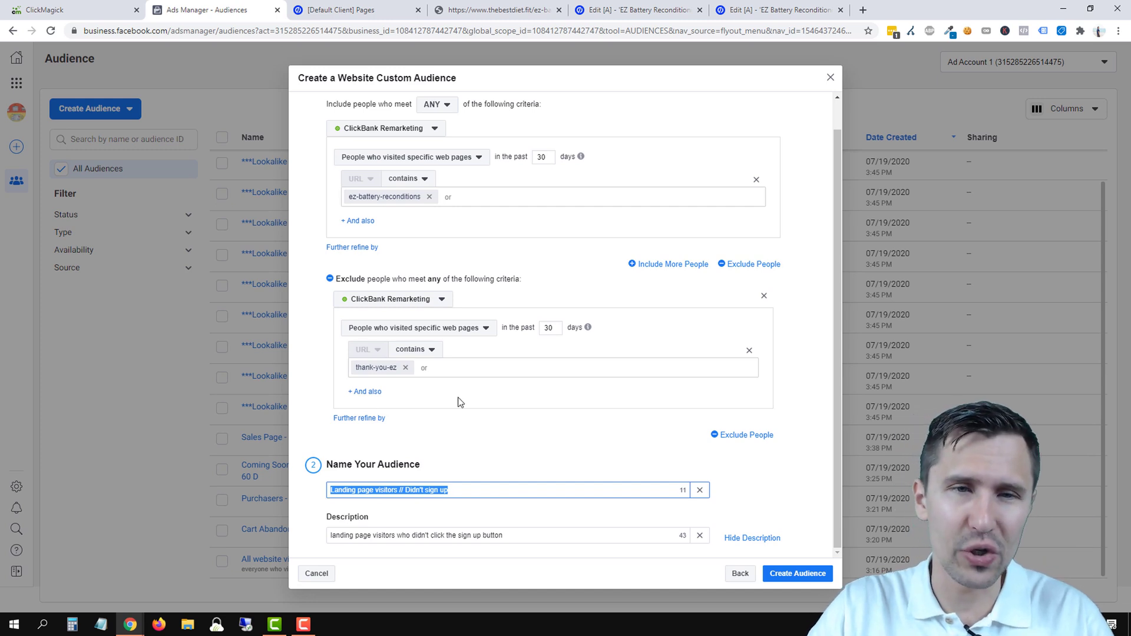
{"action": "scroll", "coordinate": [487, 389], "scroll_direction": "up", "scroll_amount": 1}
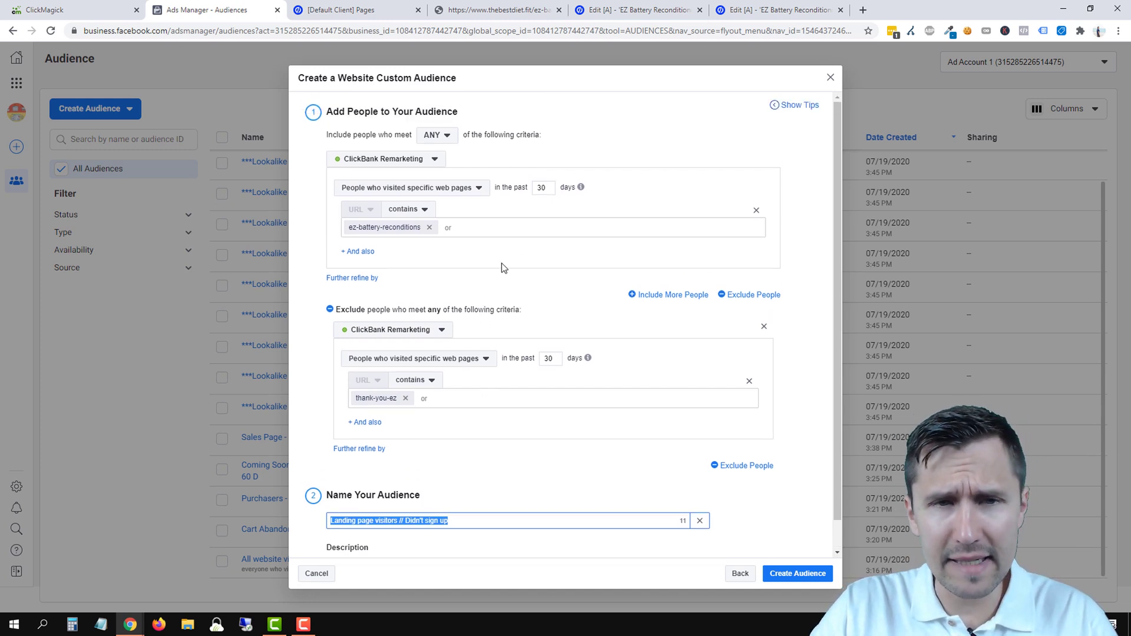
{"action": "left_click", "coordinate": [554, 188]}
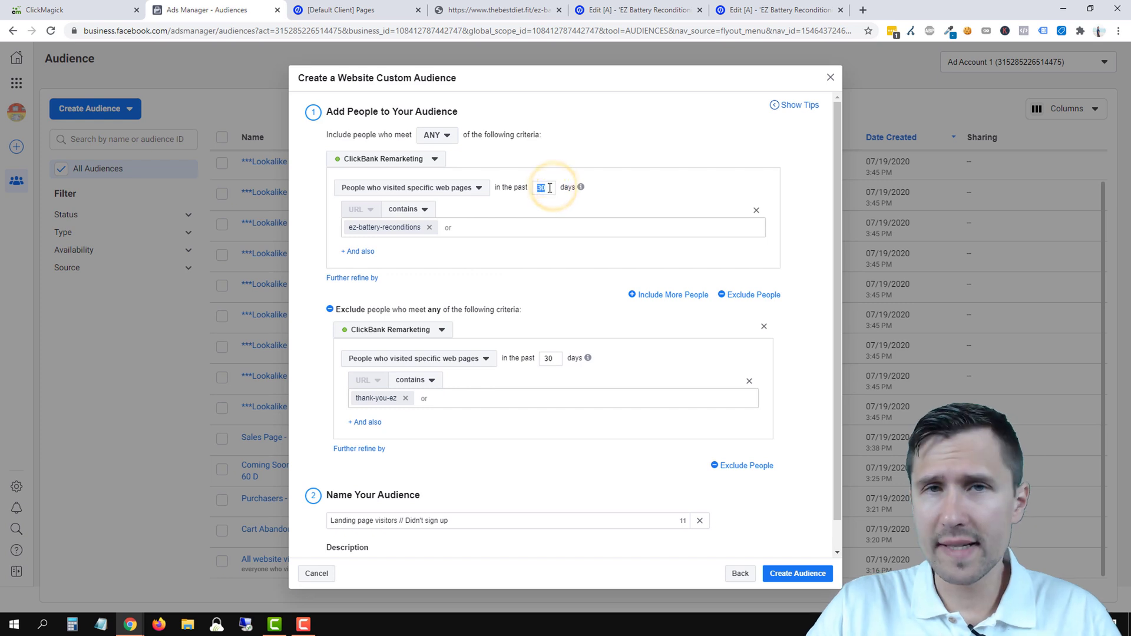
{"action": "left_click", "coordinate": [544, 187]}
{"action": "double_click", "coordinate": [544, 188]}
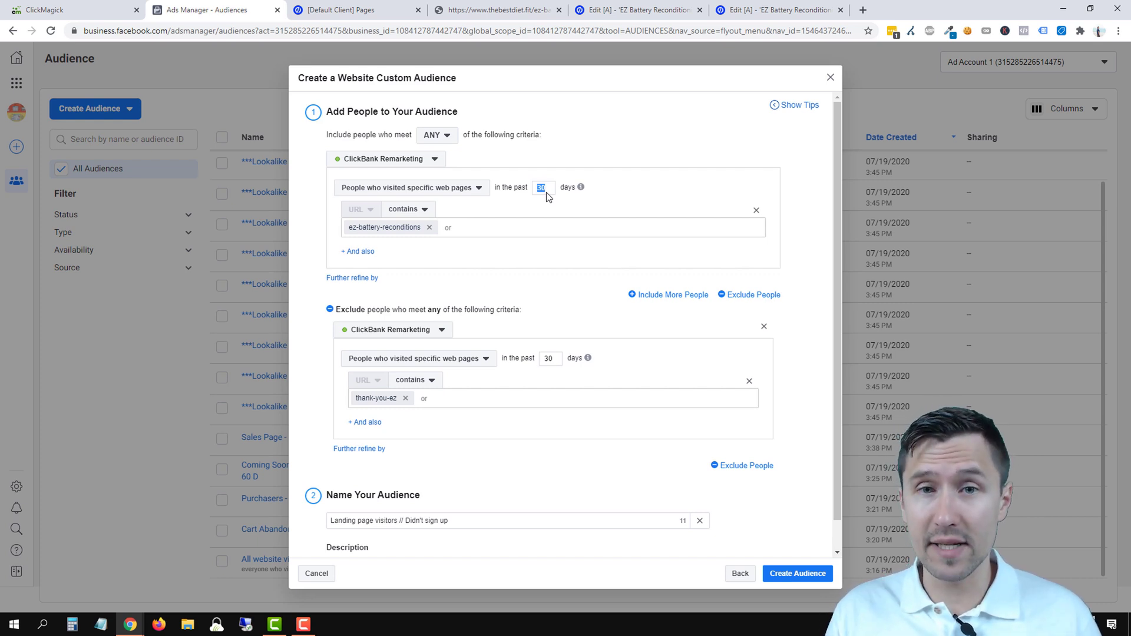
- Replace the included rule's 30-day window with 90, then 180 days
{"action": "type", "text": "90"}
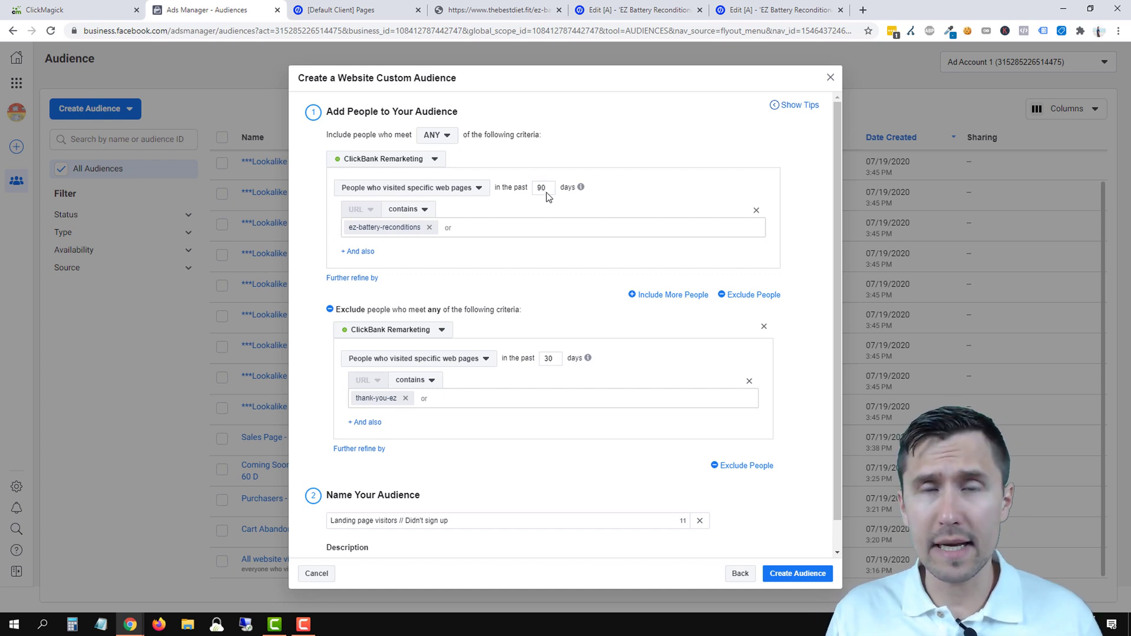
{"action": "double_click", "coordinate": [541, 188]}
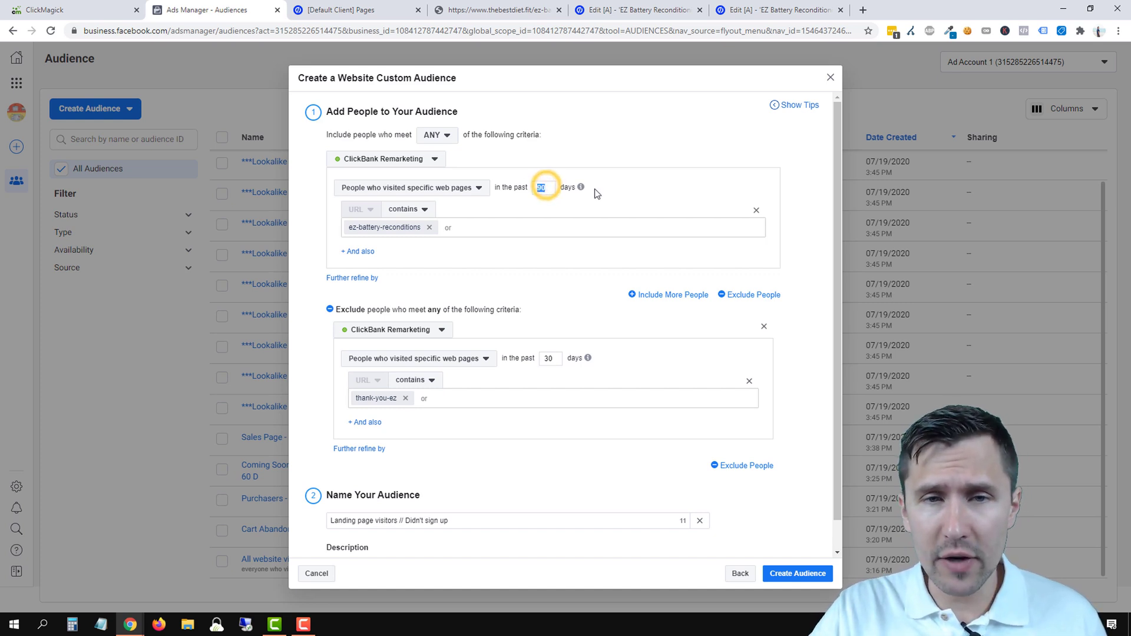
{"action": "mouse_move", "coordinate": [582, 187]}
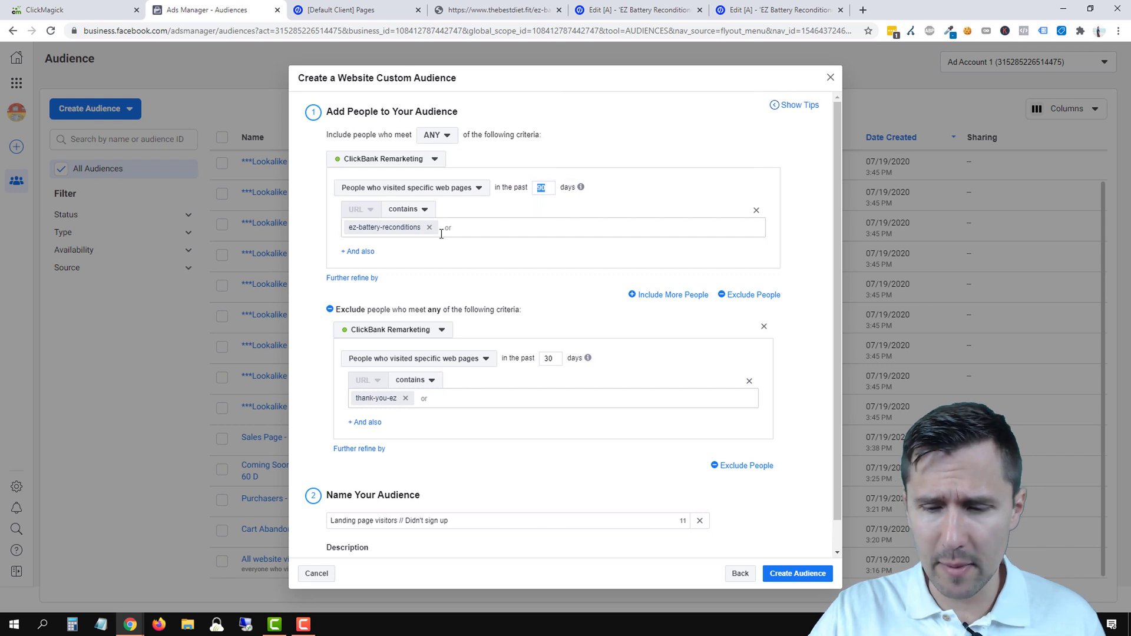
{"action": "type", "text": "180"}
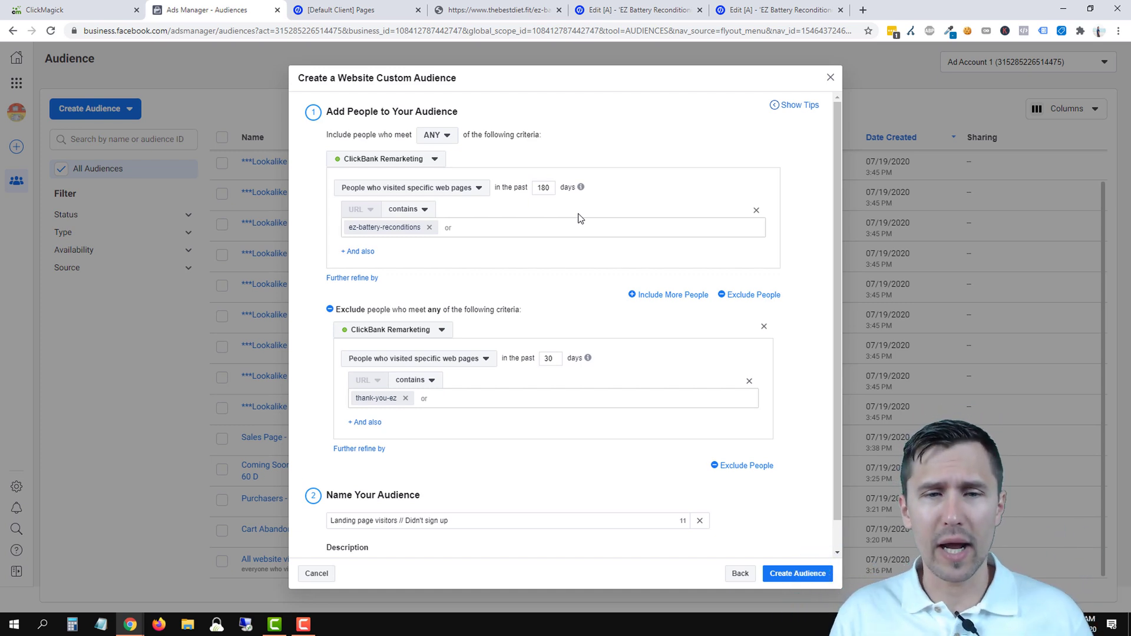
{"action": "double_click", "coordinate": [542, 188]}
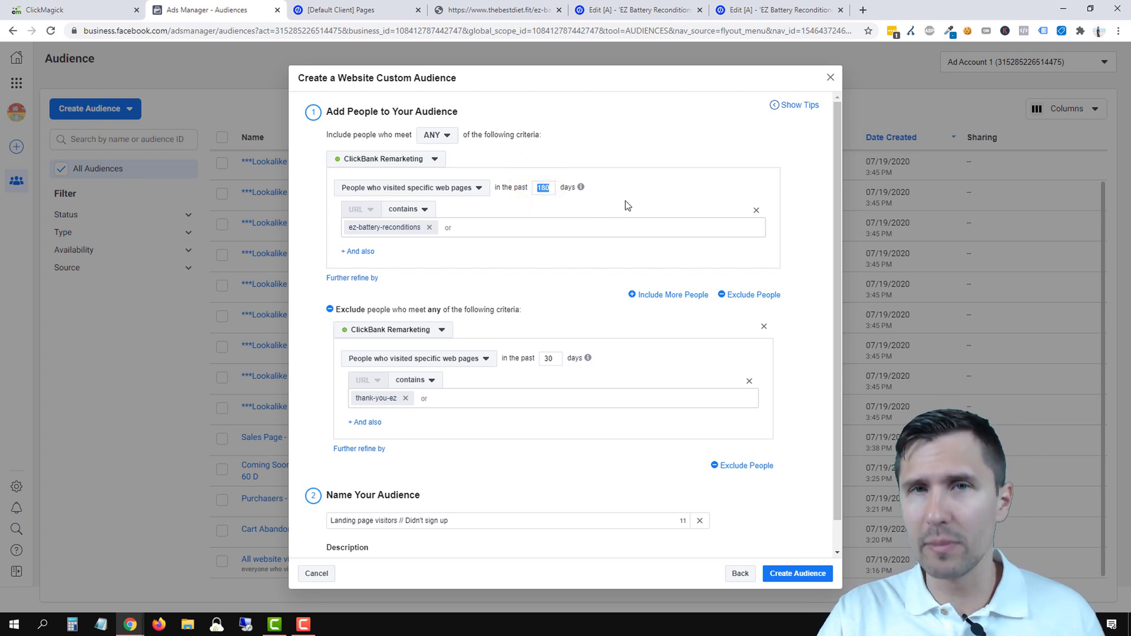
- Enter 60 days for both the include and exclude rules, then create the audience
{"action": "type", "text": "60"}
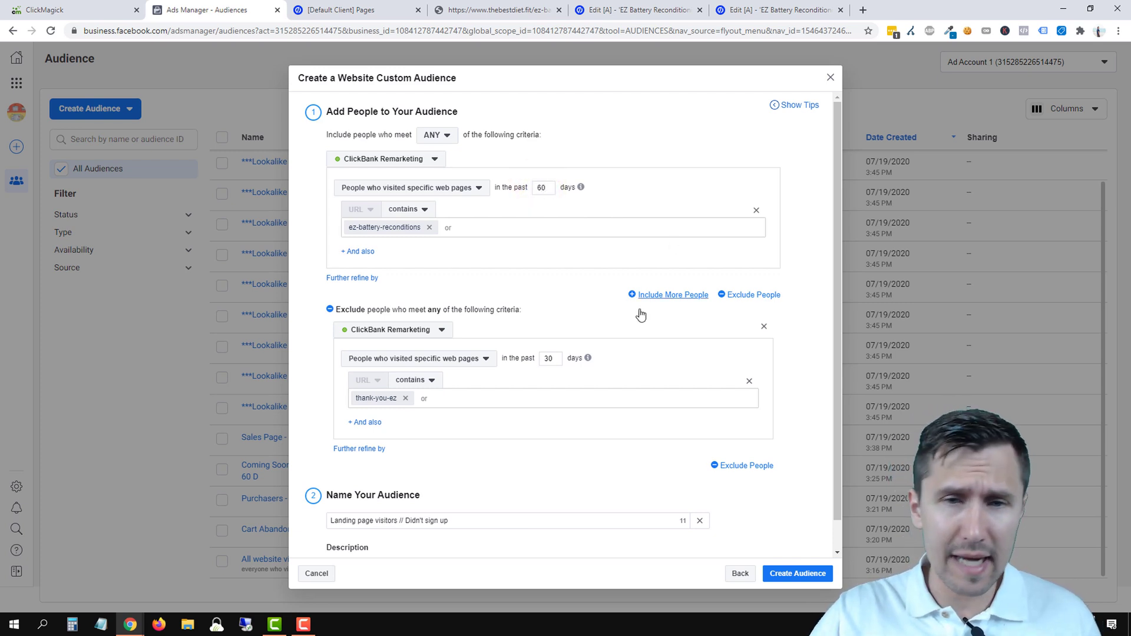
{"action": "double_click", "coordinate": [558, 360]}
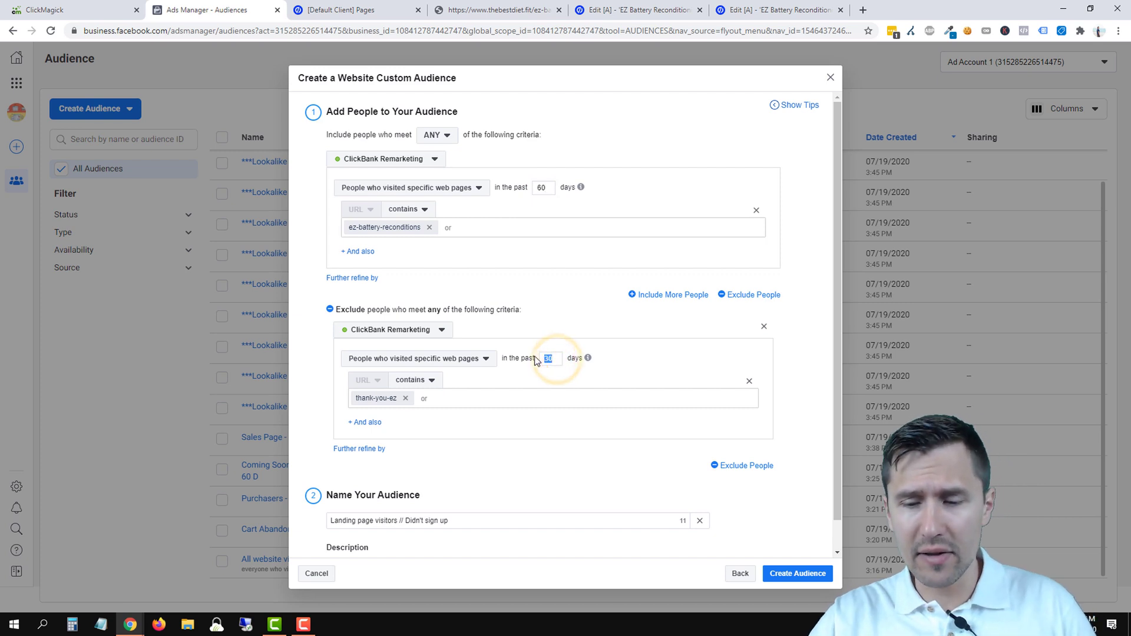
{"action": "type", "text": "60"}
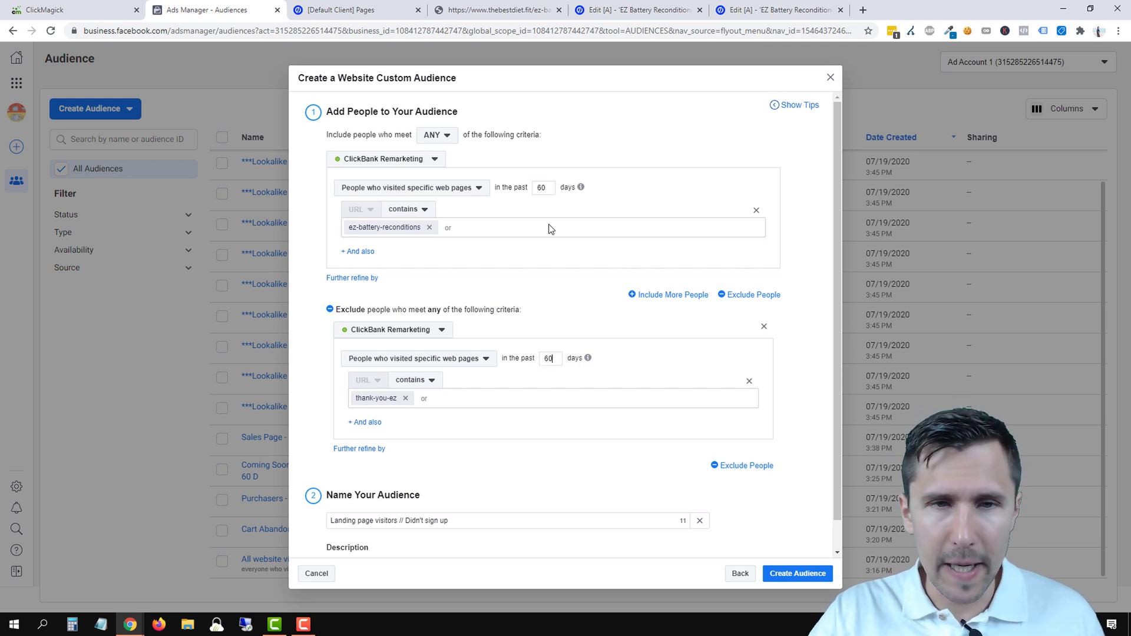
{"action": "left_click", "coordinate": [796, 574]}
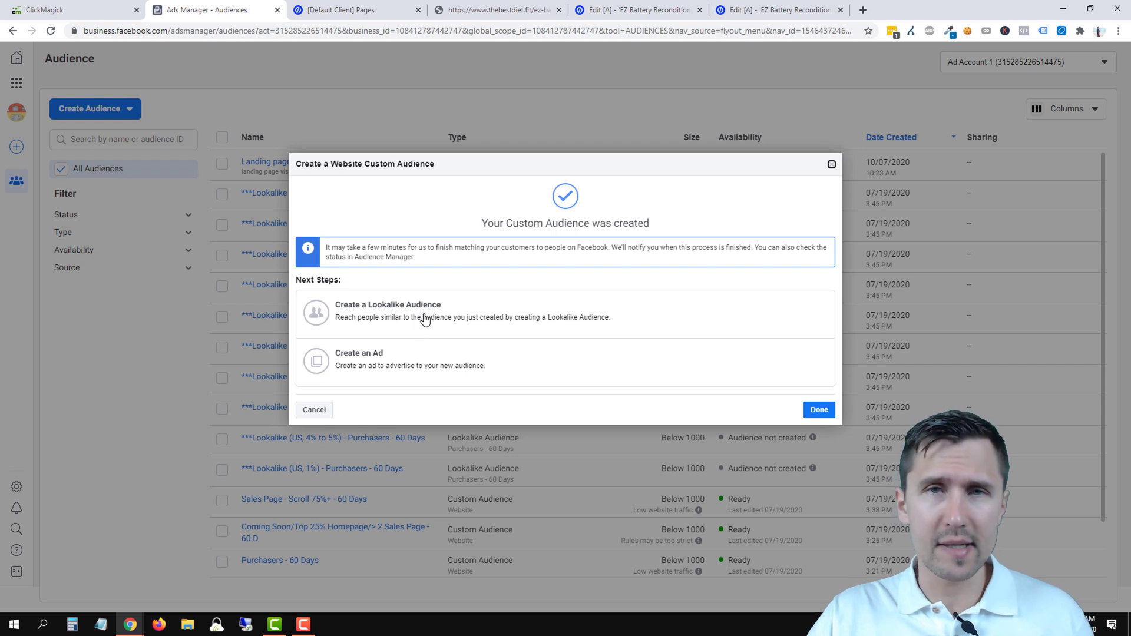
- Close the confirmation and review the new audience row's type, size and Ready status
{"action": "left_click", "coordinate": [813, 408]}
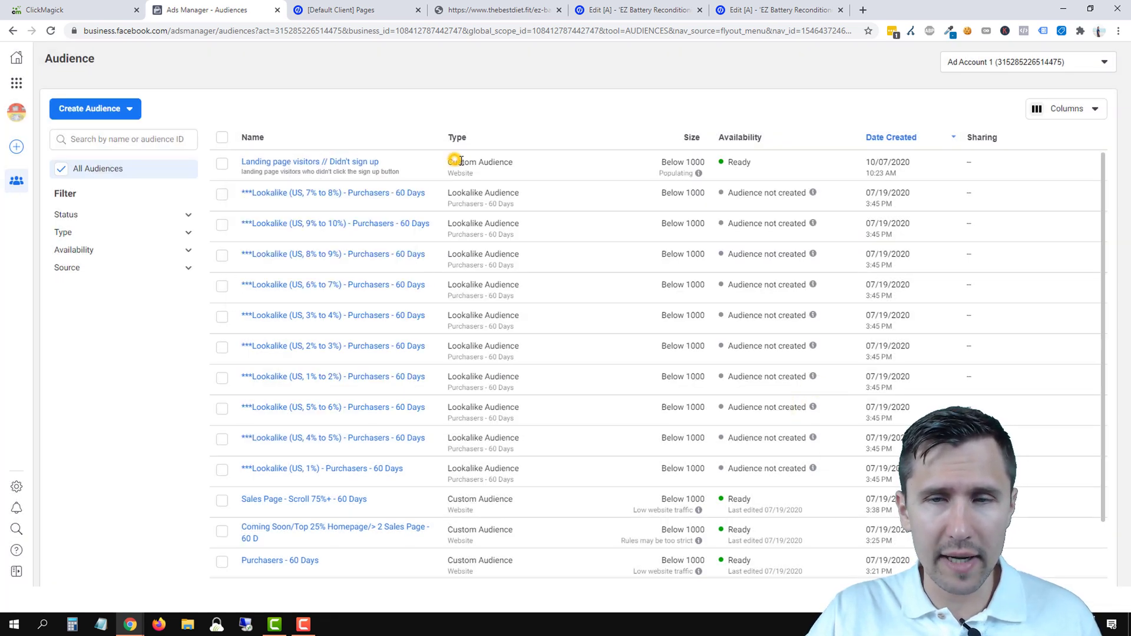
{"action": "left_click_drag", "start_coordinate": [453, 163], "coordinate": [943, 166]}
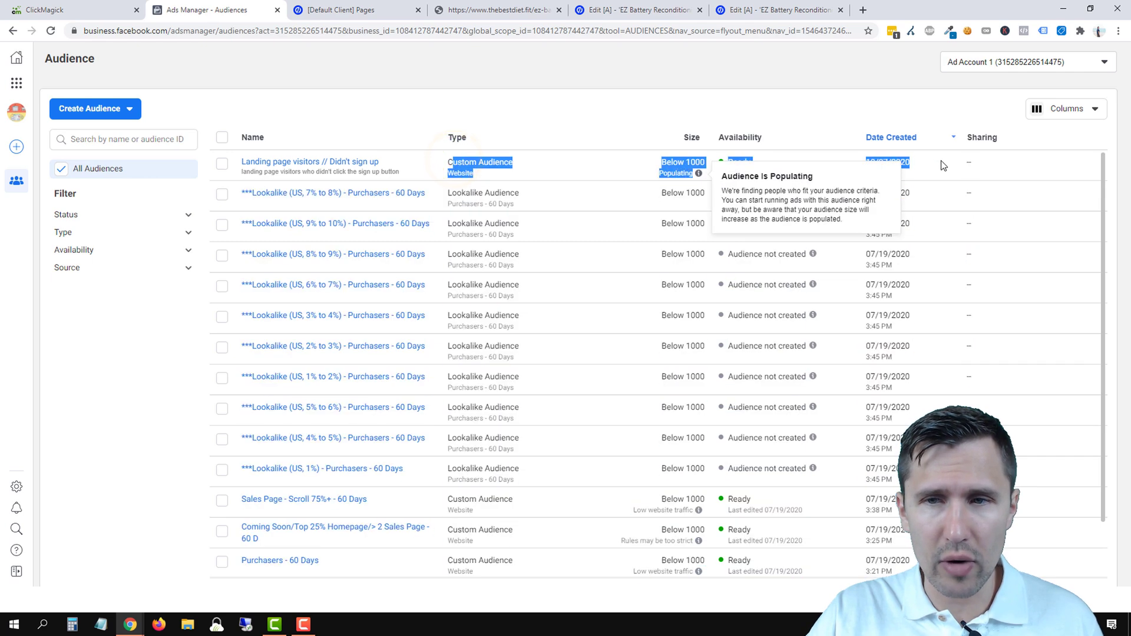
{"action": "left_click", "coordinate": [682, 167]}
{"action": "left_click_drag", "start_coordinate": [729, 162], "coordinate": [900, 166]}
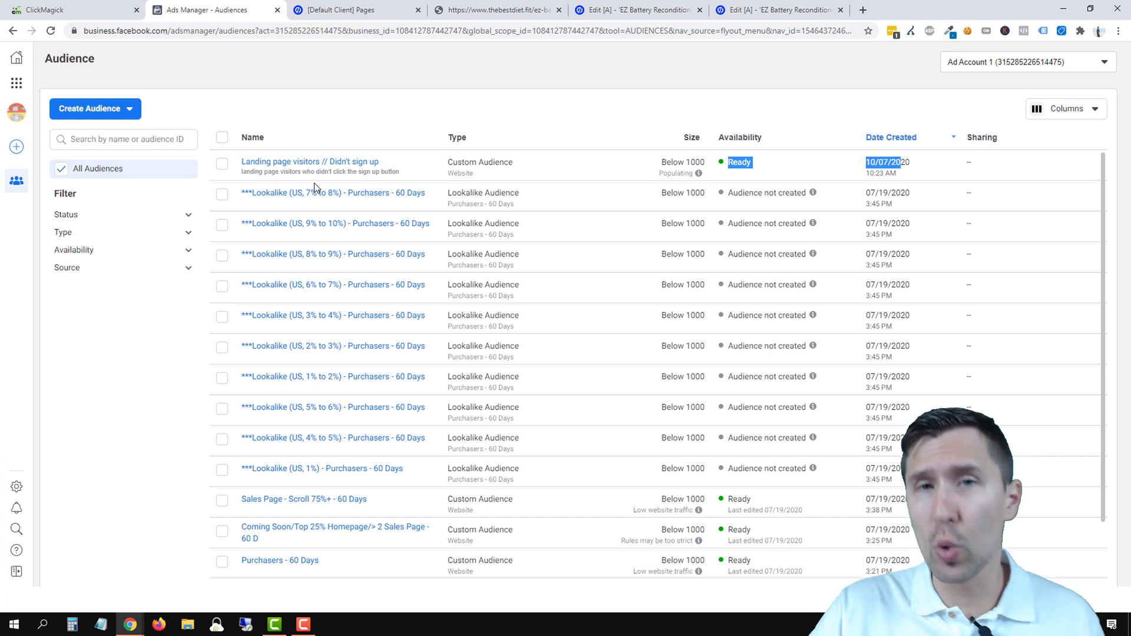
{"action": "mouse_move", "coordinate": [298, 171]}
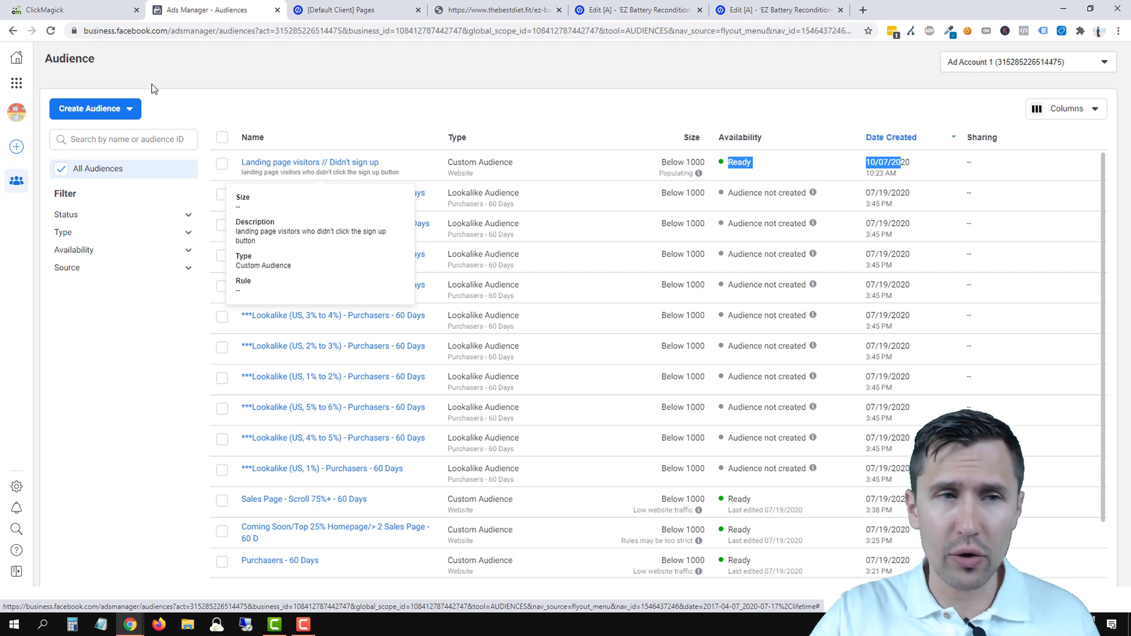
- Start another Website custom audience, trying extra visitor rules and then removing them
{"action": "left_click", "coordinate": [118, 109]}
{"action": "left_click", "coordinate": [85, 134]}
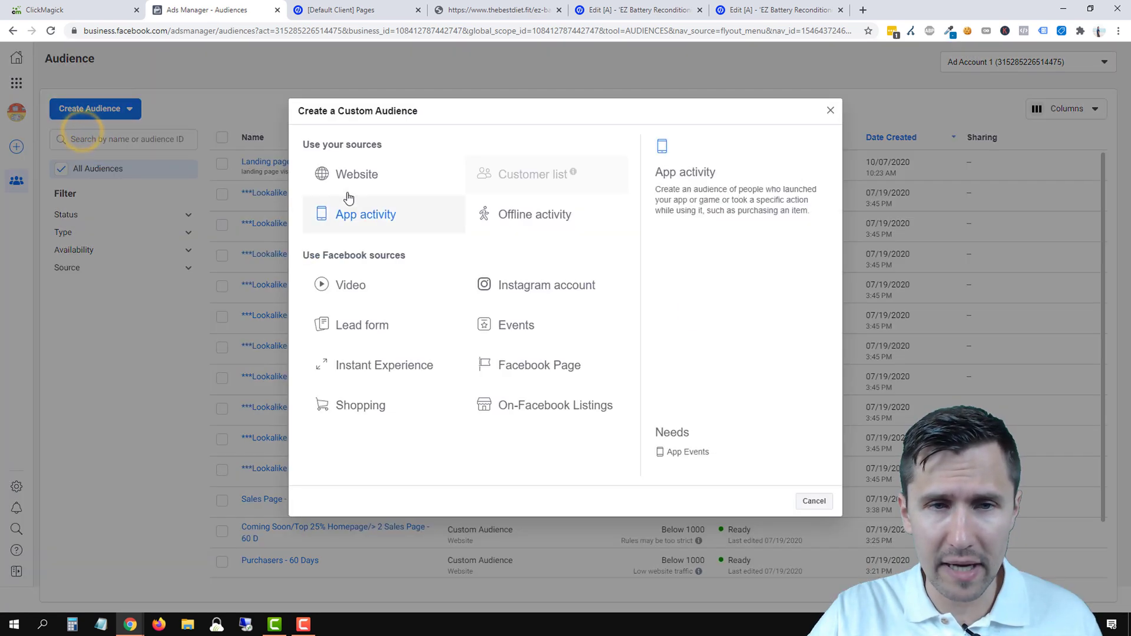
{"action": "left_click", "coordinate": [353, 172]}
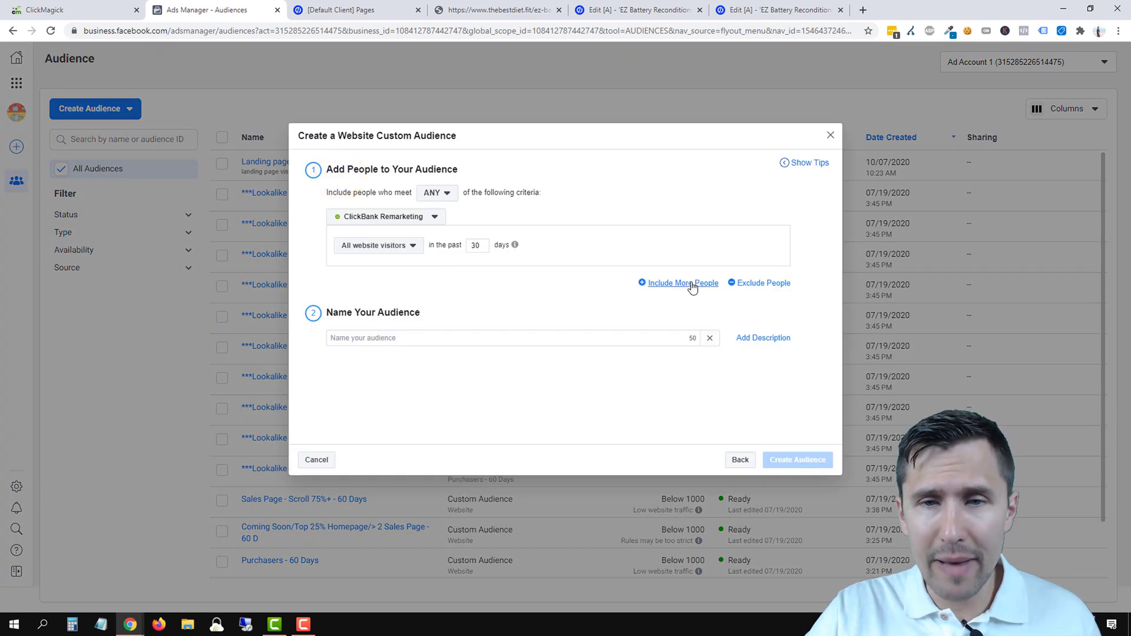
{"action": "left_click", "coordinate": [688, 283]}
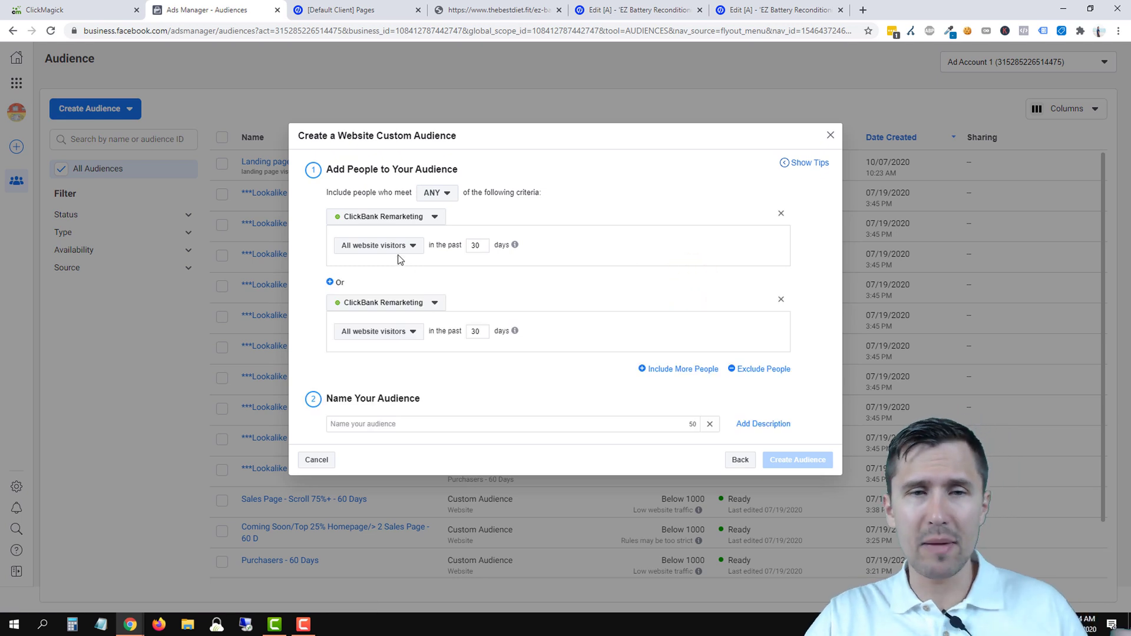
{"action": "left_click", "coordinate": [683, 368]}
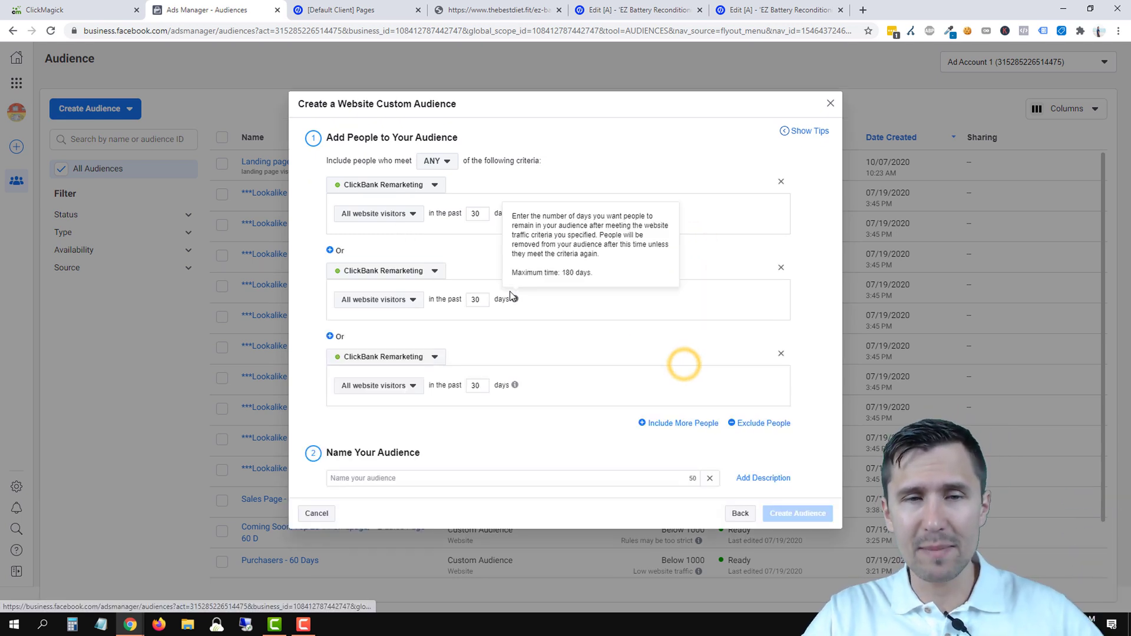
{"action": "left_click", "coordinate": [393, 300]}
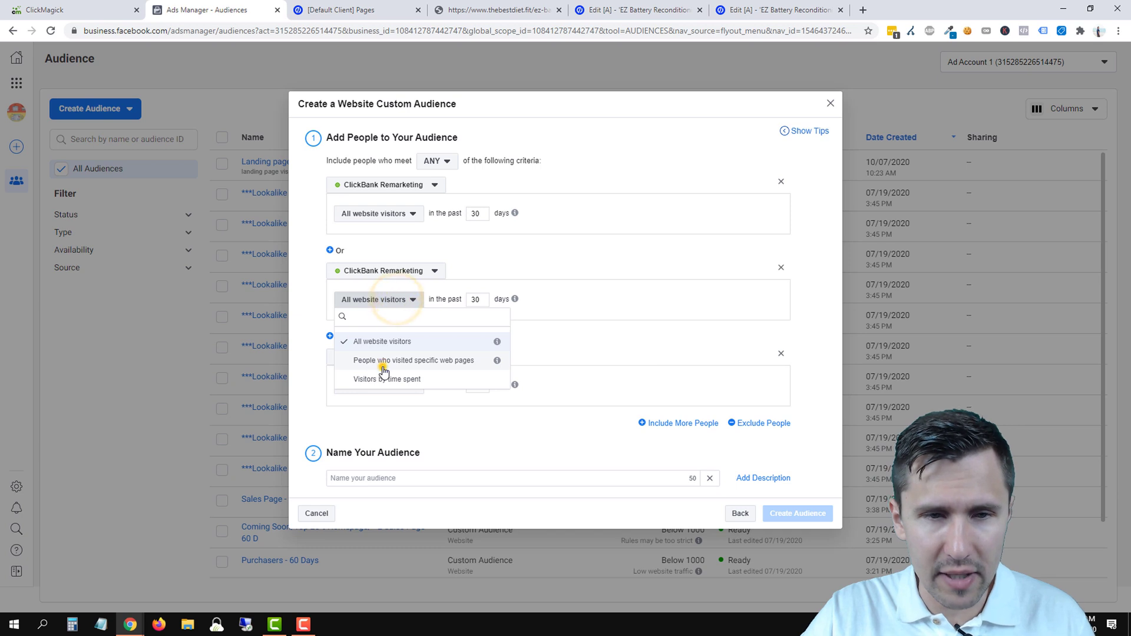
{"action": "left_click", "coordinate": [383, 365]}
{"action": "left_click", "coordinate": [369, 191]}
{"action": "left_click", "coordinate": [380, 250]}
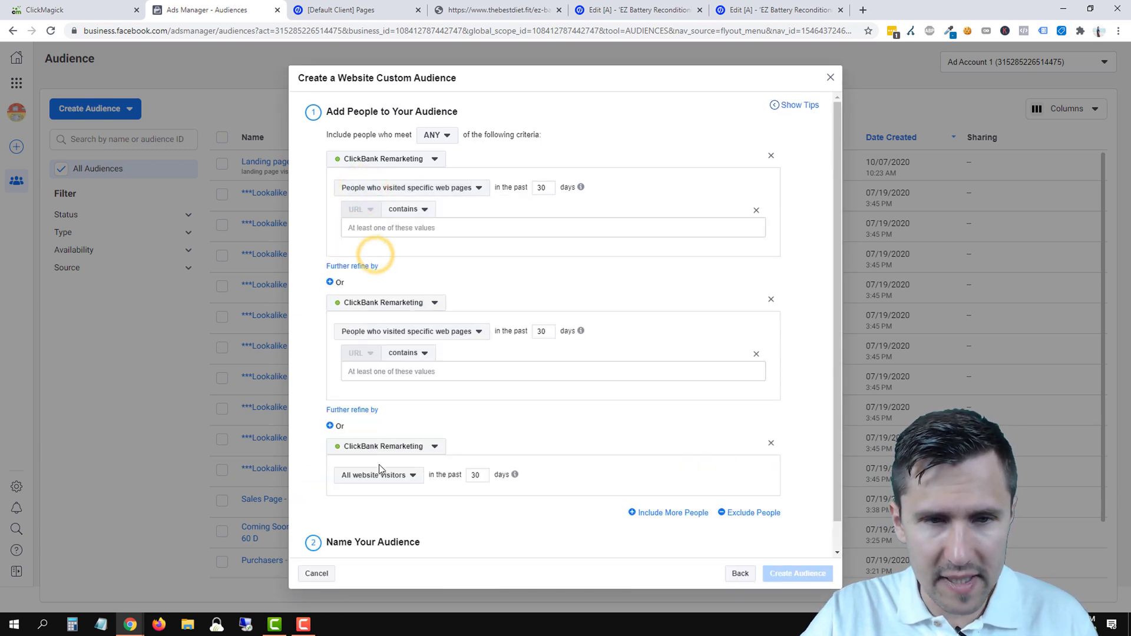
{"action": "left_click", "coordinate": [771, 443]}
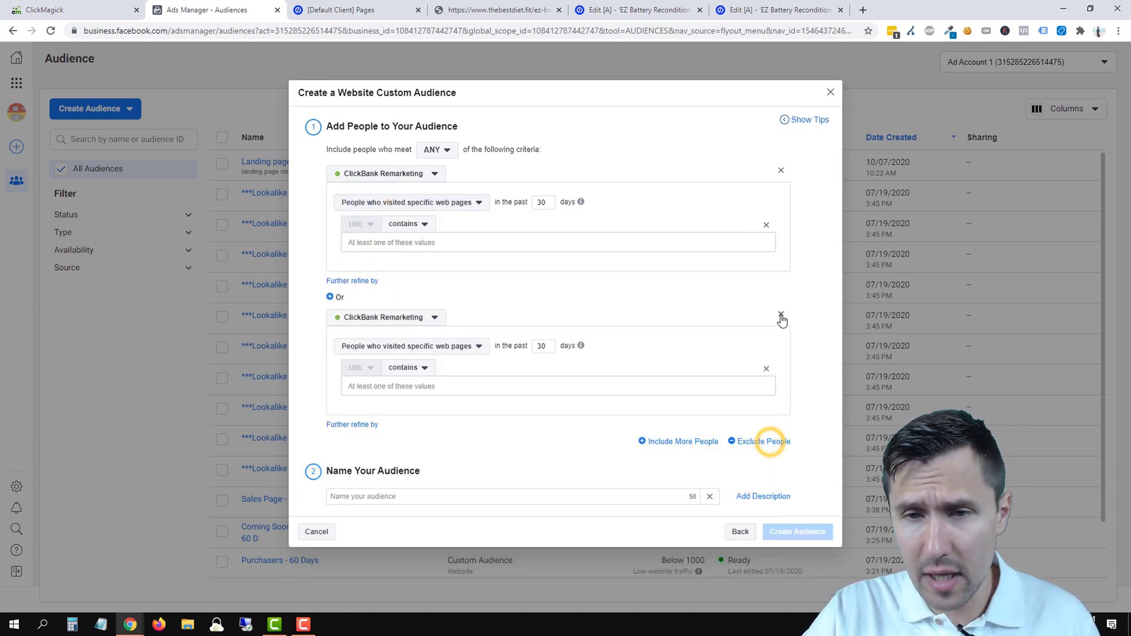
{"action": "left_click", "coordinate": [782, 318]}
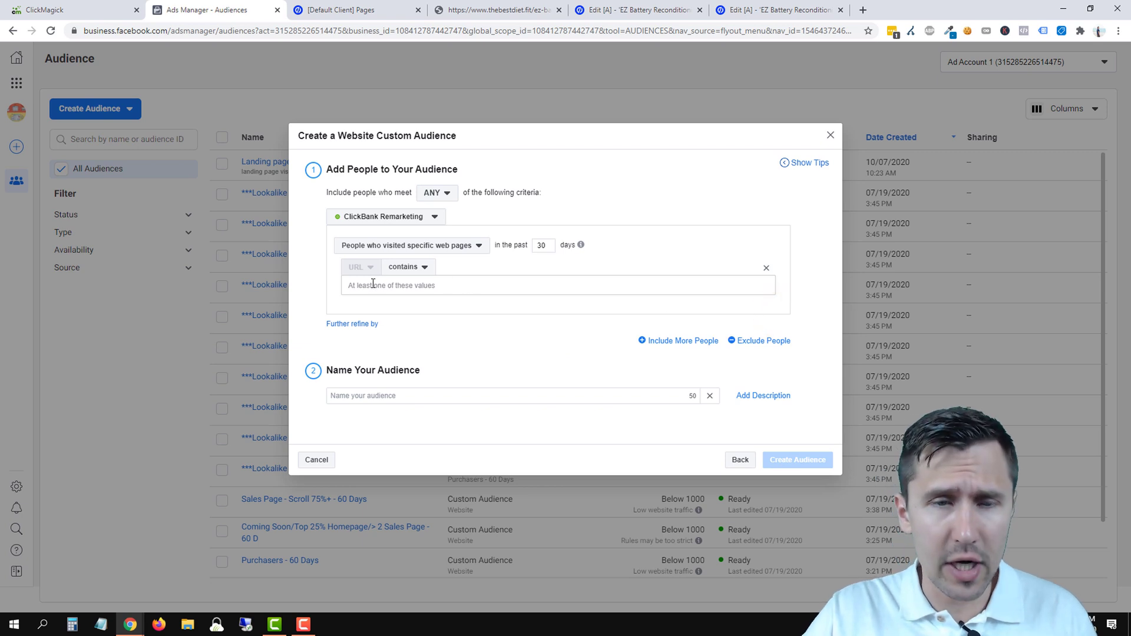
- Target the top 25% of visitors by time spent on URLs containing '/'
{"action": "left_click", "coordinate": [415, 248]}
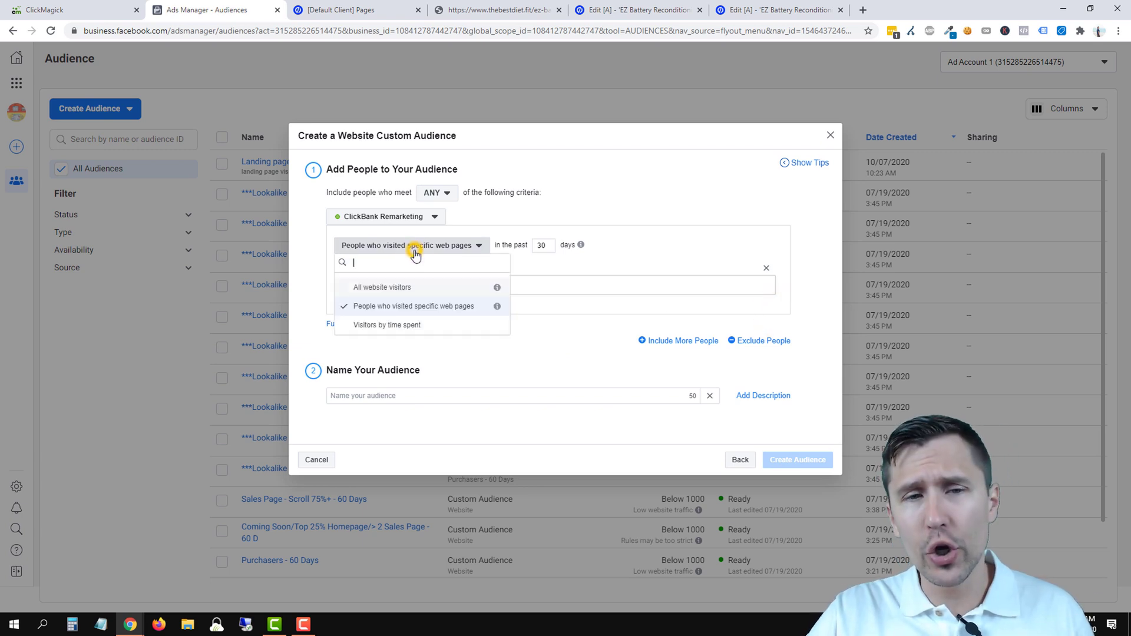
{"action": "left_click", "coordinate": [387, 325]}
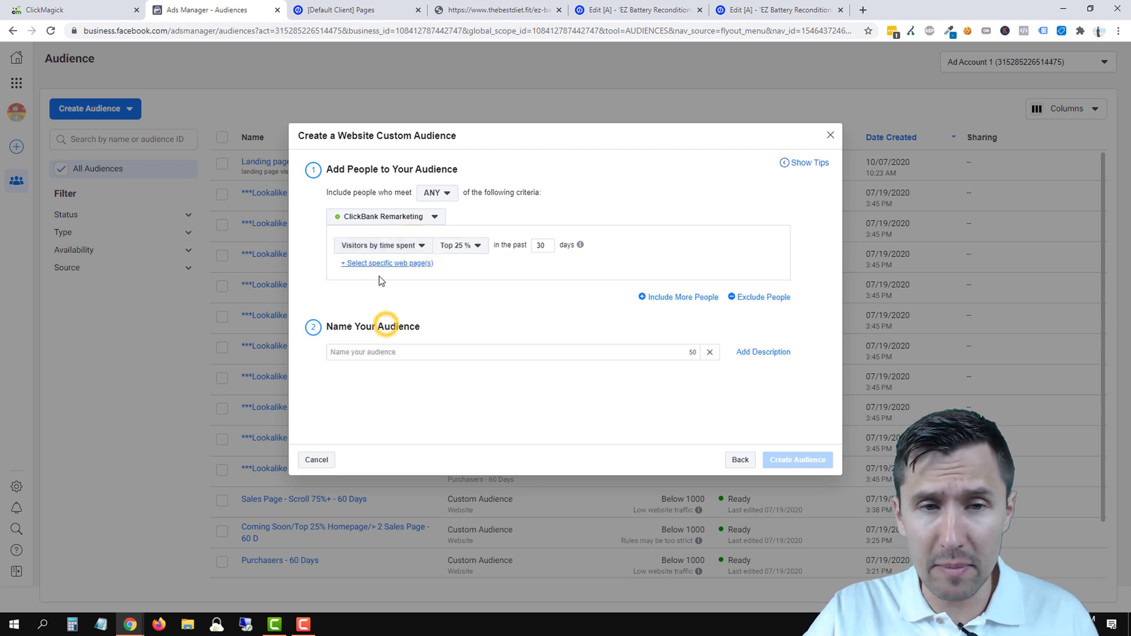
{"action": "left_click", "coordinate": [414, 266]}
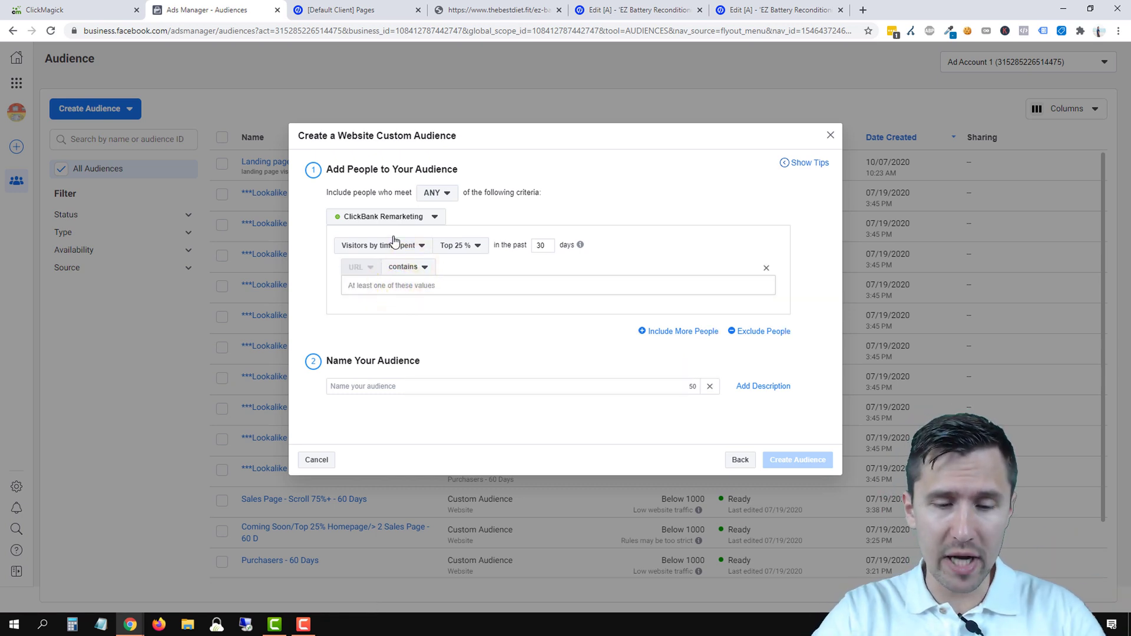
{"action": "type", "text": "/"}
{"action": "key", "text": "Return"}
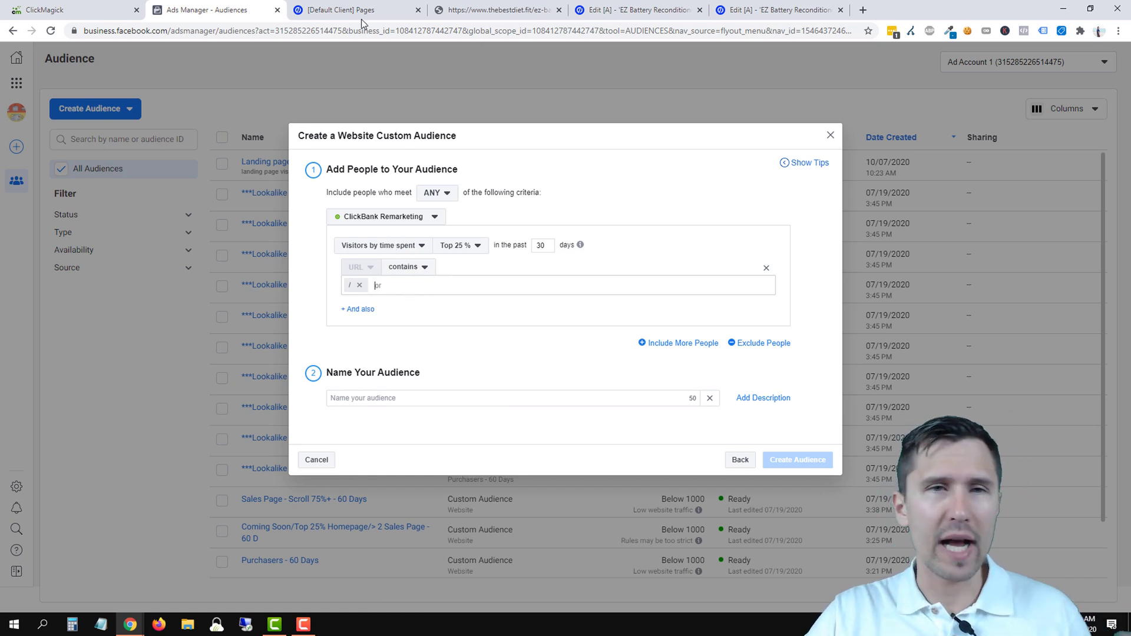
{"action": "left_click", "coordinate": [498, 10]}
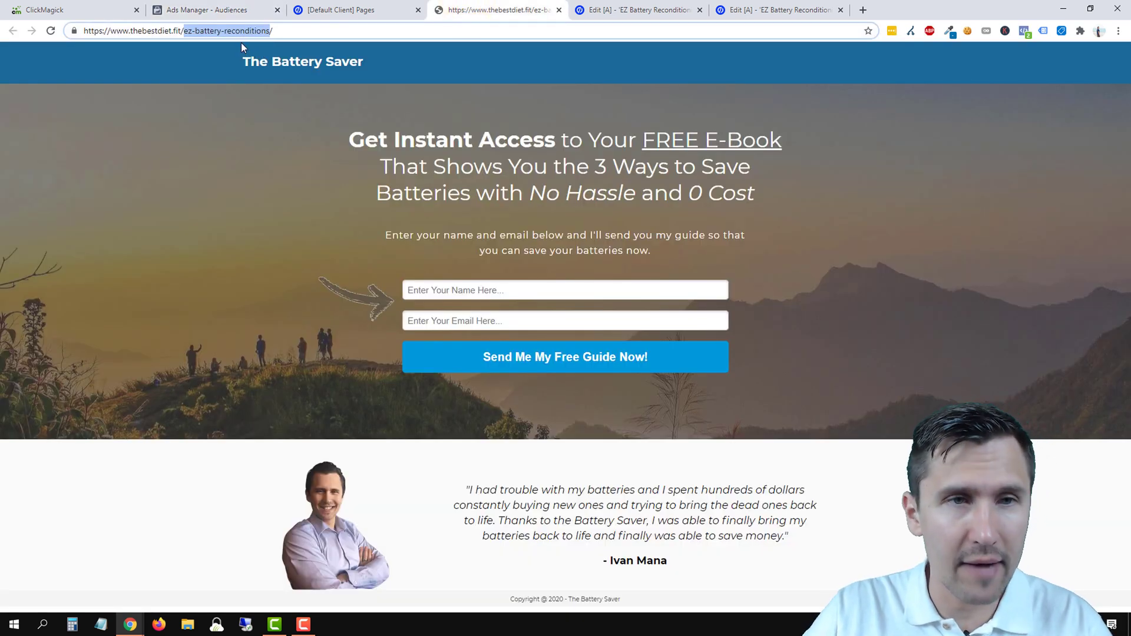
- Copy the ez-battery-reconditions path from the Battery Saver landing page address bar
{"action": "right_click", "coordinate": [229, 30]}
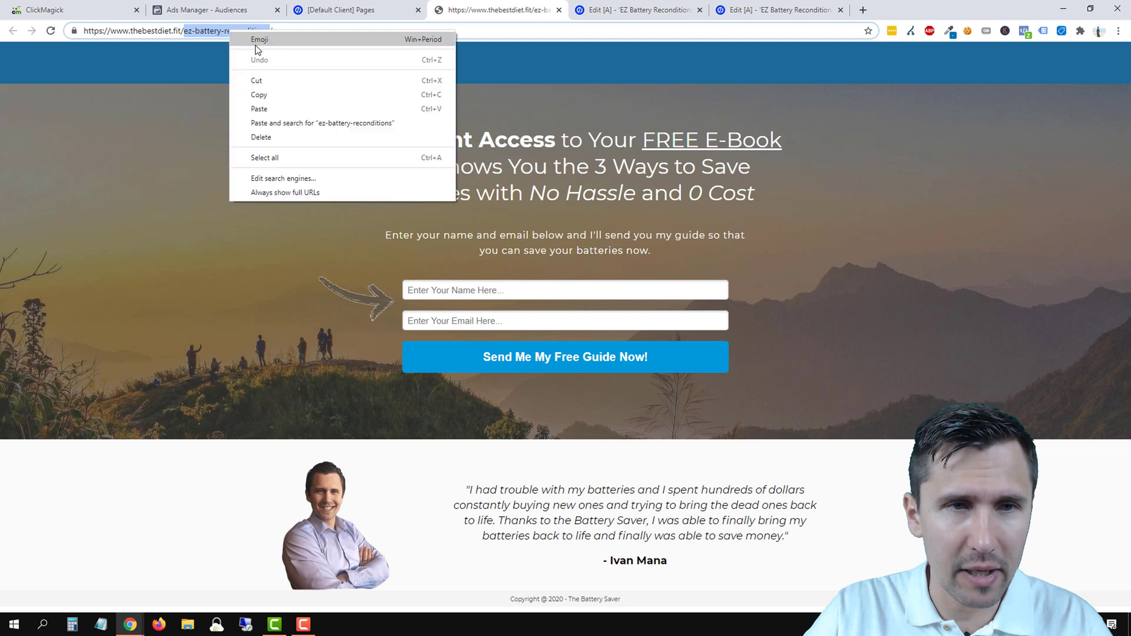
{"action": "left_click", "coordinate": [263, 93]}
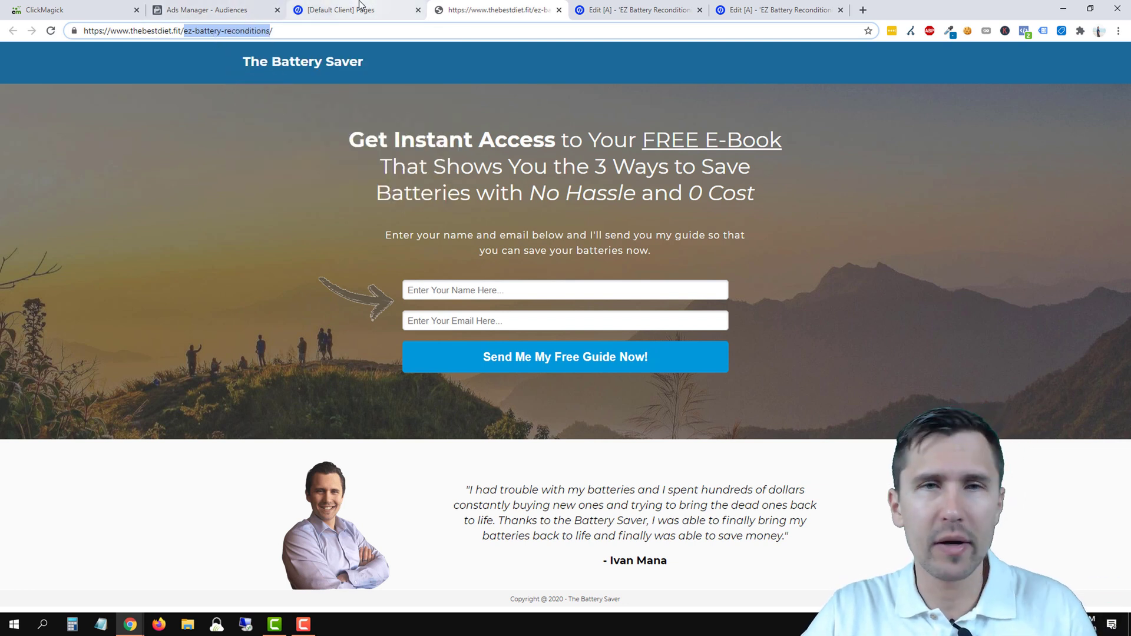
{"action": "left_click", "coordinate": [194, 9]}
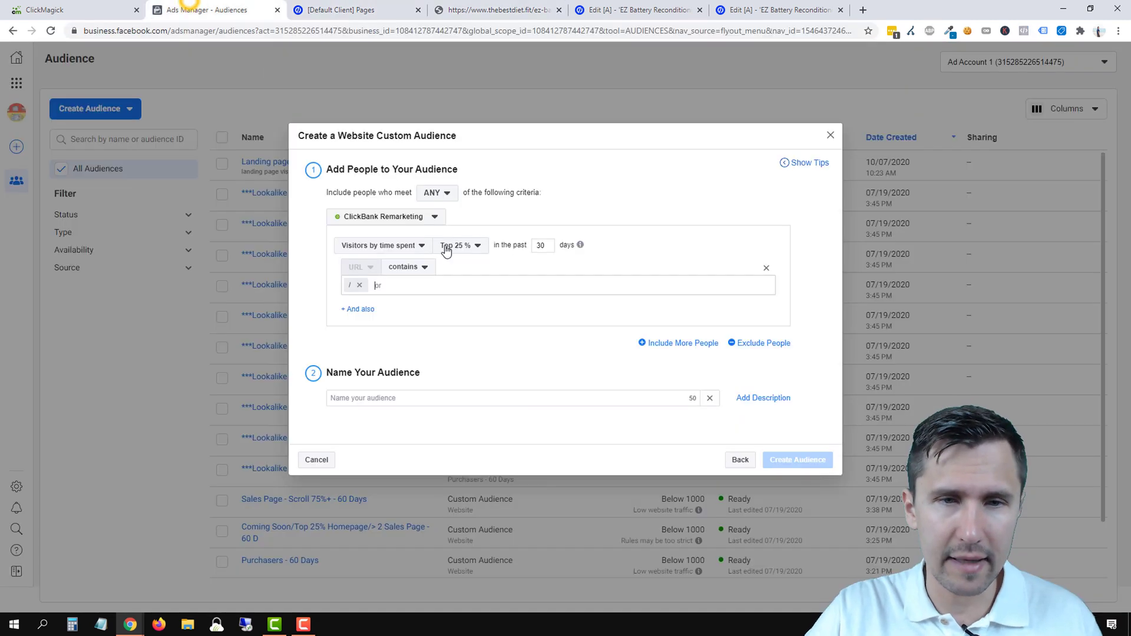
- Replace the '/' URL value with the pasted ez-battery-reconditions path
{"action": "left_click", "coordinate": [363, 285]}
{"action": "right_click", "coordinate": [366, 285]}
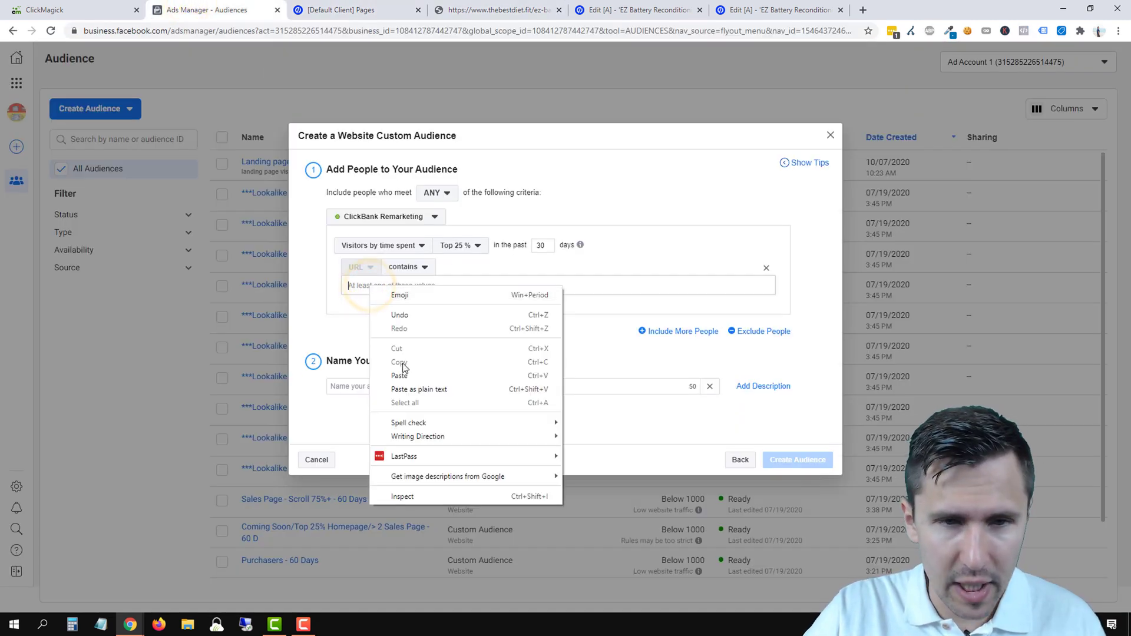
{"action": "left_click", "coordinate": [402, 382]}
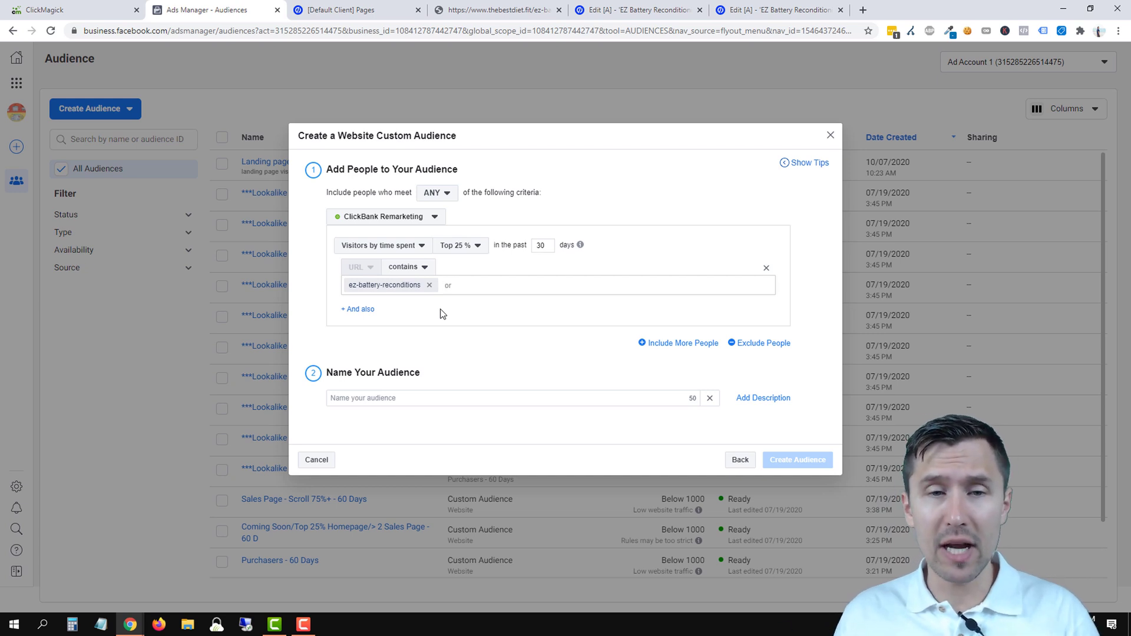
- Limit the rule to the top 5% of visitors and remove the ez-battery-reconditions URL value
{"action": "left_click", "coordinate": [466, 246]}
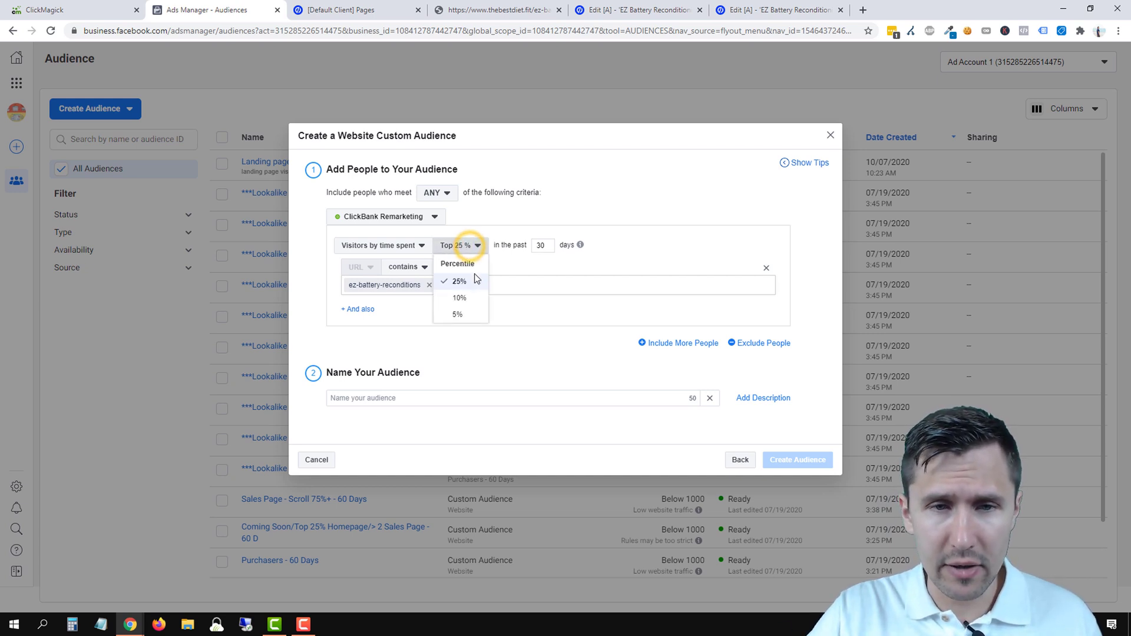
{"action": "left_click", "coordinate": [468, 312]}
{"action": "left_click", "coordinate": [481, 265]}
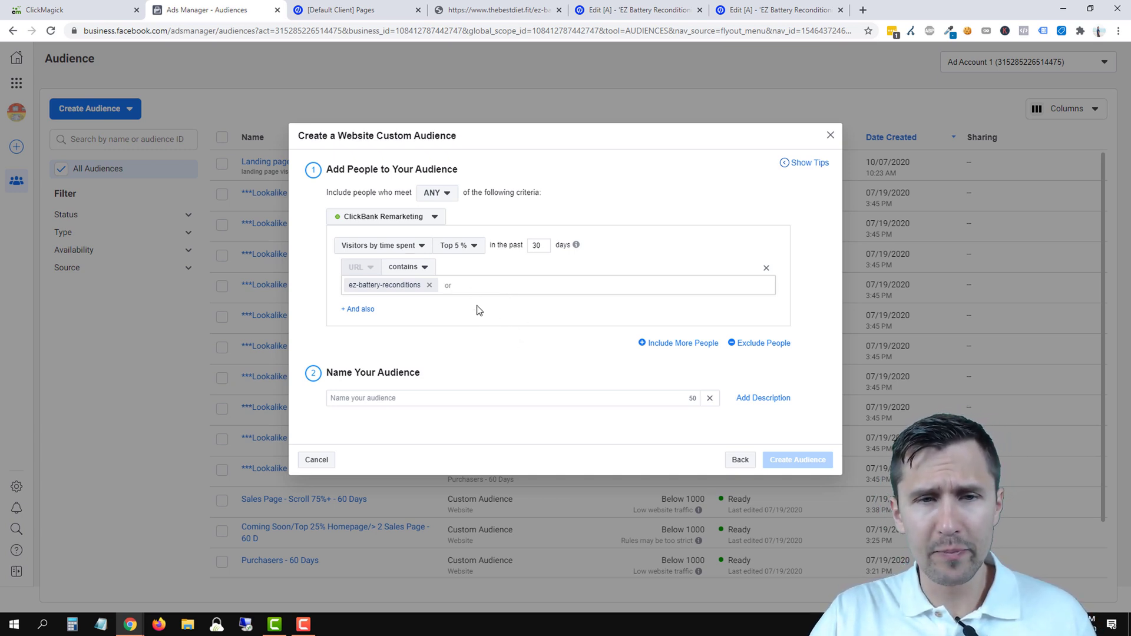
{"action": "left_click", "coordinate": [429, 286]}
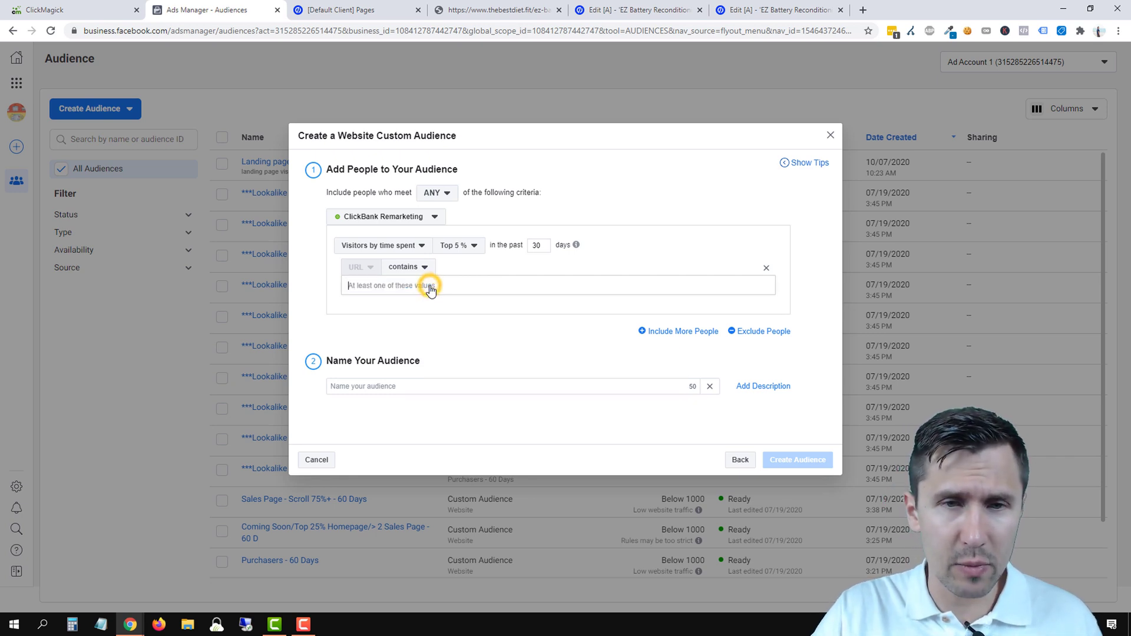
- Target people who visited specific web pages in the past 60 days
{"action": "left_click", "coordinate": [391, 246]}
{"action": "left_click", "coordinate": [380, 304]}
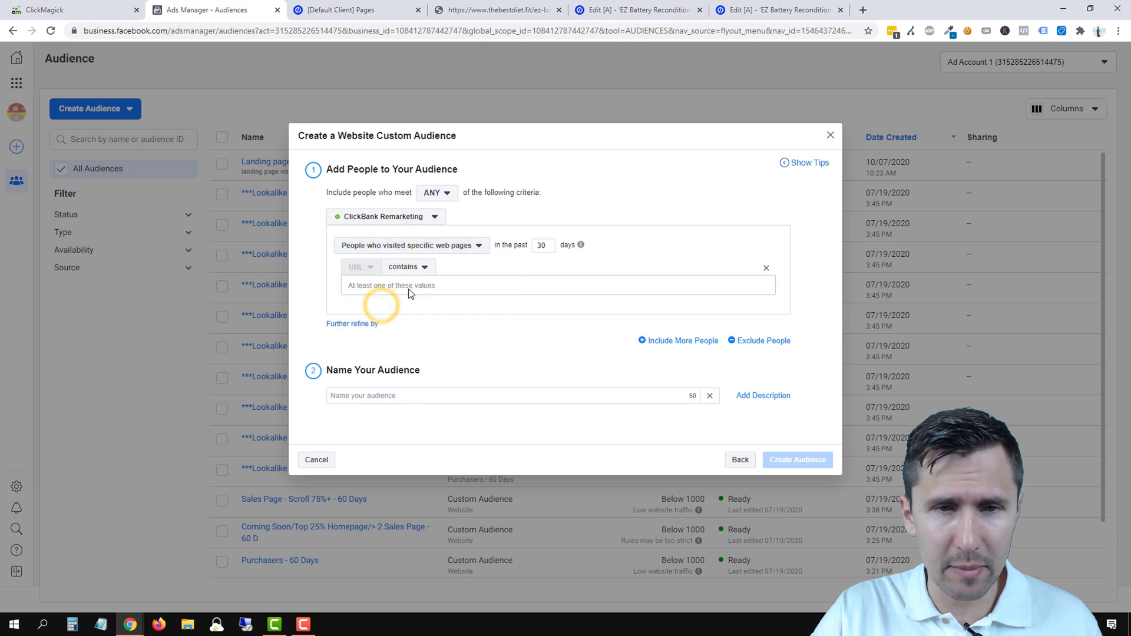
{"action": "left_click", "coordinate": [543, 245]}
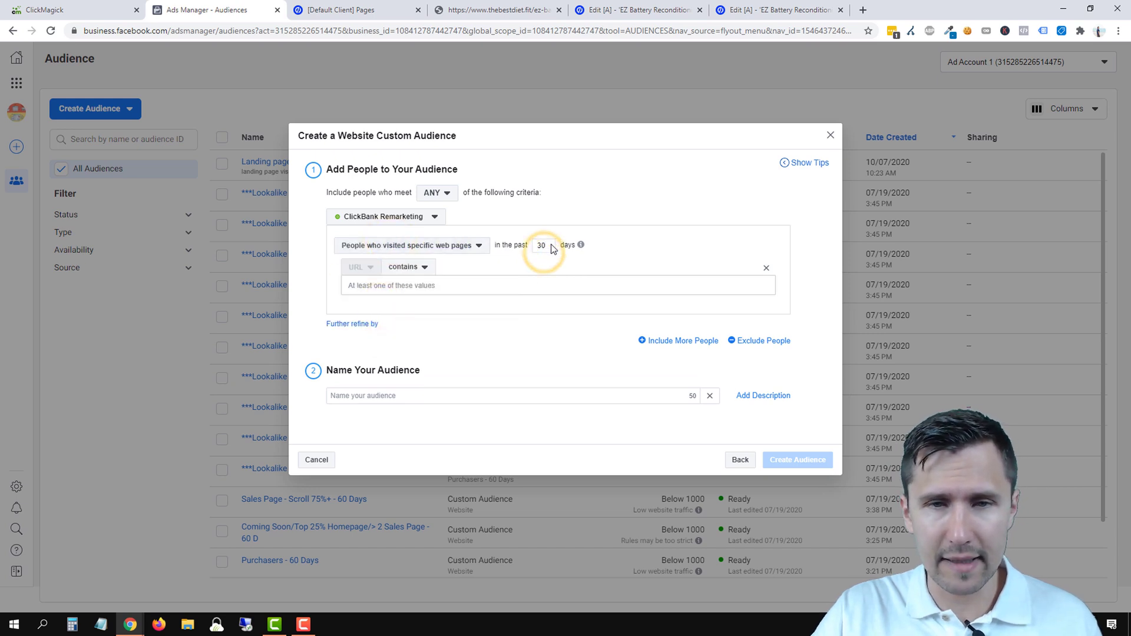
{"action": "left_click_drag", "start_coordinate": [551, 245], "coordinate": [515, 260]}
{"action": "type", "text": "60"}
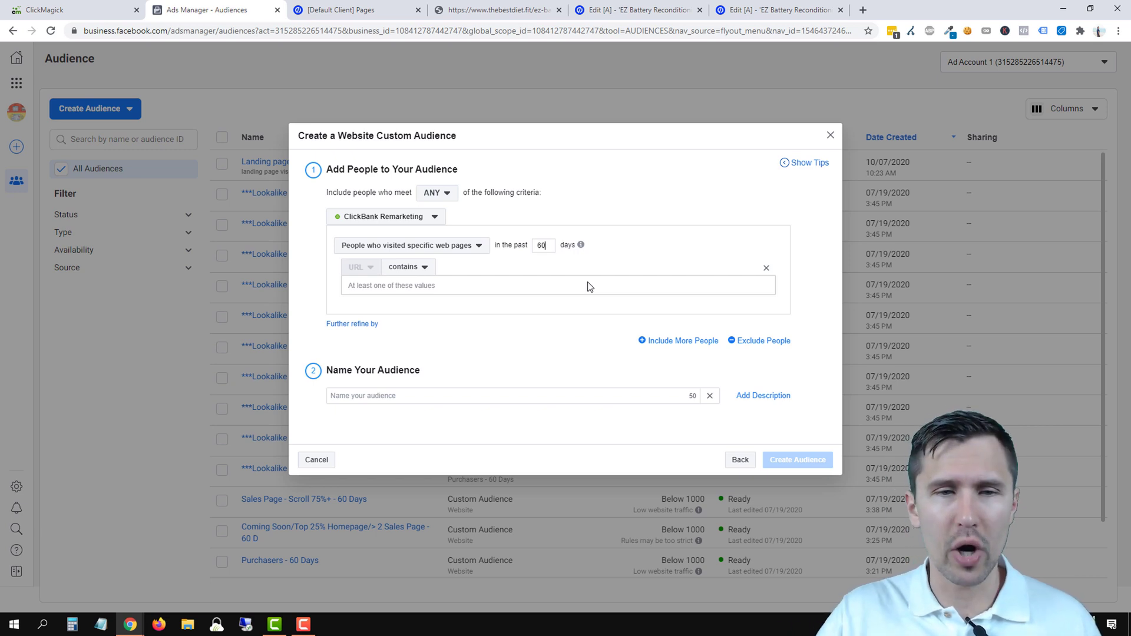
- Add URL contains thank-you-ez, name the audience 'Signed up // 60 days', and create it
{"action": "left_click", "coordinate": [427, 287]}
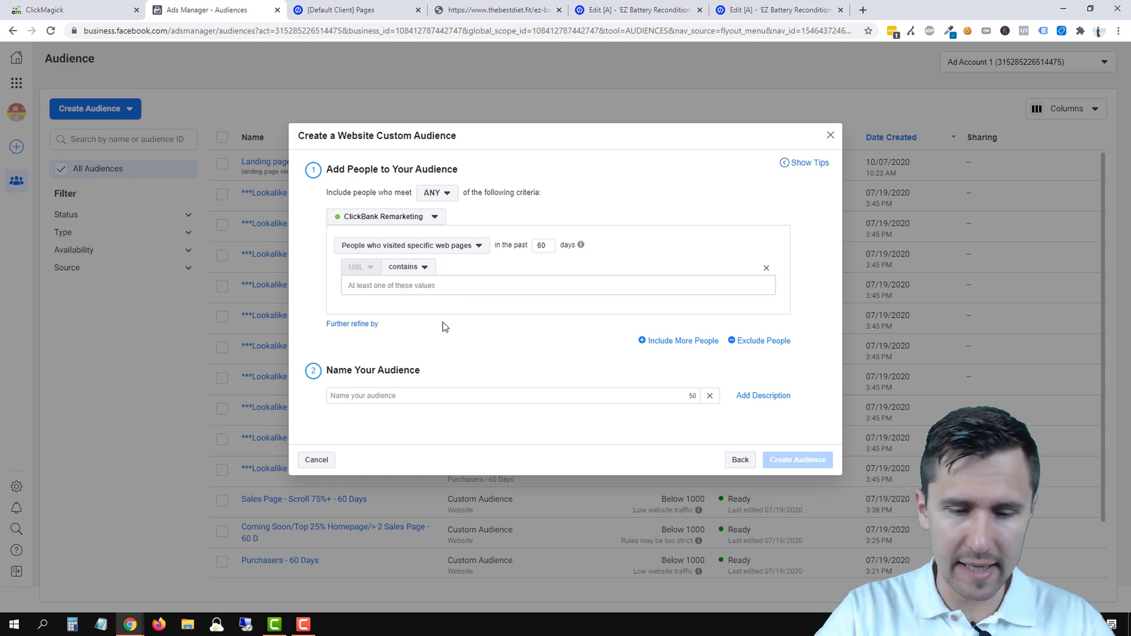
{"action": "type", "text": "thank-you-ez"}
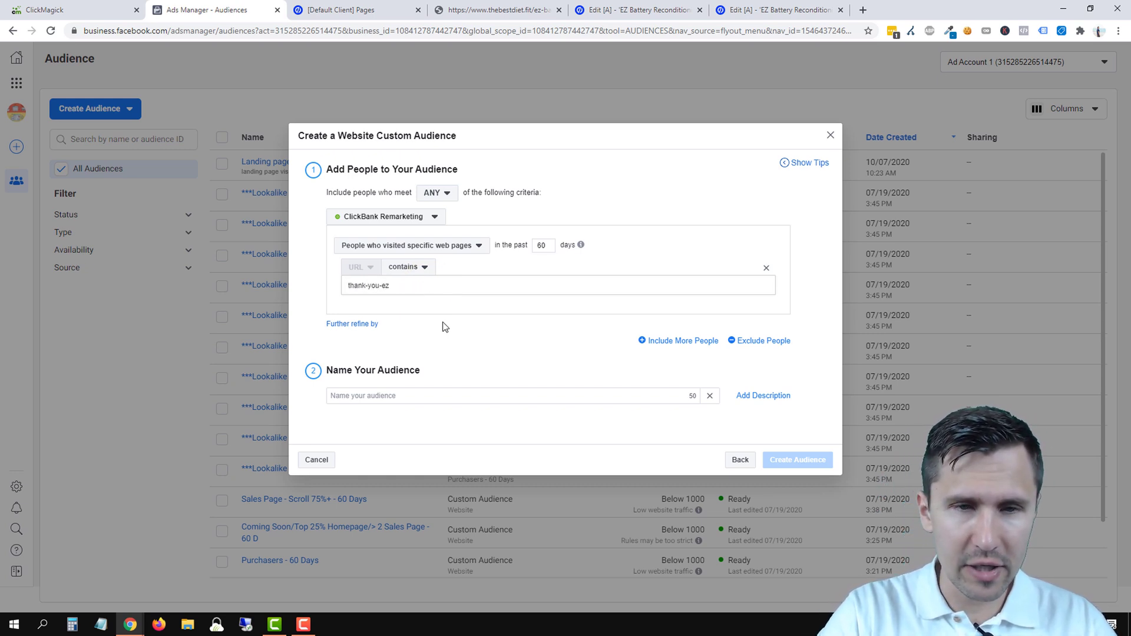
{"action": "key", "text": "Return"}
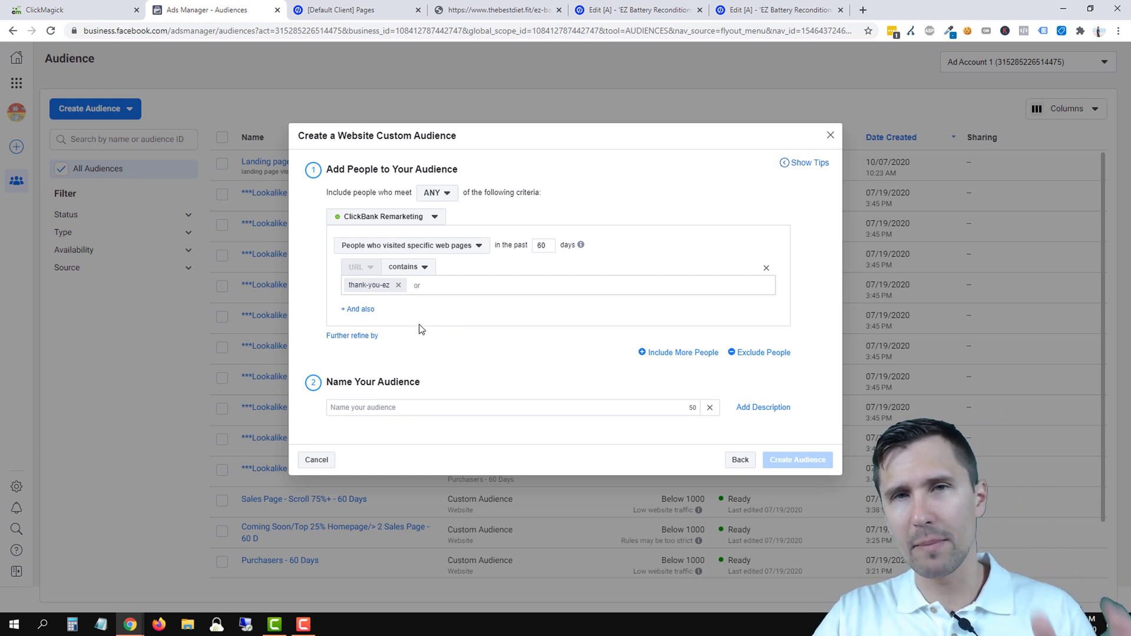
{"action": "left_click", "coordinate": [377, 414]}
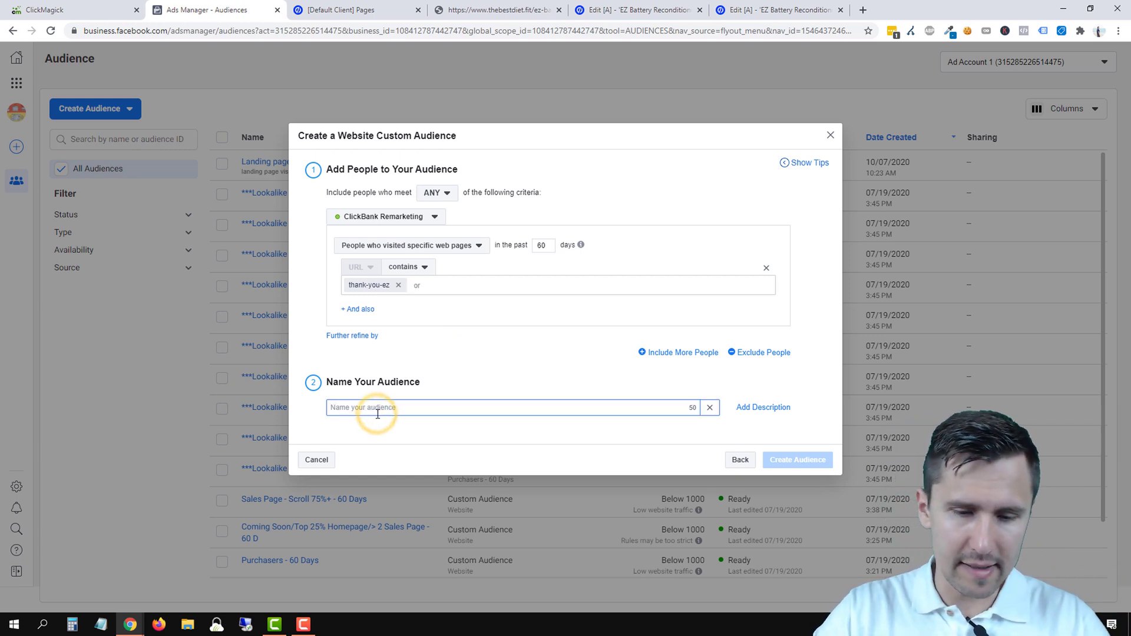
{"action": "type", "text": "Signed up"}
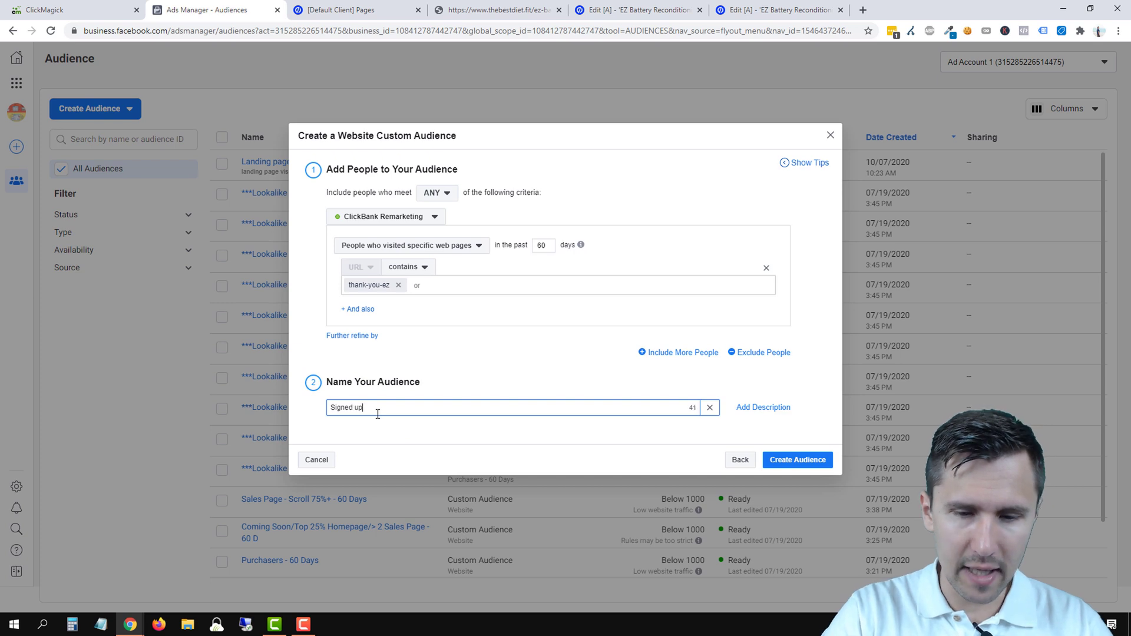
{"action": "type", "text": " // 60 days"}
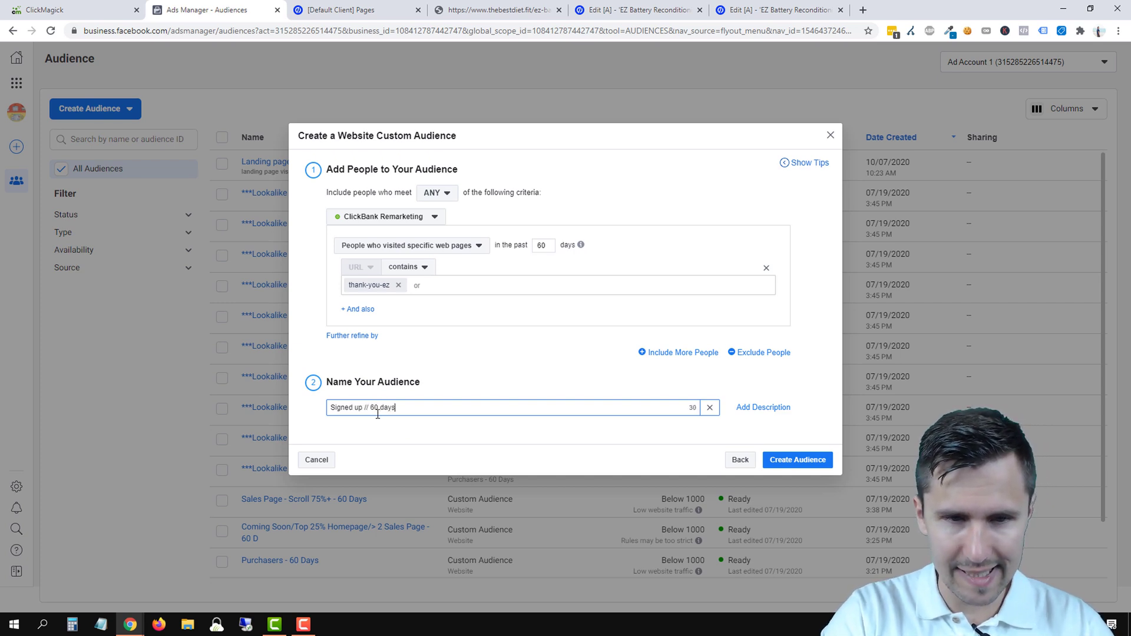
{"action": "left_click", "coordinate": [809, 460]}
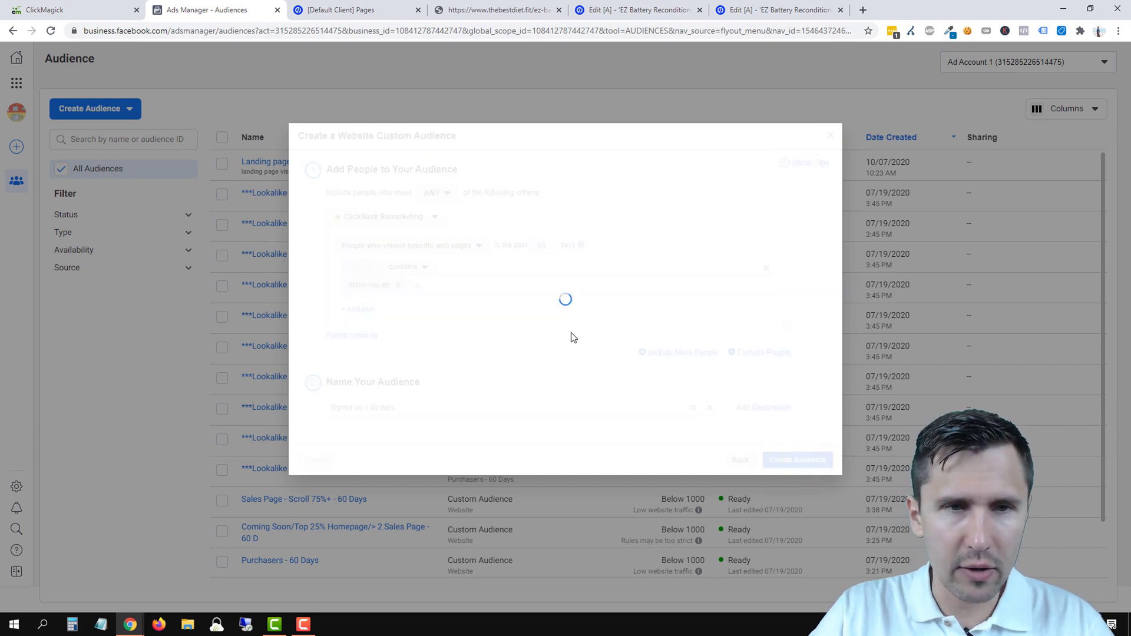
- Append ' // 60 days' to the landing page non-signup audience's name and save the update
{"action": "left_click", "coordinate": [819, 410]}
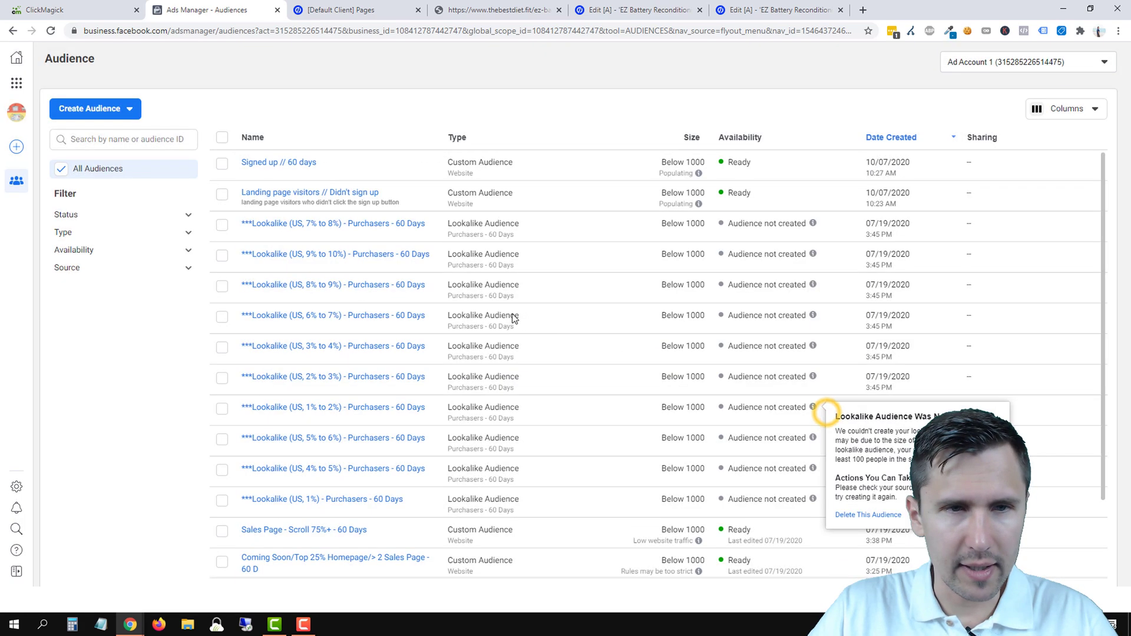
{"action": "left_click", "coordinate": [267, 195]}
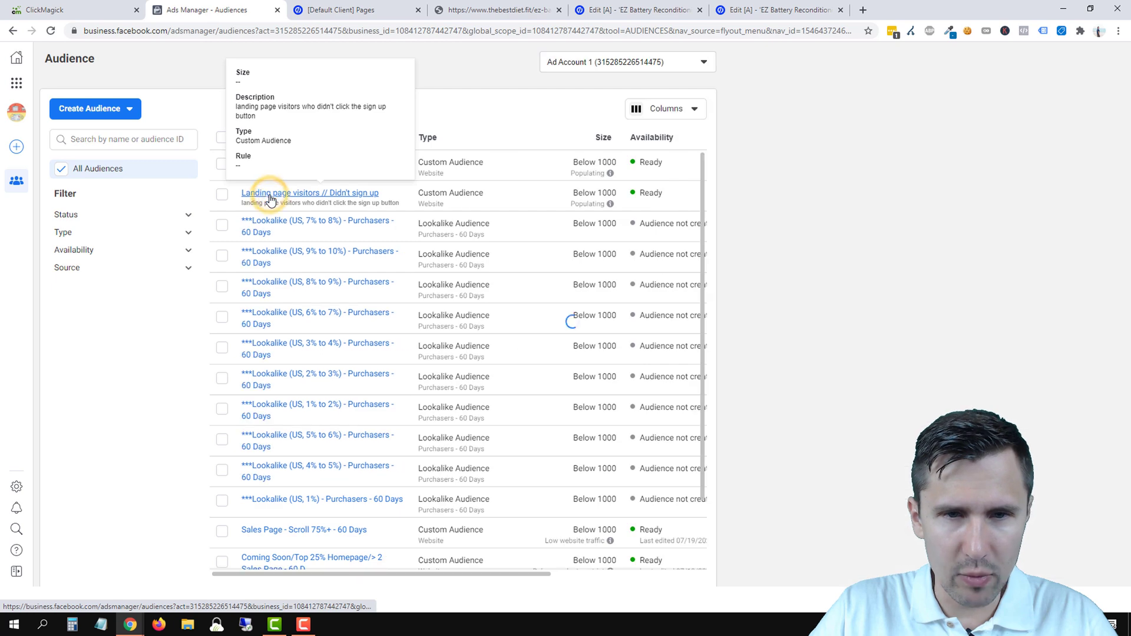
{"action": "left_click", "coordinate": [751, 364]}
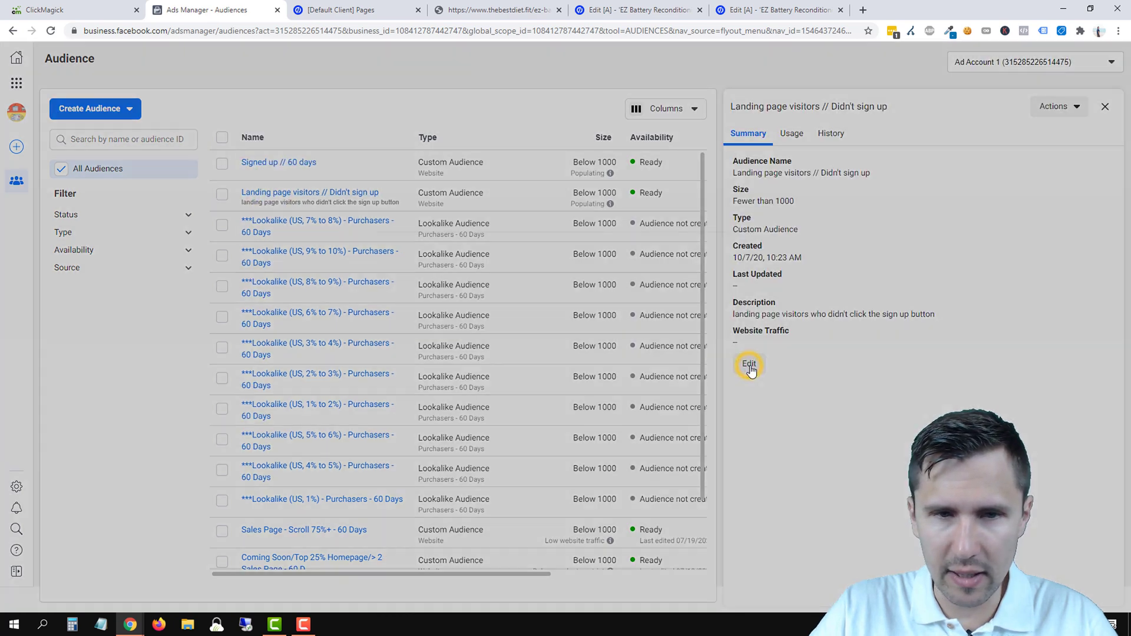
{"action": "scroll", "coordinate": [526, 457], "scroll_direction": "down", "scroll_amount": 2}
{"action": "left_click", "coordinate": [477, 491]}
{"action": "type", "text": "// Didn't sign up"}
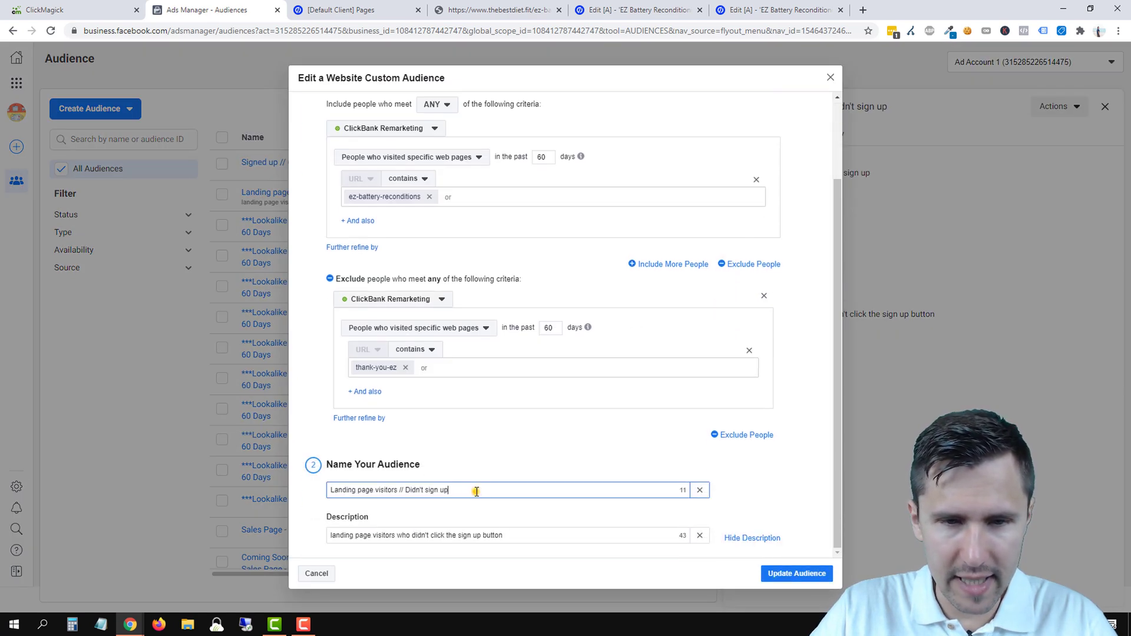
{"action": "type", "text": " 60 days"}
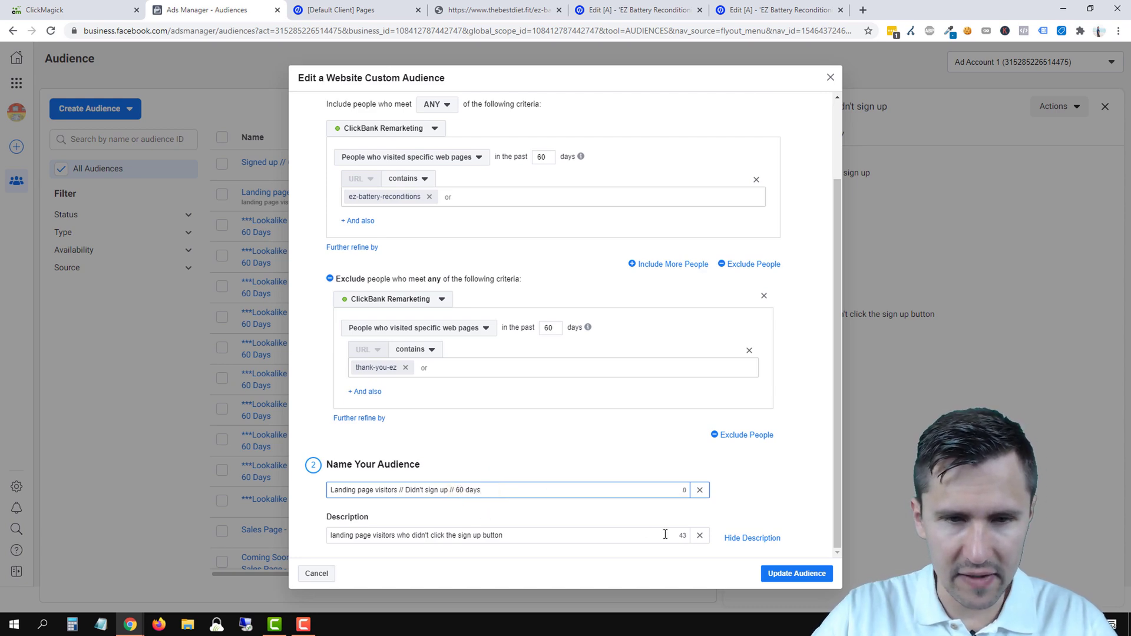
{"action": "left_click", "coordinate": [797, 573]}
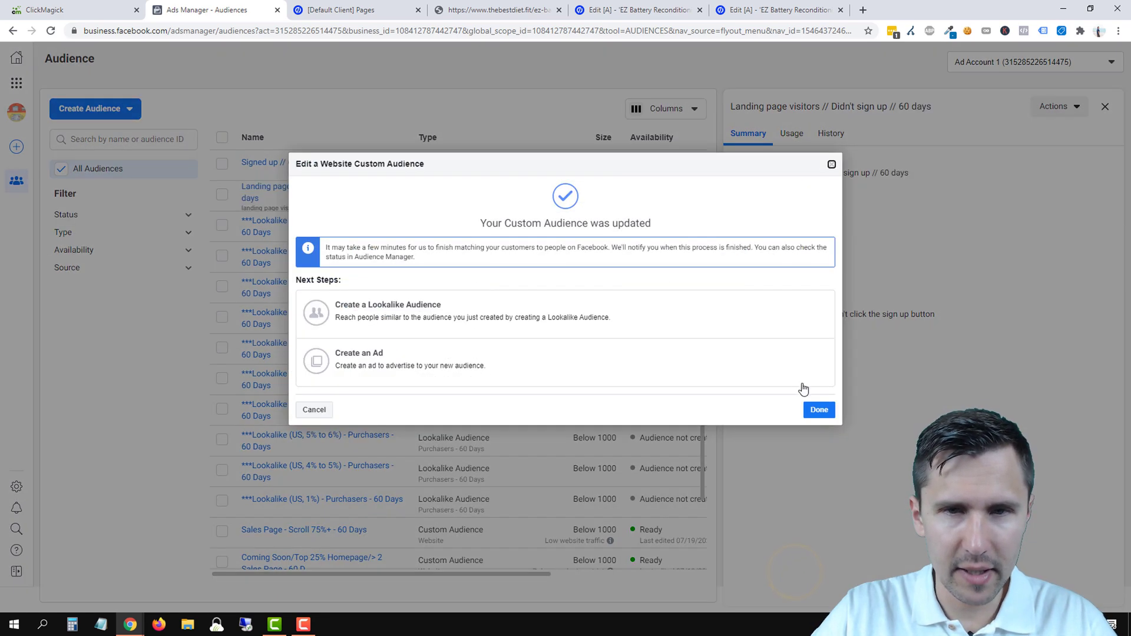
{"action": "left_click", "coordinate": [818, 409]}
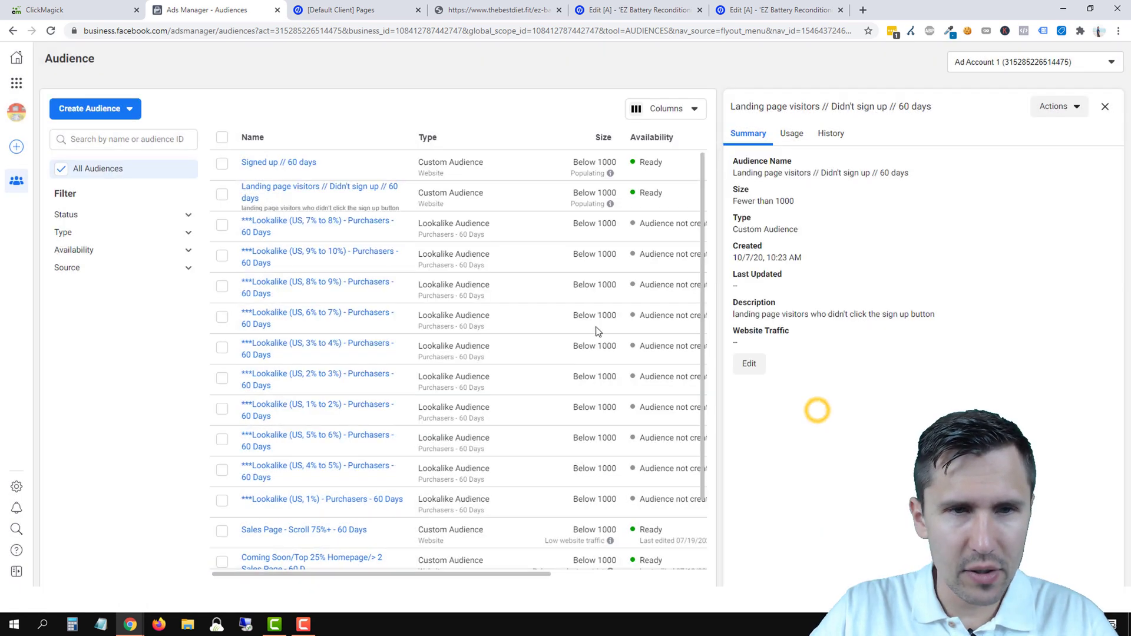
- Start a lookalike audience sourced from Landing page visitors // Didn't sign up // 60 days
{"action": "left_click", "coordinate": [1104, 108]}
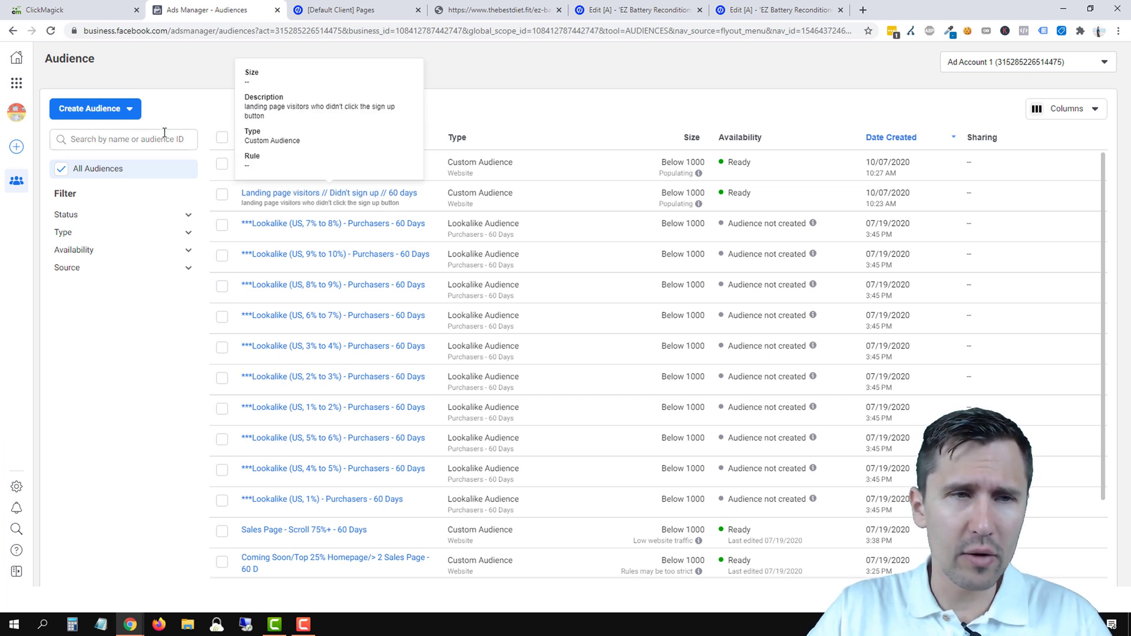
{"action": "left_click", "coordinate": [131, 109]}
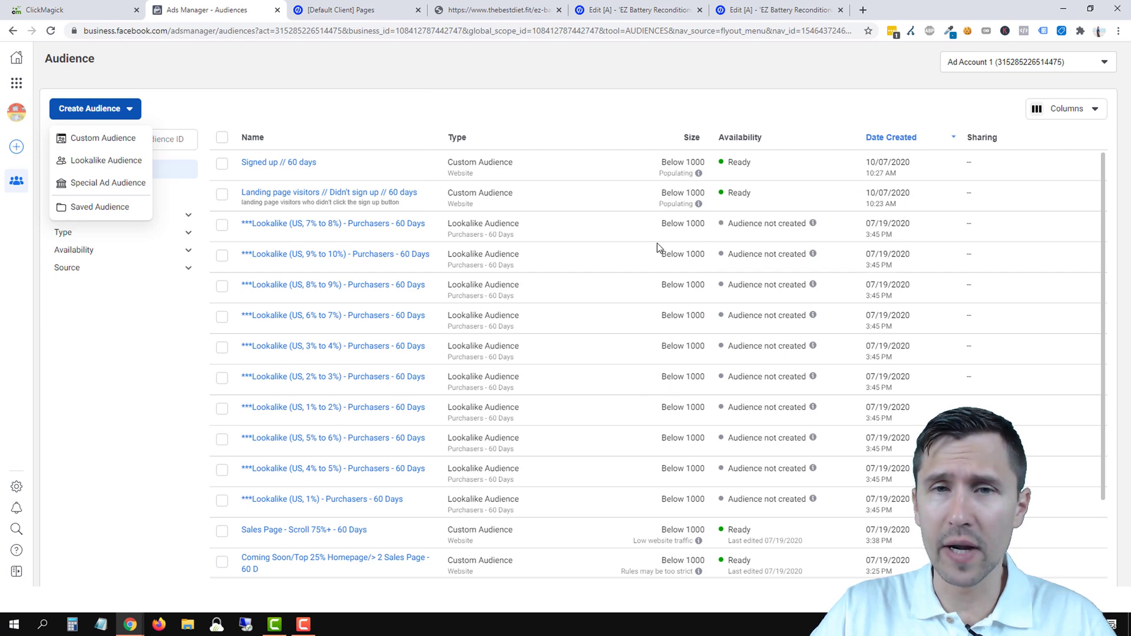
{"action": "left_click", "coordinate": [106, 161]}
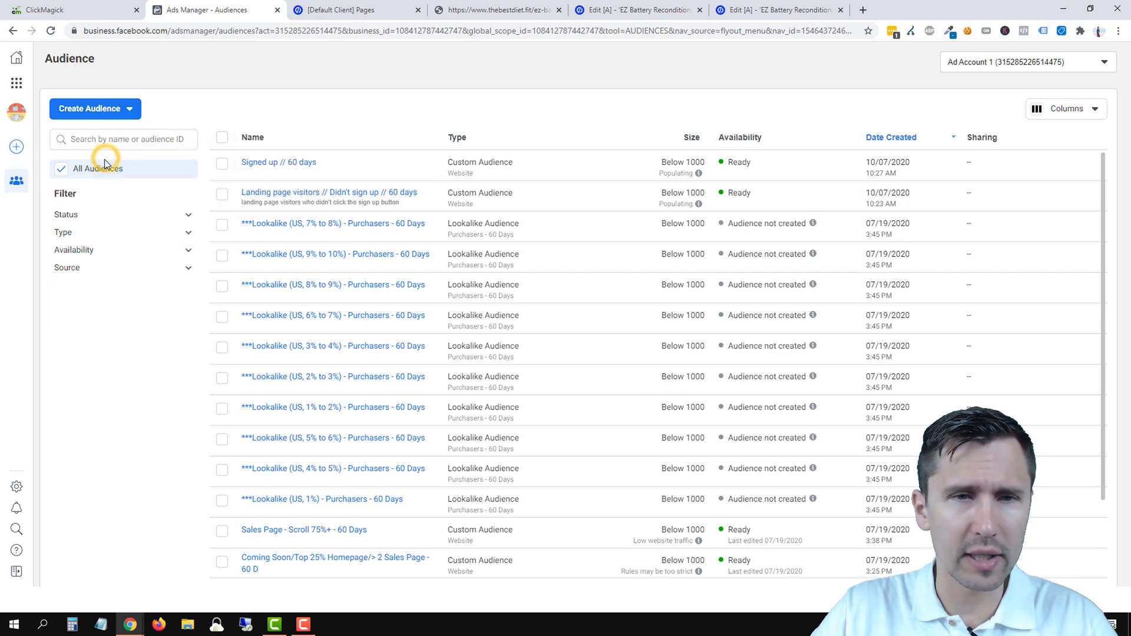
{"action": "left_click", "coordinate": [373, 137]}
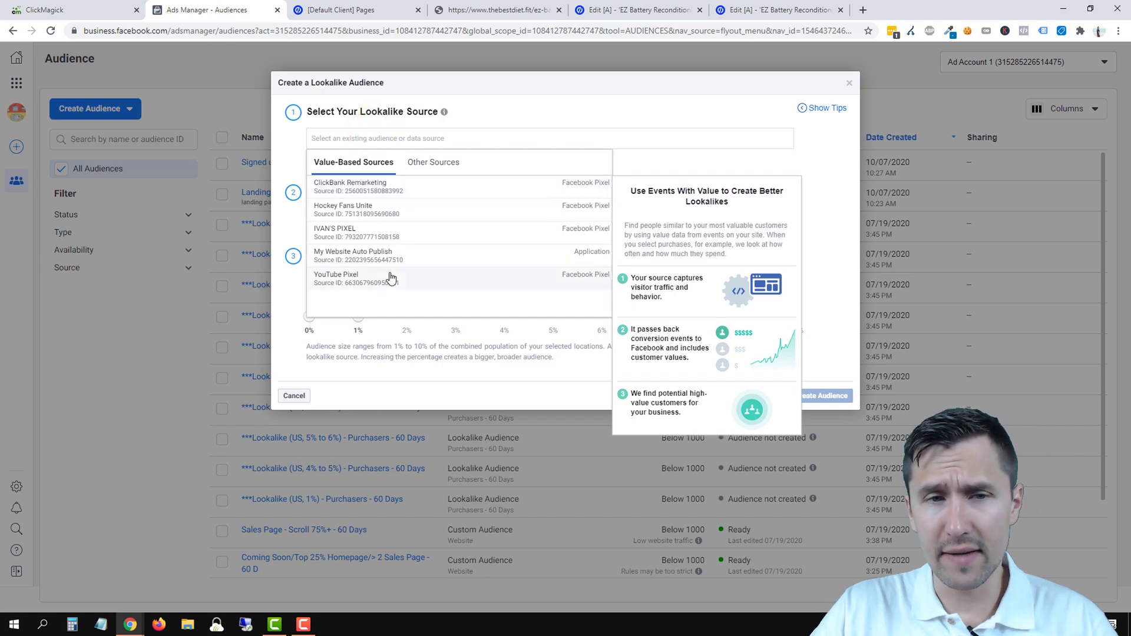
{"action": "left_click", "coordinate": [434, 163]}
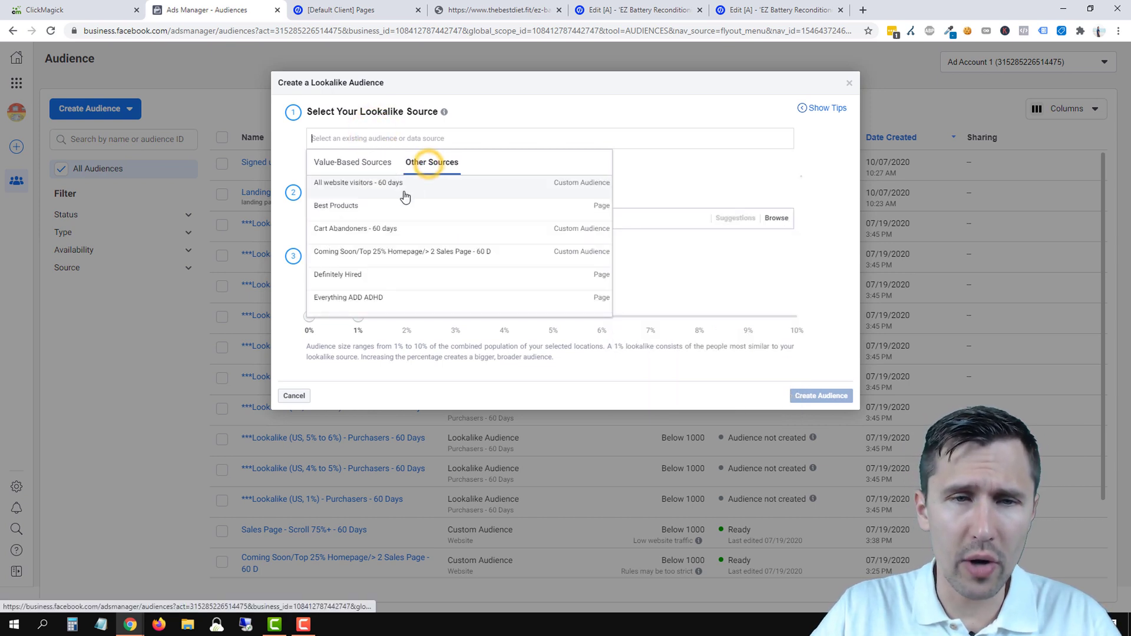
{"action": "scroll", "coordinate": [398, 206], "scroll_direction": "down", "scroll_amount": 5}
{"action": "scroll", "coordinate": [400, 208], "scroll_direction": "down", "scroll_amount": 2}
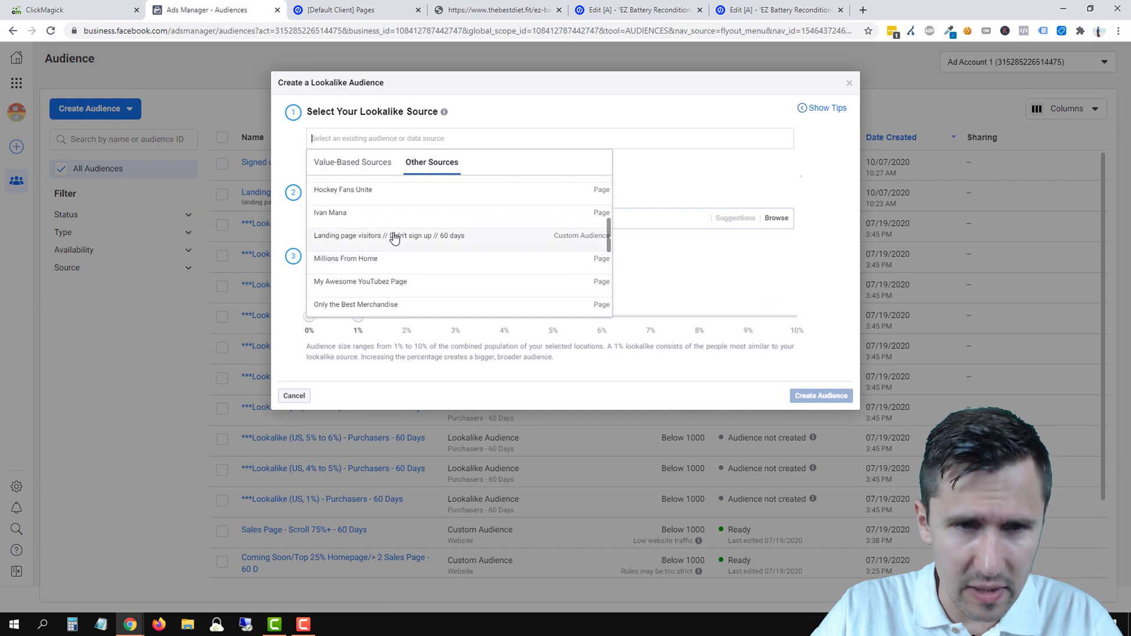
{"action": "left_click", "coordinate": [394, 249]}
- Set the lookalike location to United States and create the audience
{"action": "left_click", "coordinate": [358, 219]}
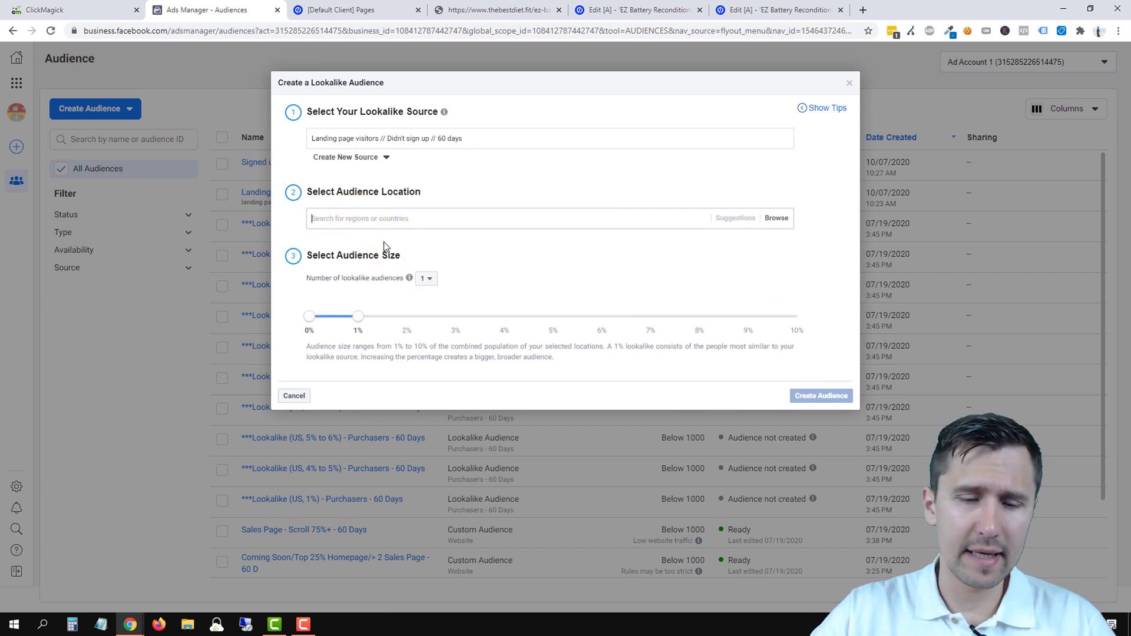
{"action": "type", "text": "united"}
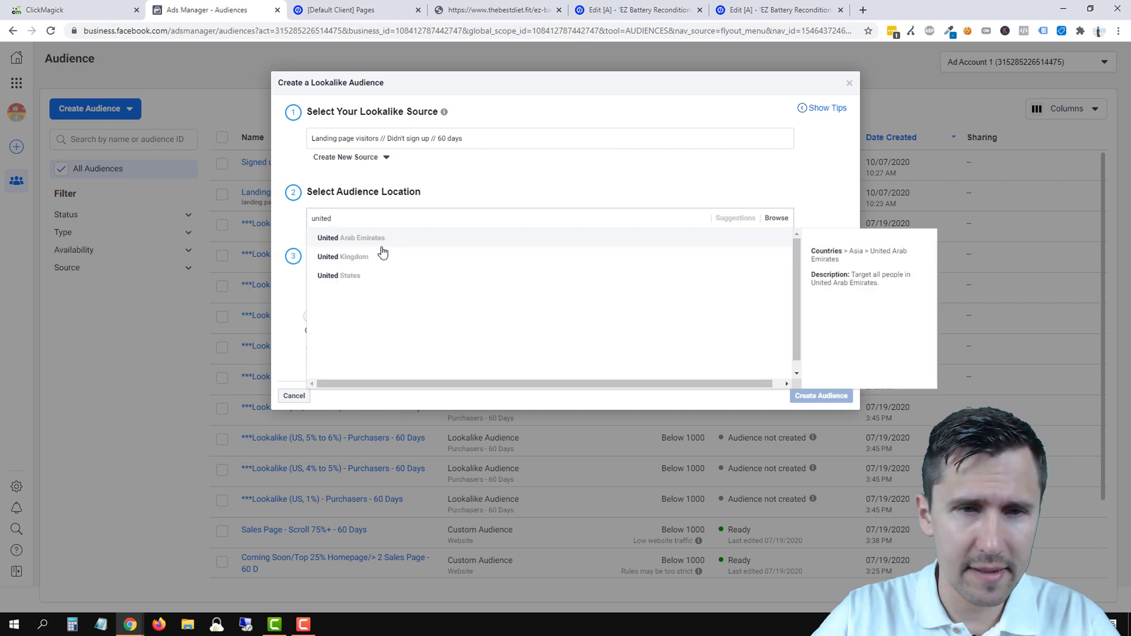
{"action": "left_click", "coordinate": [365, 282]}
{"action": "left_click", "coordinate": [296, 237]}
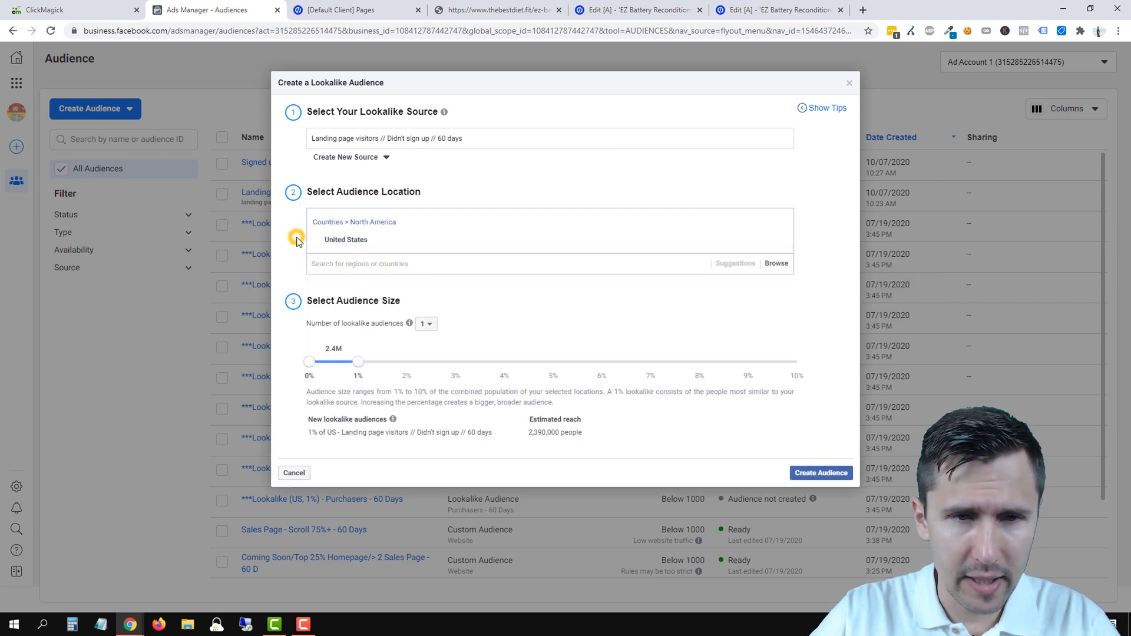
{"action": "left_click", "coordinate": [821, 473]}
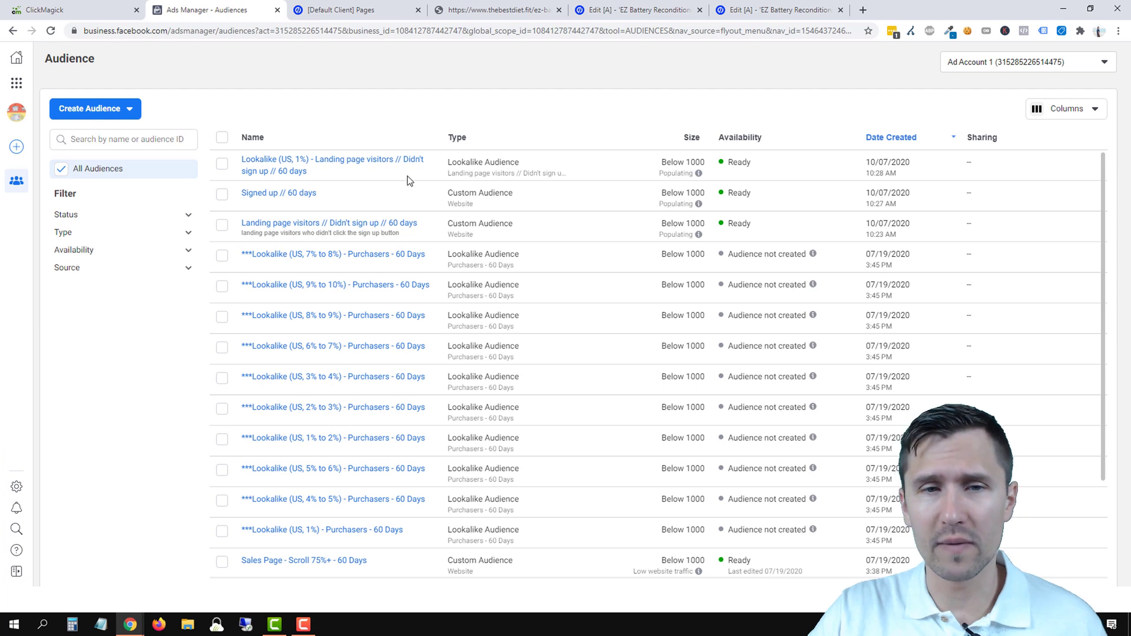
- Highlight the 'Signed up // 60 days' audience name and show the Create Audience options
{"action": "left_click", "coordinate": [234, 195]}
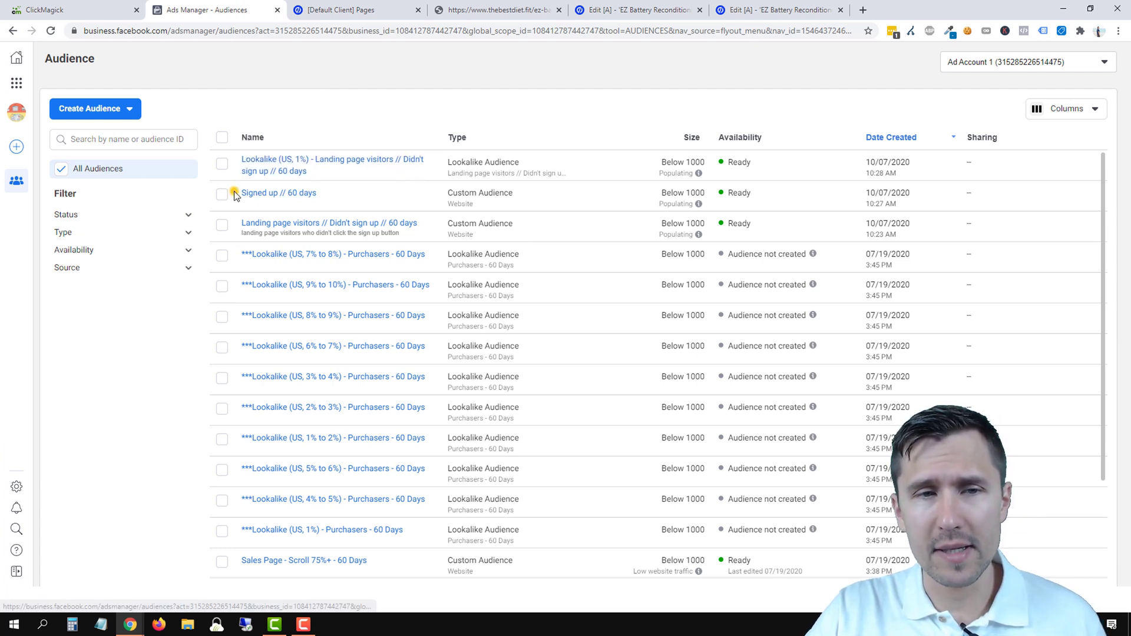
{"action": "left_click_drag", "start_coordinate": [235, 194], "coordinate": [538, 201]}
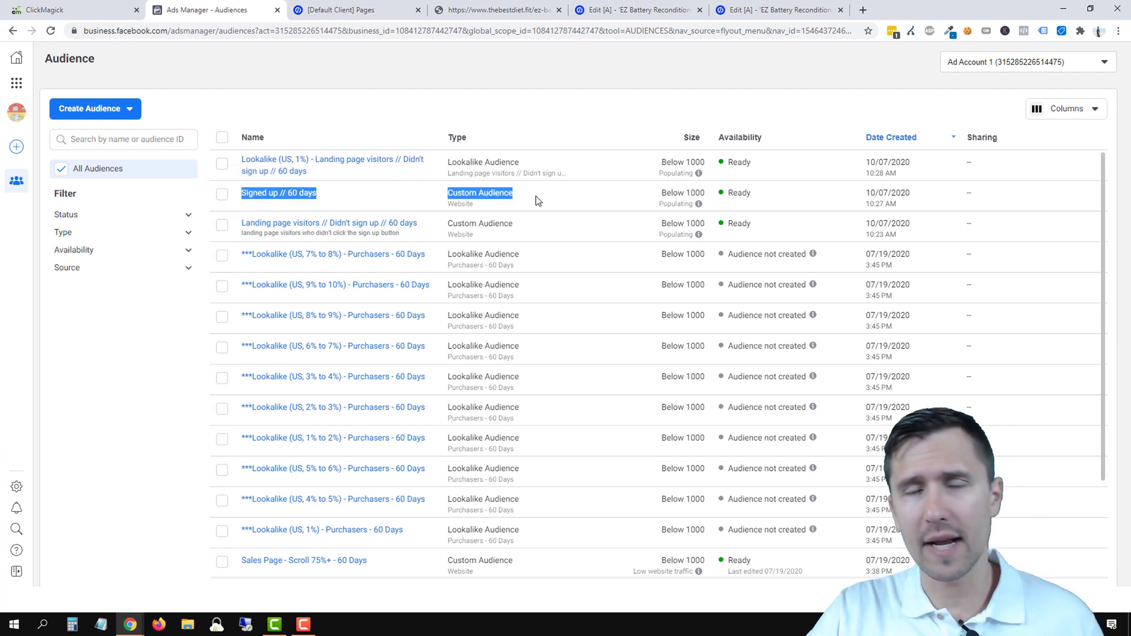
{"action": "left_click", "coordinate": [126, 108]}
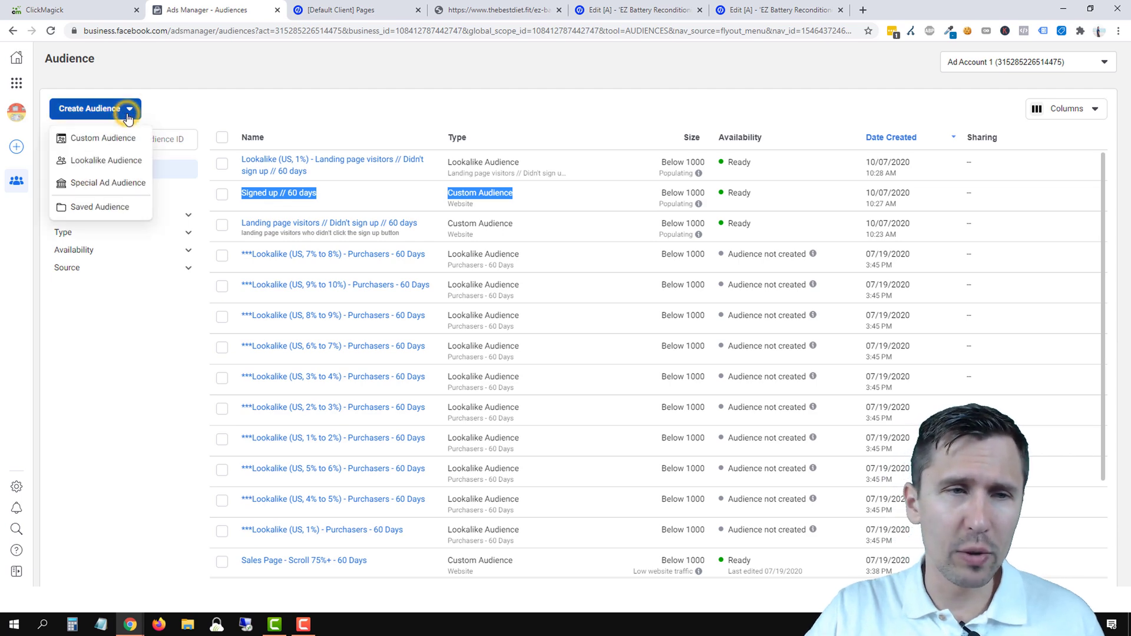
{"action": "left_click", "coordinate": [101, 162]}
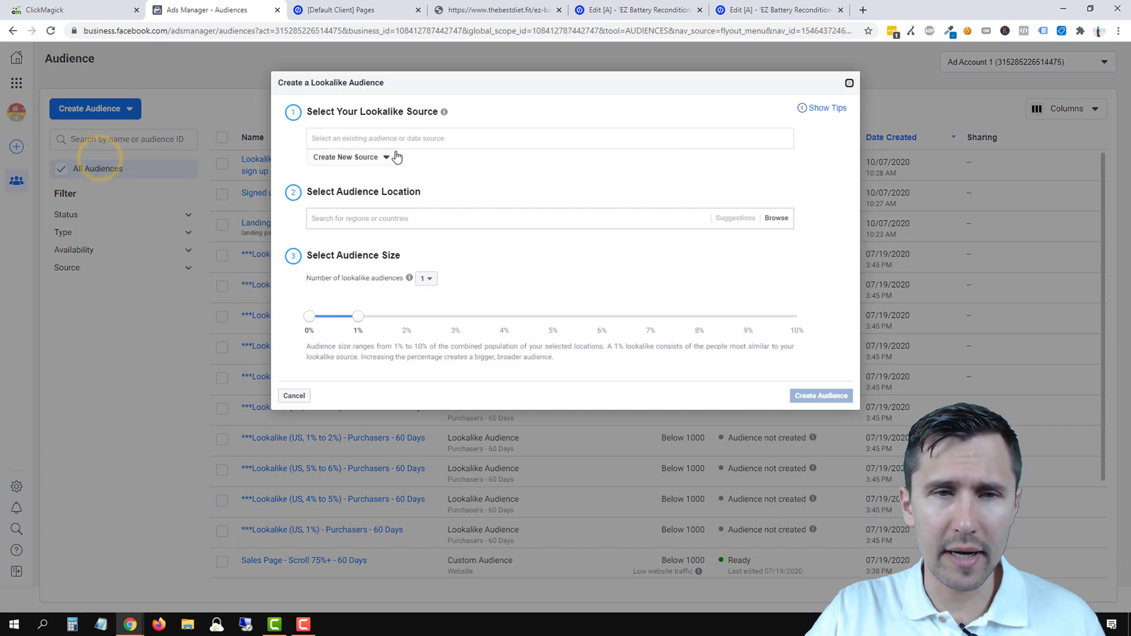
{"action": "left_click", "coordinate": [389, 138]}
{"action": "left_click", "coordinate": [436, 161]}
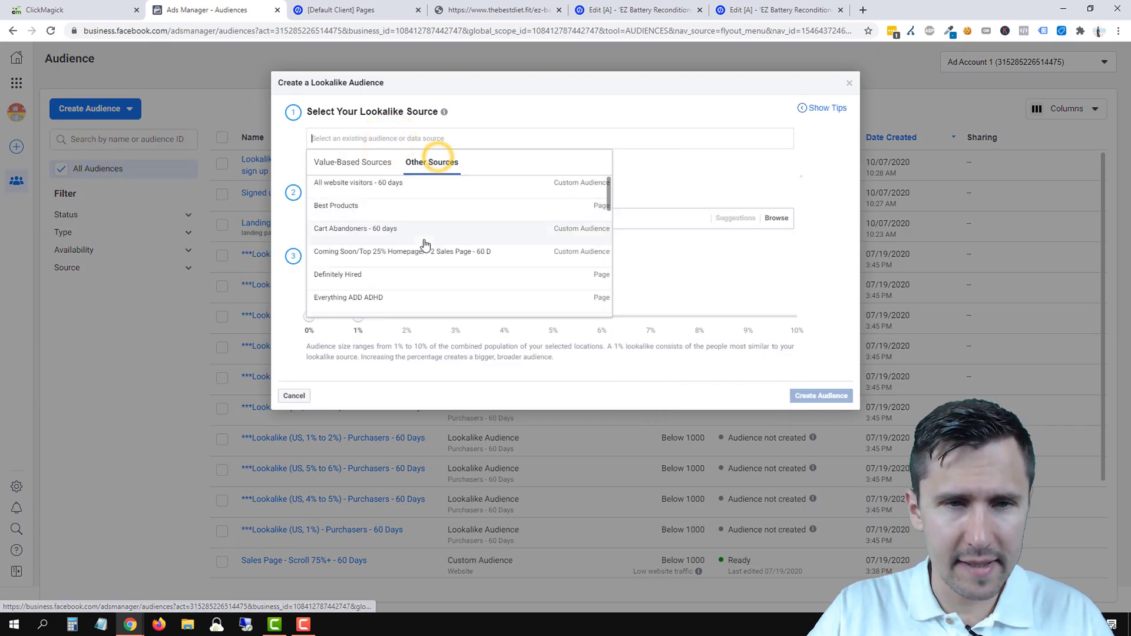
{"action": "scroll", "coordinate": [424, 245], "scroll_direction": "down", "scroll_amount": 5}
{"action": "scroll", "coordinate": [424, 245], "scroll_direction": "down", "scroll_amount": 5}
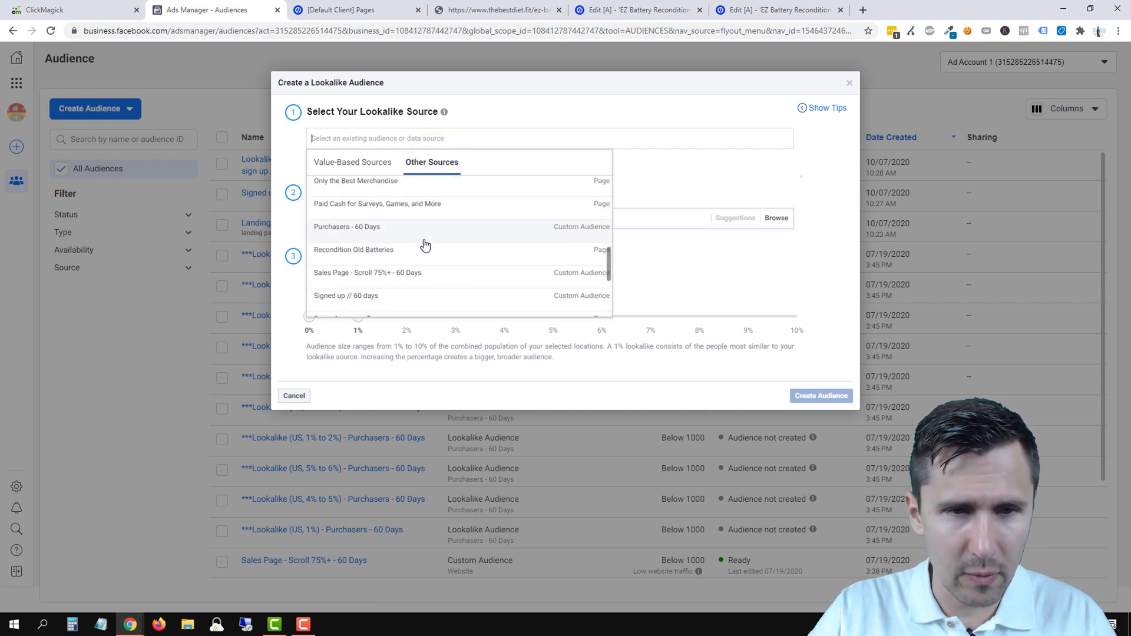
{"action": "left_click", "coordinate": [389, 241]}
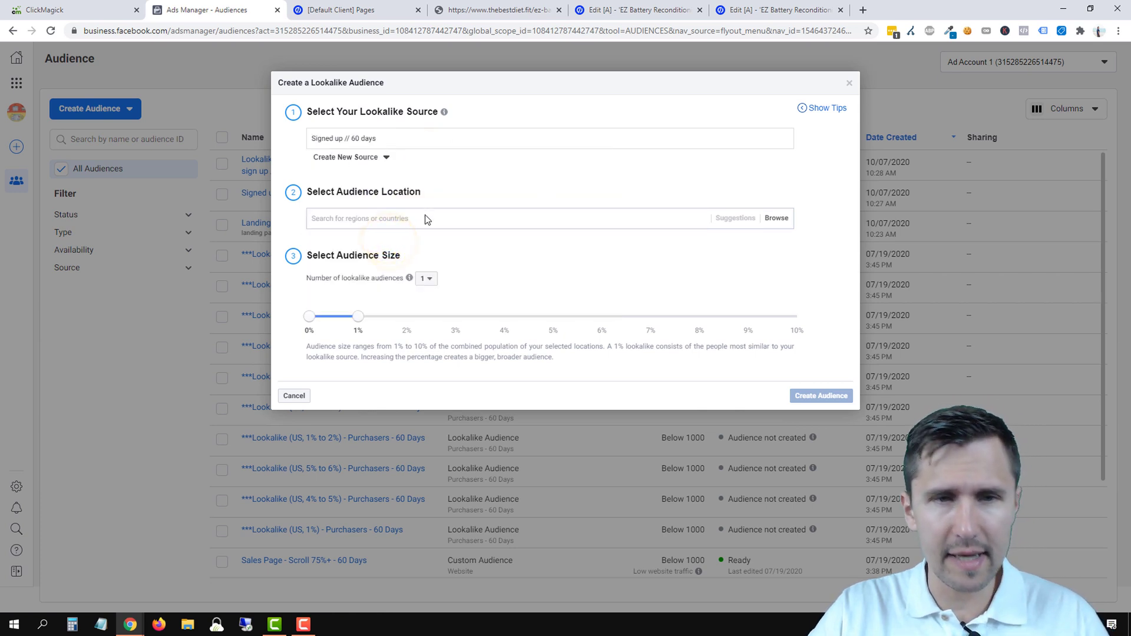
{"action": "left_click", "coordinate": [849, 83]}
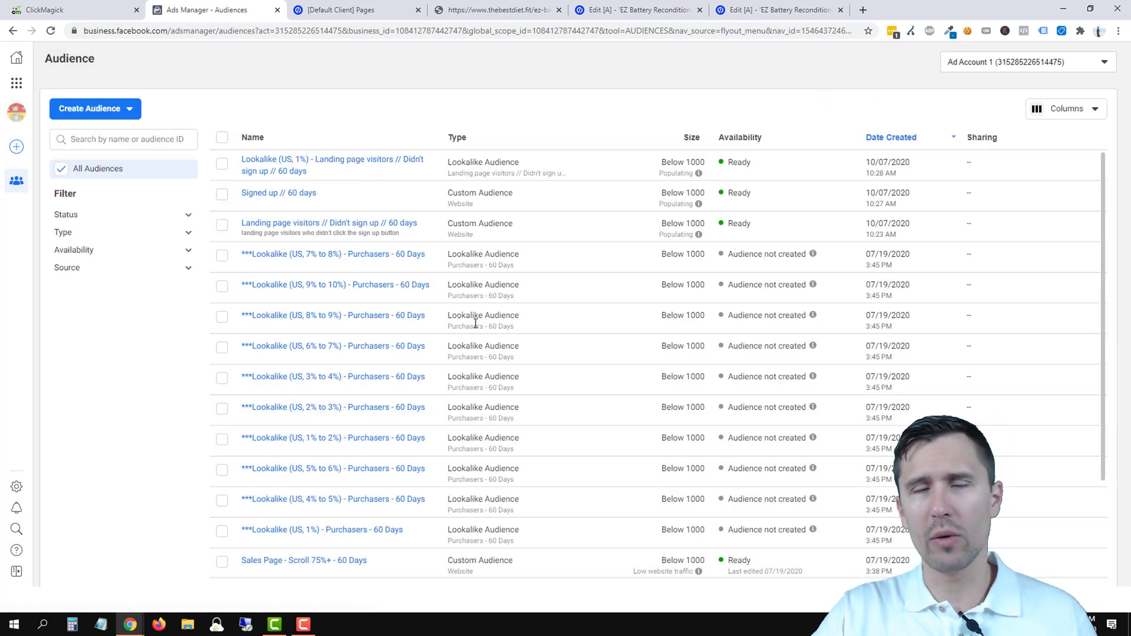
- Go to the Ads Manager Campaigns view through the Business Tools shortcuts
{"action": "left_click", "coordinate": [118, 413]}
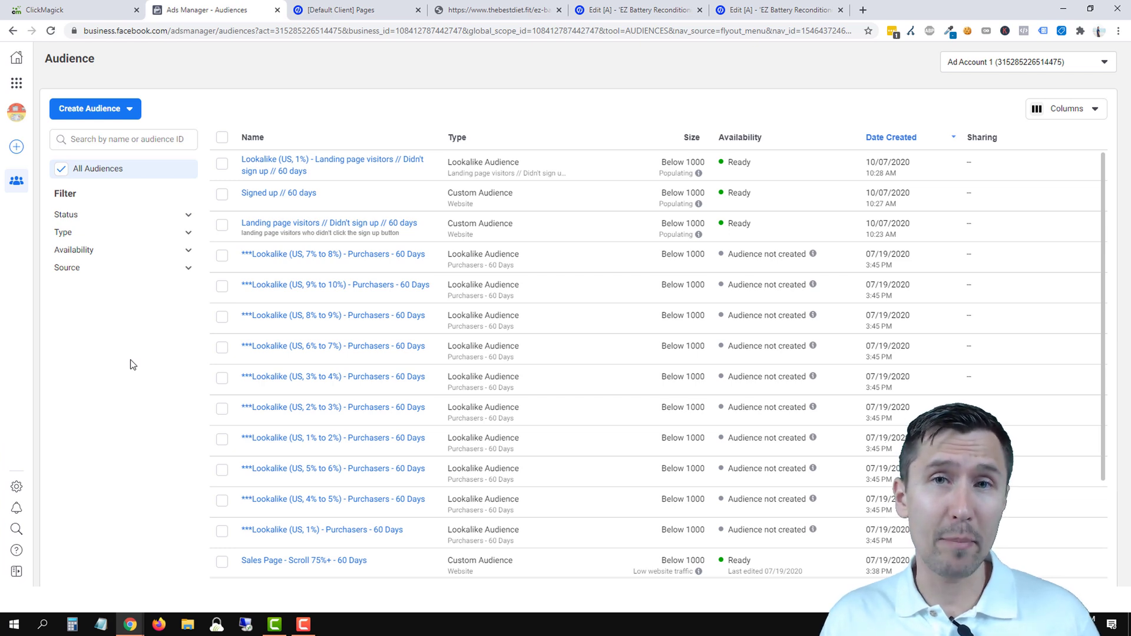
{"action": "mouse_move", "coordinate": [22, 82]}
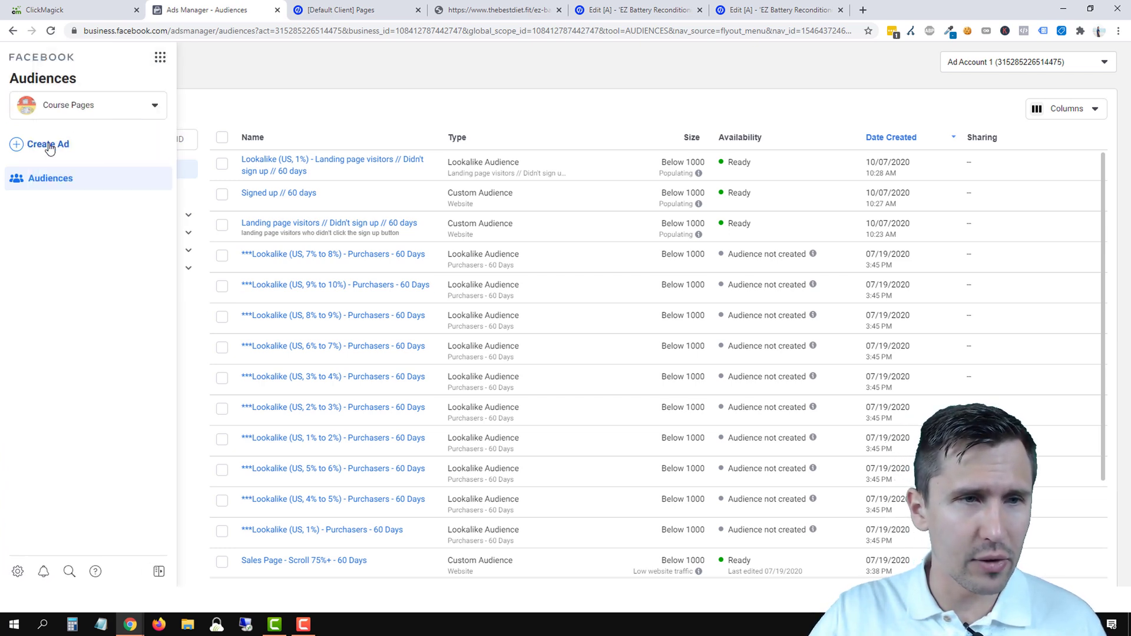
{"action": "left_click", "coordinate": [159, 59]}
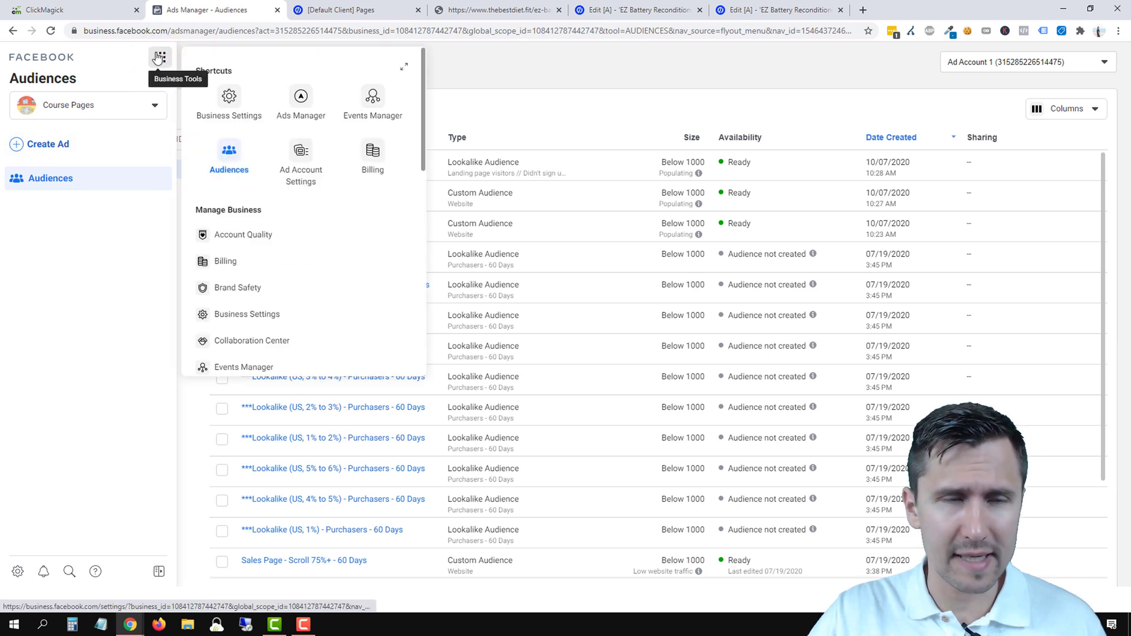
{"action": "left_click", "coordinate": [300, 99]}
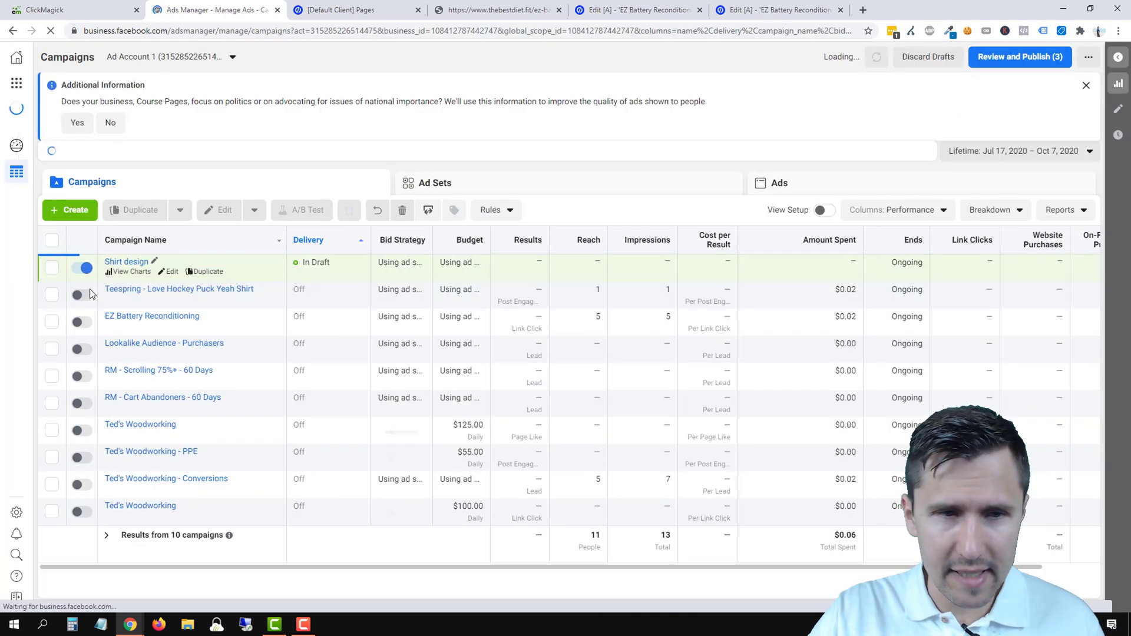
- Check EZ Battery Reconditioning's ad set, then start a new campaign from the Campaigns list
{"action": "left_click", "coordinate": [81, 272]}
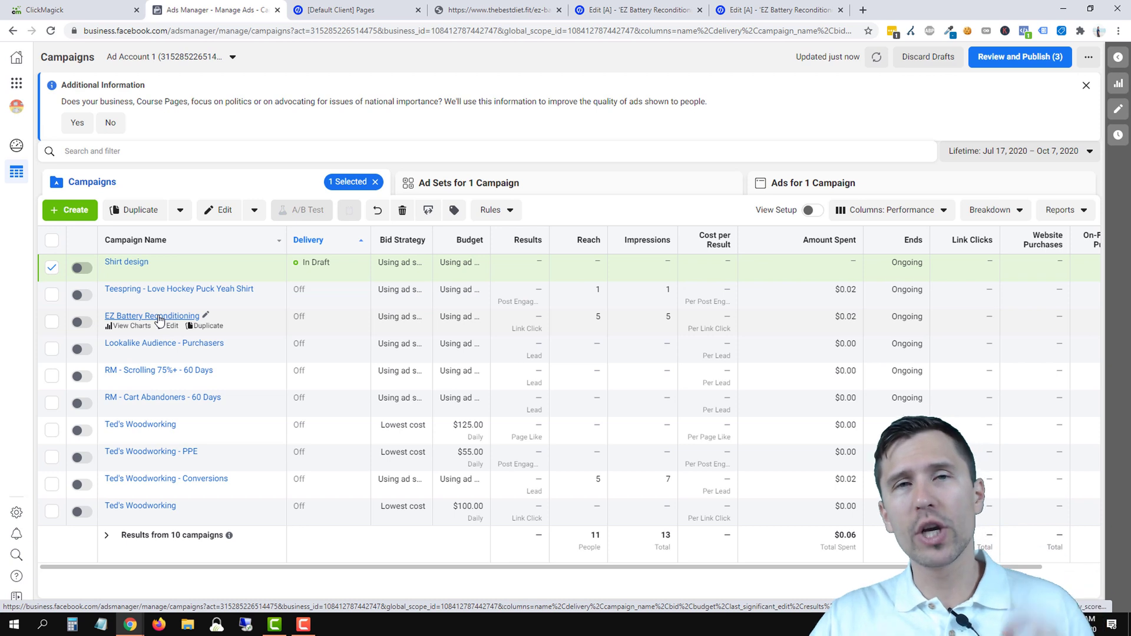
{"action": "left_click", "coordinate": [158, 317]}
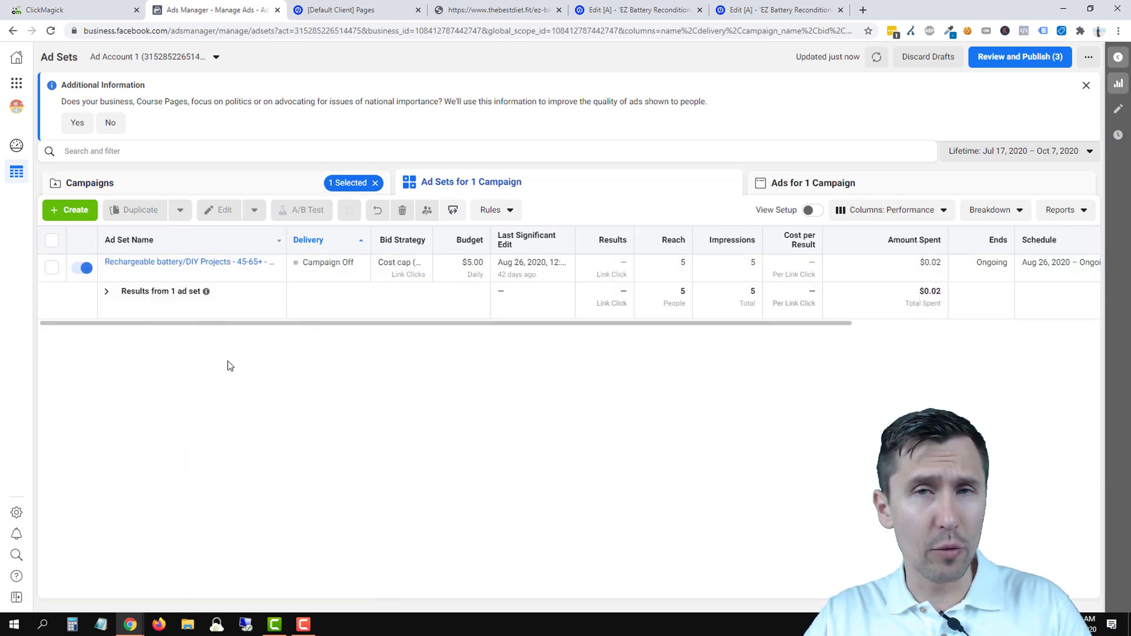
{"action": "left_click", "coordinate": [226, 180]}
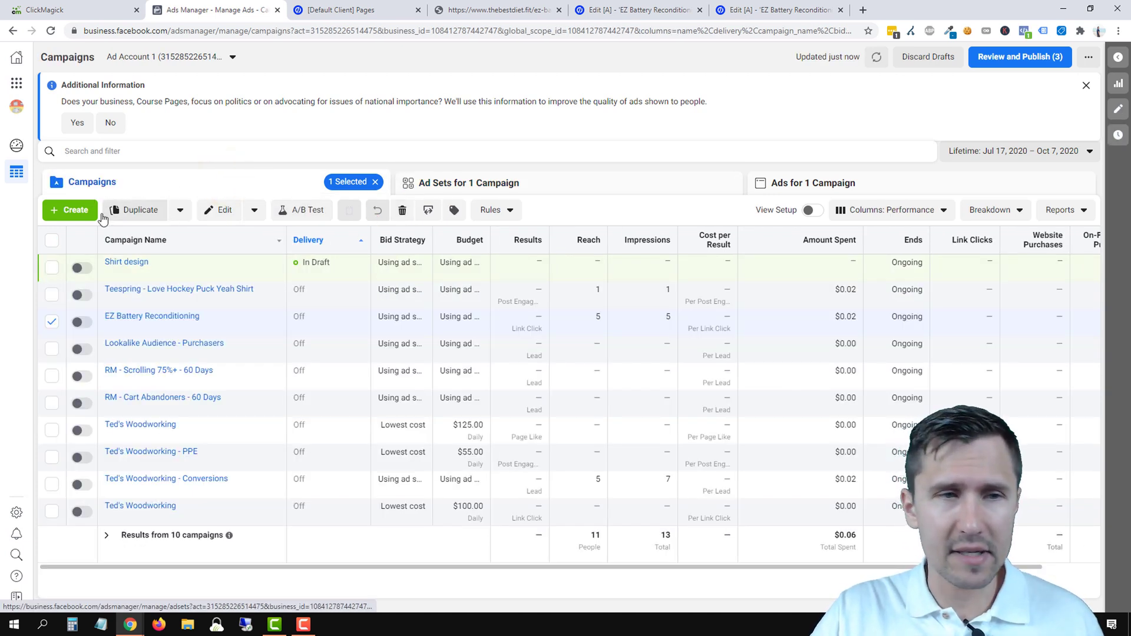
{"action": "left_click", "coordinate": [73, 215]}
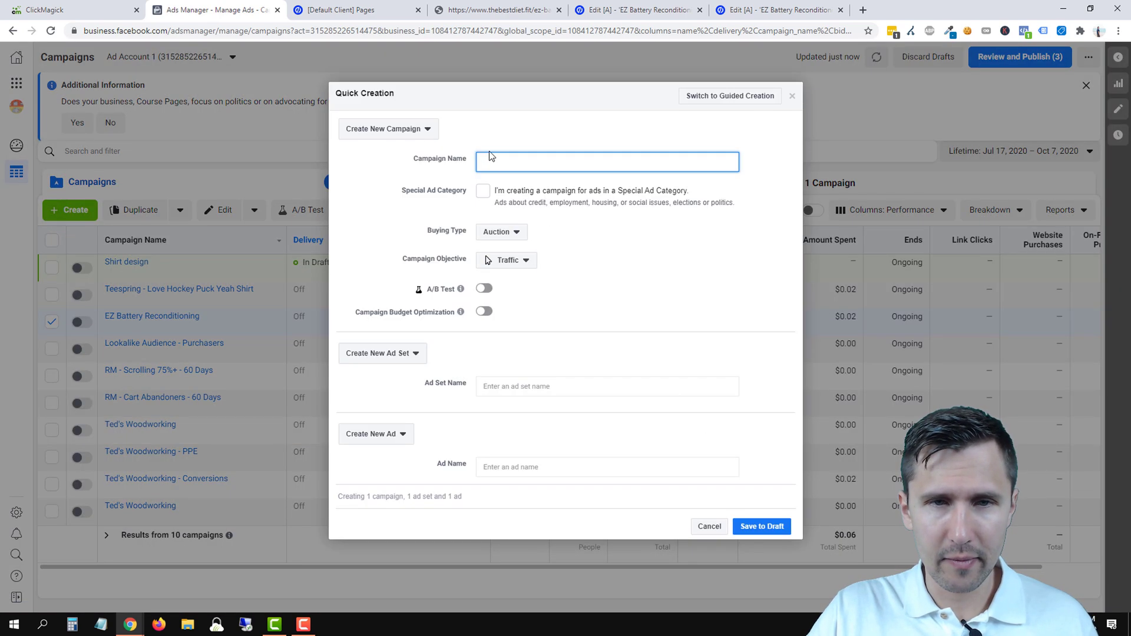
- Save draft Traffic campaign 'Ted's Woodworking // RM' with ad set 'landing page visitors // didn't convert'
{"action": "left_click", "coordinate": [494, 161]}
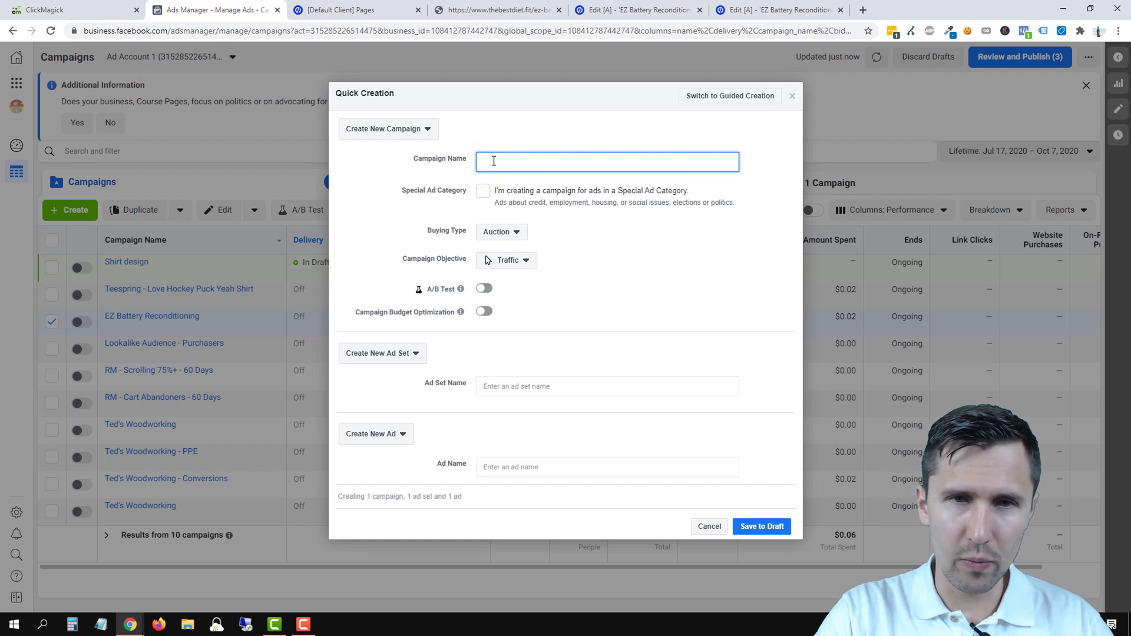
{"action": "type", "text": "Ted's Wo"}
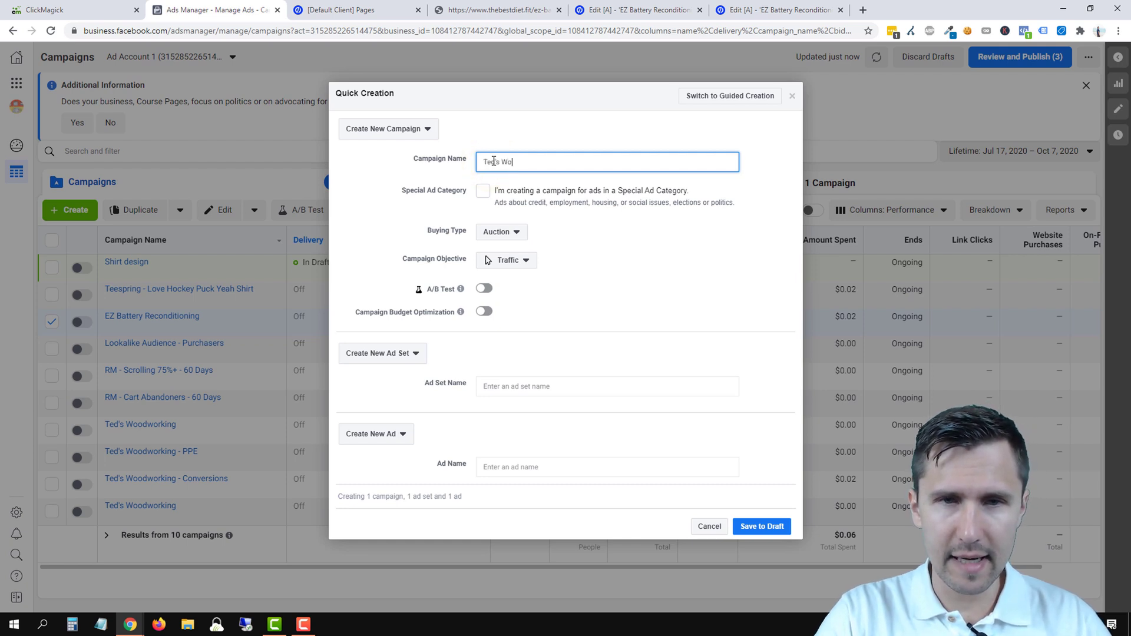
{"action": "type", "text": "odworking // RM"}
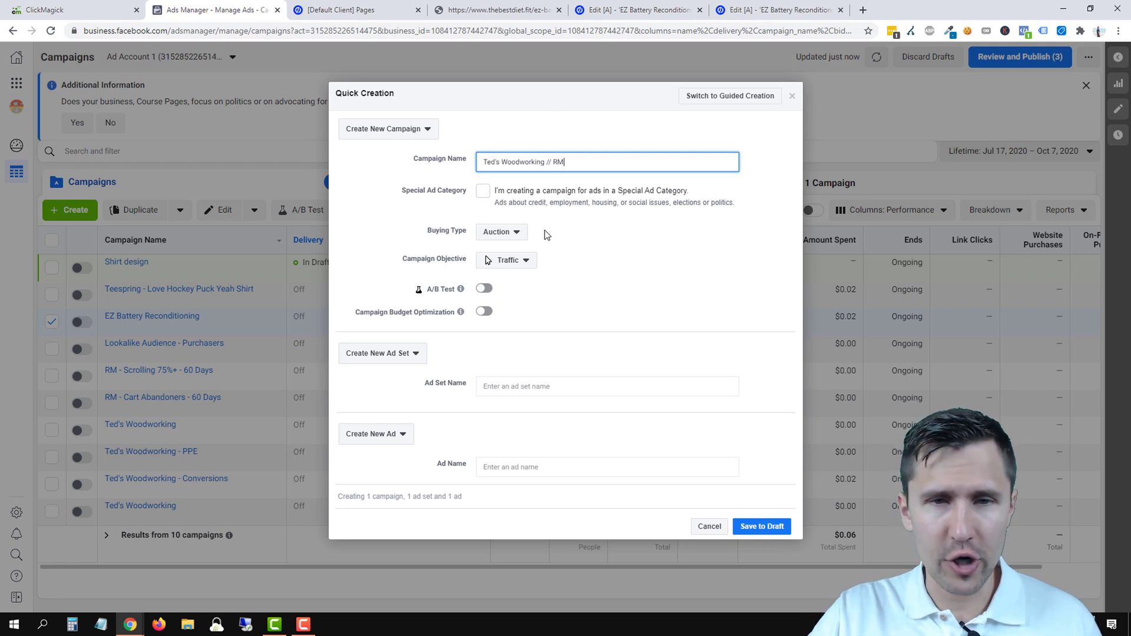
{"action": "left_click", "coordinate": [516, 263]}
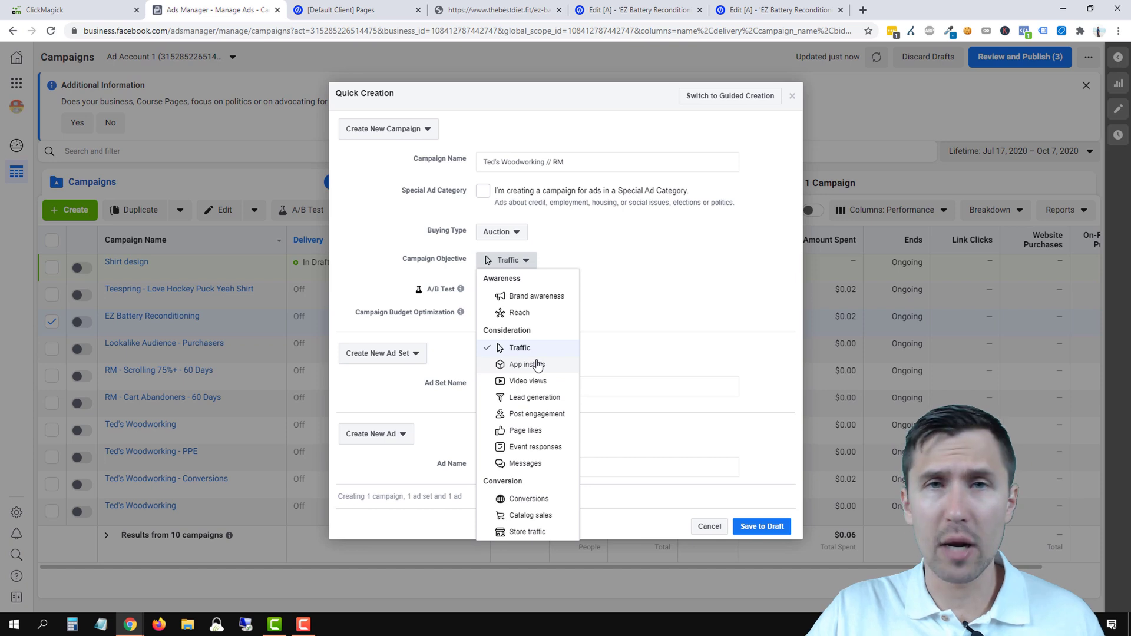
{"action": "left_click", "coordinate": [529, 349]}
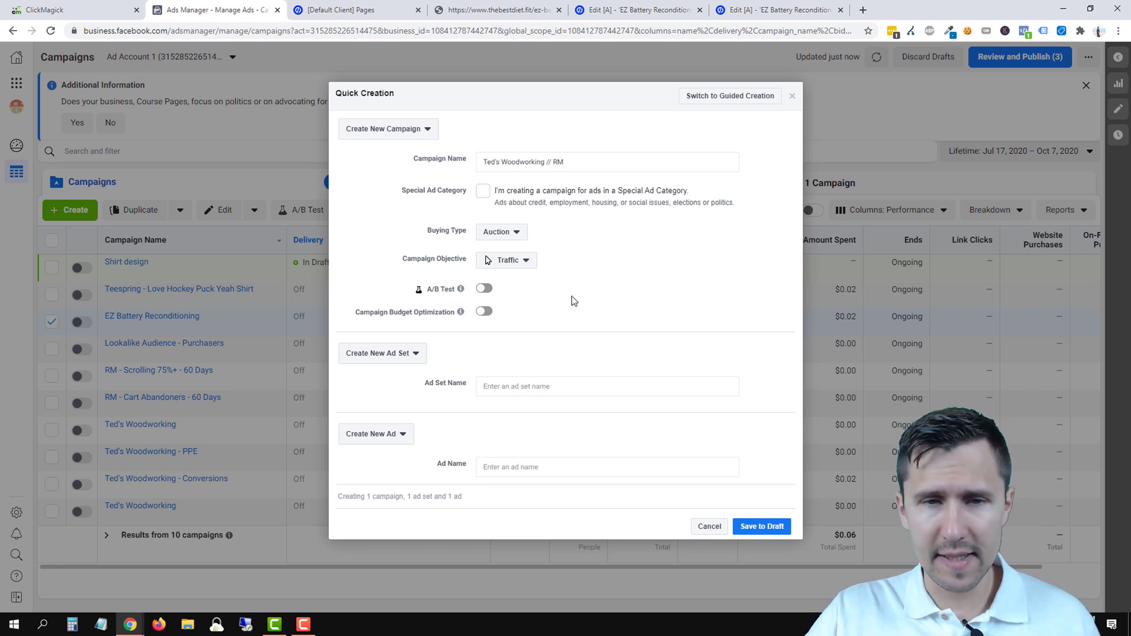
{"action": "left_click", "coordinate": [518, 386]}
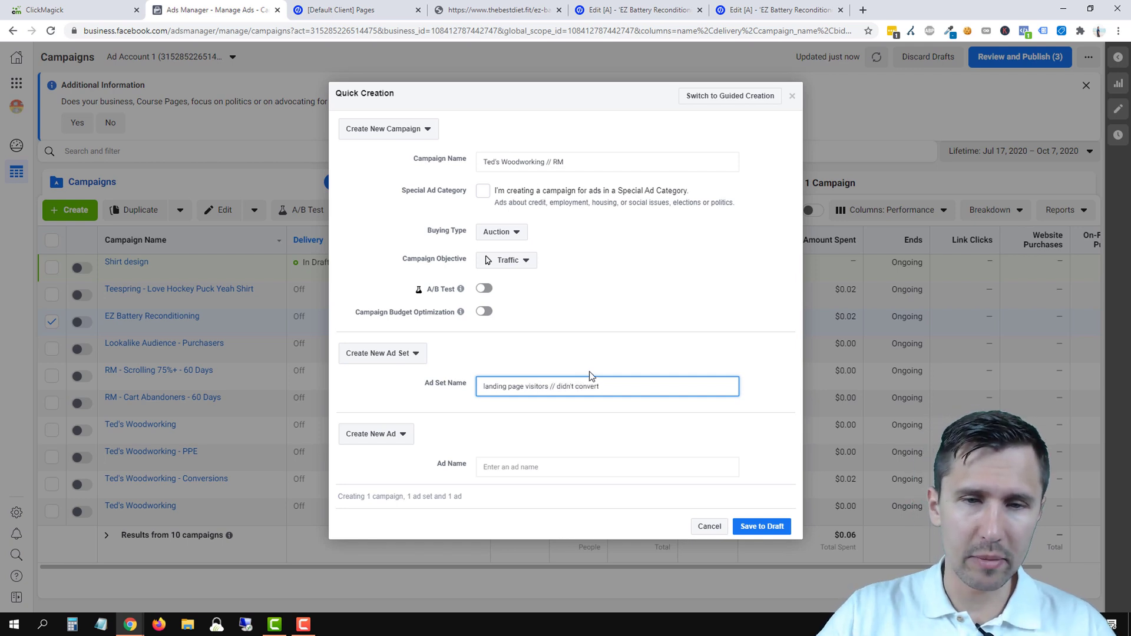
{"action": "left_click", "coordinate": [519, 466]}
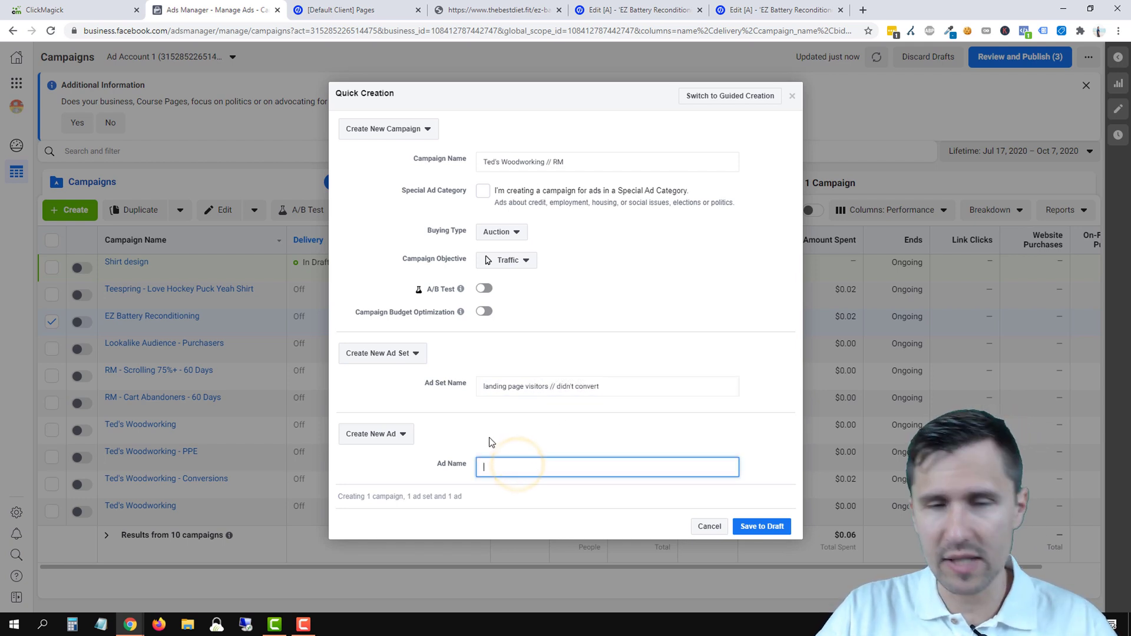
{"action": "left_click", "coordinate": [749, 525]}
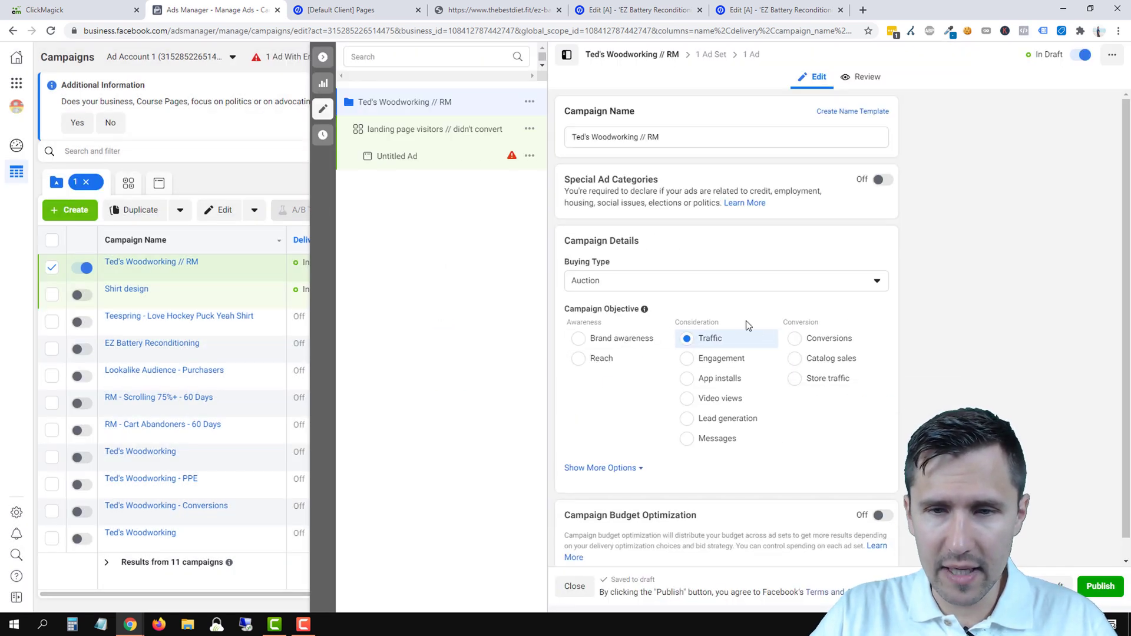
- Open the draft ad set's settings, past the $20.00 CAD daily budget down to Audience
{"action": "scroll", "coordinate": [745, 323], "scroll_direction": "down", "scroll_amount": 2}
{"action": "scroll", "coordinate": [709, 281], "scroll_direction": "up", "scroll_amount": 1}
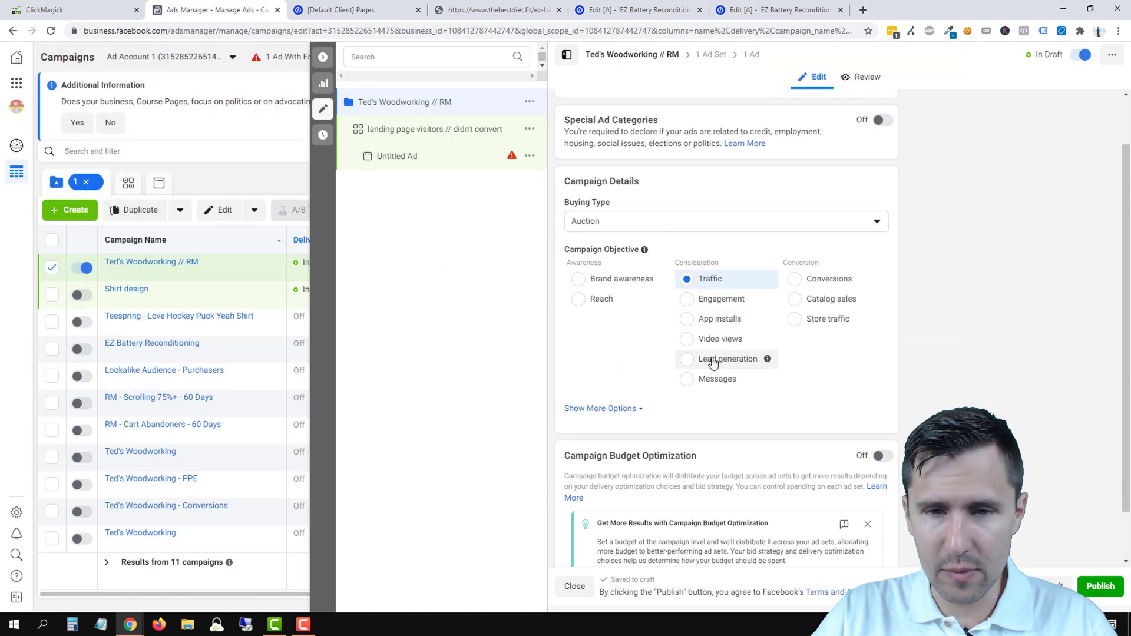
{"action": "scroll", "coordinate": [714, 365], "scroll_direction": "down", "scroll_amount": 1}
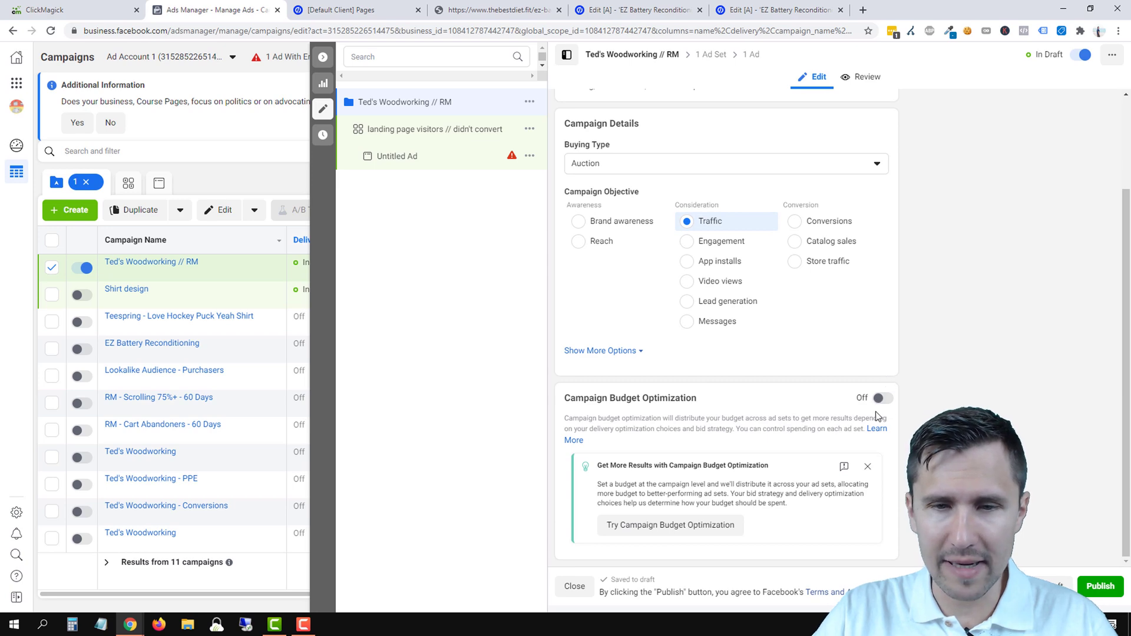
{"action": "scroll", "coordinate": [772, 434], "scroll_direction": "up", "scroll_amount": 3}
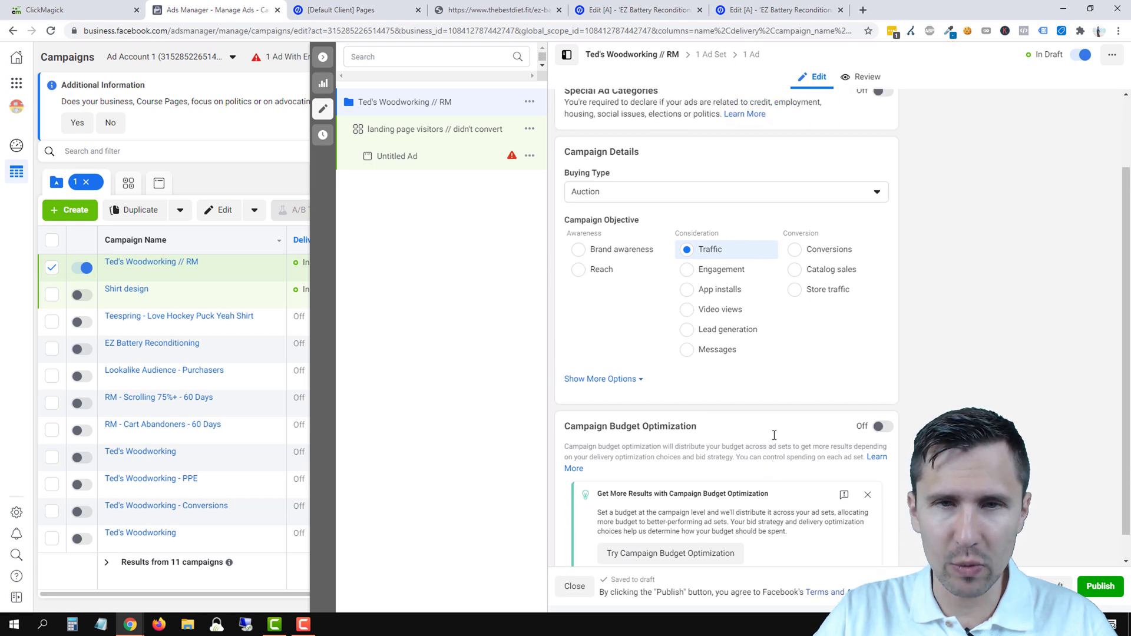
{"action": "left_click", "coordinate": [431, 130]}
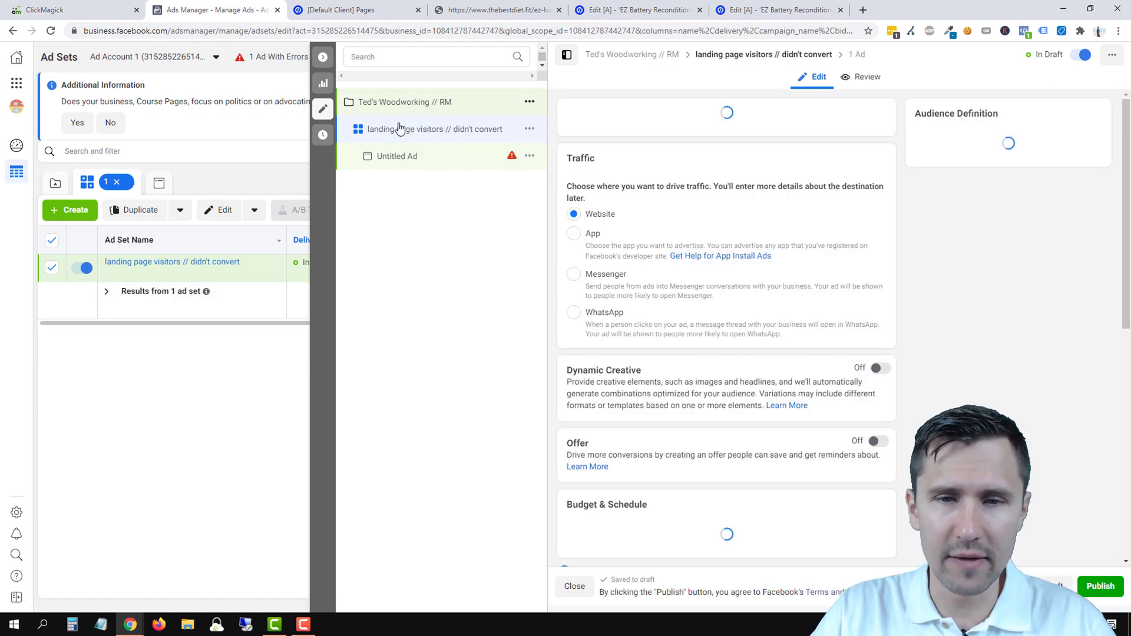
{"action": "scroll", "coordinate": [786, 383], "scroll_direction": "down", "scroll_amount": 2}
{"action": "scroll", "coordinate": [773, 359], "scroll_direction": "down", "scroll_amount": 4}
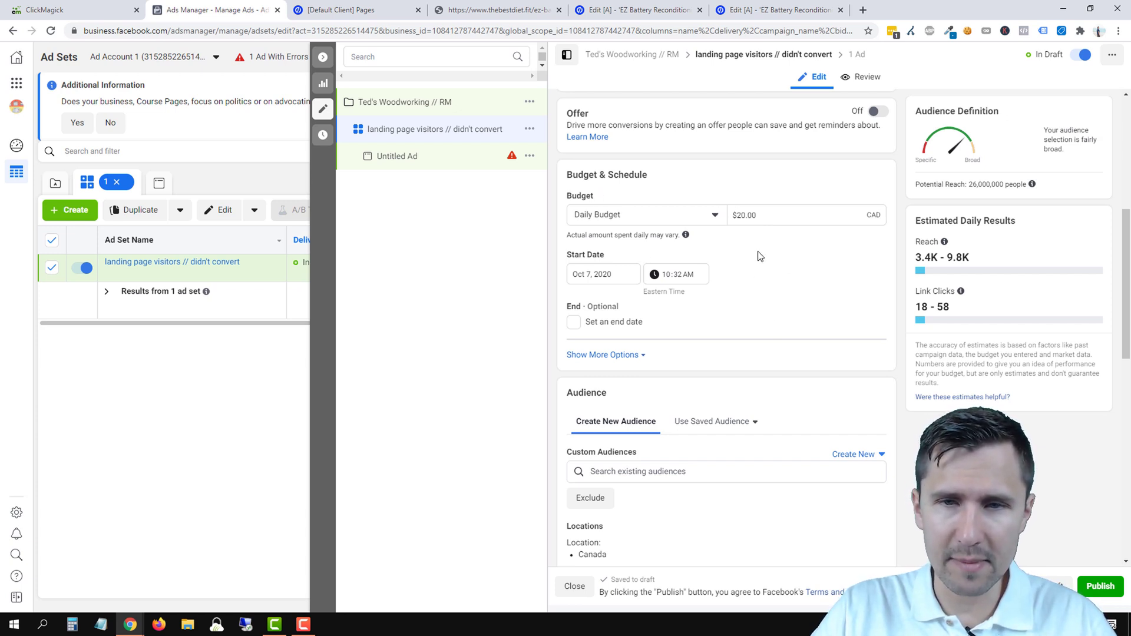
{"action": "scroll", "coordinate": [784, 236], "scroll_direction": "down", "scroll_amount": 2}
{"action": "scroll", "coordinate": [789, 255], "scroll_direction": "down", "scroll_amount": 2}
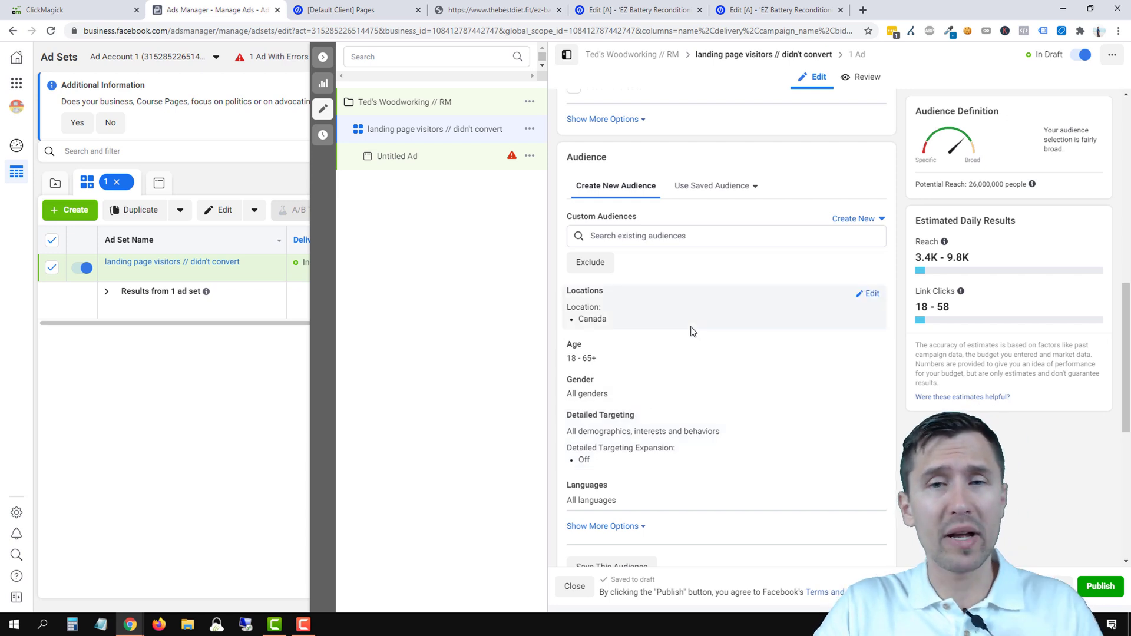
- Target the Landing page visitors // Didn't sign up // 60 days custom audience and copy its name
{"action": "left_click", "coordinate": [650, 239]}
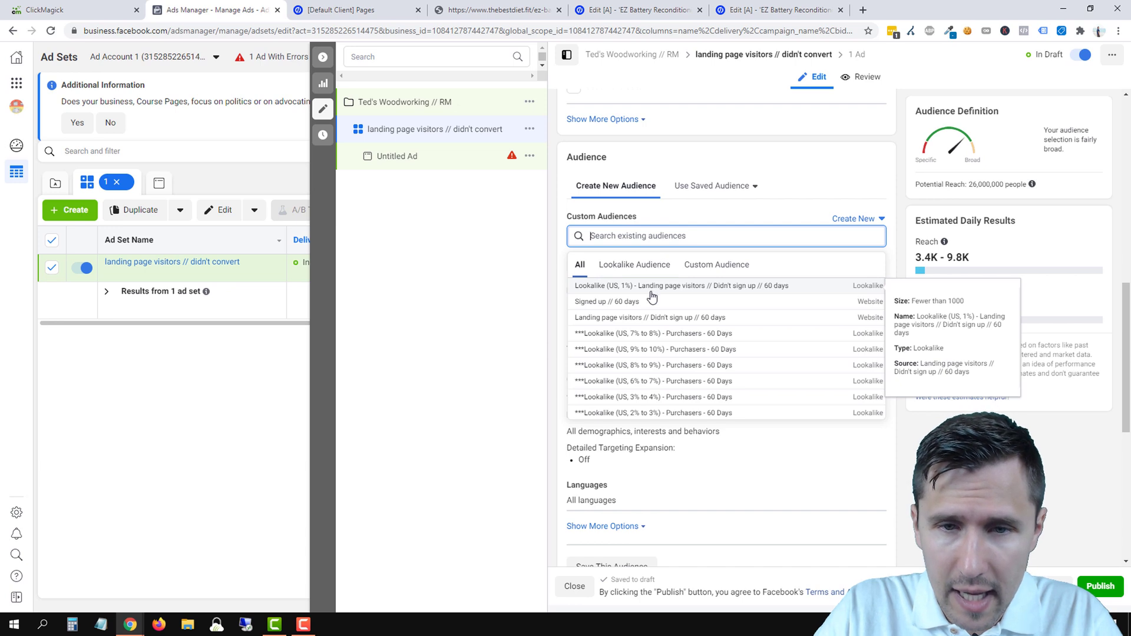
{"action": "left_click", "coordinate": [619, 317]}
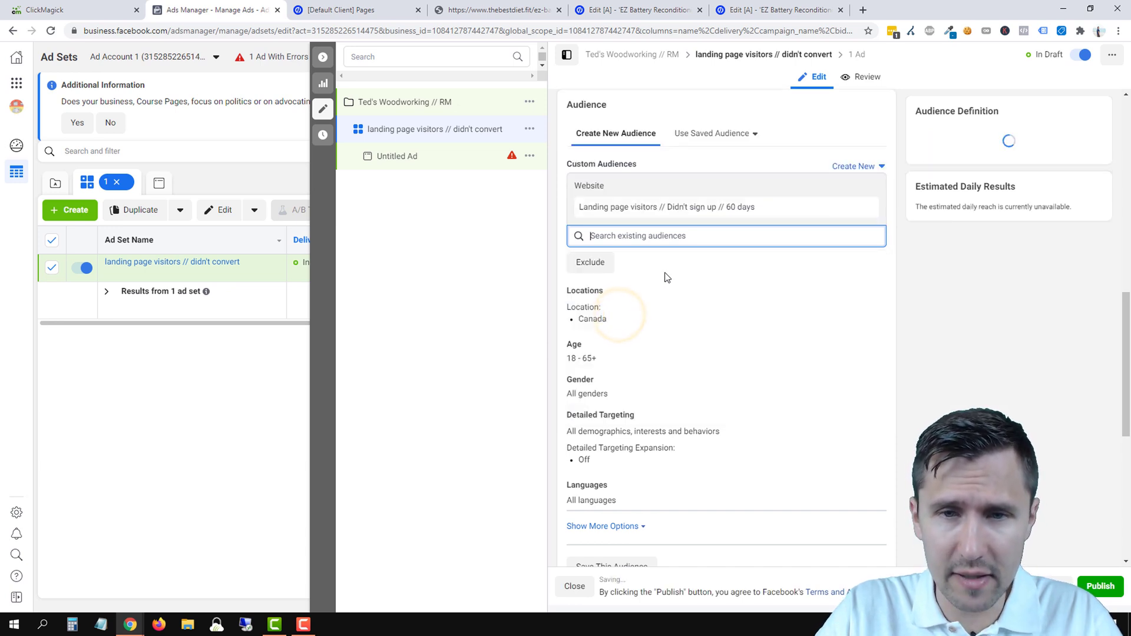
{"action": "left_click", "coordinate": [674, 209]}
{"action": "triple_click", "coordinate": [674, 208]}
{"action": "right_click", "coordinate": [676, 211]}
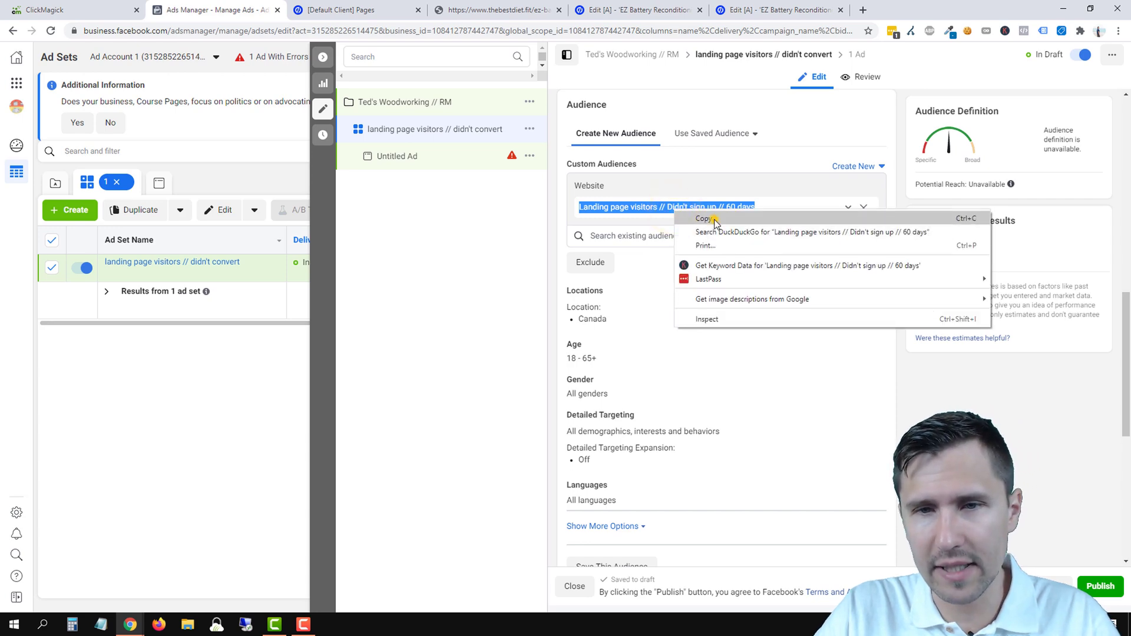
{"action": "left_click", "coordinate": [715, 221]}
- Replace the ad set name with the copied audience name
{"action": "scroll", "coordinate": [657, 330], "scroll_direction": "up", "scroll_amount": 10}
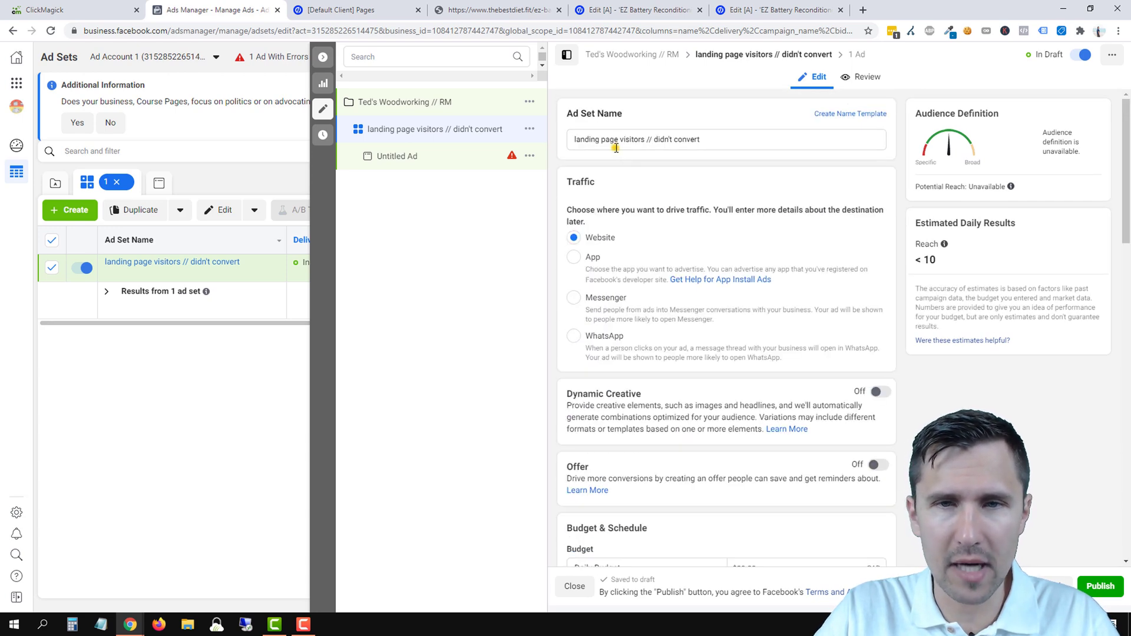
{"action": "triple_click", "coordinate": [616, 148]}
{"action": "key", "text": "BackSpace"}
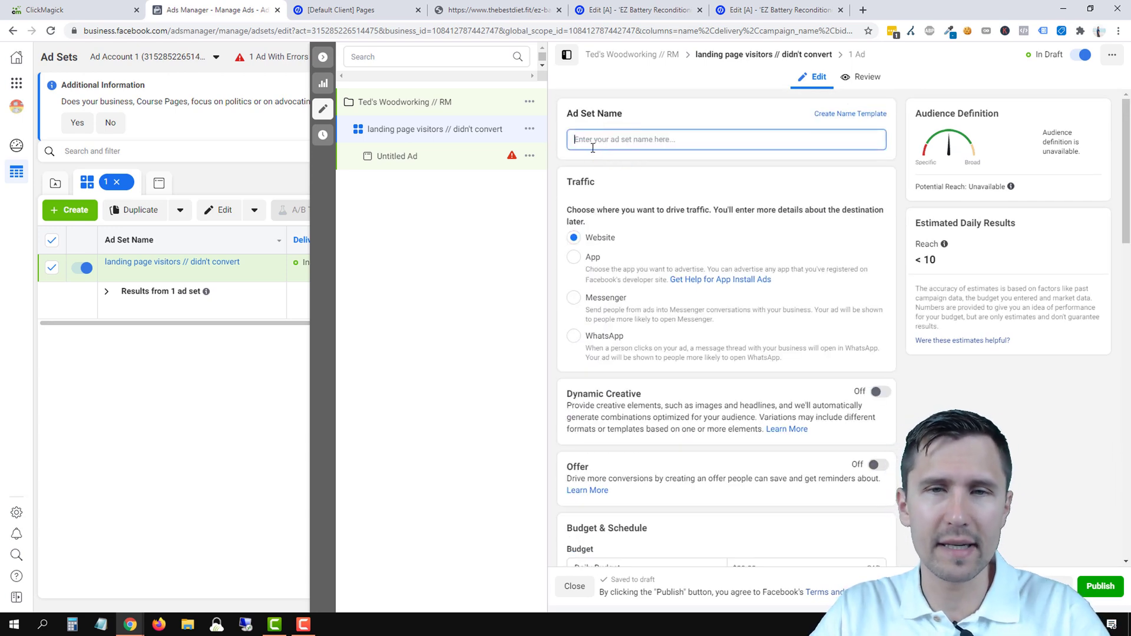
{"action": "right_click", "coordinate": [592, 148]}
{"action": "left_click", "coordinate": [623, 235]}
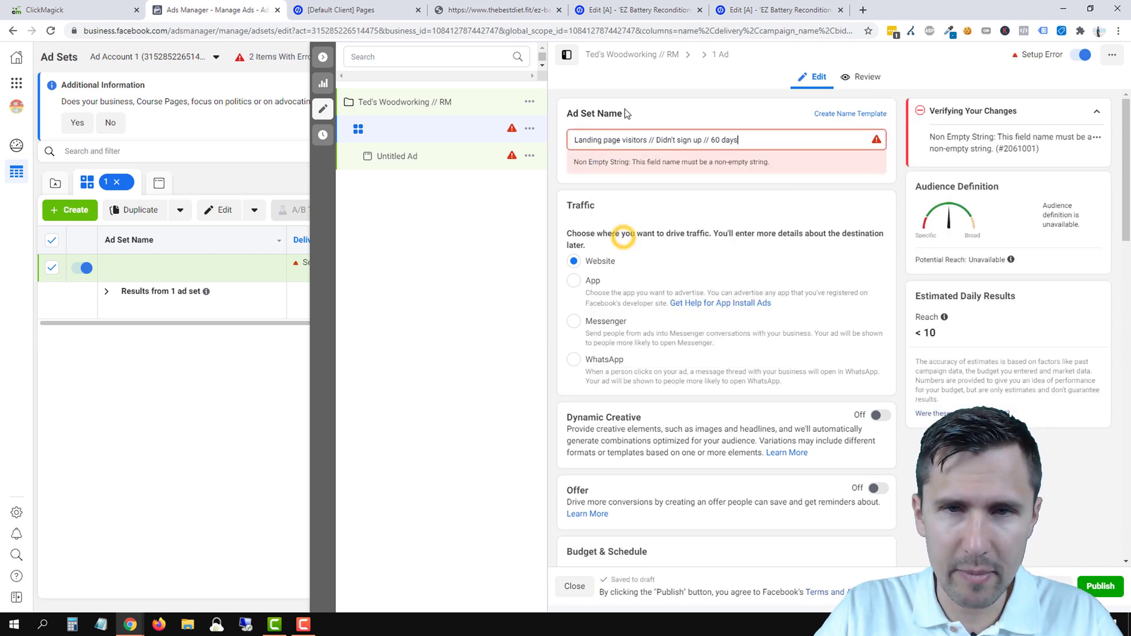
{"action": "scroll", "coordinate": [718, 228], "scroll_direction": "down", "scroll_amount": 2}
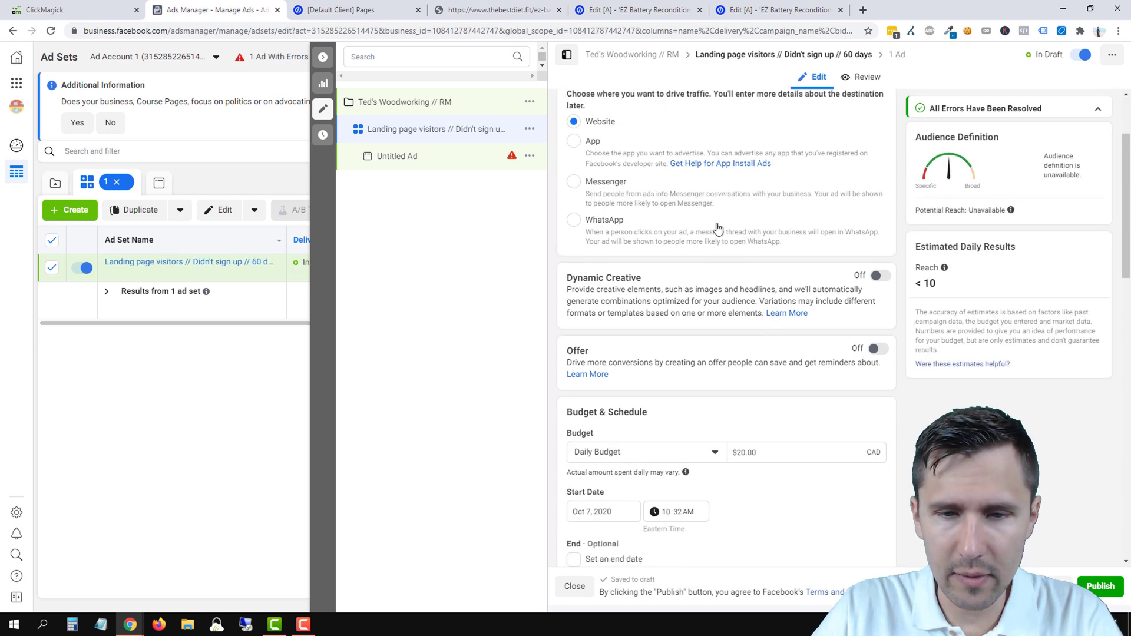
- Remove Canada from the ad set's locations and add the Worldwide region in its place
{"action": "scroll", "coordinate": [719, 228], "scroll_direction": "down", "scroll_amount": 8}
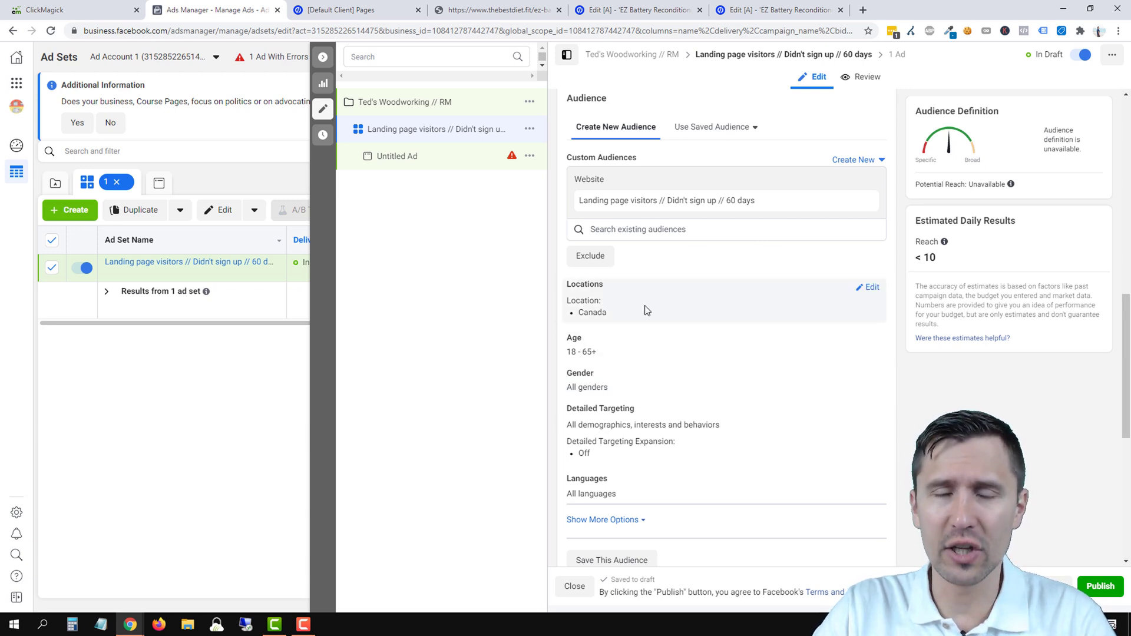
{"action": "left_click", "coordinate": [872, 289]}
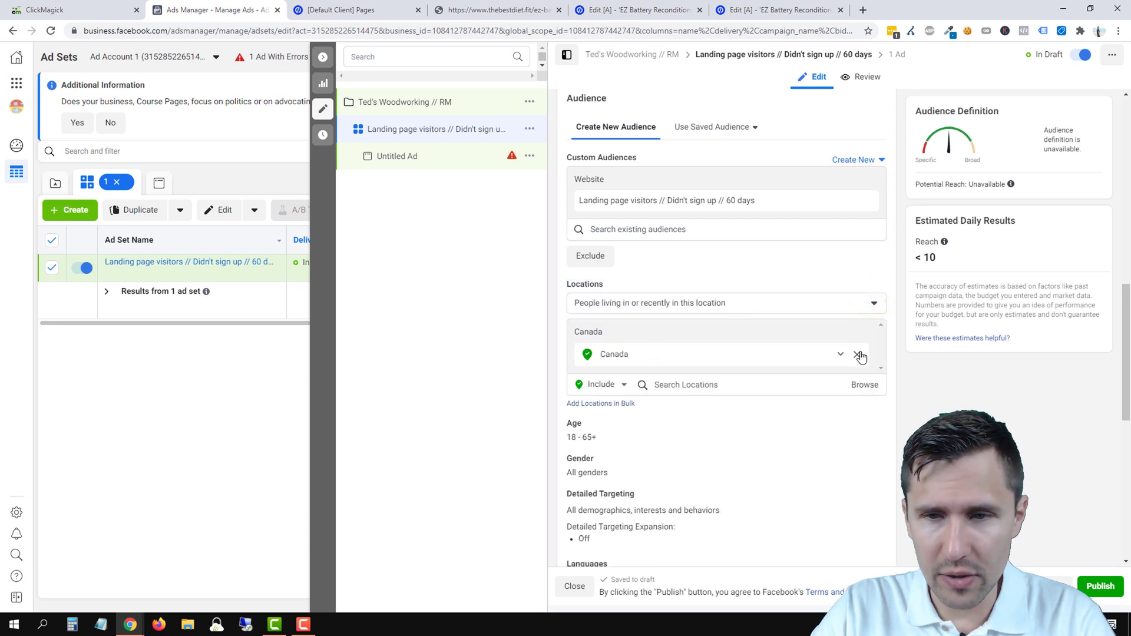
{"action": "left_click", "coordinate": [859, 355]}
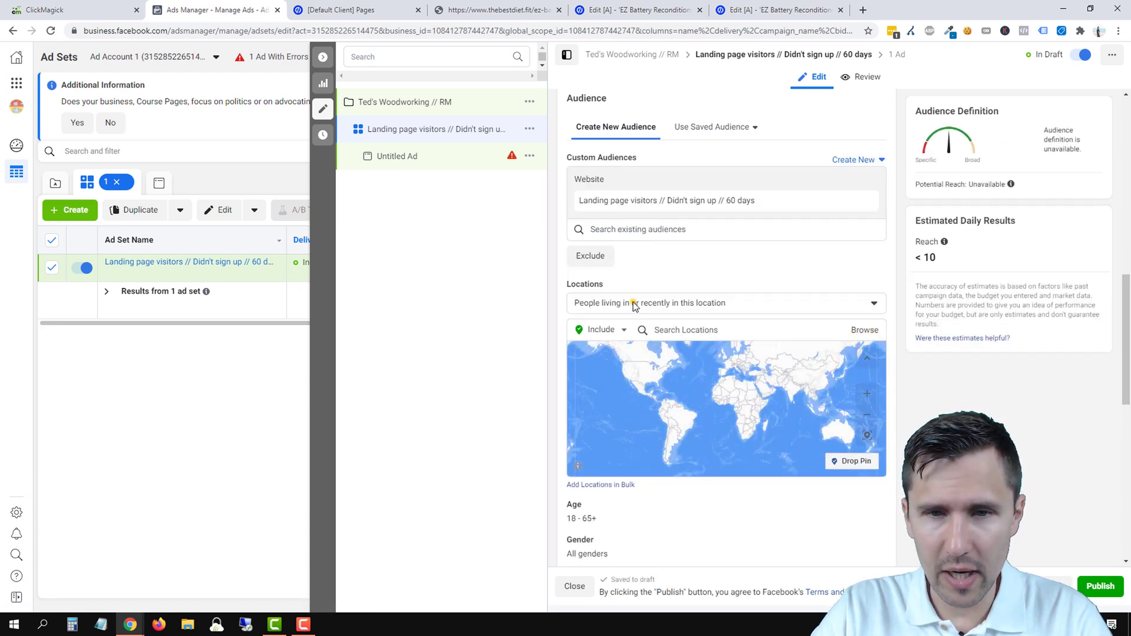
{"action": "left_click", "coordinate": [634, 305]}
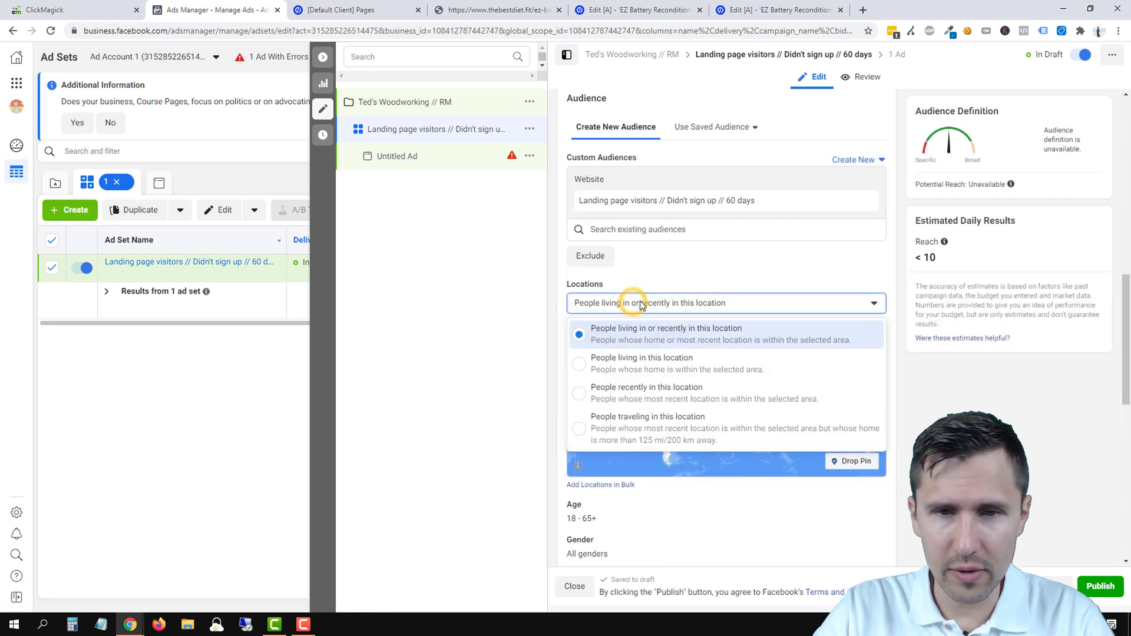
{"action": "left_click", "coordinate": [730, 272]}
{"action": "left_click", "coordinate": [677, 329]}
{"action": "type", "text": "world"}
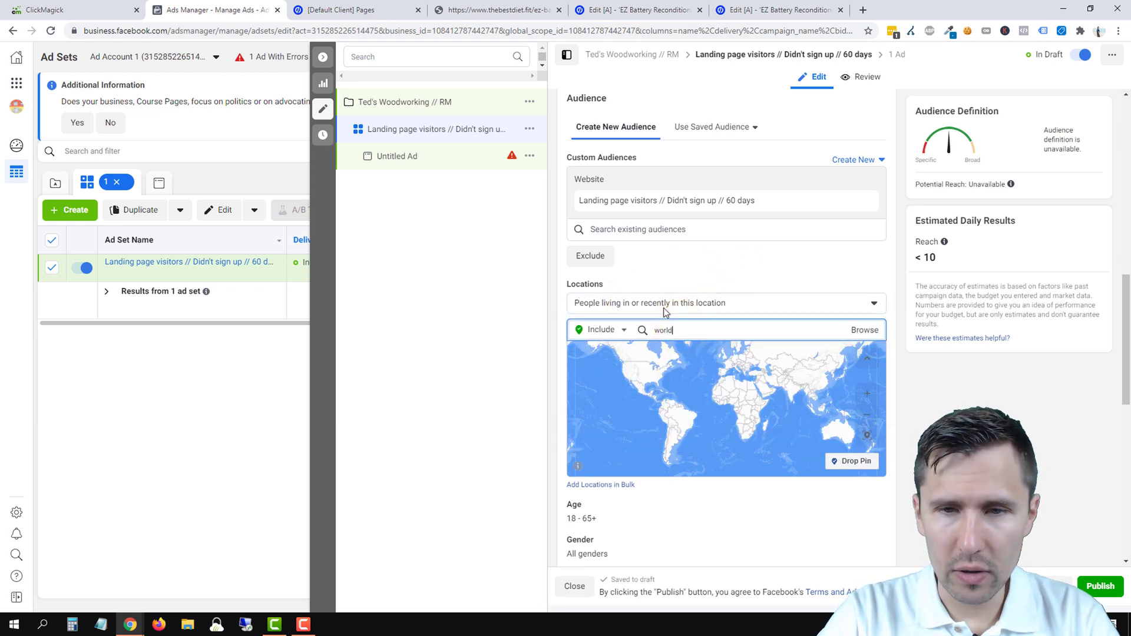
{"action": "type", "text": "wide"}
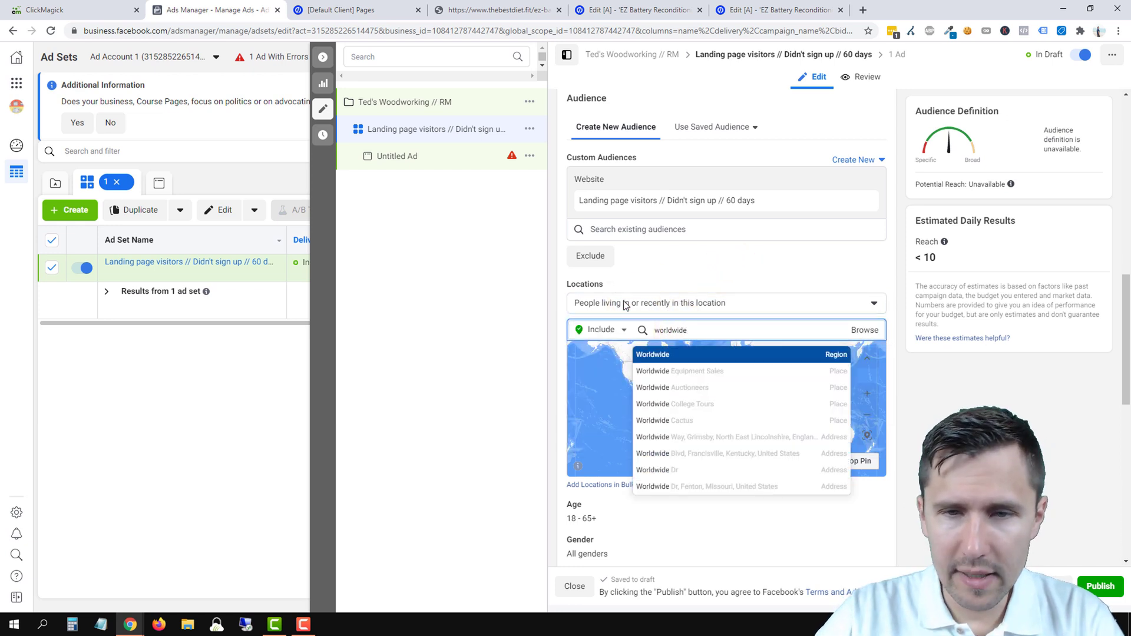
{"action": "left_click", "coordinate": [742, 356]}
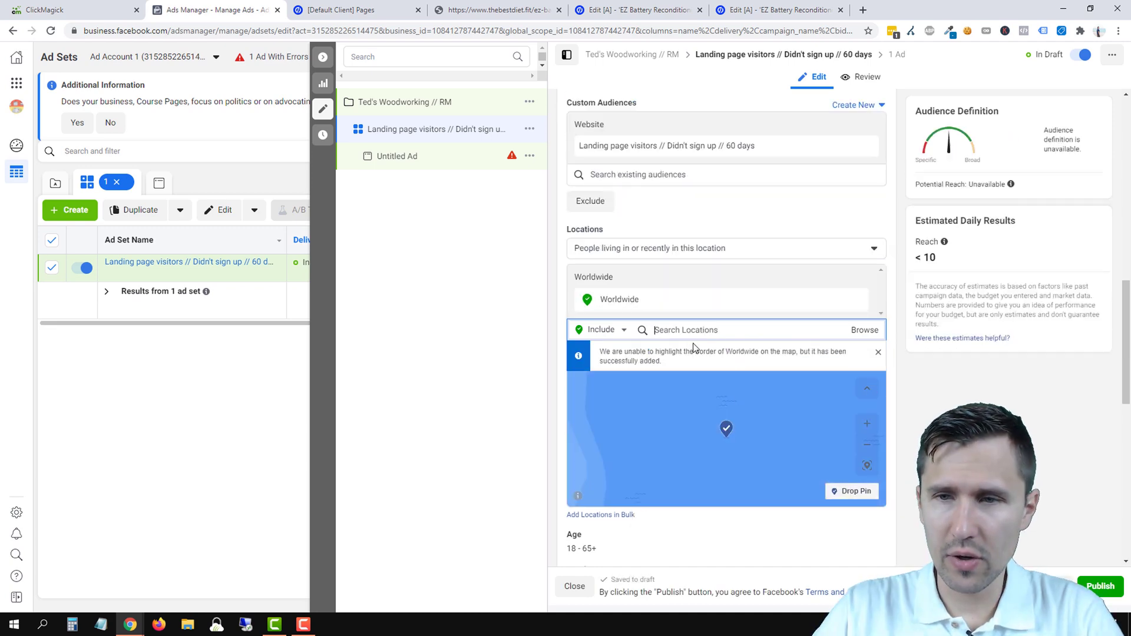
- Scroll down to the ad set's placements and select Manual Placements
{"action": "scroll", "coordinate": [692, 346], "scroll_direction": "down", "scroll_amount": 5}
{"action": "scroll", "coordinate": [694, 344], "scroll_direction": "down", "scroll_amount": 2}
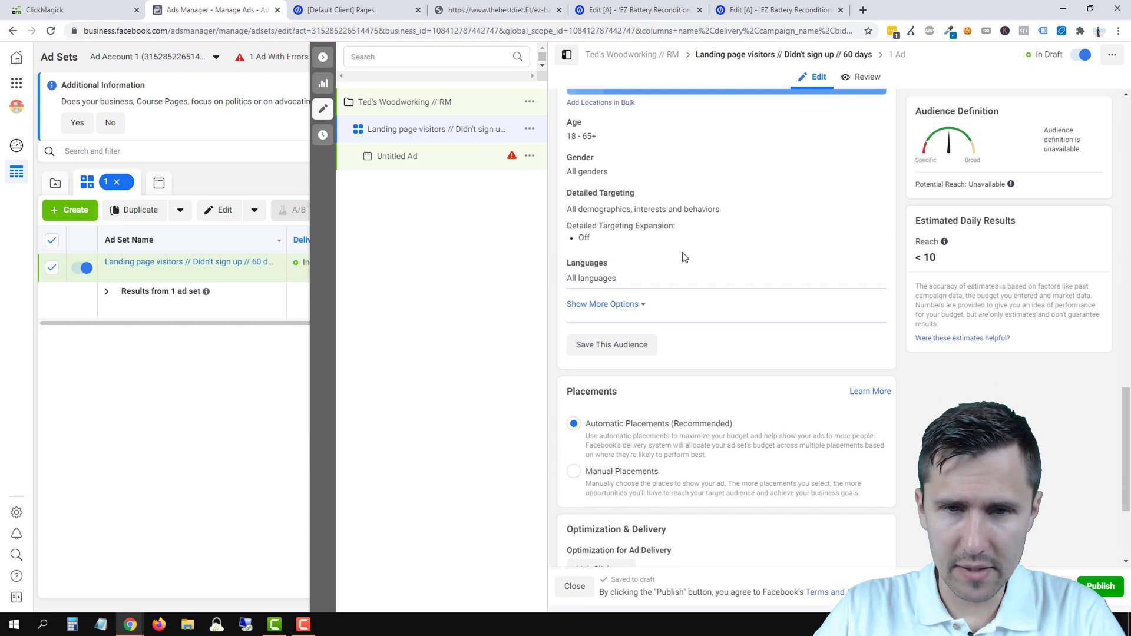
{"action": "scroll", "coordinate": [730, 273], "scroll_direction": "down", "scroll_amount": 2}
{"action": "scroll", "coordinate": [684, 323], "scroll_direction": "down", "scroll_amount": 2}
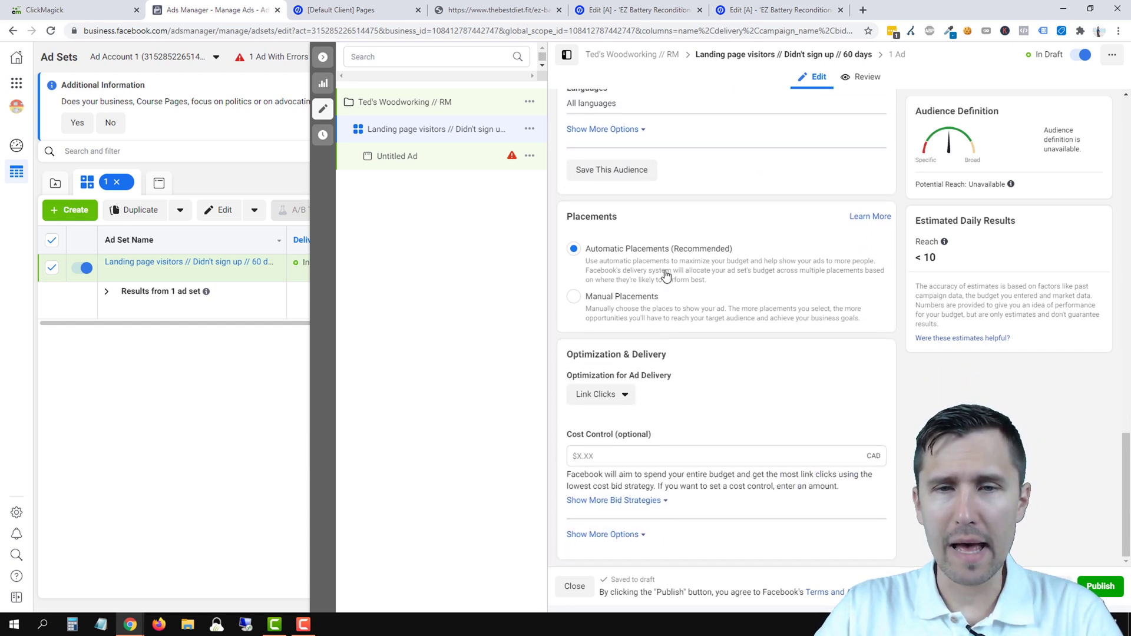
{"action": "left_click", "coordinate": [630, 302]}
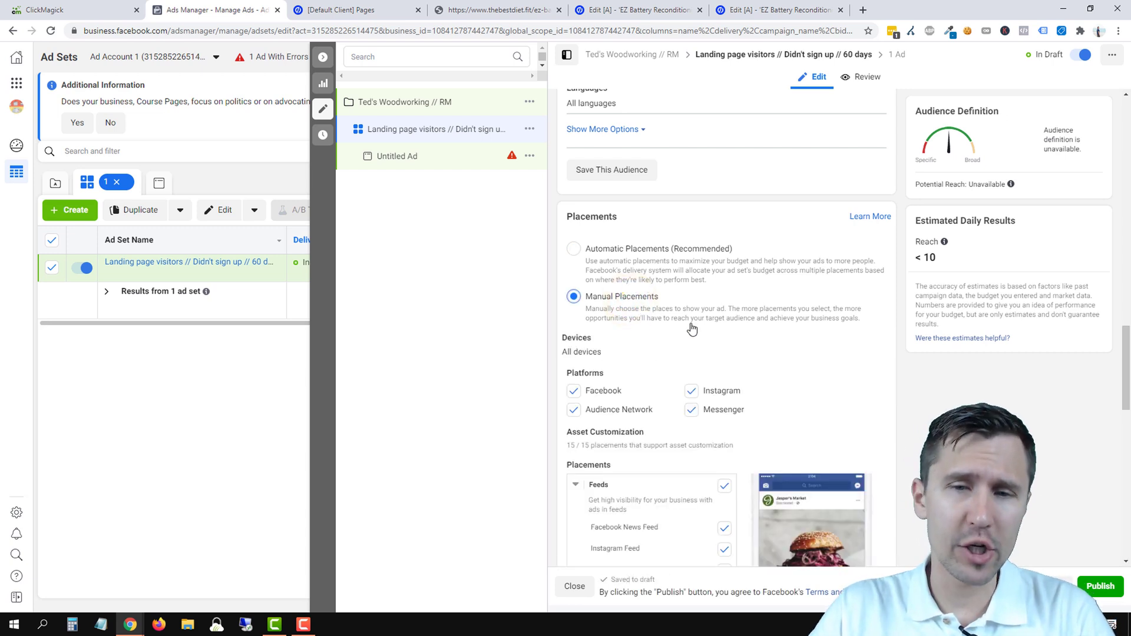
- Switch placements back to Automatic Placements (Recommended), then open the Untitled Ad for editing
{"action": "scroll", "coordinate": [694, 332], "scroll_direction": "down", "scroll_amount": 1}
{"action": "scroll", "coordinate": [694, 331], "scroll_direction": "down", "scroll_amount": 2}
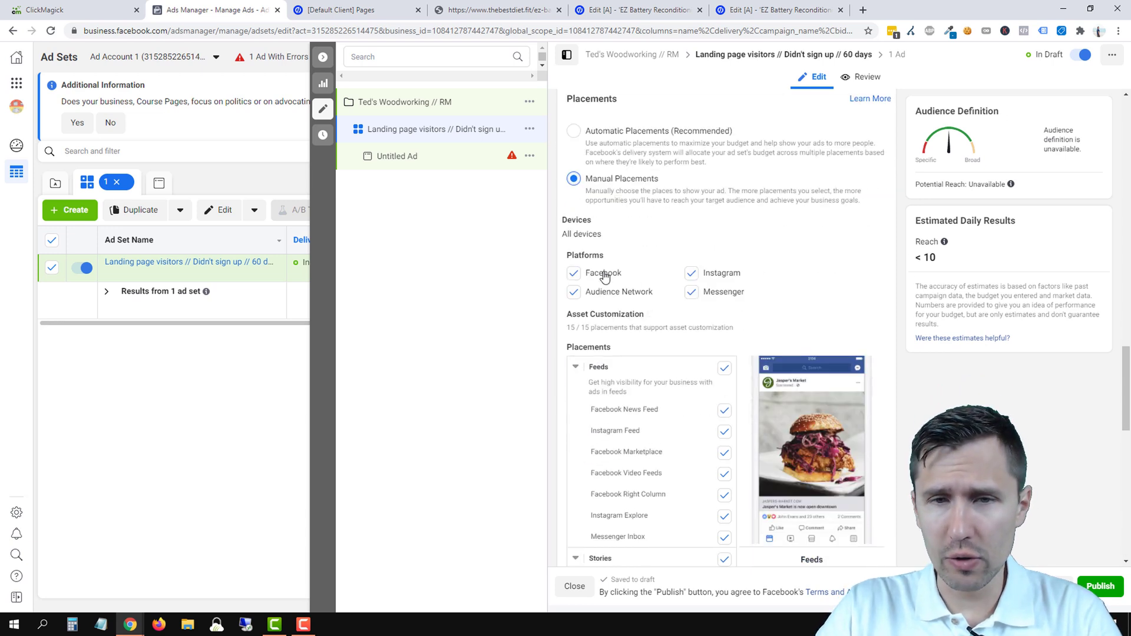
{"action": "scroll", "coordinate": [654, 371], "scroll_direction": "down", "scroll_amount": 2}
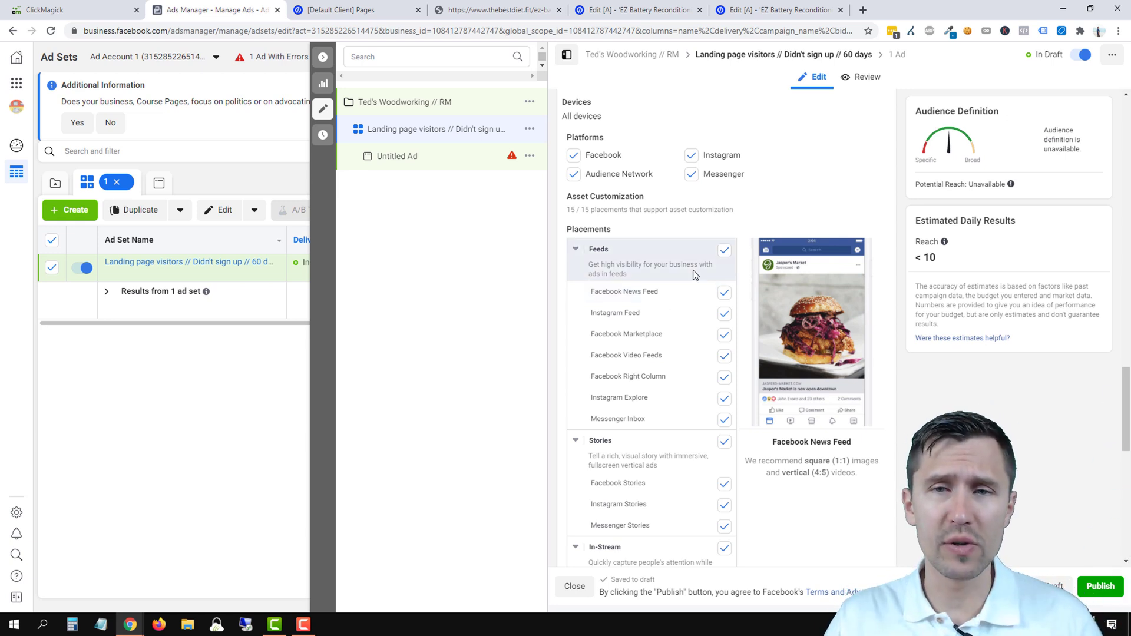
{"action": "scroll", "coordinate": [713, 269], "scroll_direction": "up", "scroll_amount": 4}
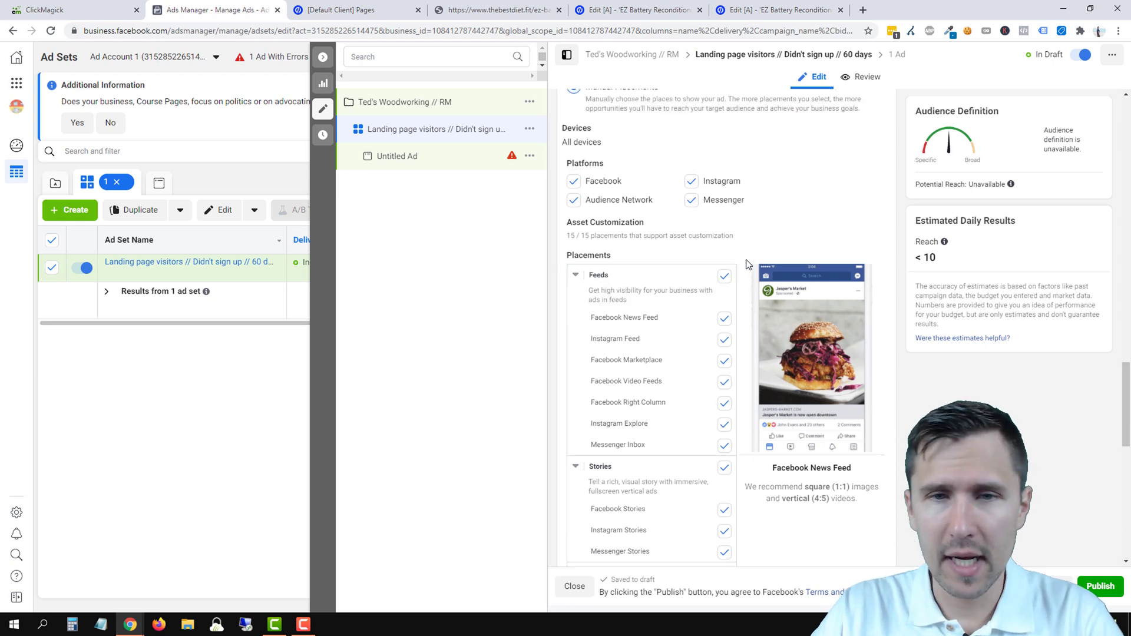
{"action": "left_click", "coordinate": [633, 260]}
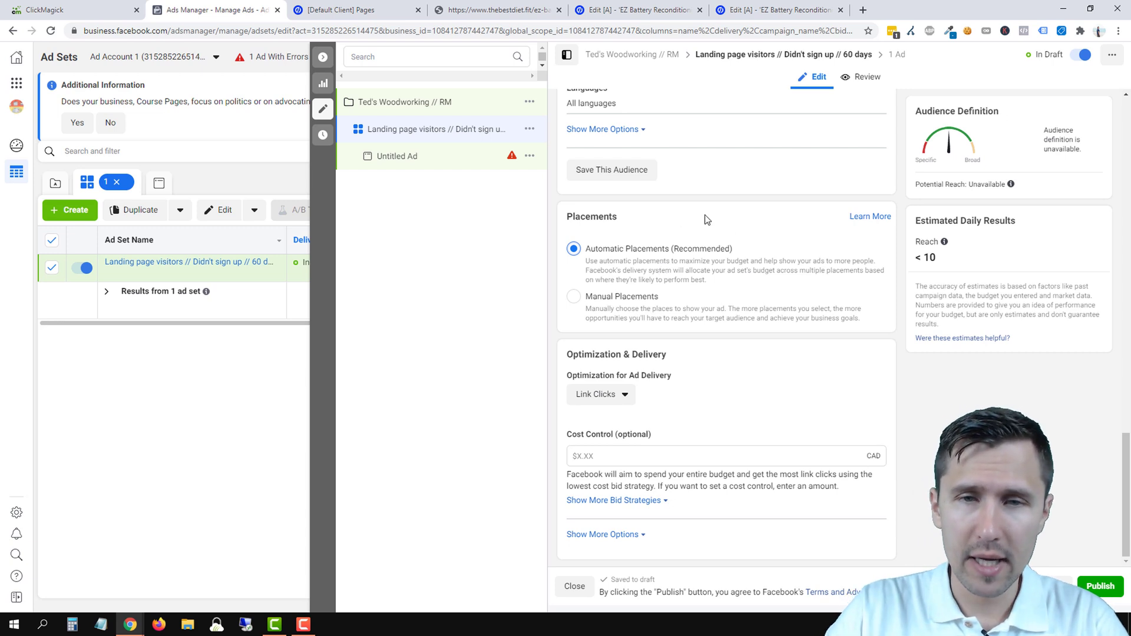
{"action": "left_click", "coordinate": [604, 457]}
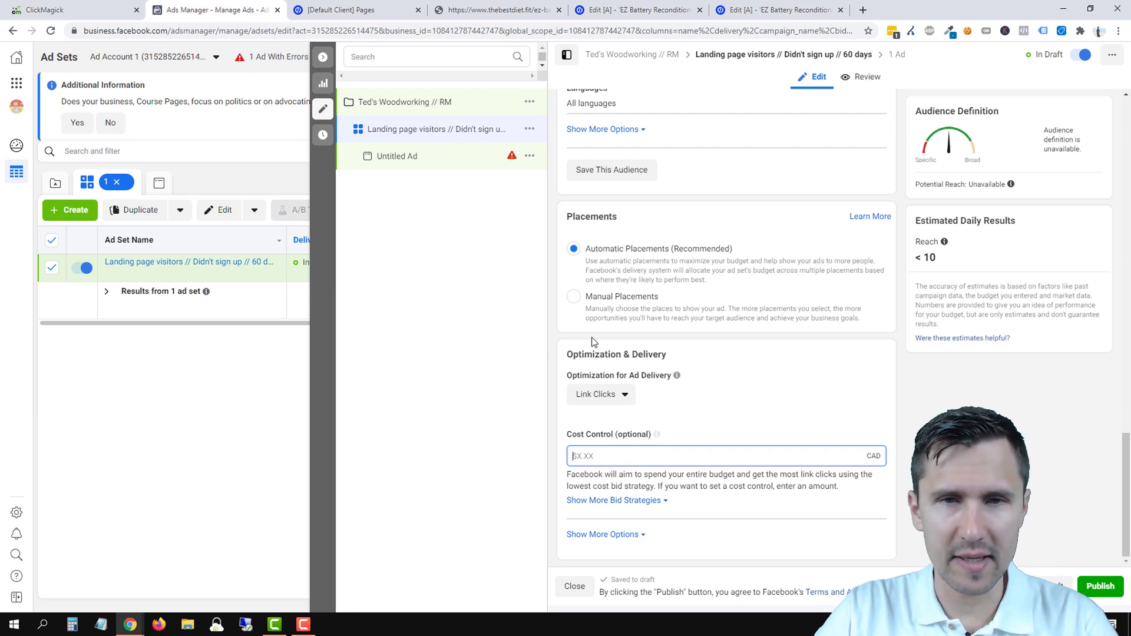
{"action": "left_click", "coordinate": [418, 156]}
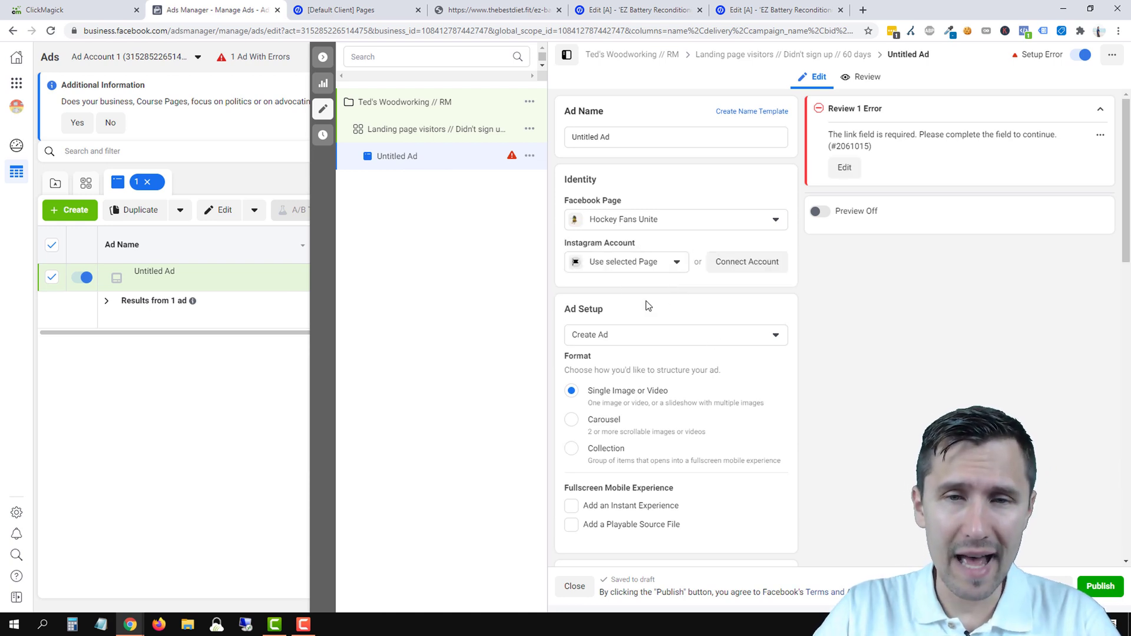
- Set Recondition Old Batteries as the ad's Facebook Page
{"action": "scroll", "coordinate": [648, 306], "scroll_direction": "down", "scroll_amount": 1}
{"action": "left_click", "coordinate": [653, 163]}
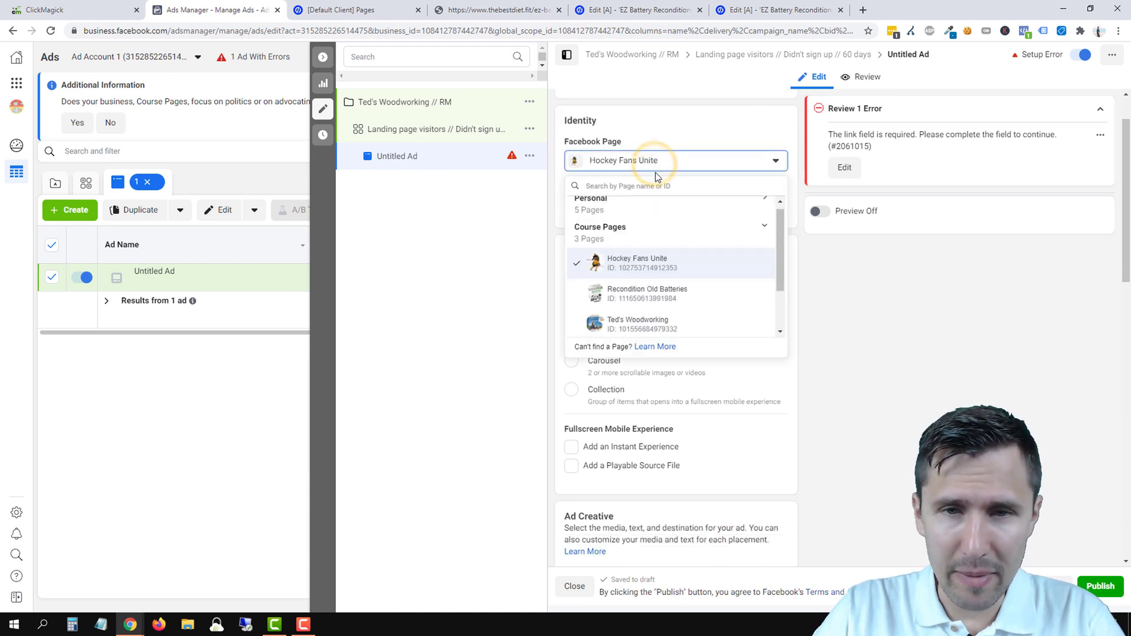
{"action": "scroll", "coordinate": [654, 271], "scroll_direction": "down", "scroll_amount": 1}
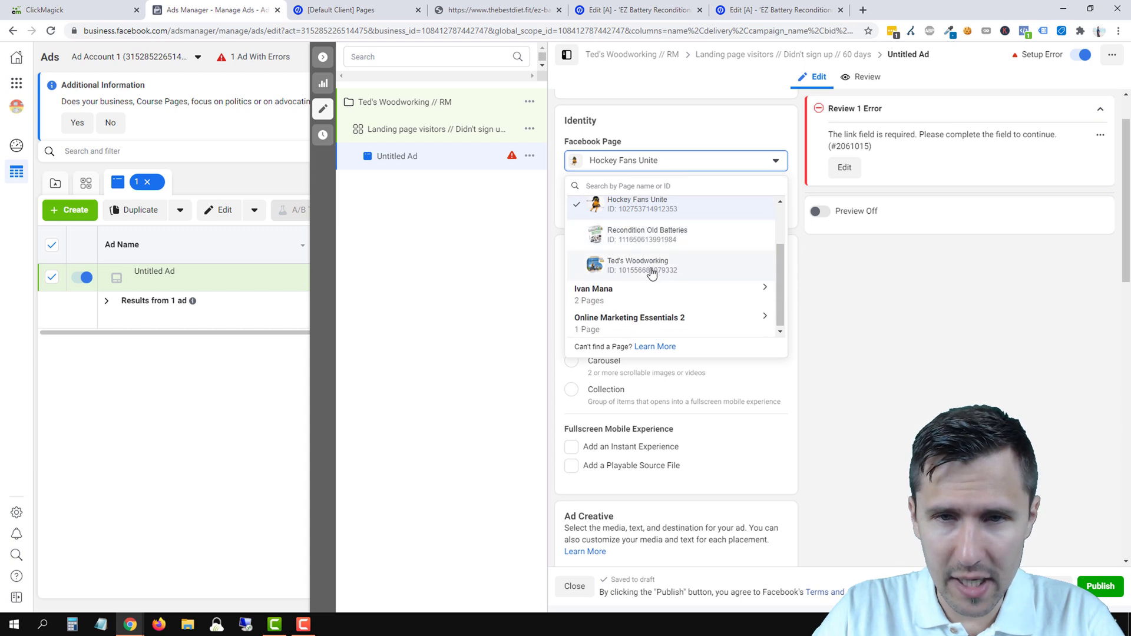
{"action": "left_click", "coordinate": [641, 235]}
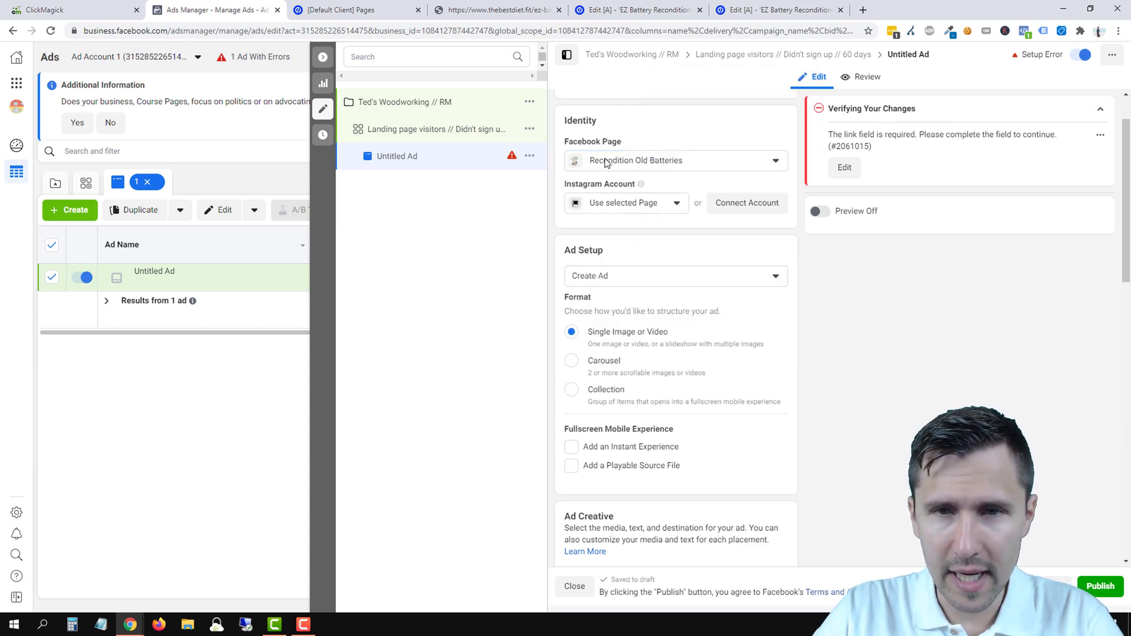
- Show the Add Media options, then switch to the Battery Saver landing-page tab
{"action": "scroll", "coordinate": [726, 309], "scroll_direction": "down", "scroll_amount": 2}
{"action": "scroll", "coordinate": [728, 309], "scroll_direction": "down", "scroll_amount": 3}
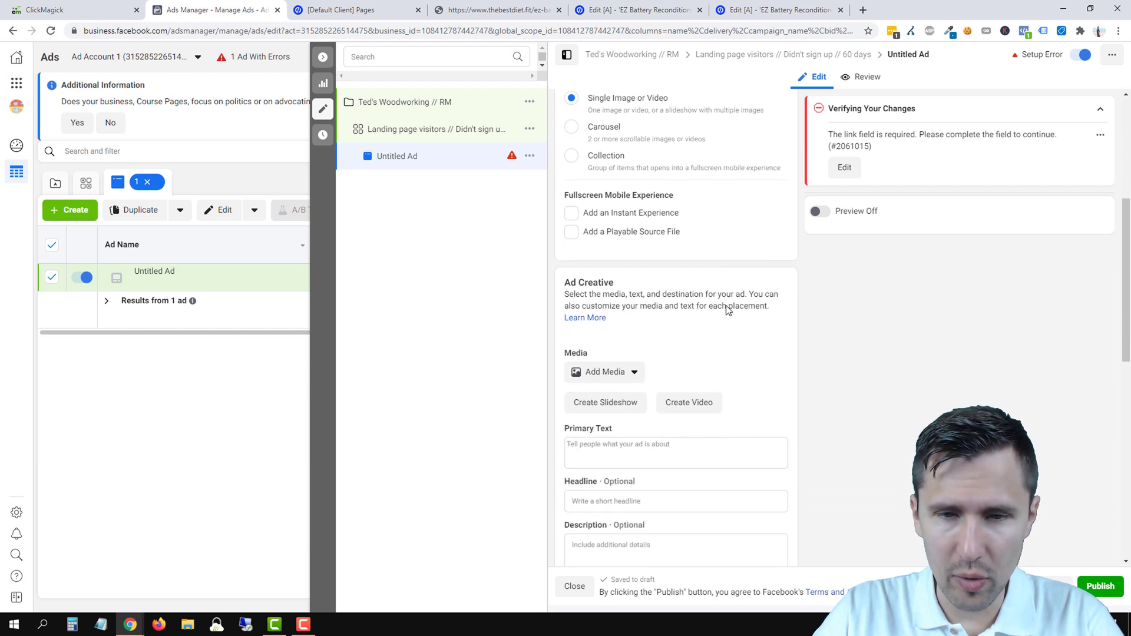
{"action": "left_click", "coordinate": [604, 317]}
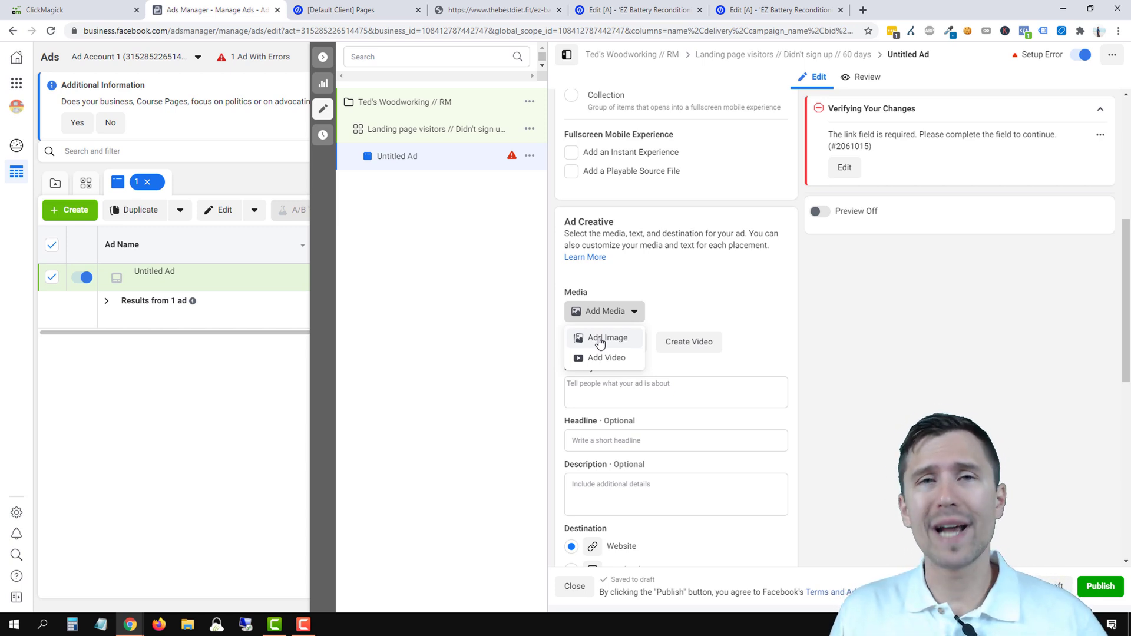
{"action": "left_click", "coordinate": [527, 9]}
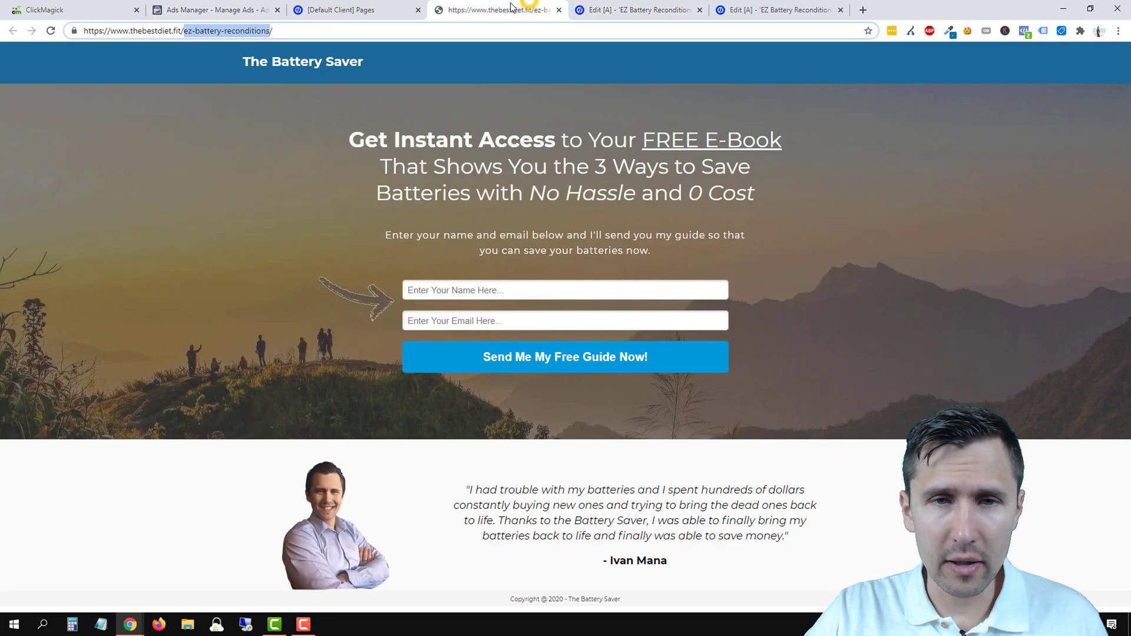
- Move the thebestdiet.fit landing-page tab next to Ads Manager and return to the ad editor
{"action": "left_click_drag", "start_coordinate": [471, 5], "coordinate": [344, 6]}
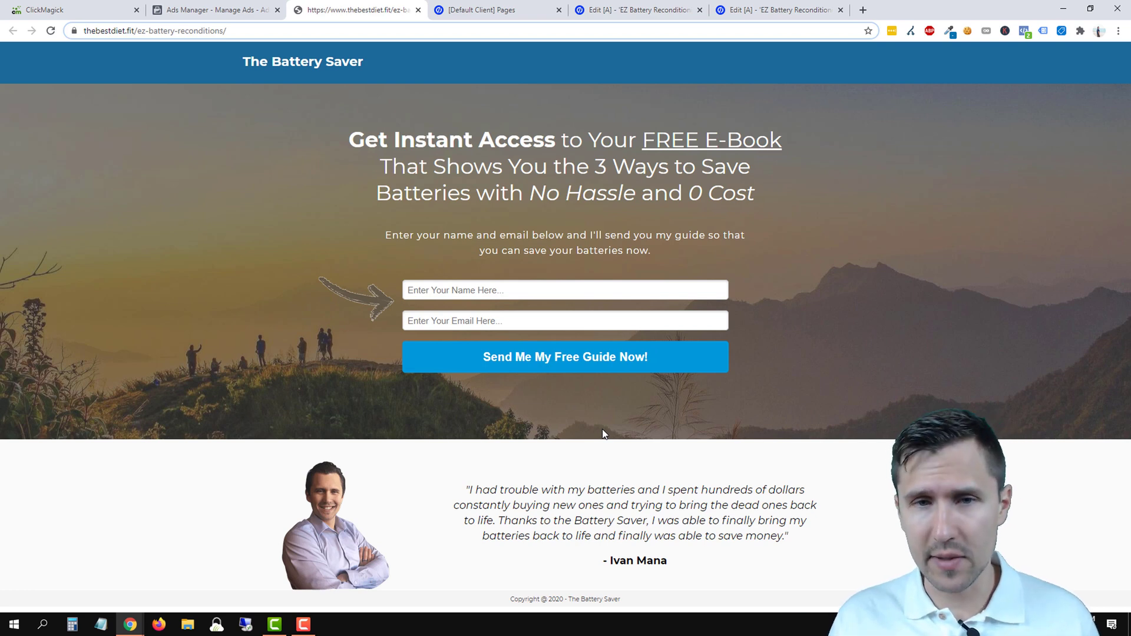
{"action": "left_click", "coordinate": [195, 10]}
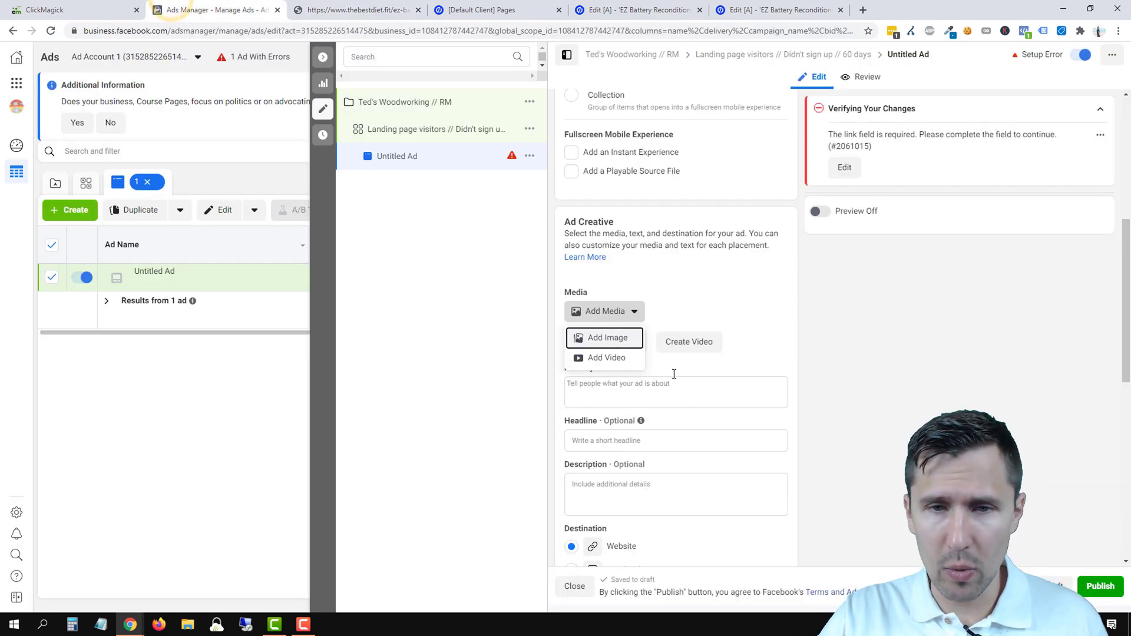
- Add the red car-battery photo as the ad's image, then go to the landing-page tab
{"action": "left_click", "coordinate": [611, 341]}
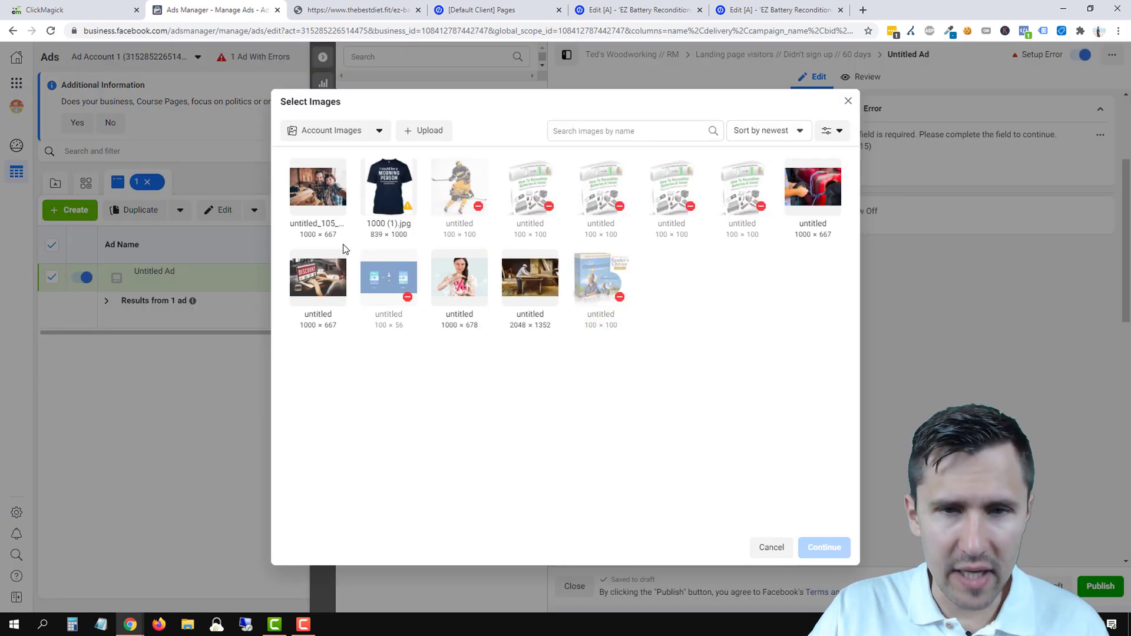
{"action": "left_click", "coordinate": [812, 187]}
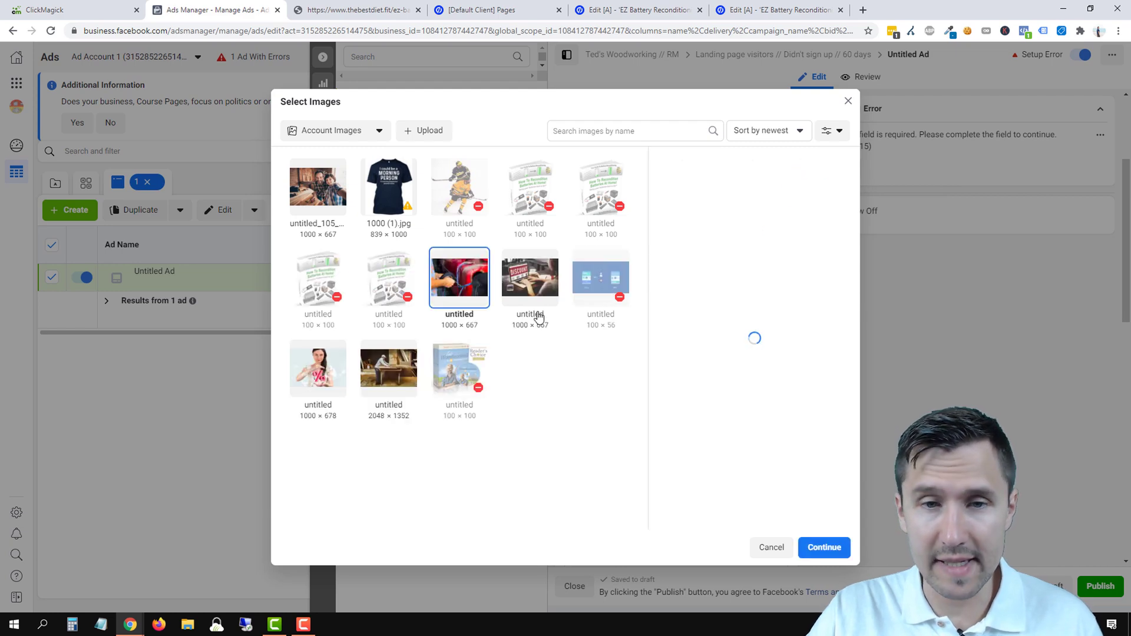
{"action": "left_click", "coordinate": [833, 549]}
{"action": "scroll", "coordinate": [729, 413], "scroll_direction": "down", "scroll_amount": 2}
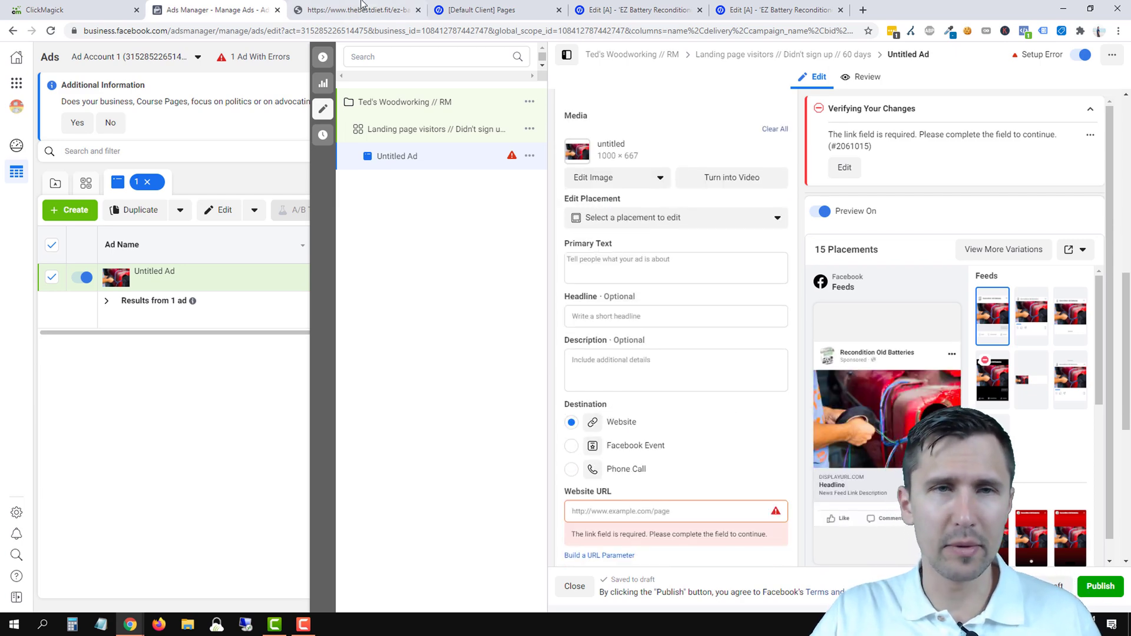
{"action": "left_click", "coordinate": [347, 13]}
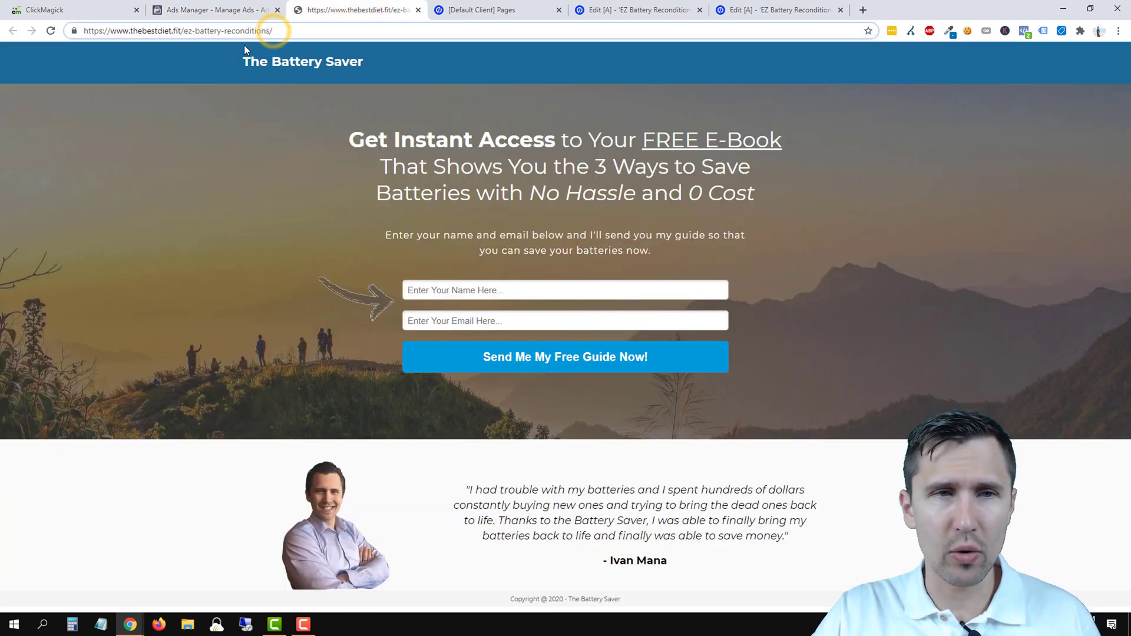
- Copy the landing page's URL from the address bar and switch to ClickMagick
{"action": "left_click", "coordinate": [209, 31]}
{"action": "key", "text": "super+c"}
{"action": "right_click", "coordinate": [213, 31]}
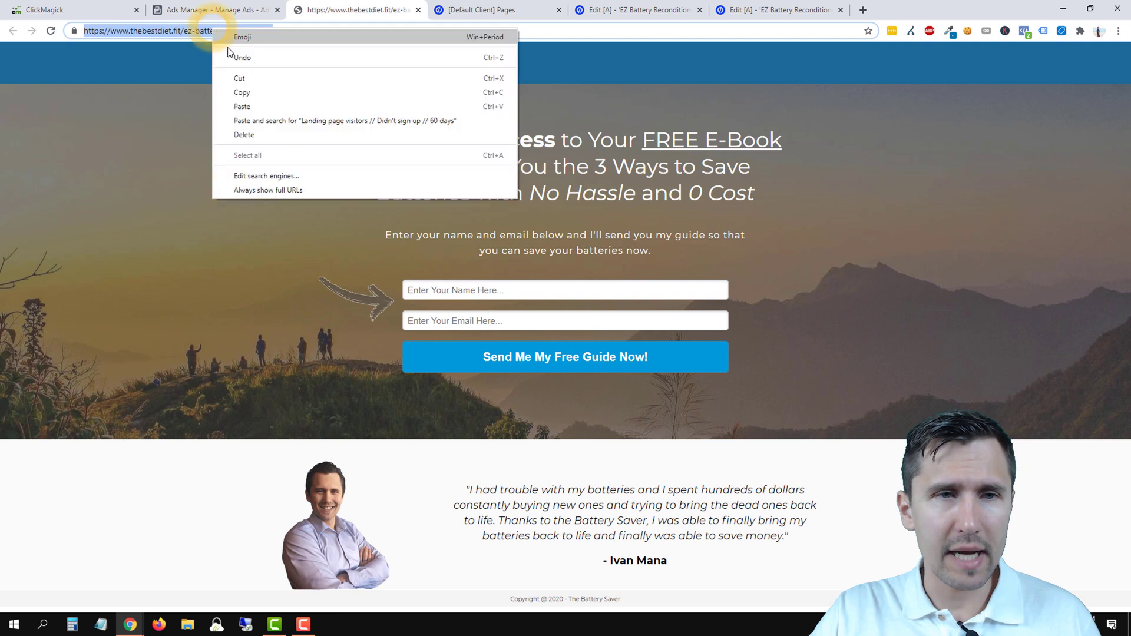
{"action": "left_click", "coordinate": [248, 92]}
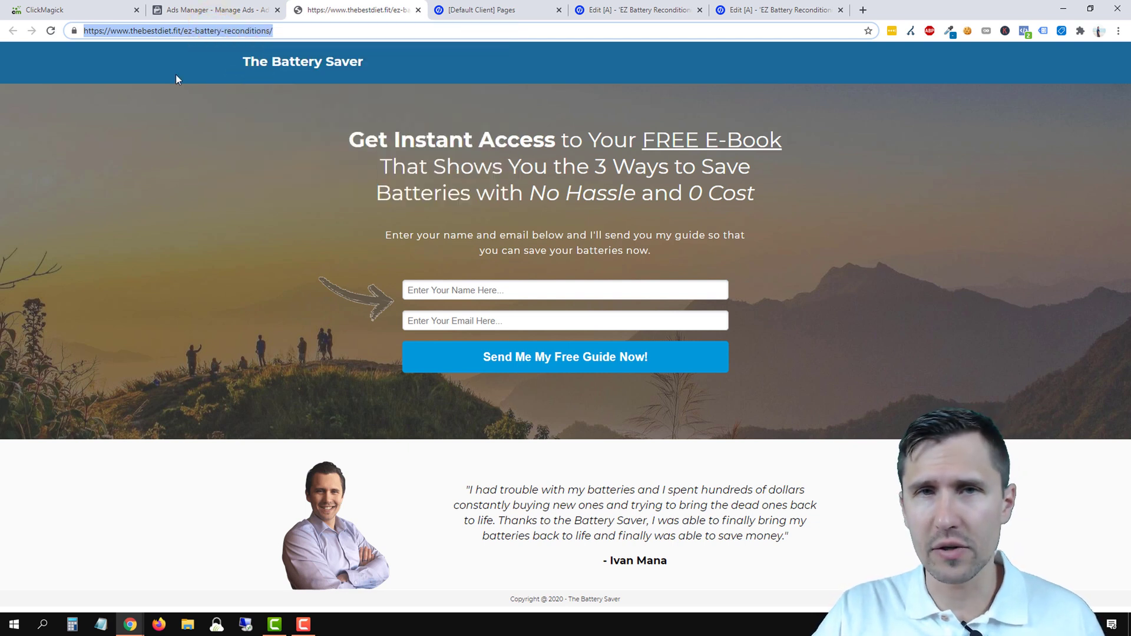
{"action": "left_click", "coordinate": [77, 9]}
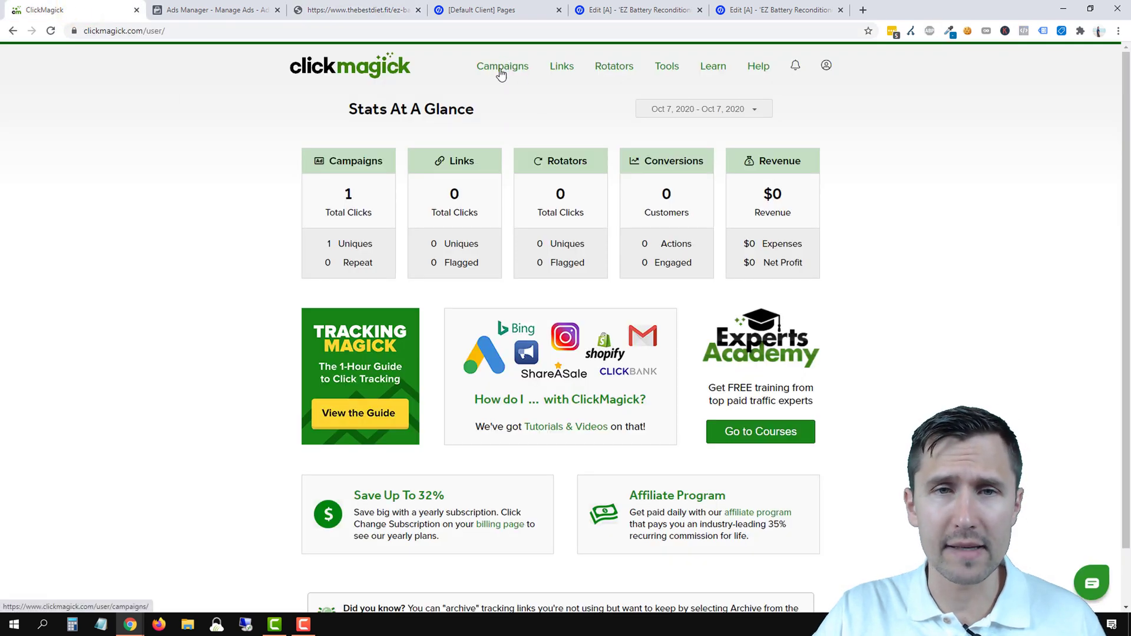
- Open ClickMagick's Campaign URL Builder from Campaigns and paste the landing page URL as the link
{"action": "left_click", "coordinate": [500, 70]}
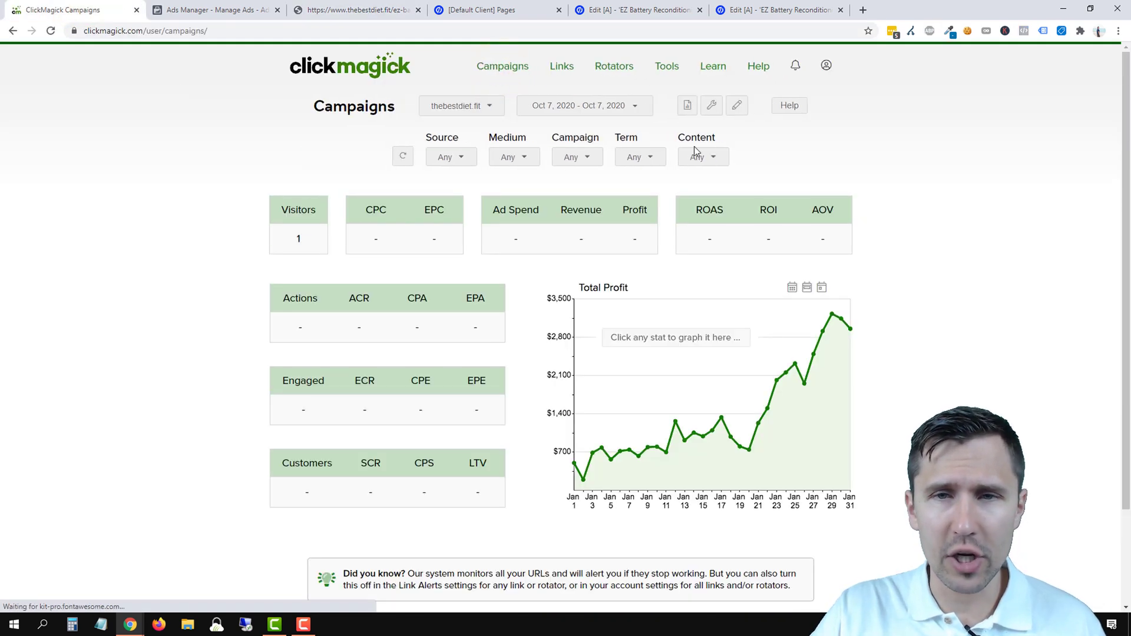
{"action": "left_click", "coordinate": [711, 106]}
{"action": "left_click", "coordinate": [670, 148]}
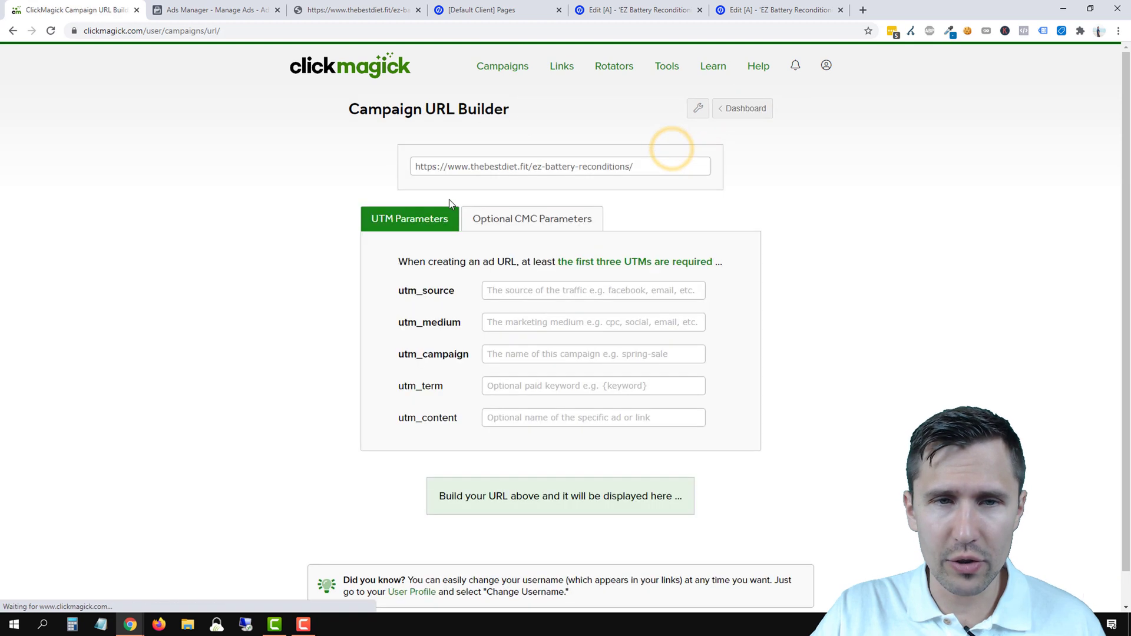
{"action": "triple_click", "coordinate": [480, 165]}
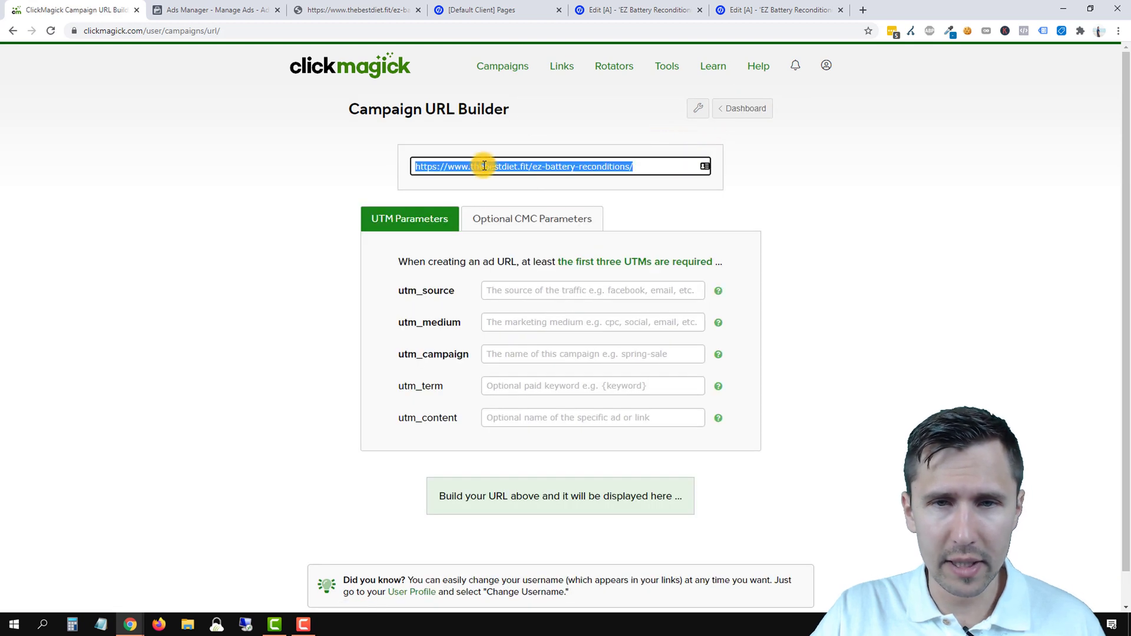
{"action": "right_click", "coordinate": [607, 165]}
{"action": "left_click", "coordinate": [635, 219]}
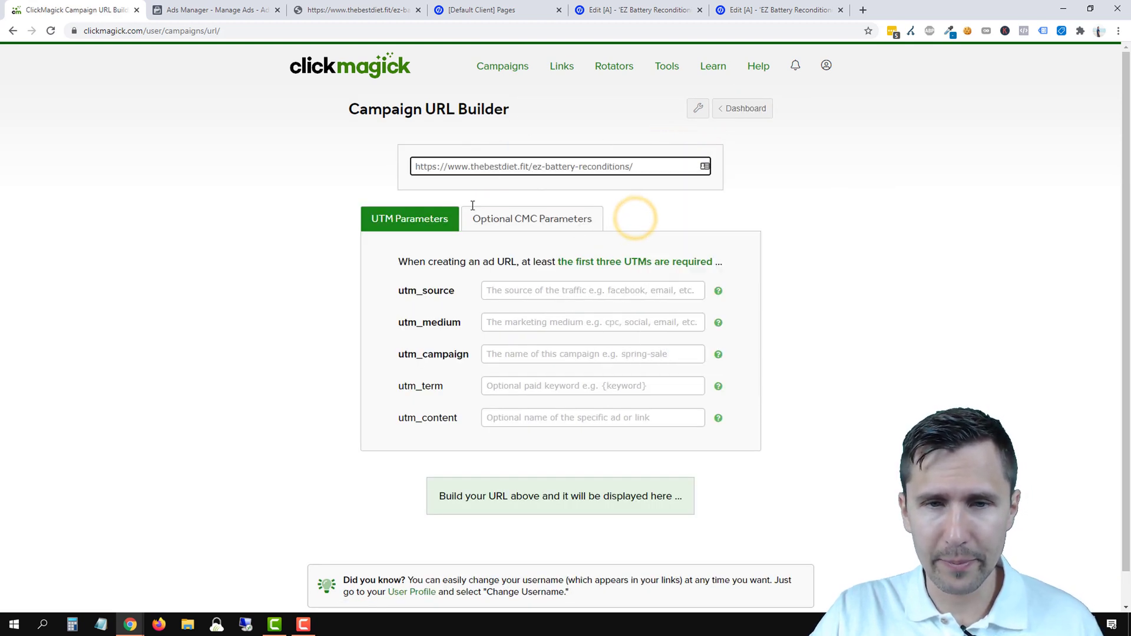
- Fill the UTM fields: source facebook, medium traffic, campaign ez-battery, term no-signups, content testimonial
{"action": "left_click", "coordinate": [513, 290]}
{"action": "type", "text": "facebook"}
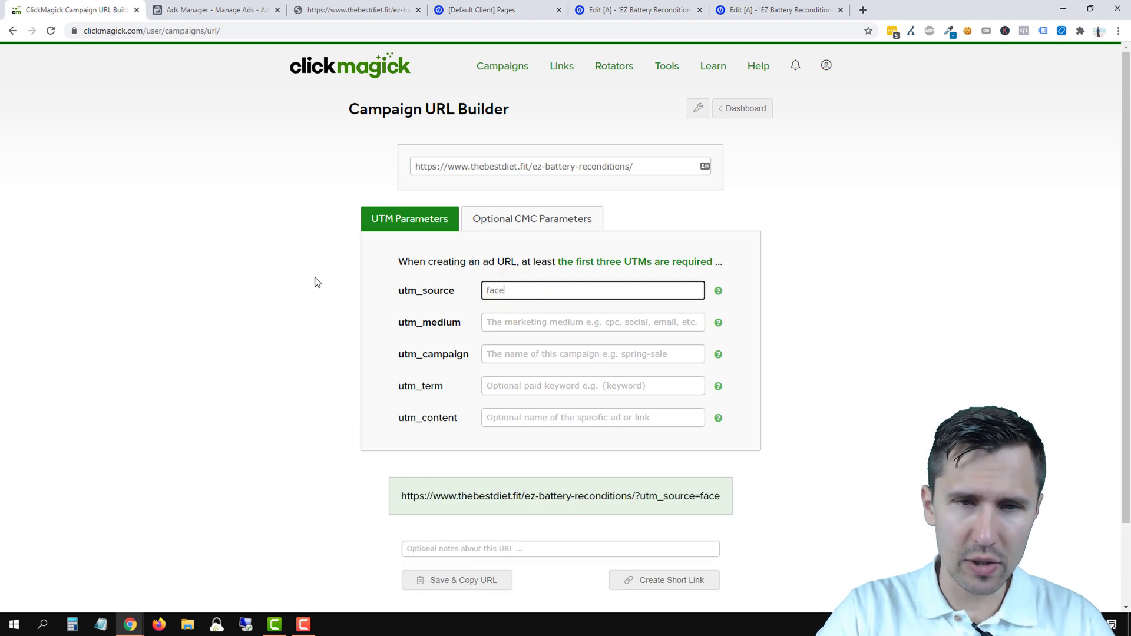
{"action": "key", "text": "Tab"}
{"action": "key", "text": "Tab"}
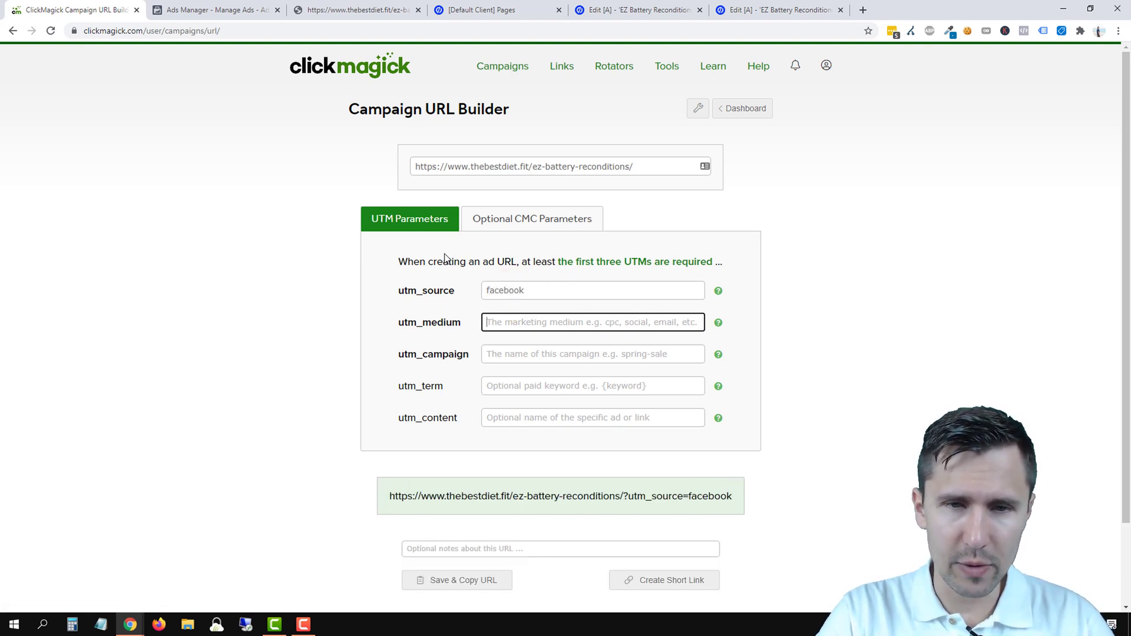
{"action": "type", "text": "traffic"}
{"action": "key", "text": "Tab"}
{"action": "key", "text": "Tab"}
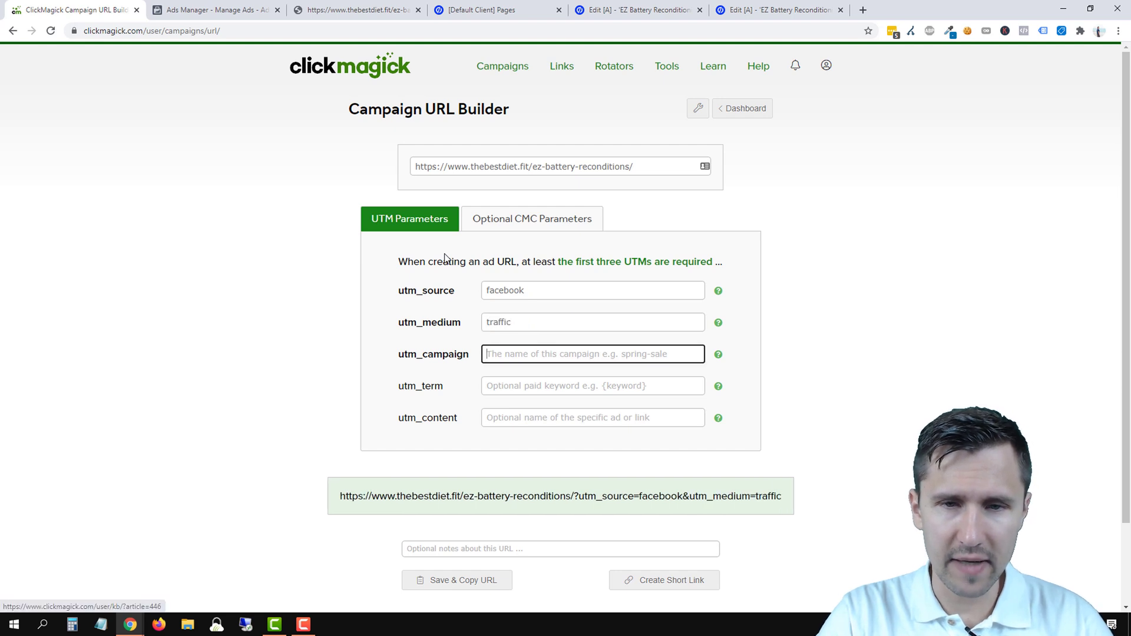
{"action": "type", "text": "ez-battery"}
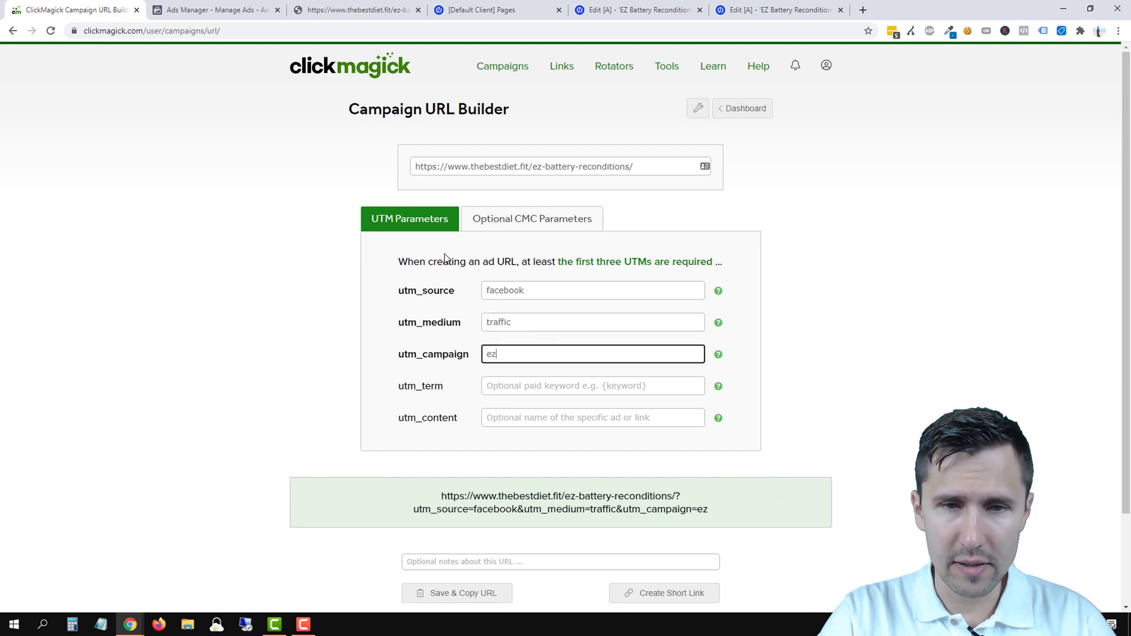
{"action": "key", "text": "Tab"}
{"action": "key", "text": "Tab"}
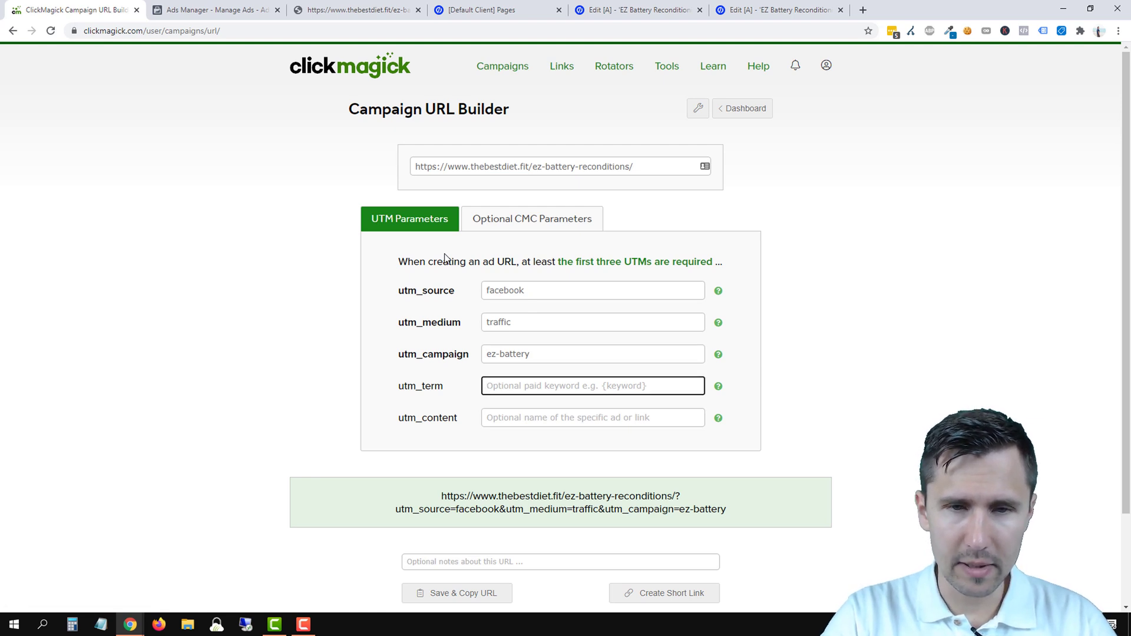
{"action": "type", "text": "didn"}
{"action": "key", "text": "BackSpace"}
{"action": "key", "text": "BackSpace"}
{"action": "key", "text": "BackSpace"}
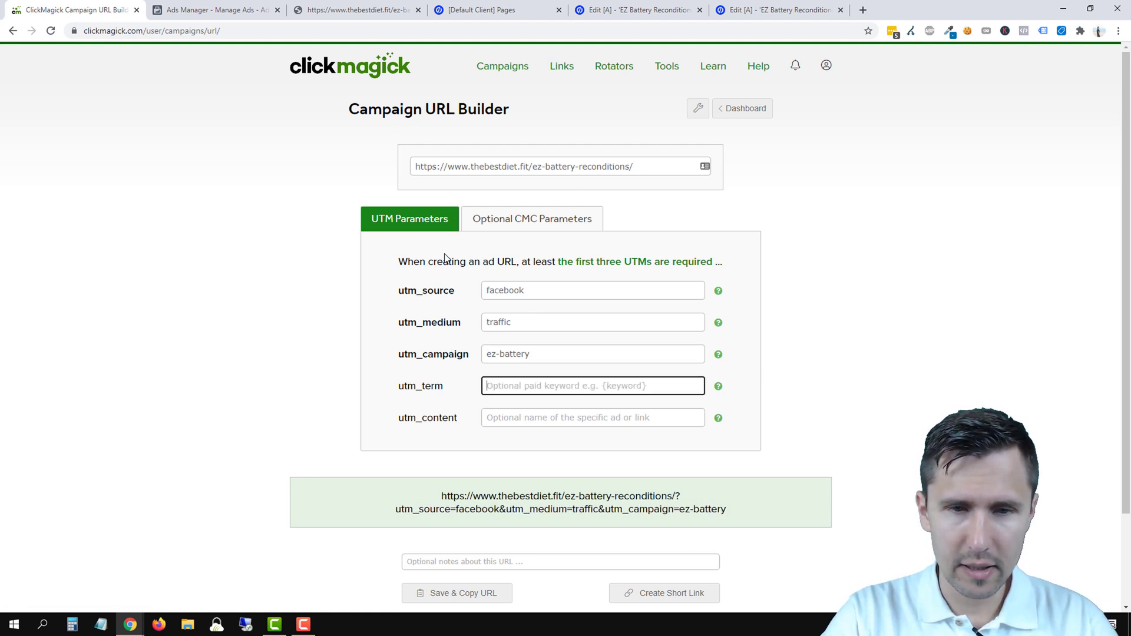
{"action": "type", "text": "no-signups"}
{"action": "key", "text": "Tab"}
{"action": "key", "text": "Tab"}
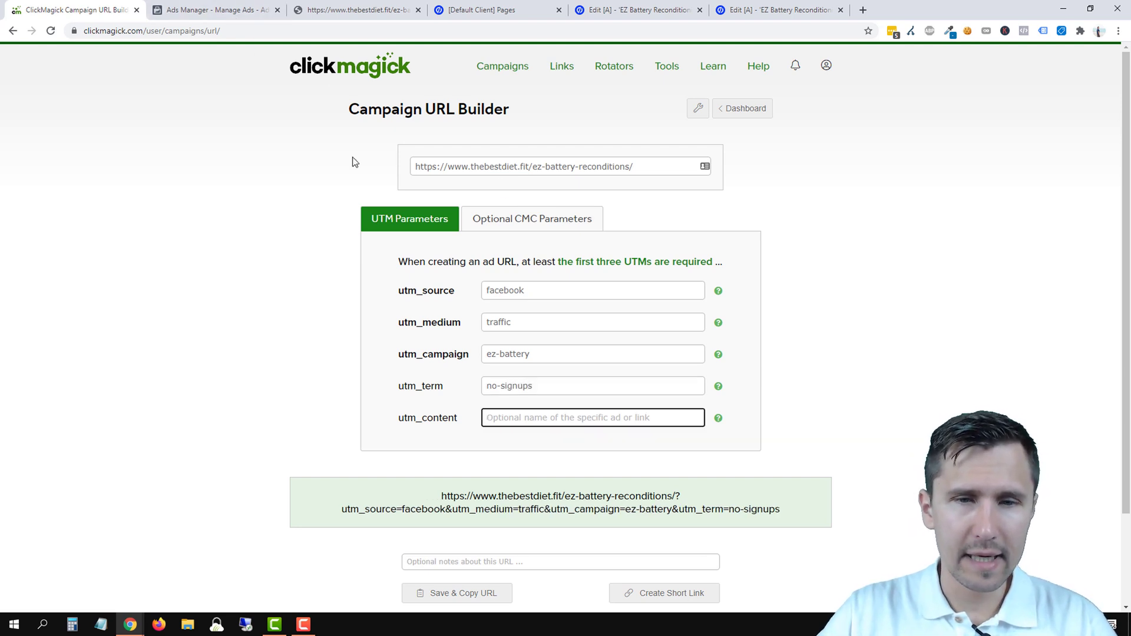
{"action": "type", "text": "testimo"}
{"action": "type", "text": "nial"}
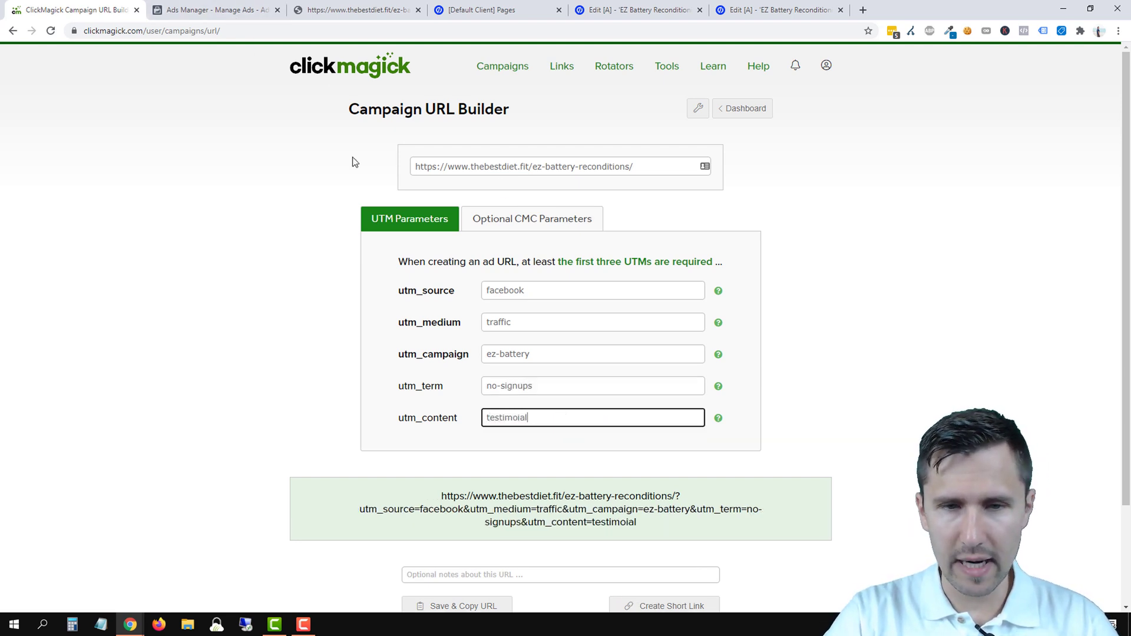
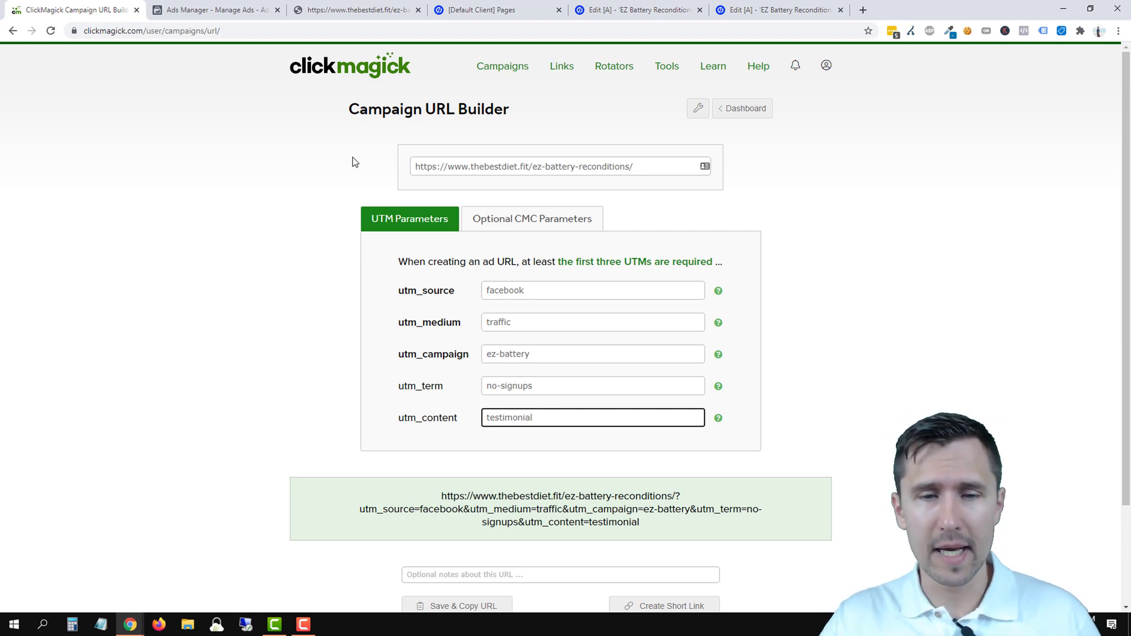
- Save and copy the UTM-tagged battery landing-page URL in ClickMagick, then return to the Facebook ad editor
{"action": "scroll", "coordinate": [377, 365], "scroll_direction": "down", "scroll_amount": 2}
{"action": "left_click", "coordinate": [448, 490]}
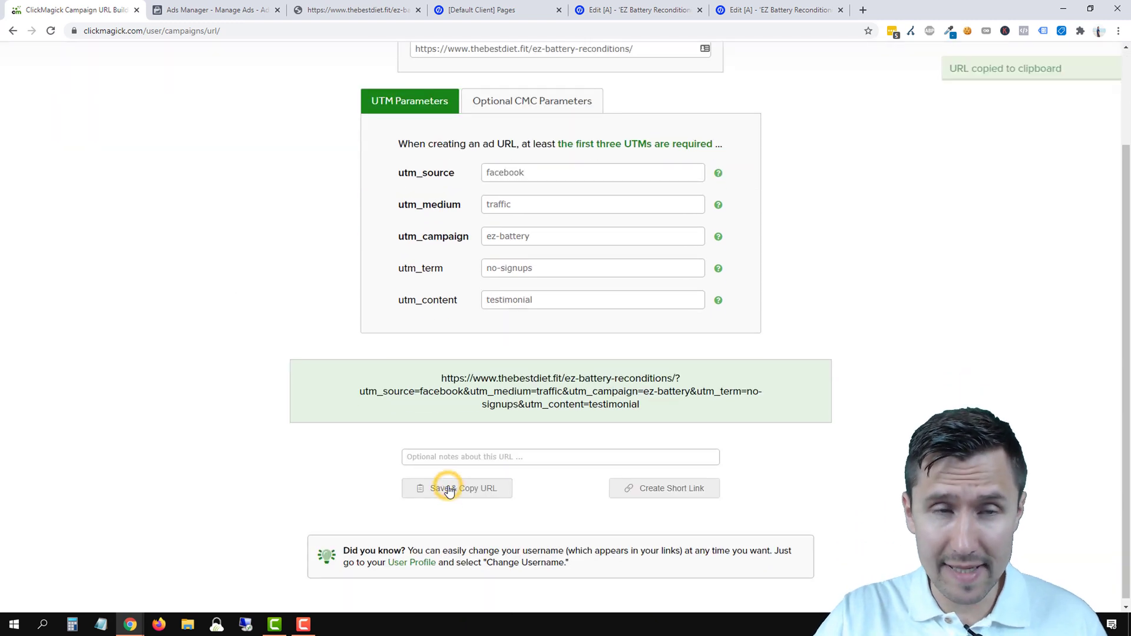
{"action": "scroll", "coordinate": [549, 411], "scroll_direction": "up", "scroll_amount": 2}
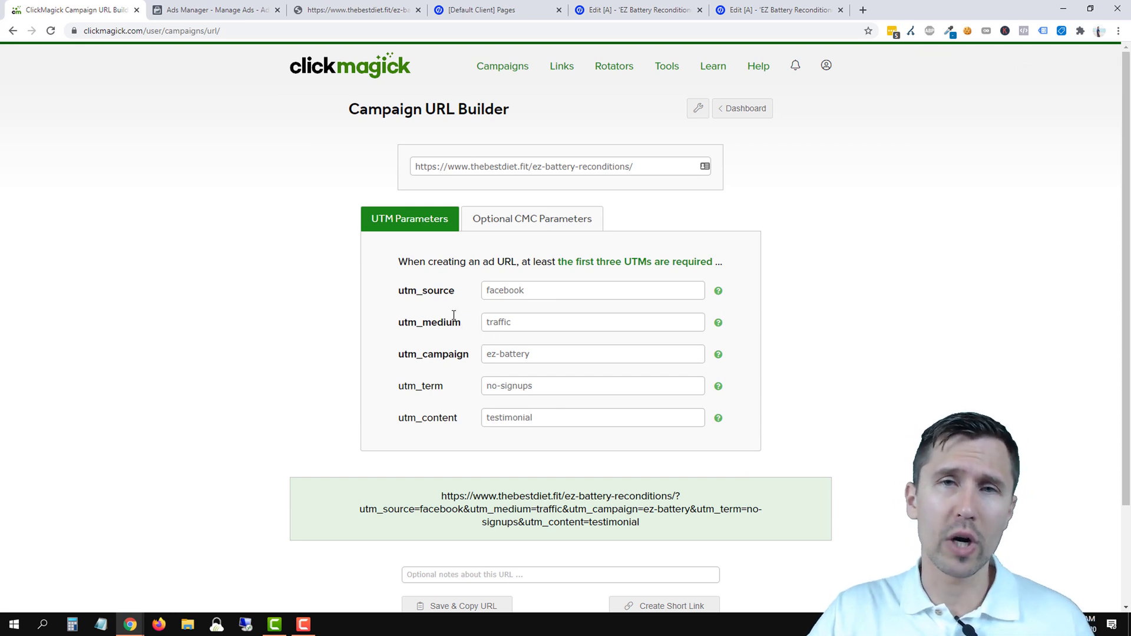
{"action": "left_click", "coordinate": [328, 10]}
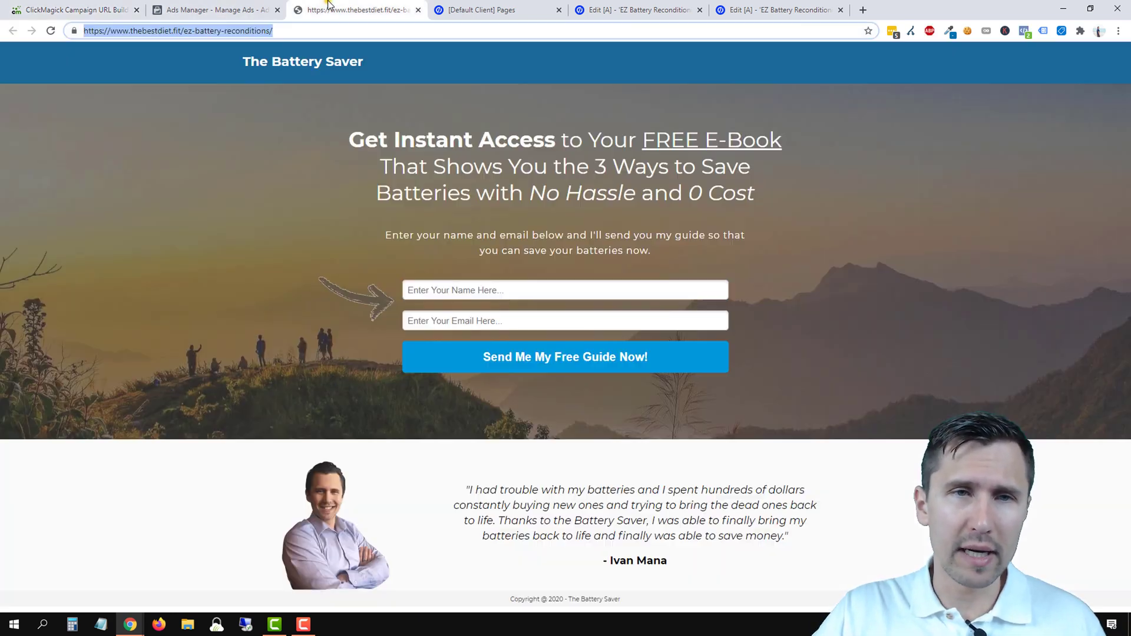
{"action": "left_click", "coordinate": [229, 7]}
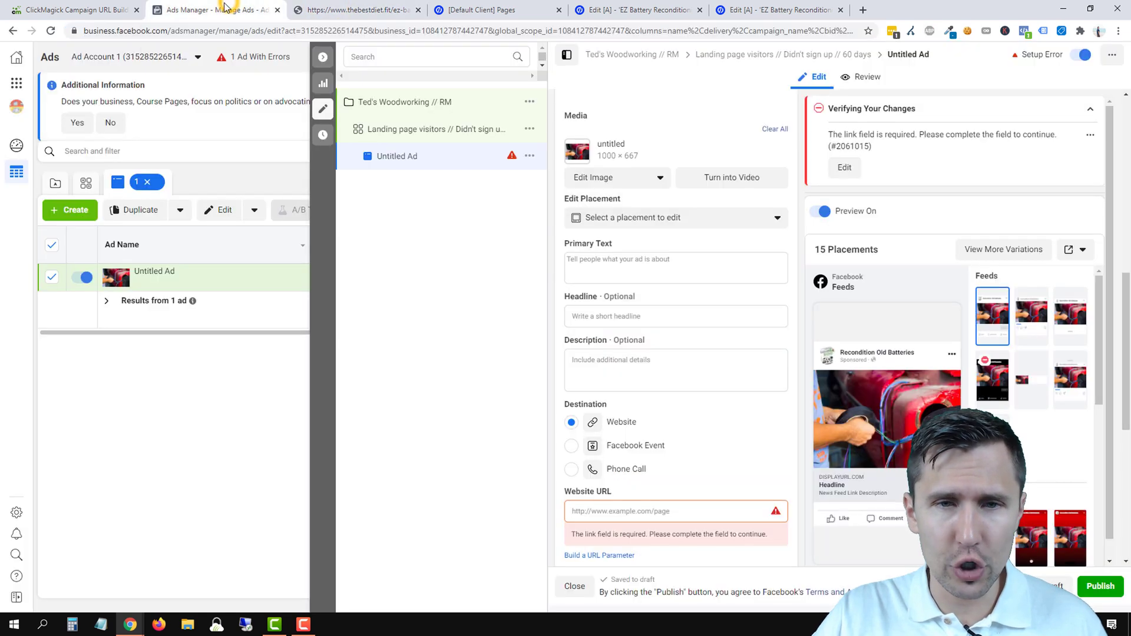
- Paste the UTM-tagged landing-page link into the ad's Website URL field
{"action": "left_click", "coordinate": [610, 511]}
{"action": "right_click", "coordinate": [608, 512]}
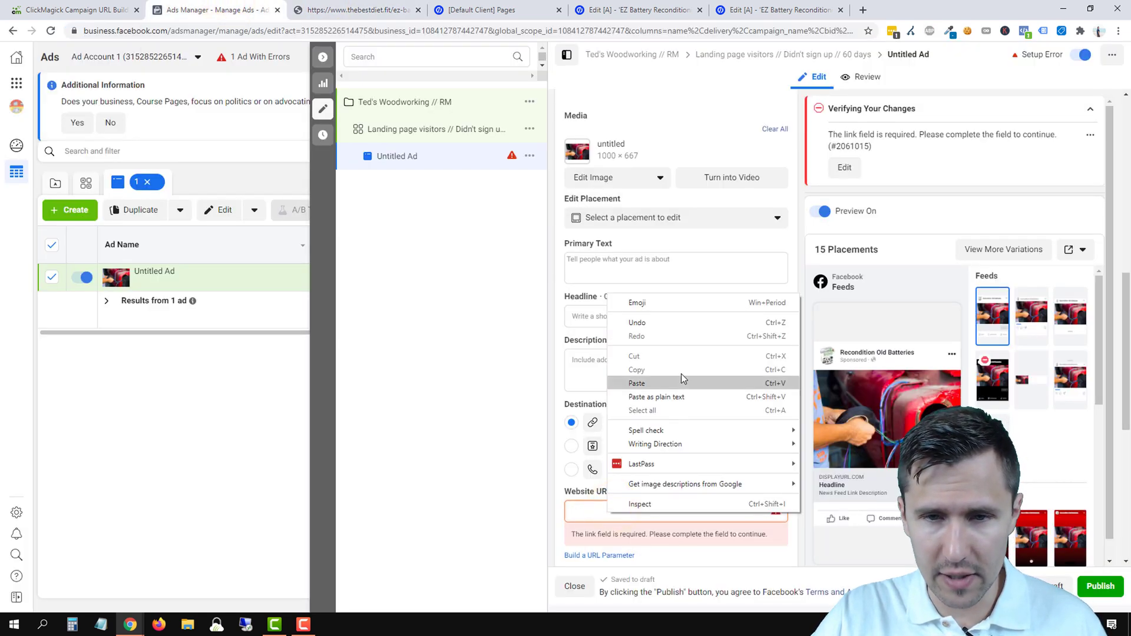
{"action": "left_click", "coordinate": [637, 384]}
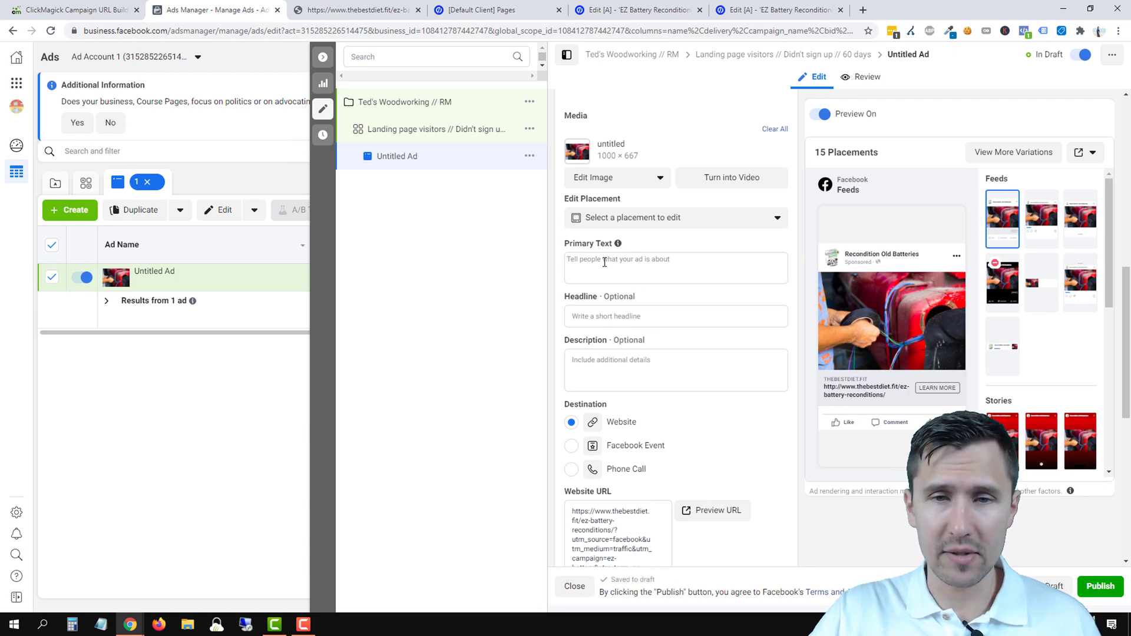
- Begin the headline with 'Free E-Book Reveals', using the landing page's wording
{"action": "left_click", "coordinate": [595, 319]}
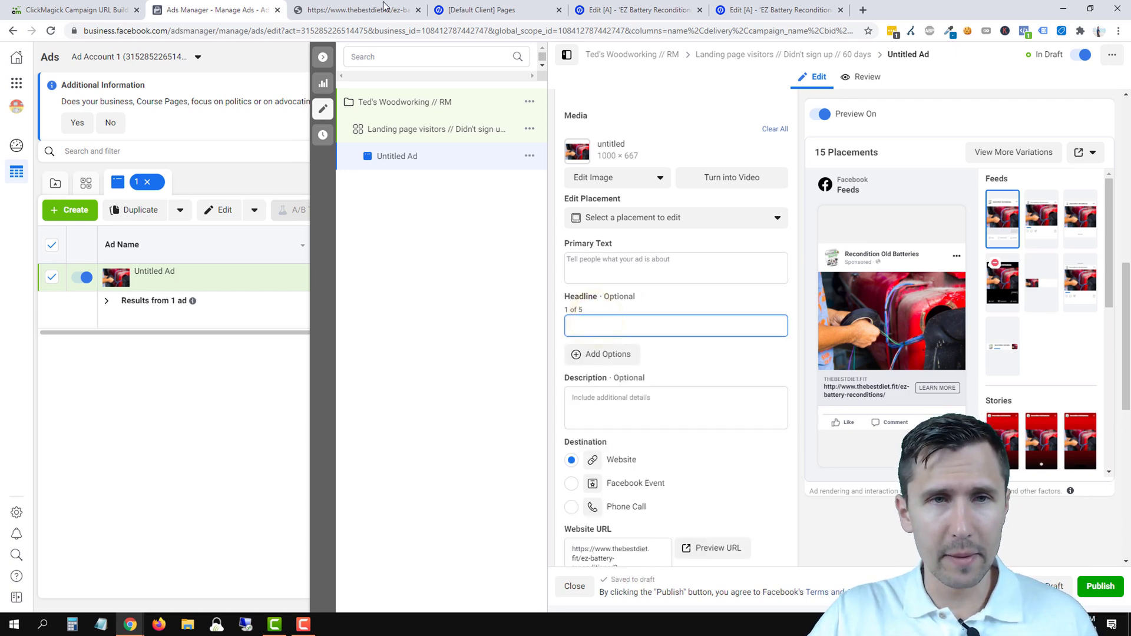
{"action": "left_click", "coordinate": [356, 10]}
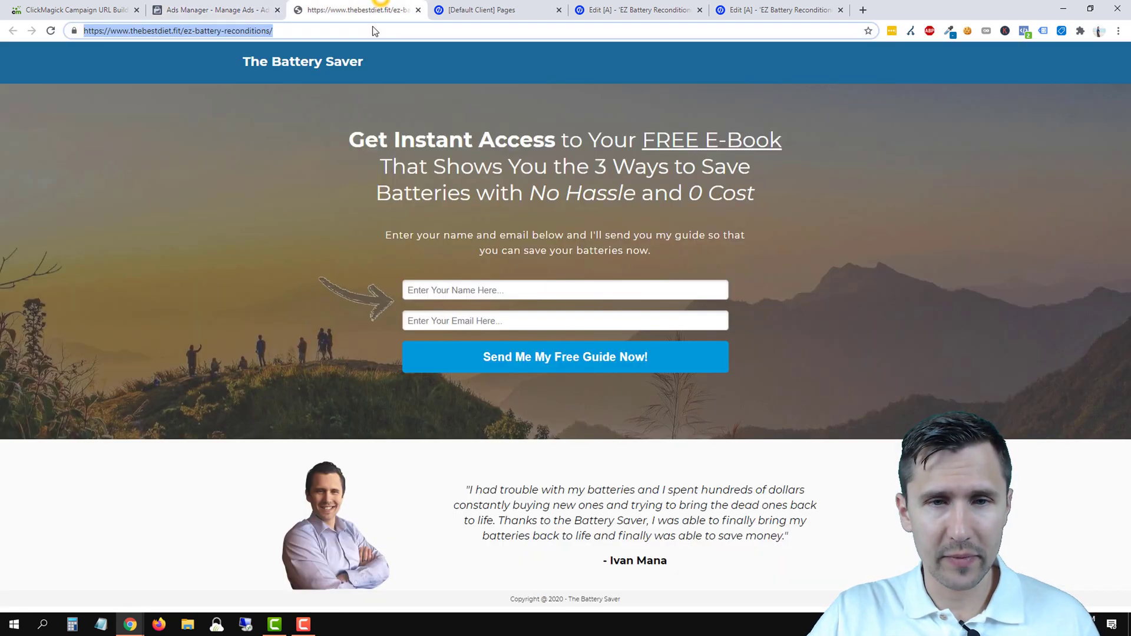
{"action": "left_click", "coordinate": [210, 7]}
{"action": "type", "text": "F"}
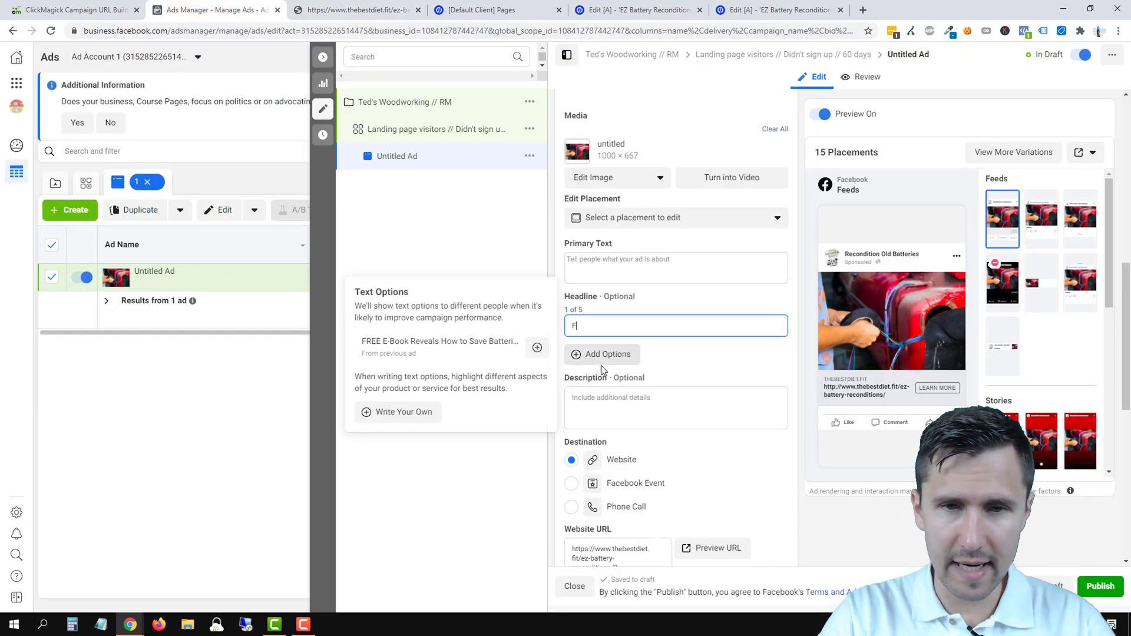
{"action": "type", "text": "ree e"}
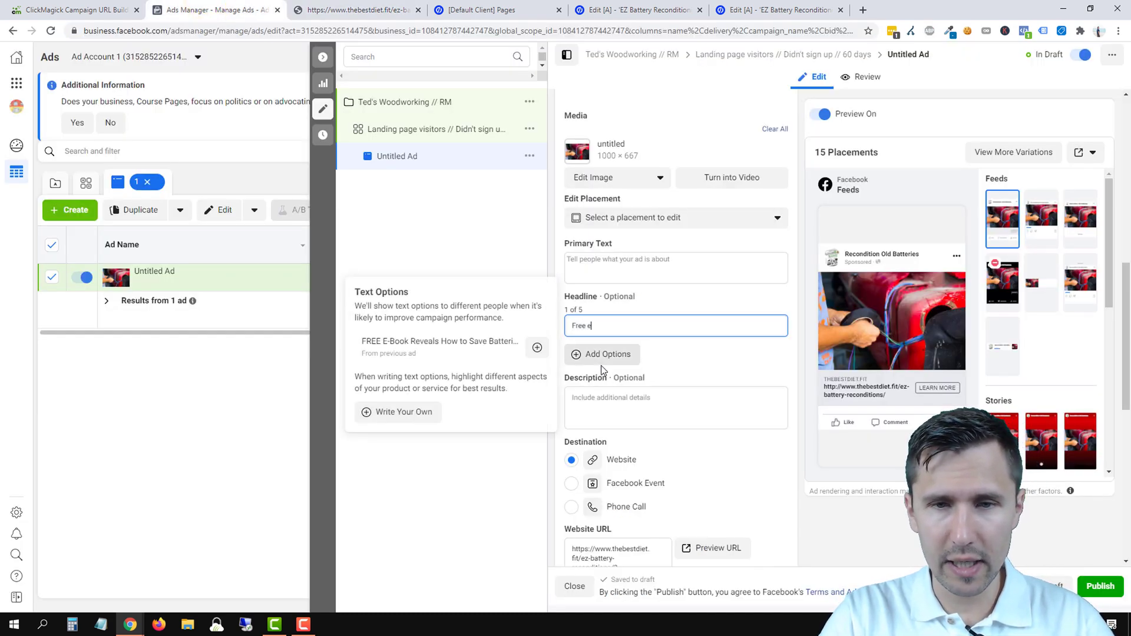
{"action": "key", "text": "BackSpace"}
{"action": "type", "text": "E-"}
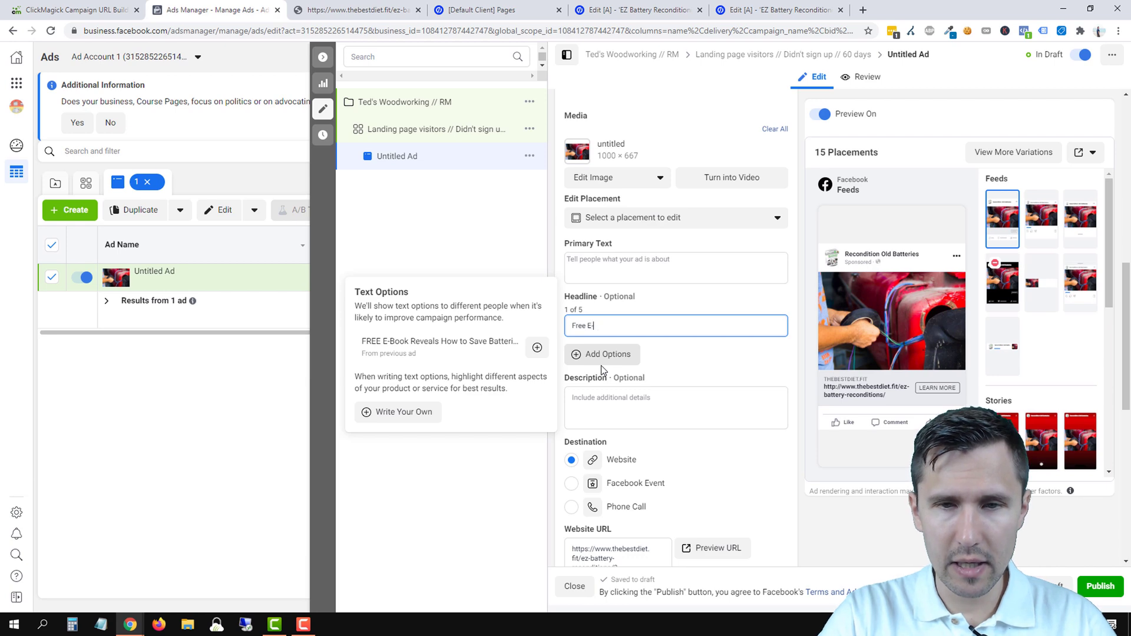
{"action": "type", "text": "Book Reveals"}
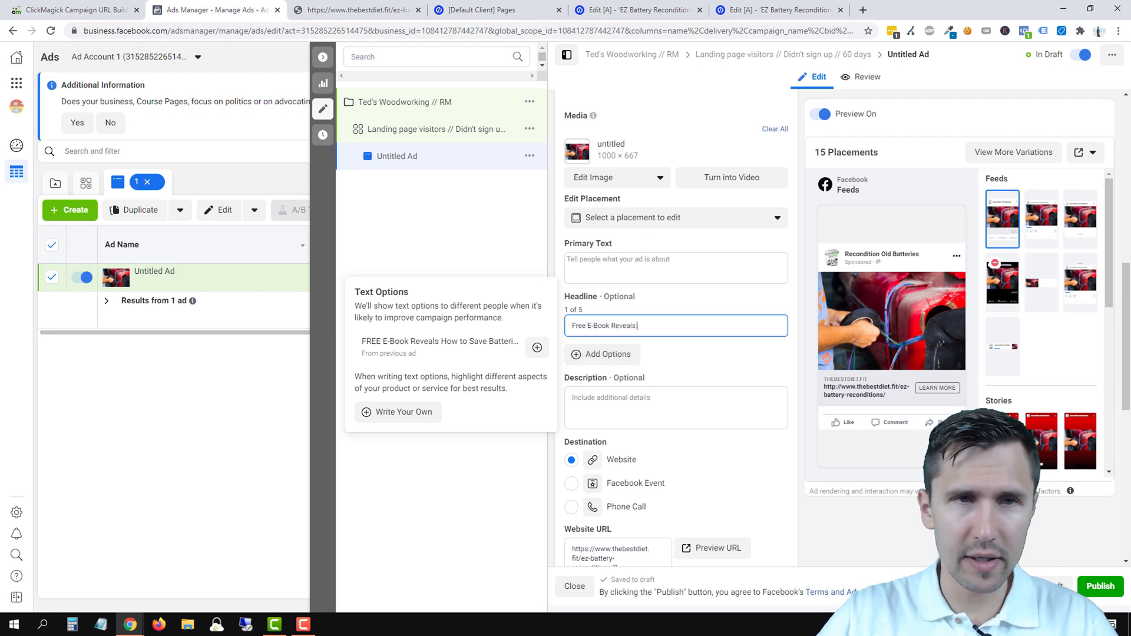
- Complete the headline as 'Free E-Book Reveals 3 Ways to Save Batteries With No Cost'
{"action": "left_click", "coordinate": [353, 10]}
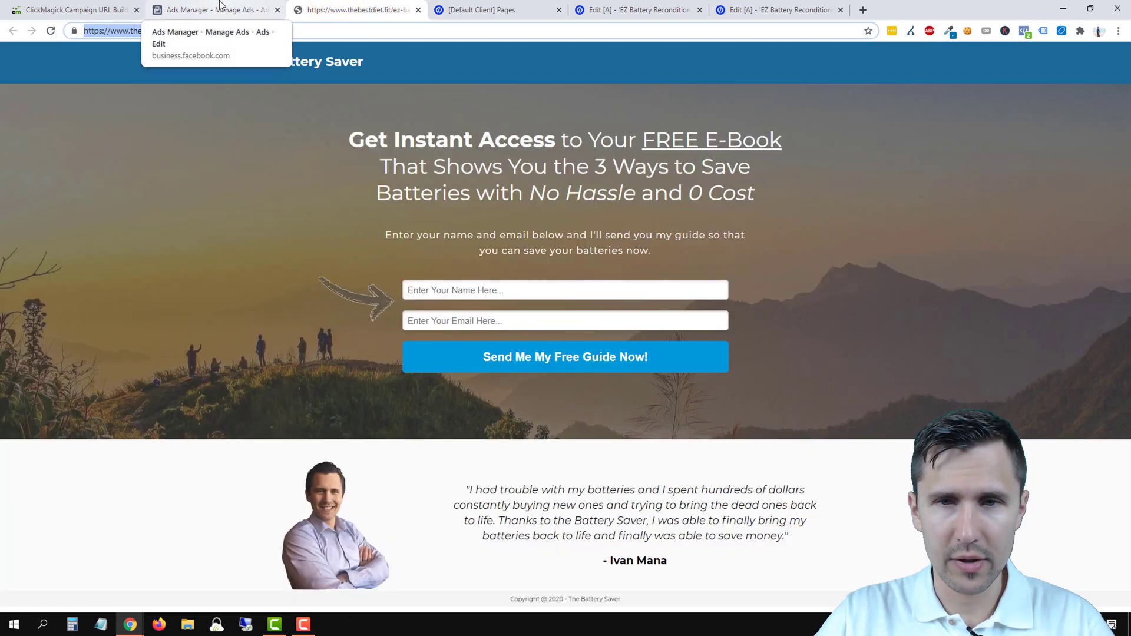
{"action": "left_click", "coordinate": [219, 4]}
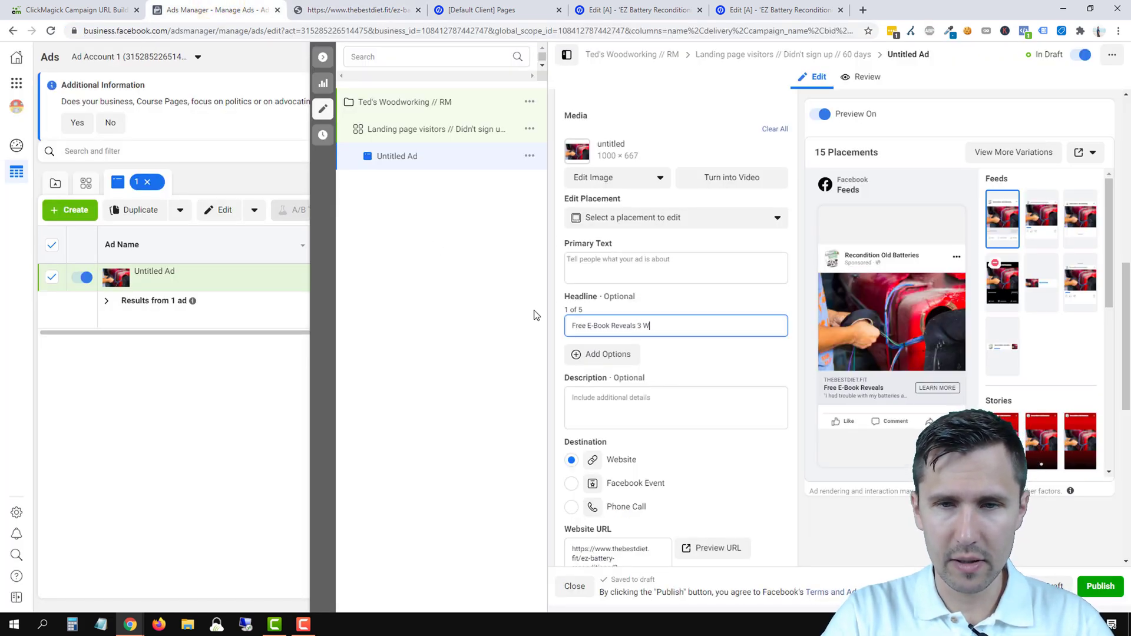
{"action": "type", "text": "ays to Save Batte"}
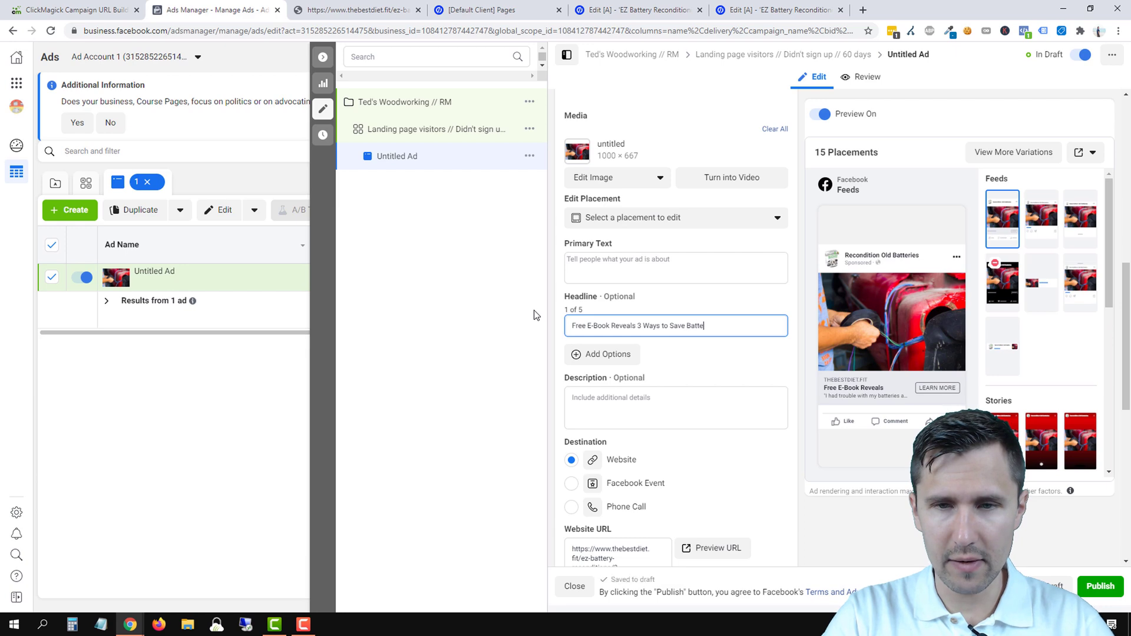
{"action": "type", "text": "ries"}
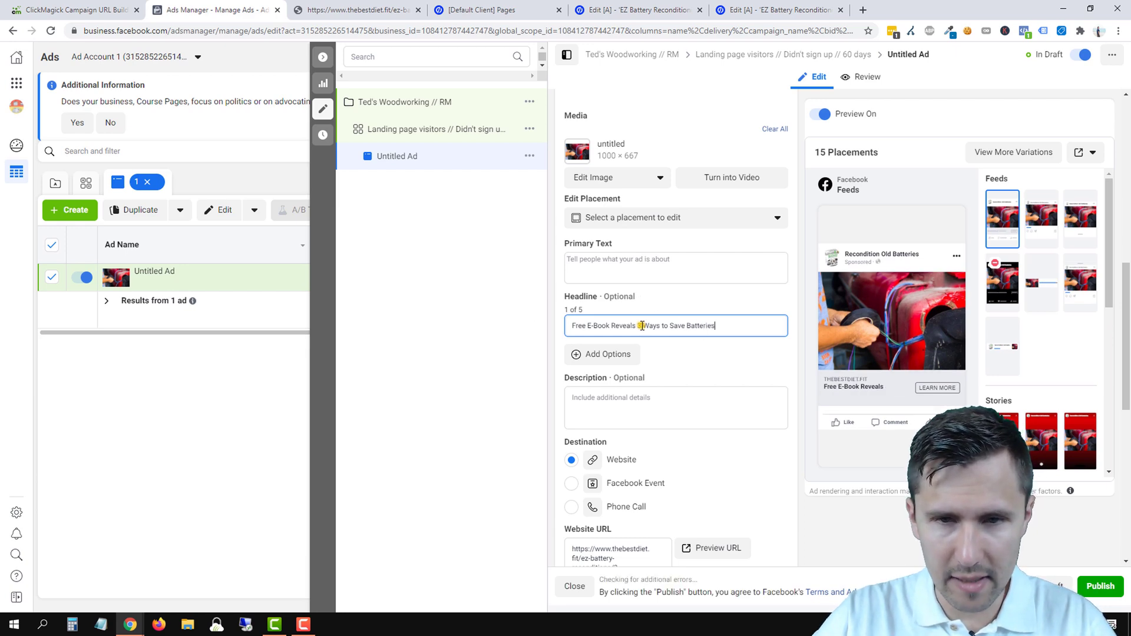
{"action": "left_click", "coordinate": [340, 9]}
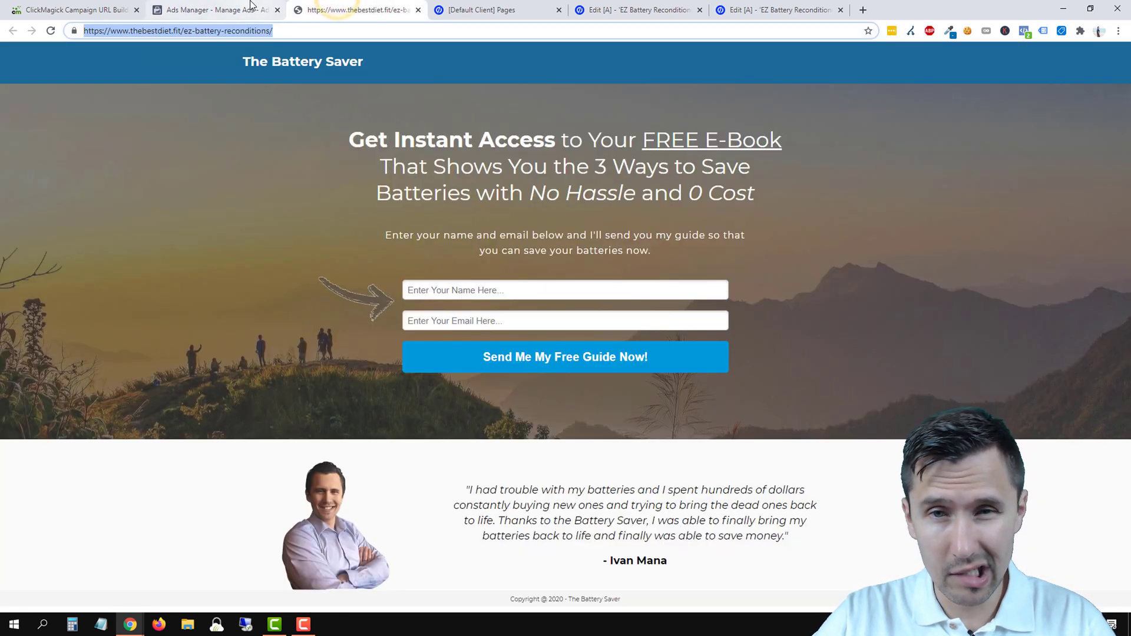
{"action": "left_click", "coordinate": [251, 8]}
{"action": "left_click", "coordinate": [745, 326]}
{"action": "type", "text": "Wit"}
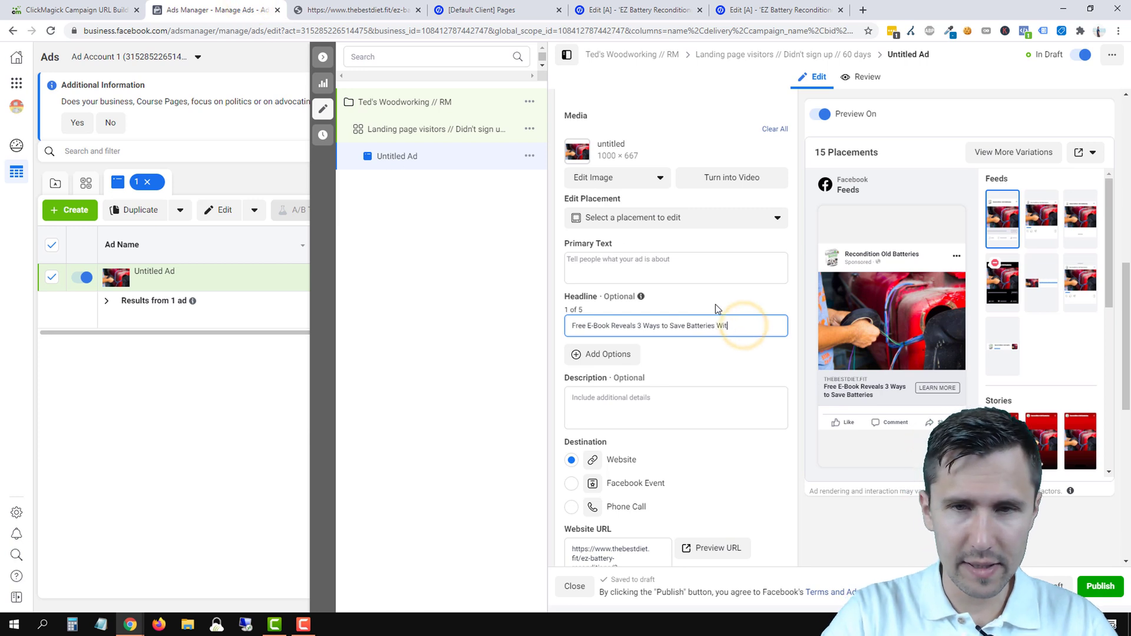
{"action": "type", "text": "h No Cost"}
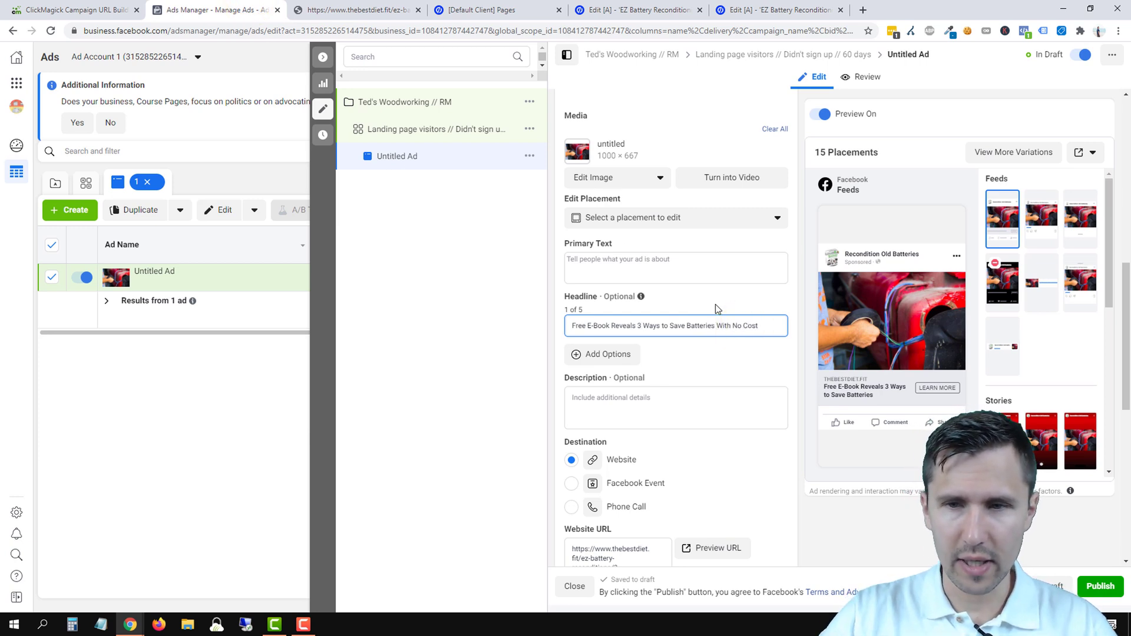
{"action": "left_click", "coordinate": [666, 395]}
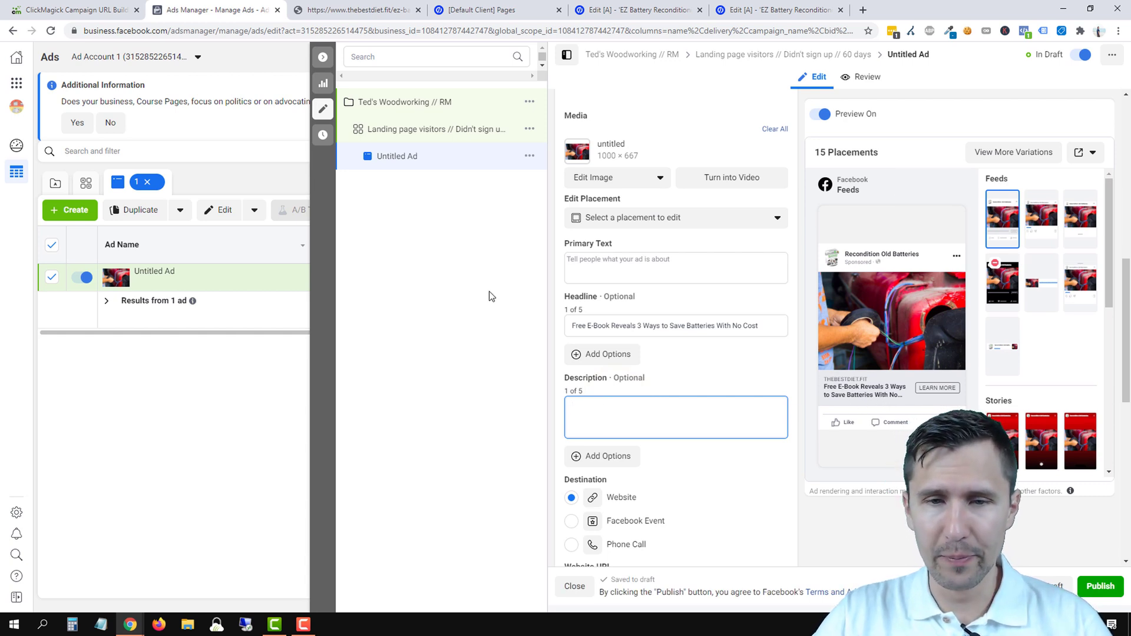
- Enter the description 'Get Instant Access to This Free Guide to Learn How to Save Your Batteries'
{"action": "left_click", "coordinate": [340, 5]}
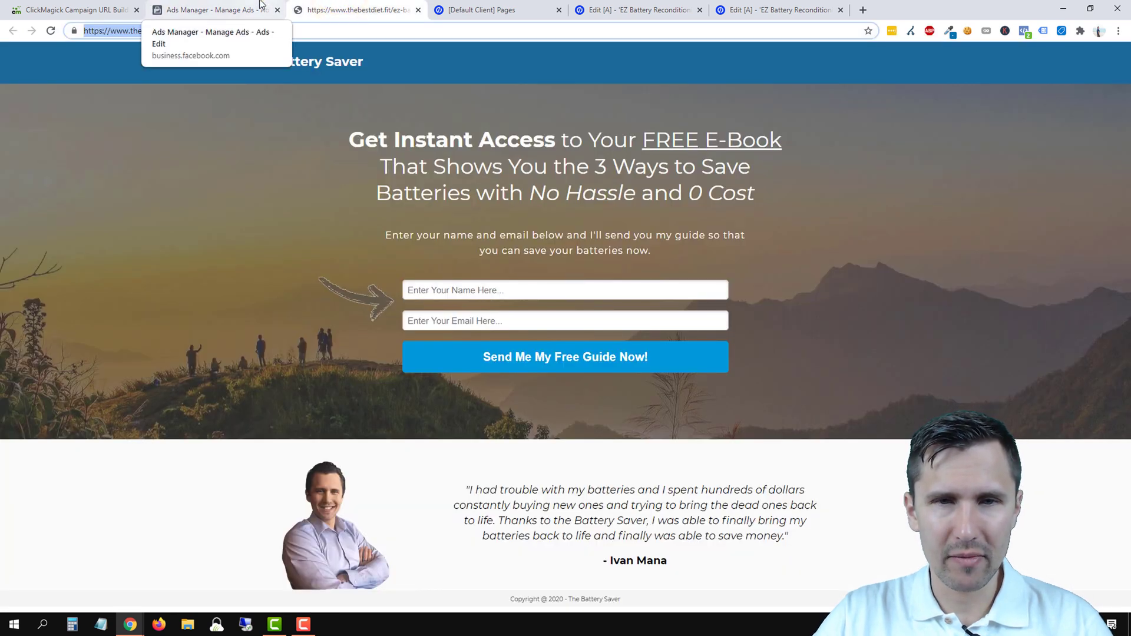
{"action": "left_click", "coordinate": [259, 5]}
{"action": "left_click", "coordinate": [620, 407]}
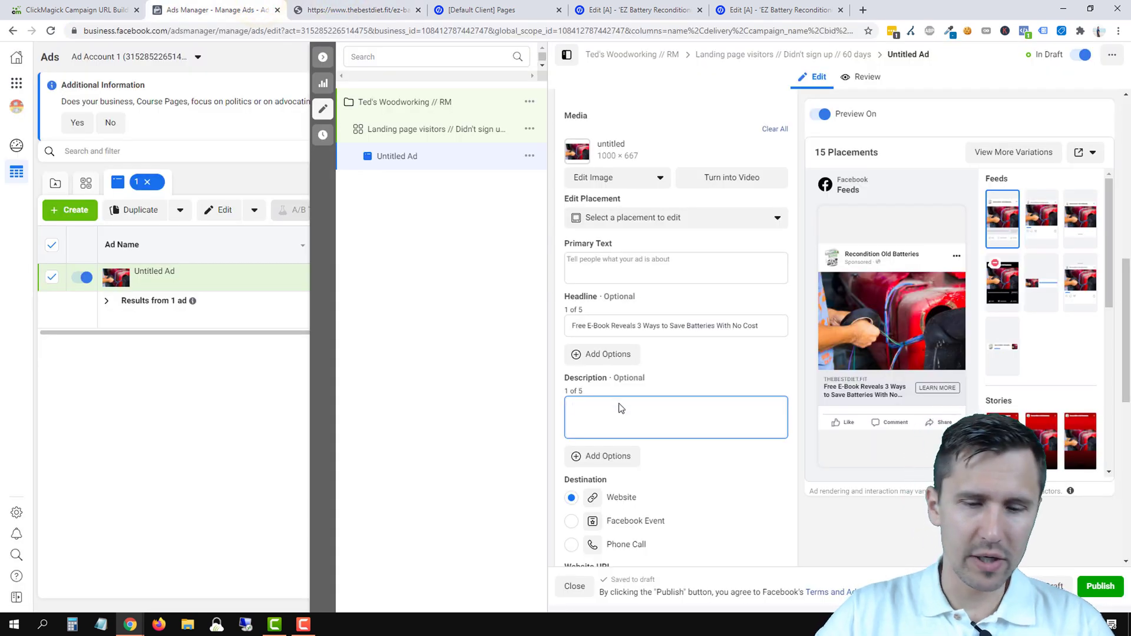
{"action": "type", "text": "Get Instant Ac"}
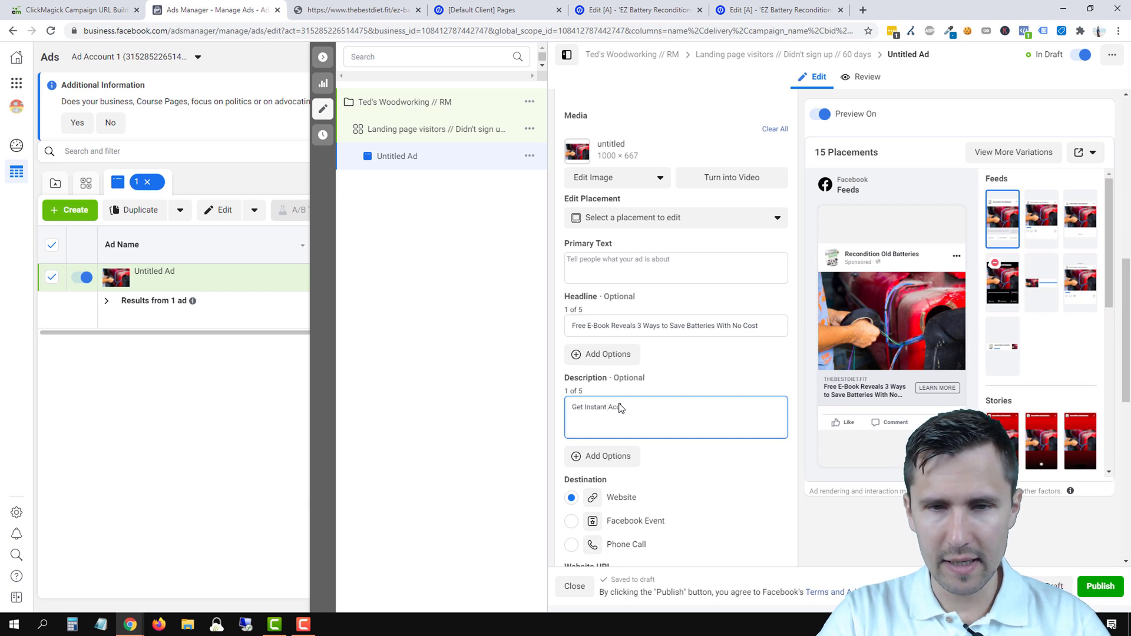
{"action": "type", "text": "cess to"}
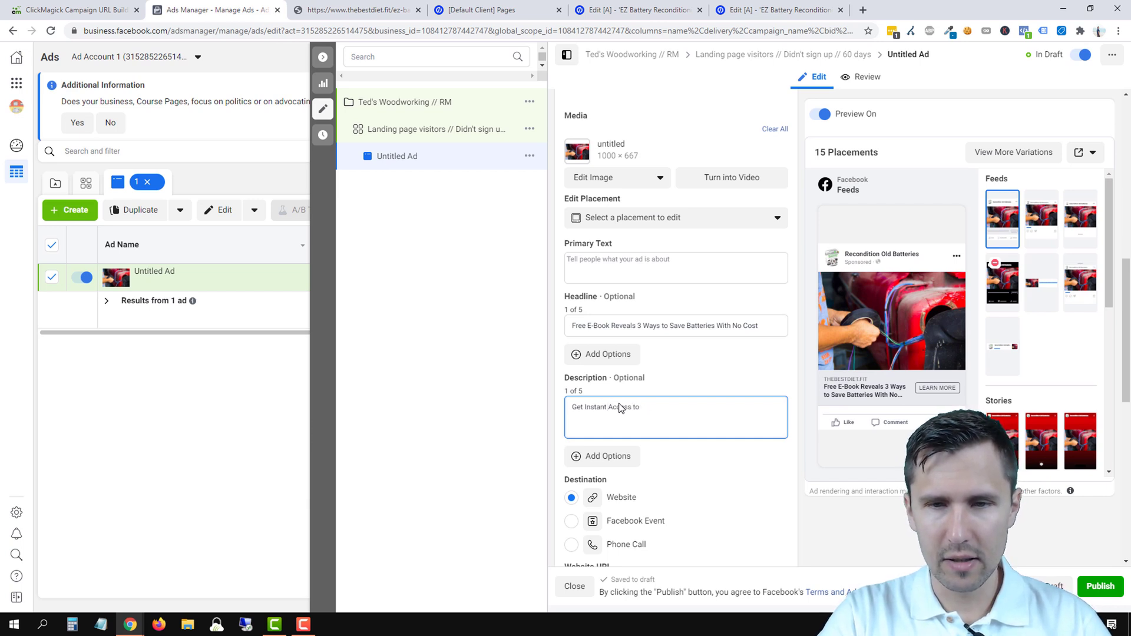
{"action": "type", "text": " This Free Gui"}
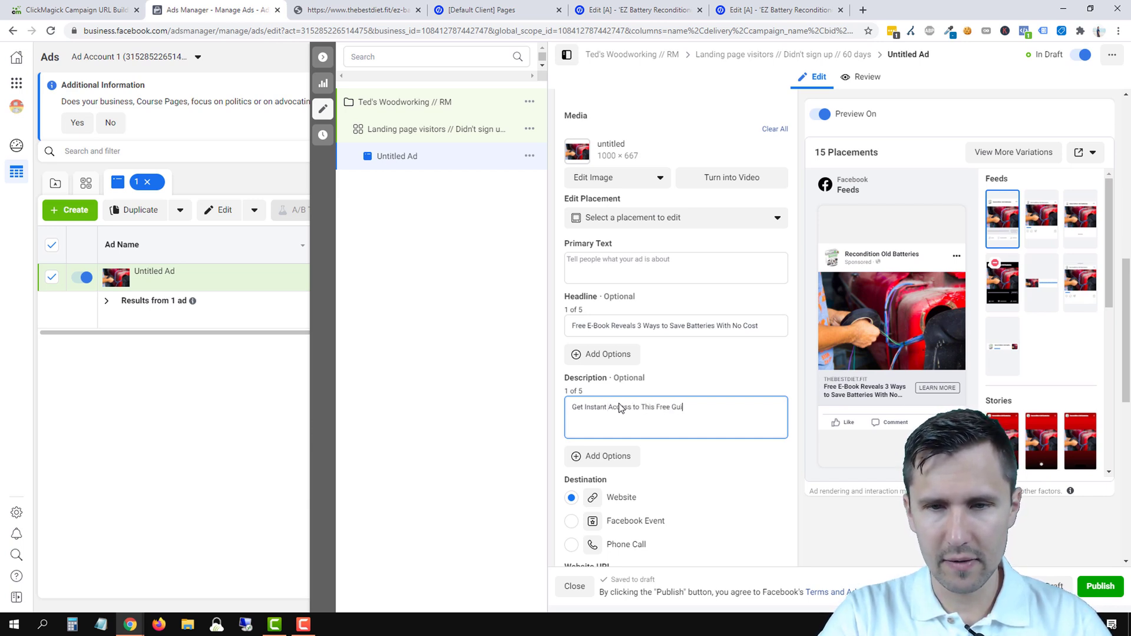
{"action": "type", "text": "de to Learn How to Save Your Batteries"}
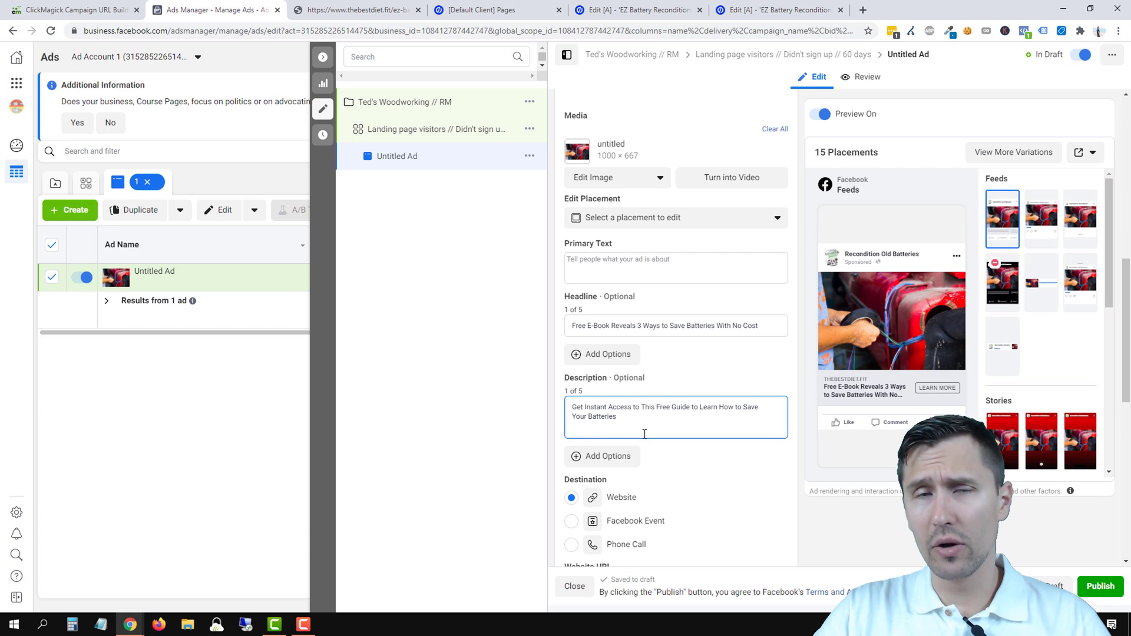
{"action": "left_click", "coordinate": [596, 364]}
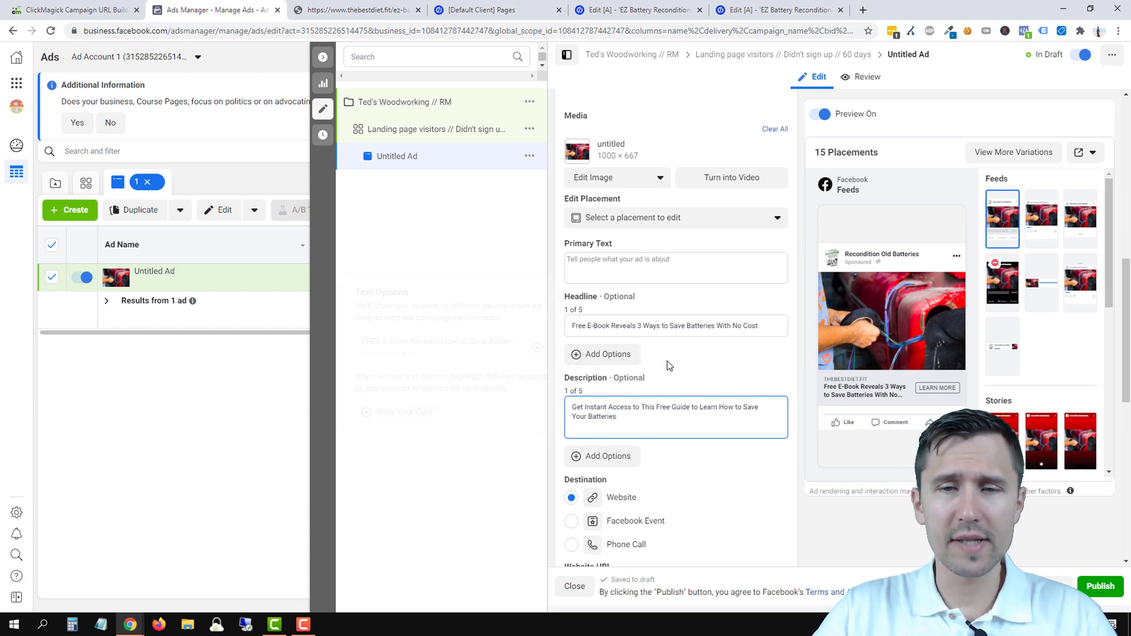
- Add a second headline variant beginning 'Learn the 3 Ways to Save'
{"action": "left_click", "coordinate": [669, 363]}
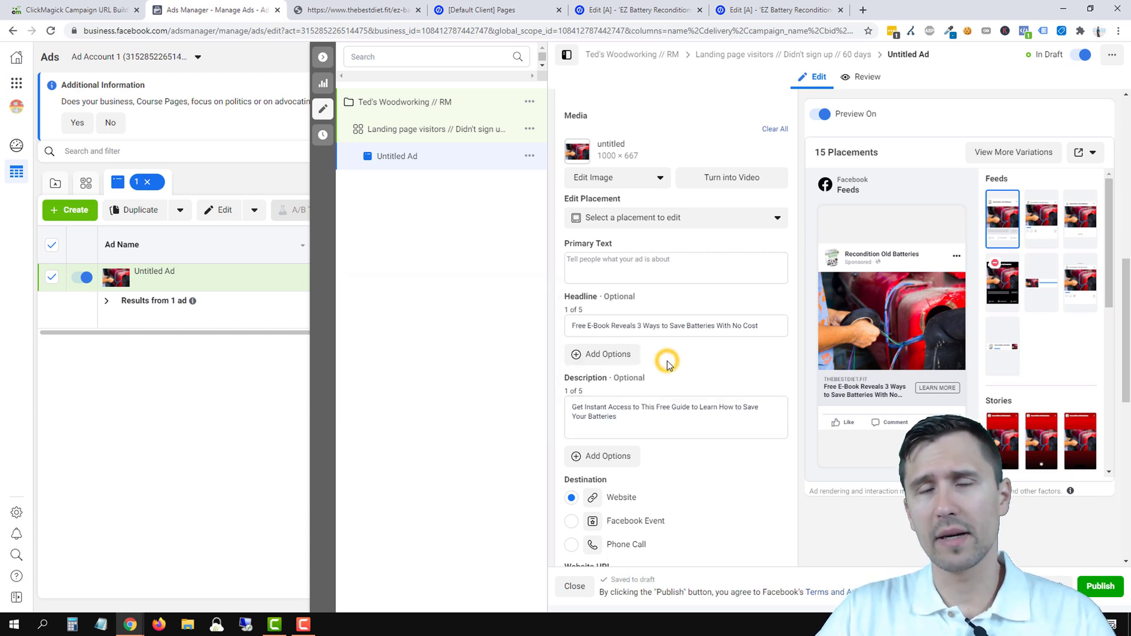
{"action": "left_click", "coordinate": [606, 354]}
{"action": "left_click", "coordinate": [626, 328]}
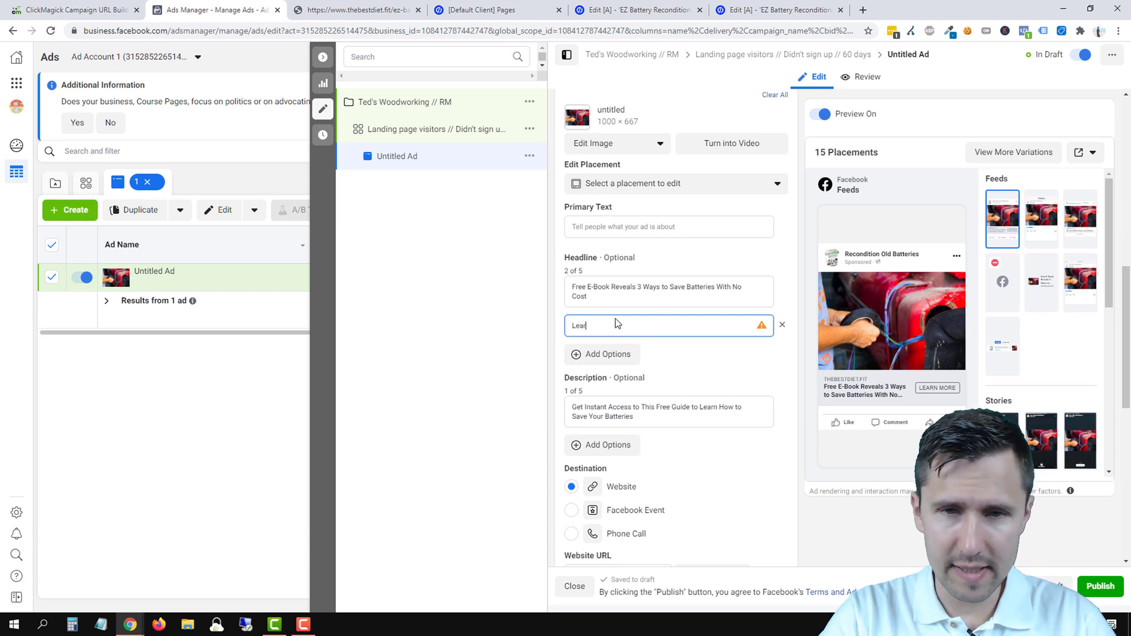
{"action": "type", "text": "Learn the"}
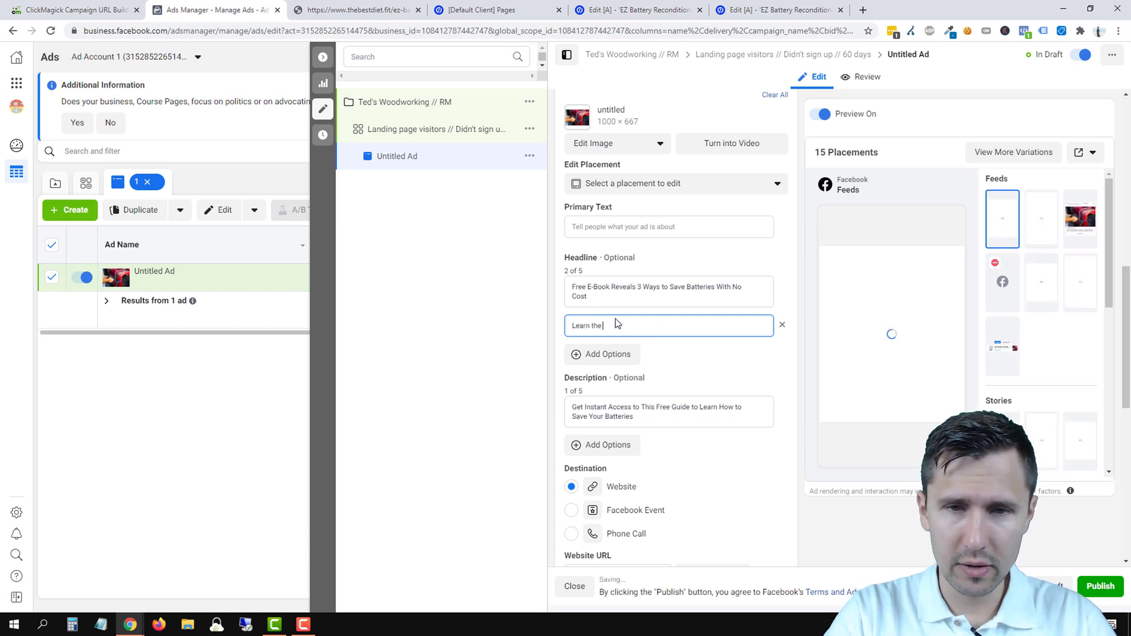
{"action": "type", "text": " 3 Ways to Save Your Batteries With No Cost"}
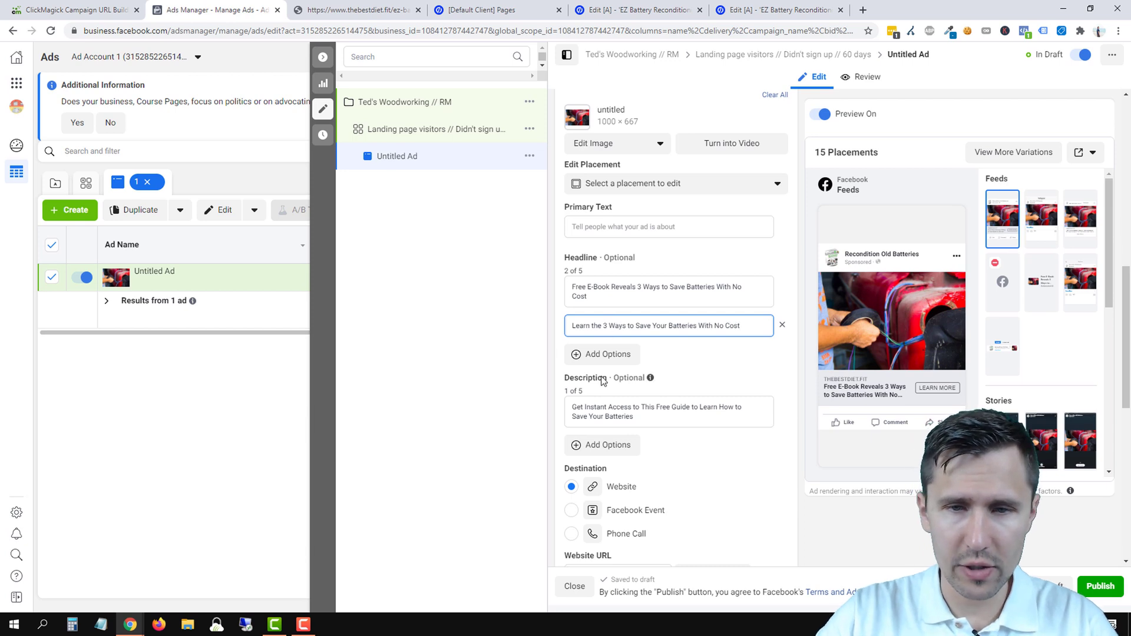
- Add a third headline 'Do You Know the 3 Ways to Save Dead Batteries?' and remove the extra empty field
{"action": "left_click", "coordinate": [584, 360]}
{"action": "left_click", "coordinate": [584, 360]}
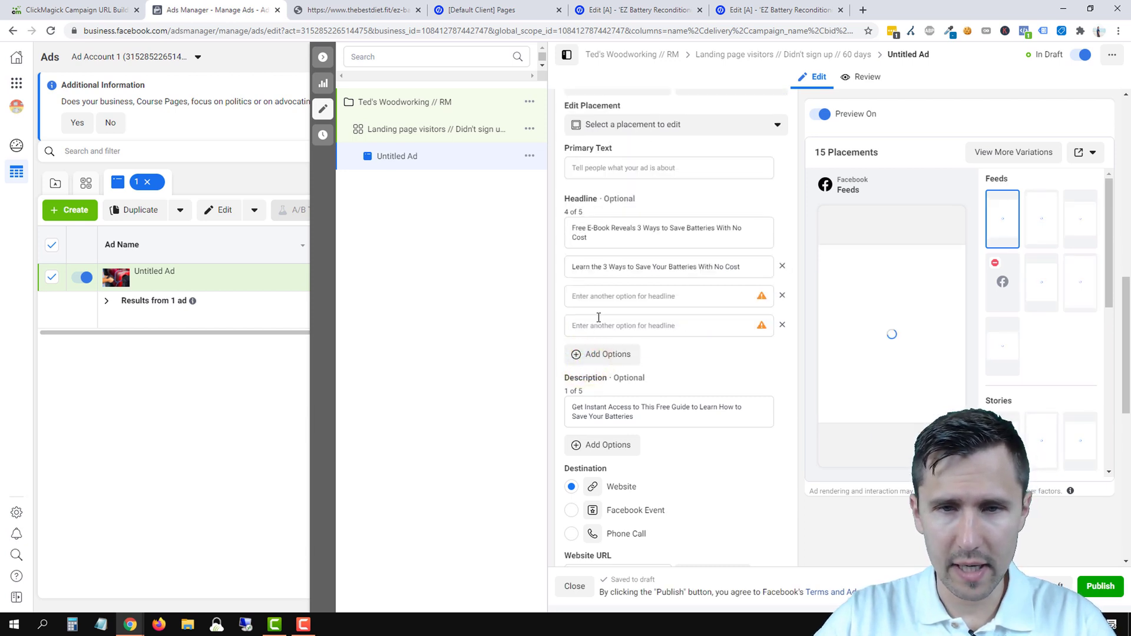
{"action": "left_click", "coordinate": [782, 326]}
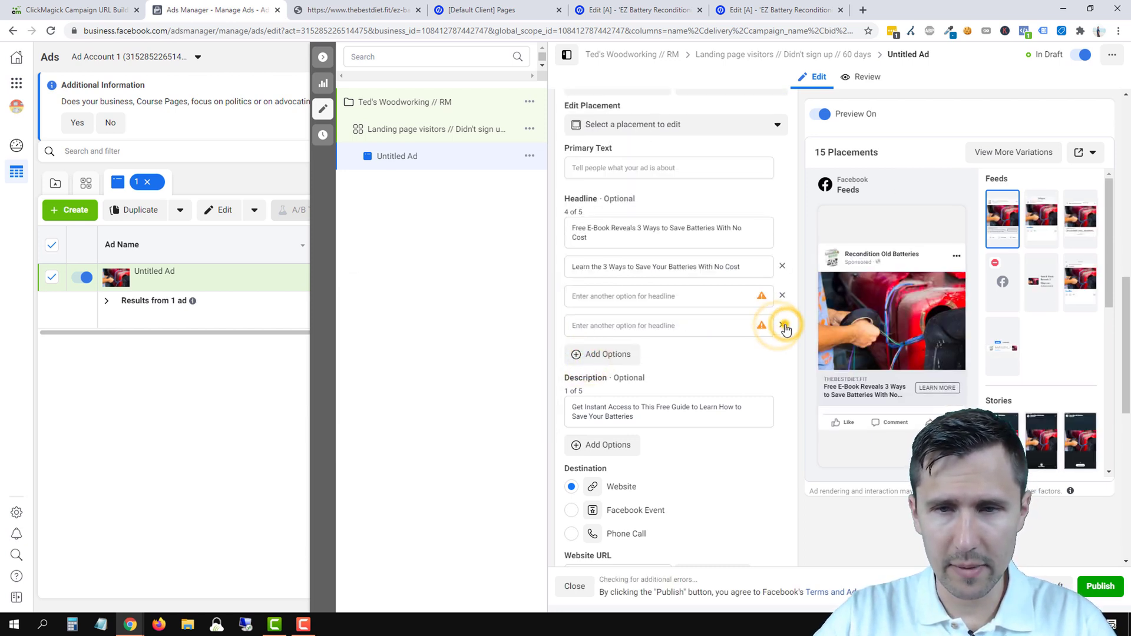
{"action": "left_click", "coordinate": [570, 296]}
{"action": "type", "text": "Do Y"}
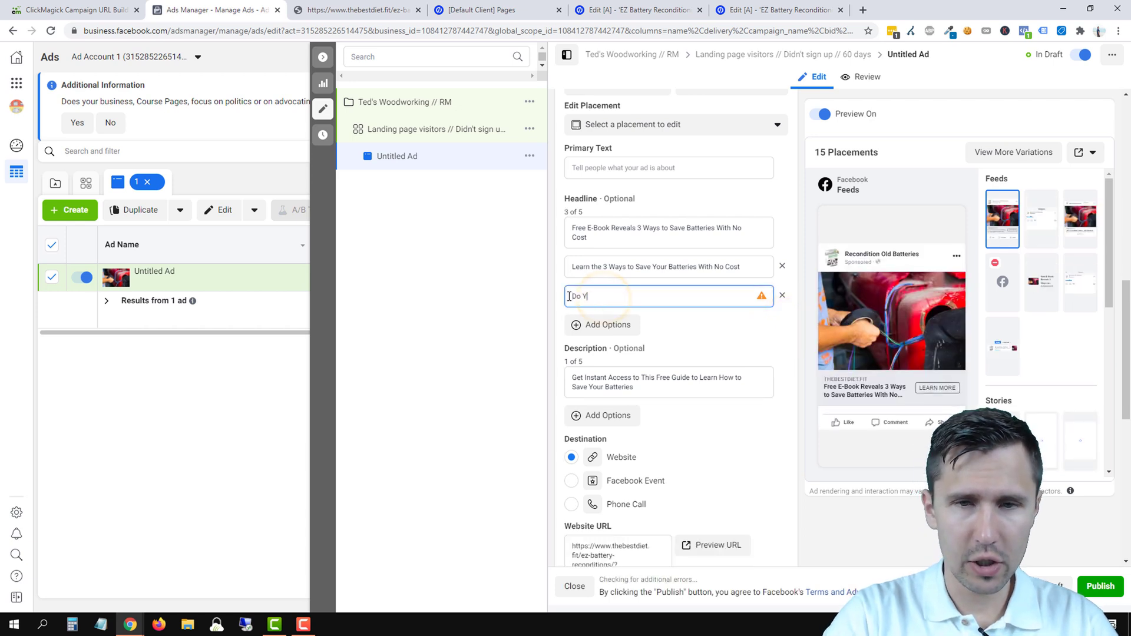
{"action": "type", "text": "ou Know the 3 Ways to Save Batteries?"}
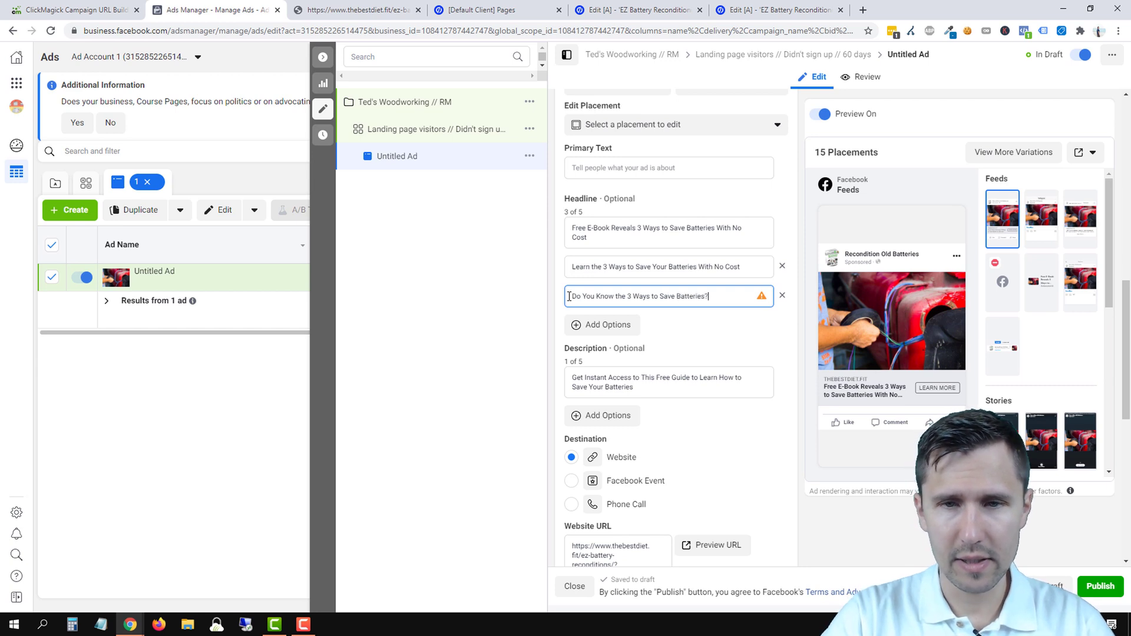
{"action": "left_click", "coordinate": [679, 295]}
{"action": "type", "text": "Dead"}
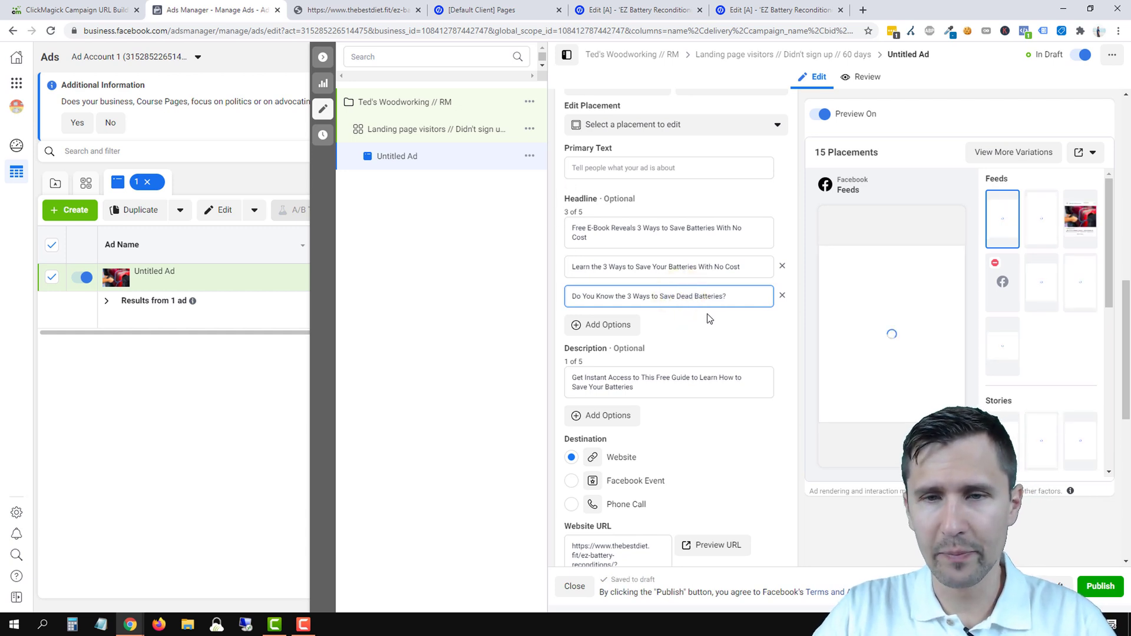
{"action": "left_click", "coordinate": [748, 322]}
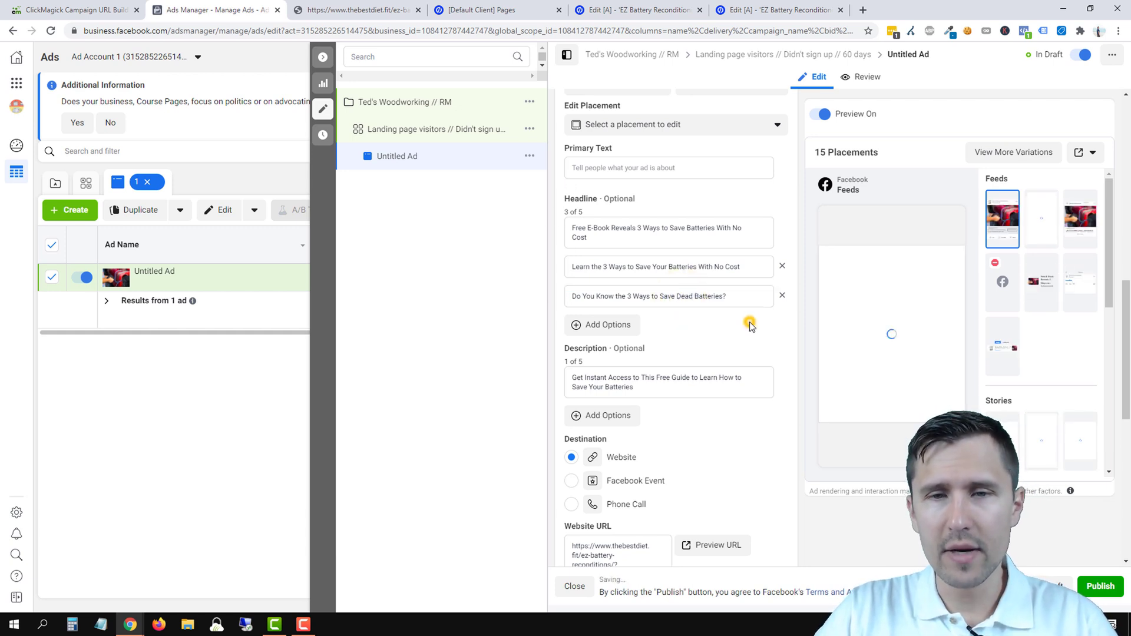
{"action": "left_click", "coordinate": [635, 332]}
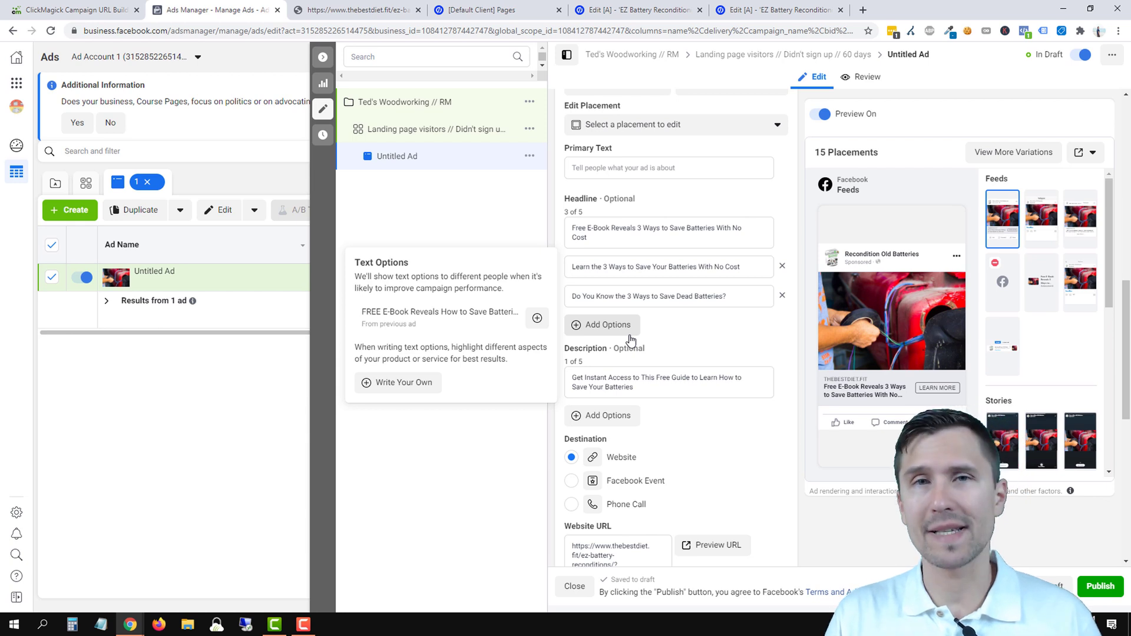
- Copy the customer testimonial quote from the landing page for the ad's Primary Text
{"action": "scroll", "coordinate": [673, 324], "scroll_direction": "up", "scroll_amount": 2}
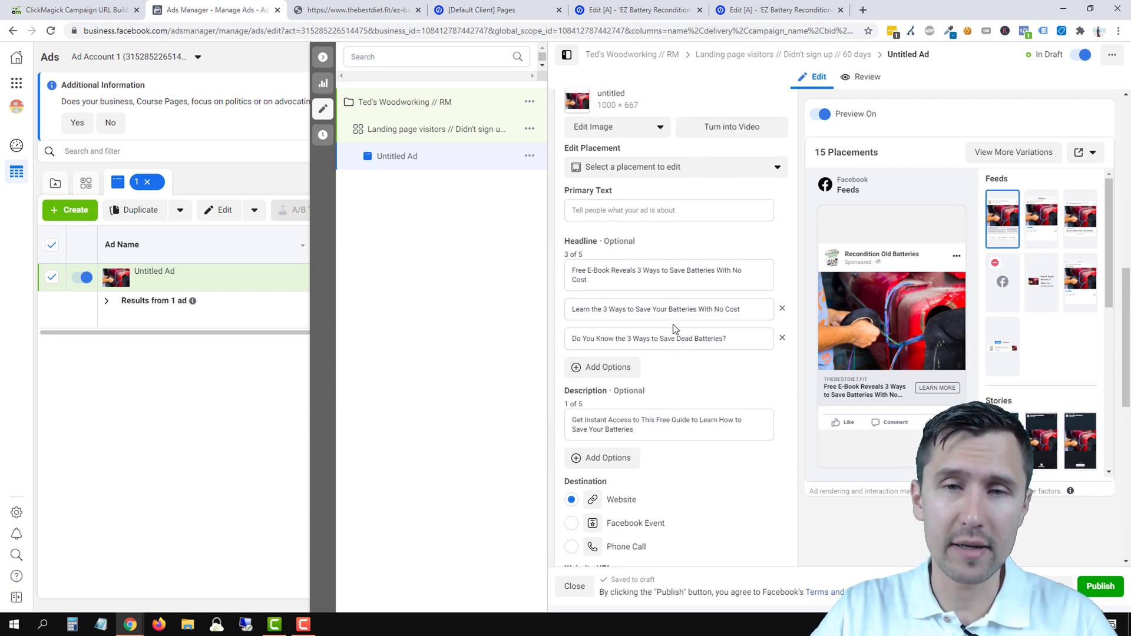
{"action": "left_click", "coordinate": [622, 289]}
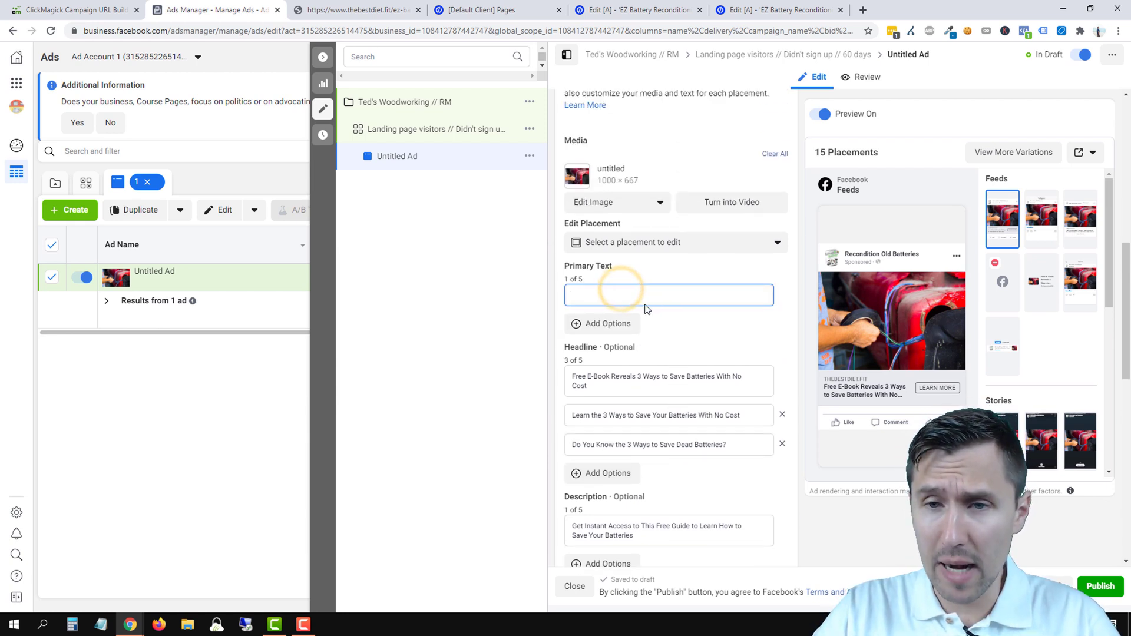
{"action": "left_click", "coordinate": [339, 6]}
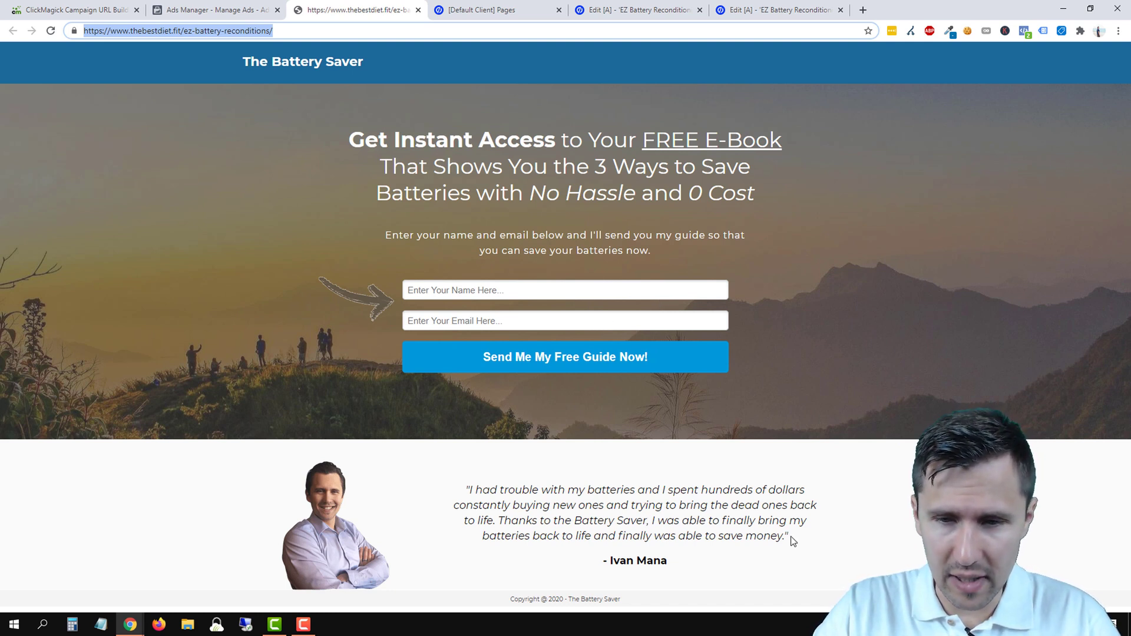
{"action": "left_click_drag", "start_coordinate": [794, 541], "coordinate": [459, 487]}
{"action": "right_click", "coordinate": [532, 500]}
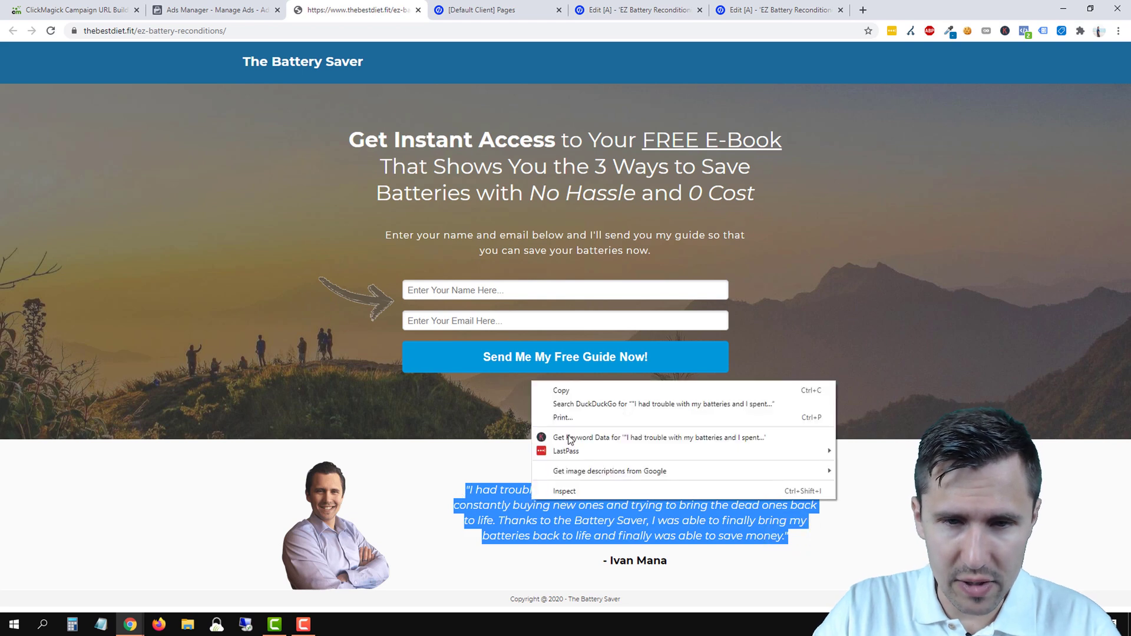
{"action": "left_click", "coordinate": [558, 390]}
{"action": "left_click", "coordinate": [218, 11]}
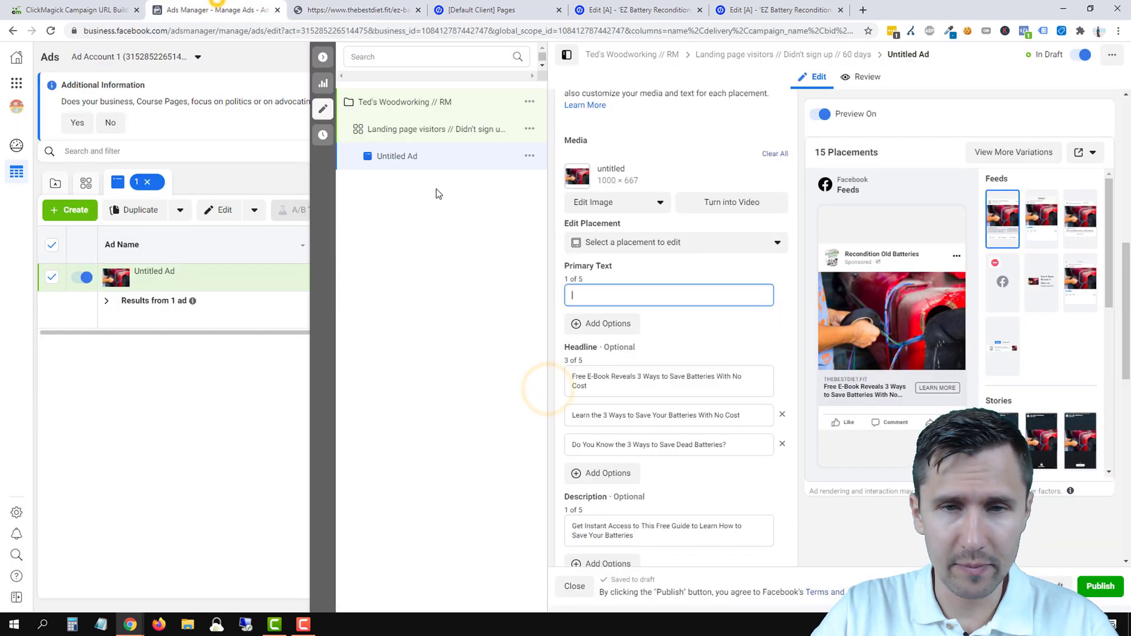
{"action": "right_click", "coordinate": [587, 301]}
- Paste the testimonial as primary text, breaking lines after 'batteries...', 'ones...' and before 'Thanks'
{"action": "left_click", "coordinate": [640, 385]}
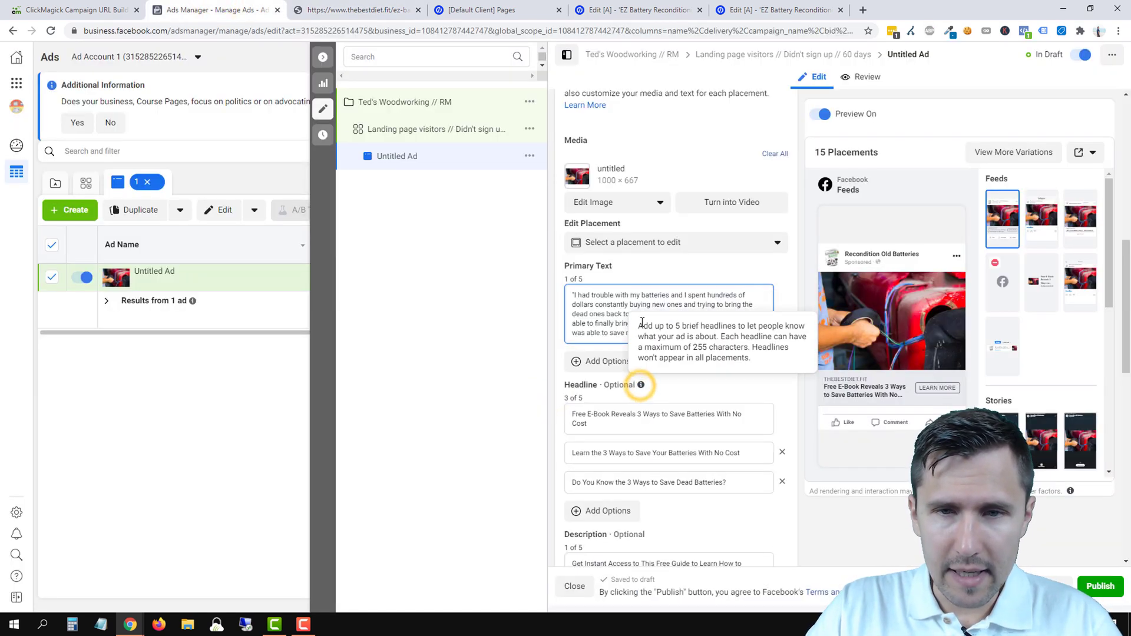
{"action": "left_click", "coordinate": [573, 292]}
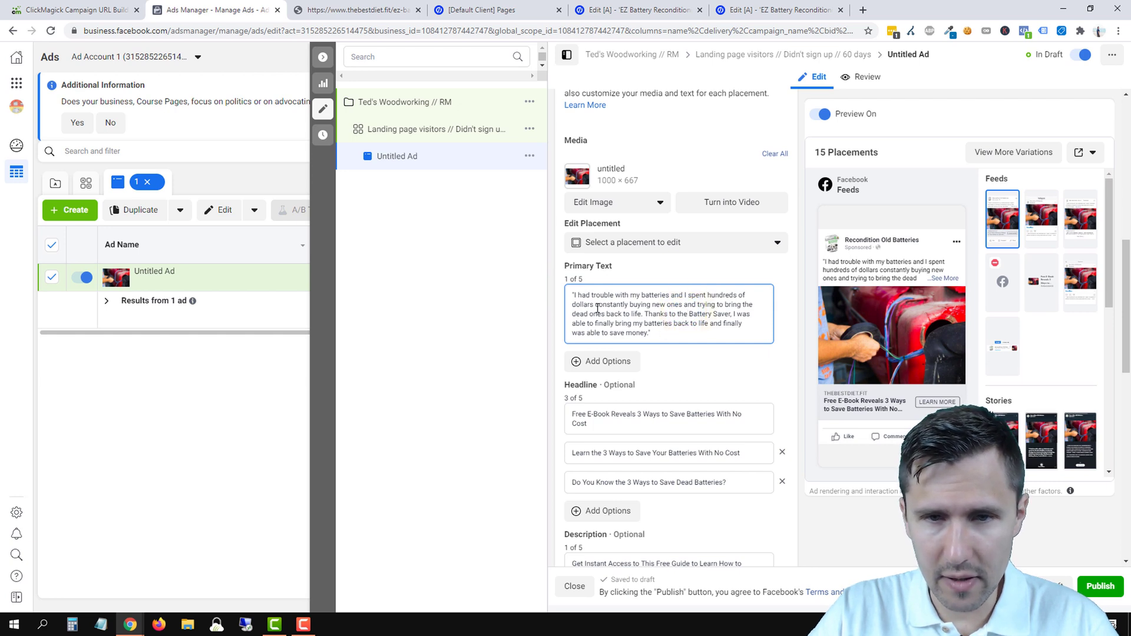
{"action": "left_click", "coordinate": [673, 296]}
{"action": "type", "text": "..."}
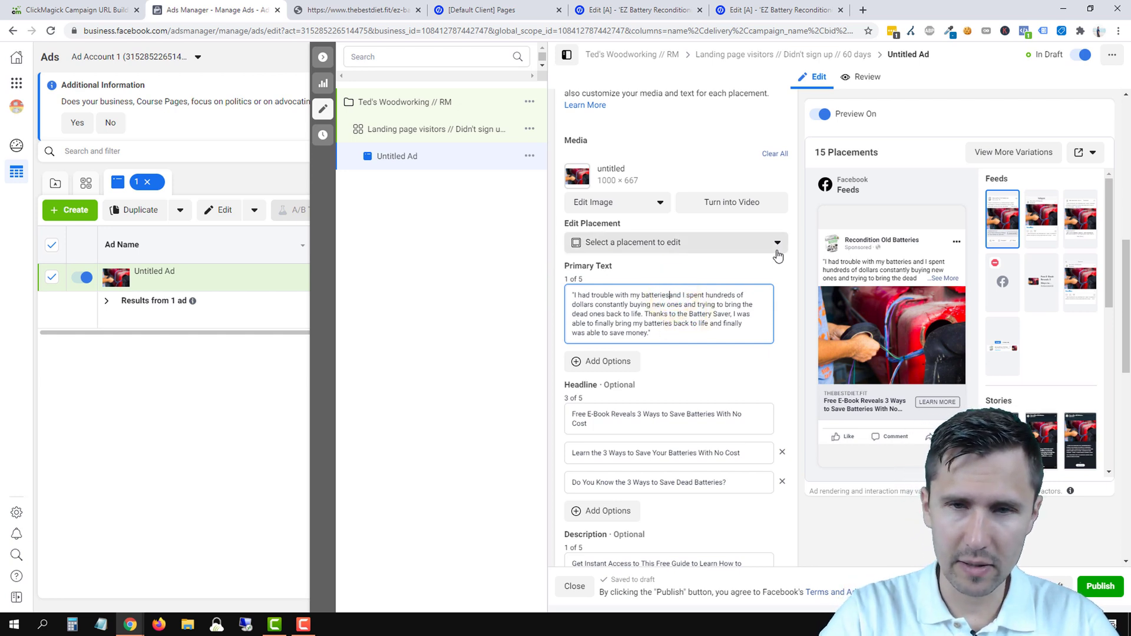
{"action": "key", "text": "Return"}
{"action": "key", "text": "Return"}
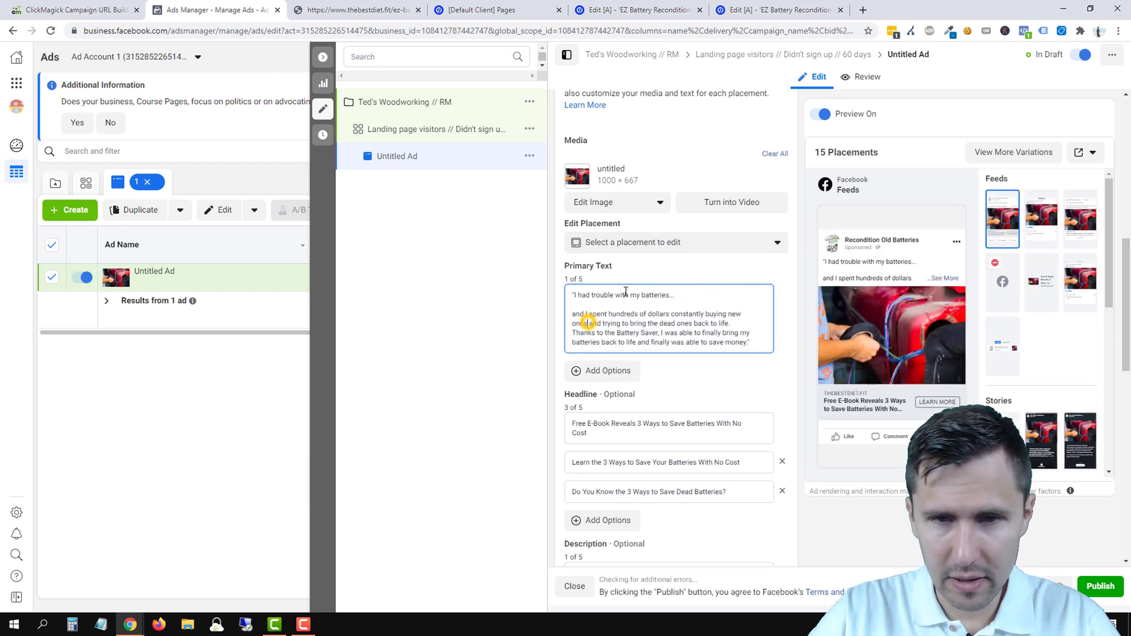
{"action": "left_click", "coordinate": [591, 324]}
{"action": "type", "text": "..."}
{"action": "key", "text": "Return"}
{"action": "key", "text": "Return"}
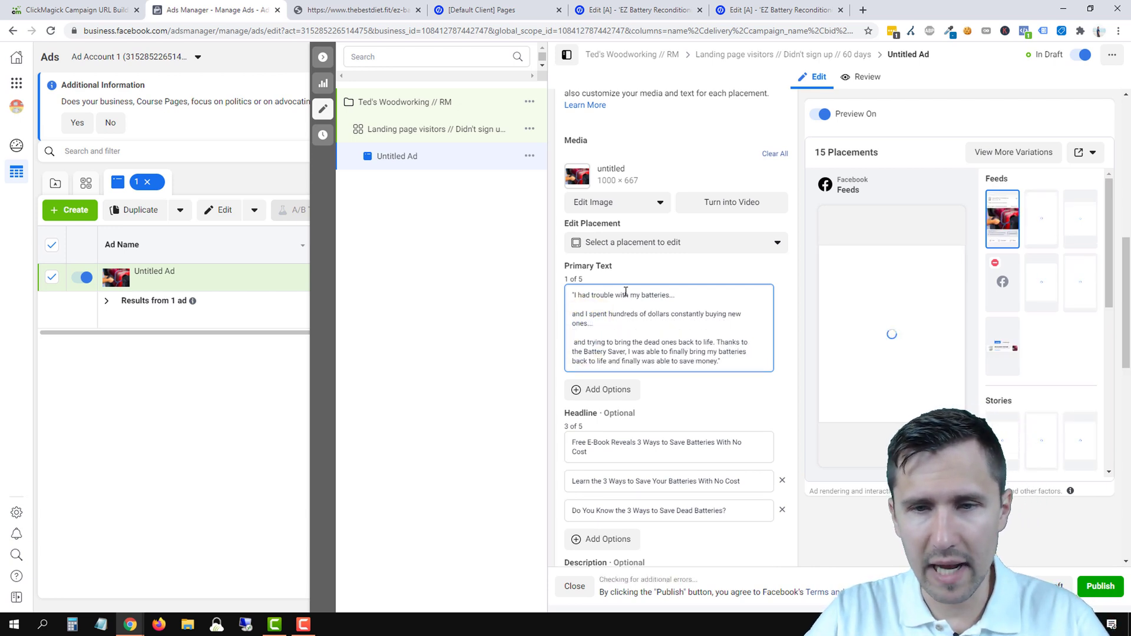
{"action": "left_click", "coordinate": [716, 342]}
{"action": "key", "text": "Return"}
{"action": "key", "text": "Return"}
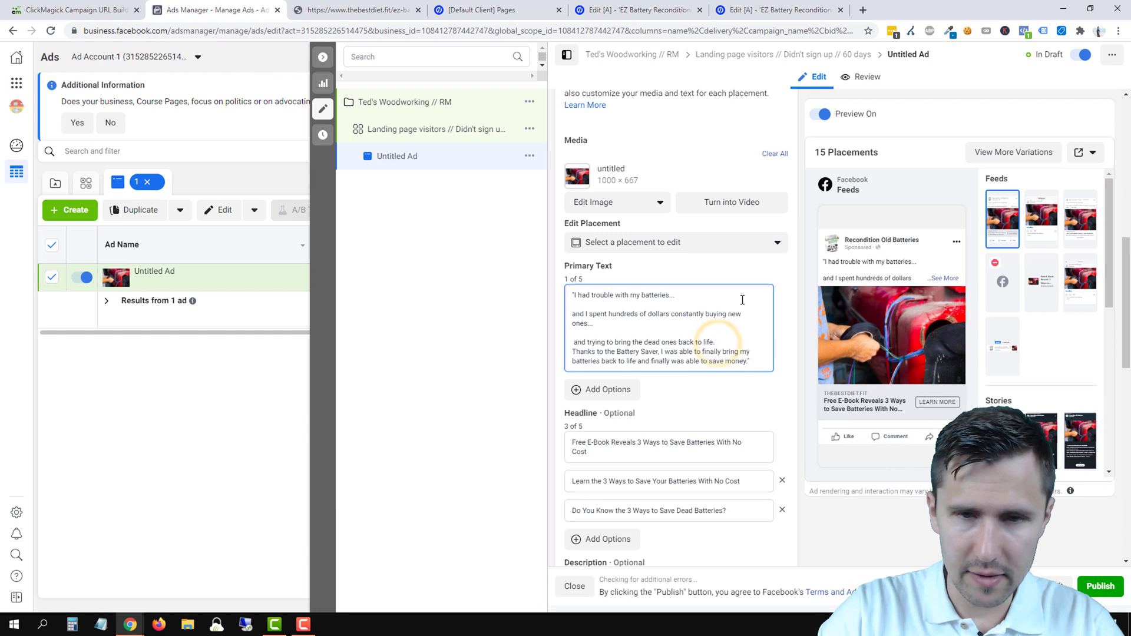
- Put 'and FINALLY was able to save money.' on its own line after an ellipsis
{"action": "left_click", "coordinate": [573, 343]}
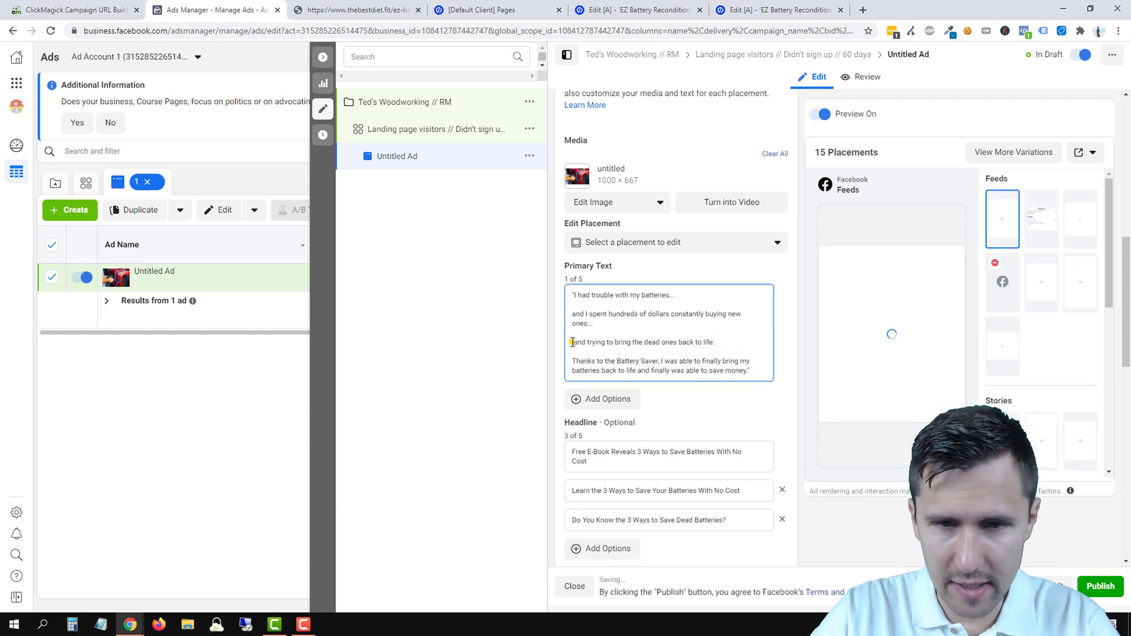
{"action": "left_click", "coordinate": [575, 345]}
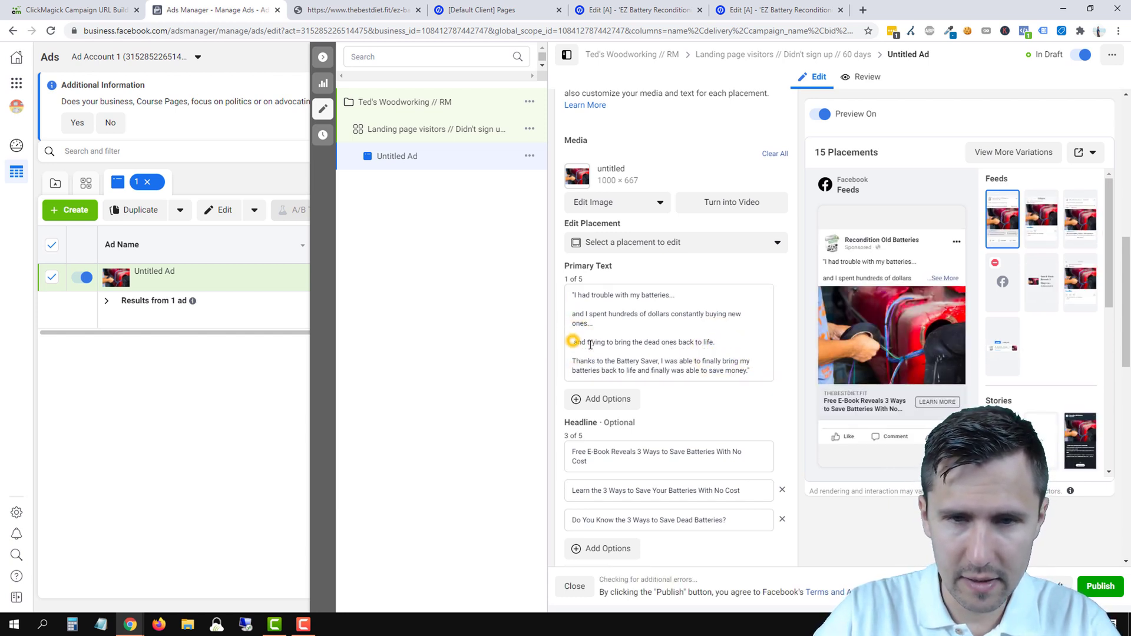
{"action": "type", "text": "..."}
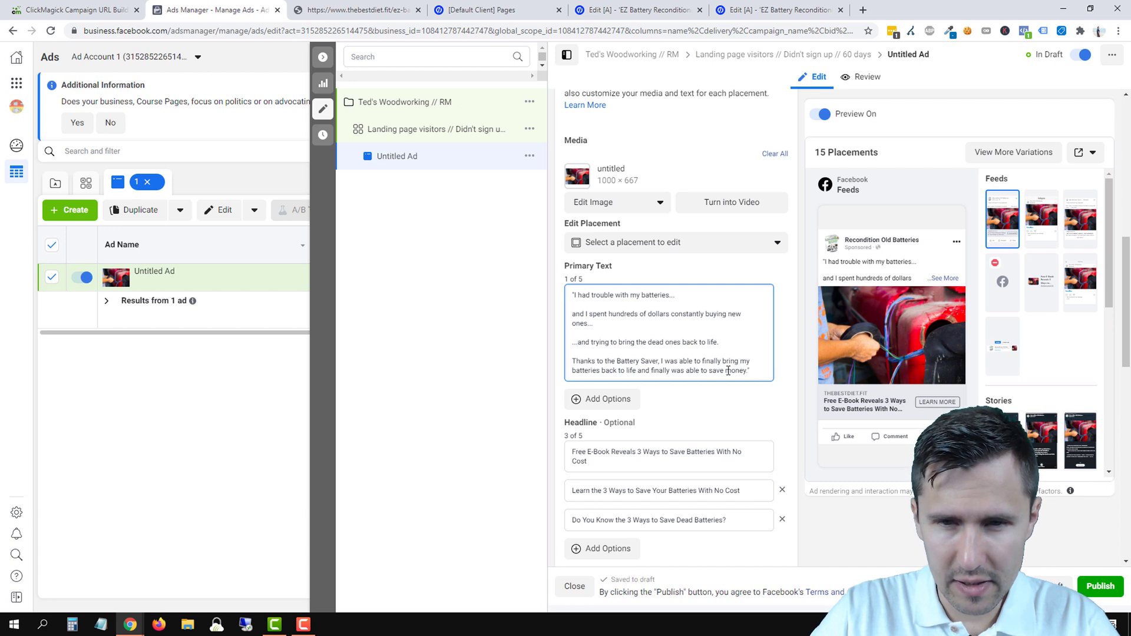
{"action": "double_click", "coordinate": [644, 370]}
{"action": "key", "text": "BackSpace"}
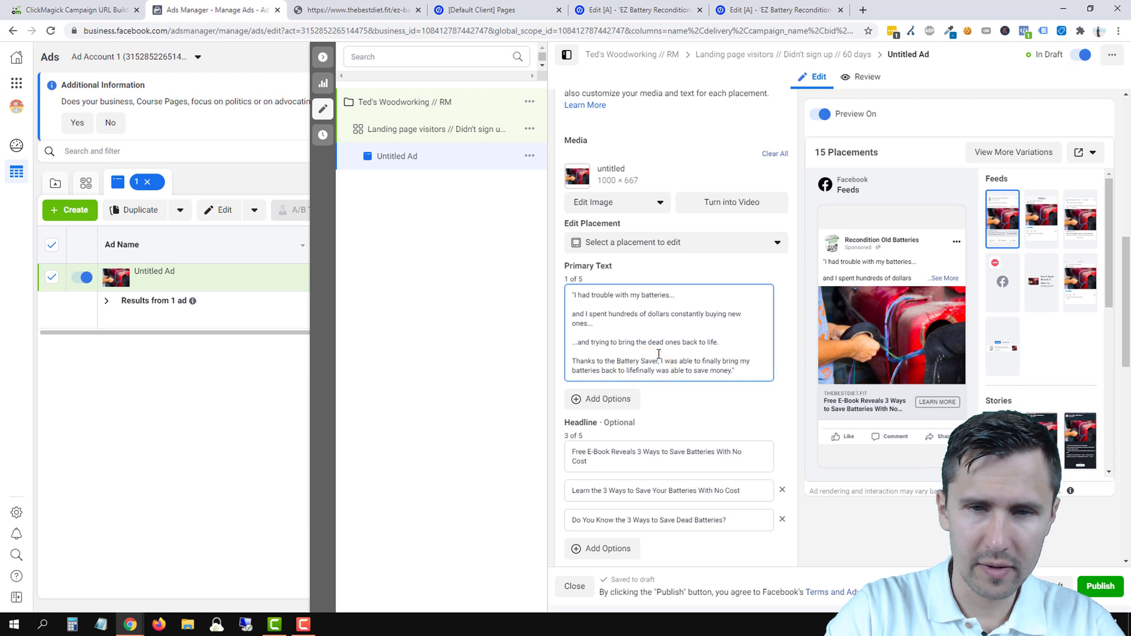
{"action": "type", "text": "..."}
{"action": "key", "text": "Return"}
{"action": "key", "text": "Return"}
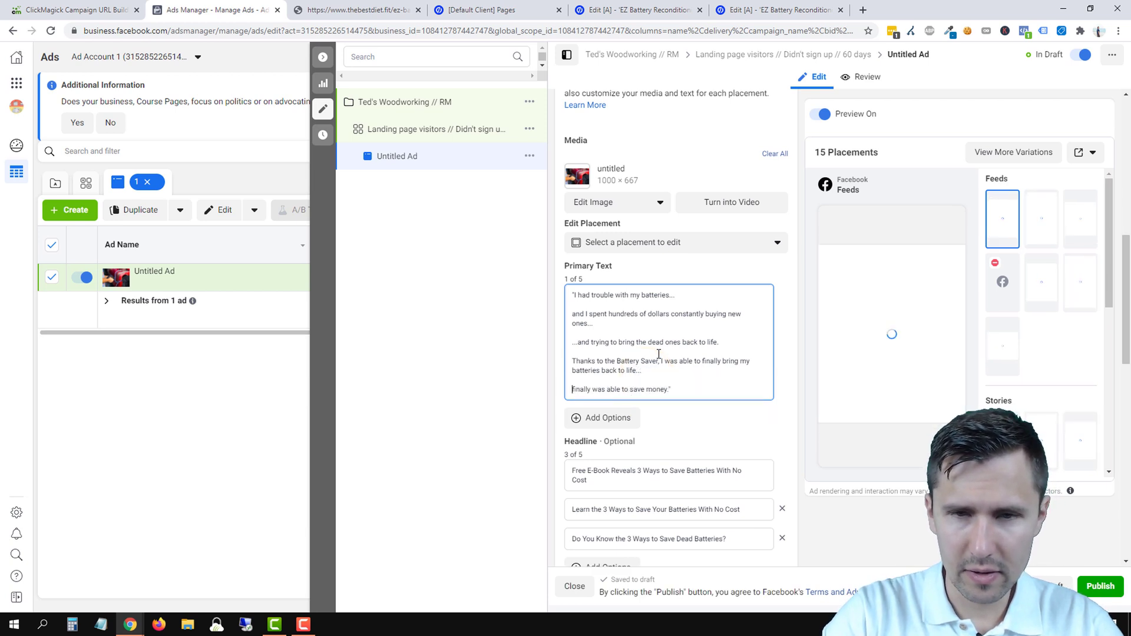
{"action": "type", "text": "and"}
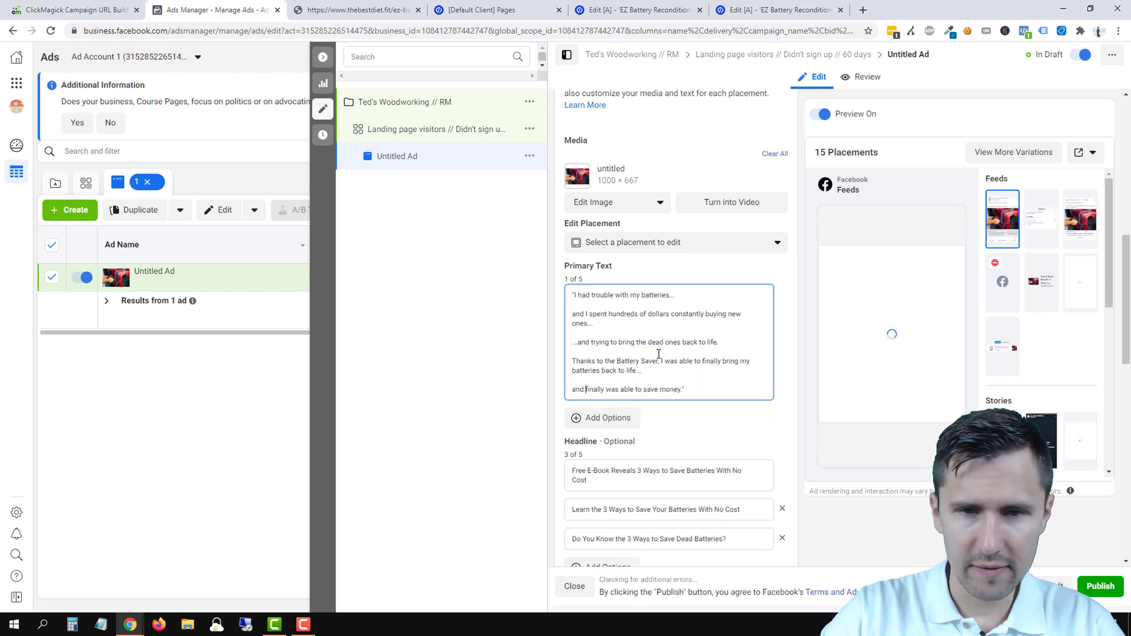
{"action": "double_click", "coordinate": [602, 390]}
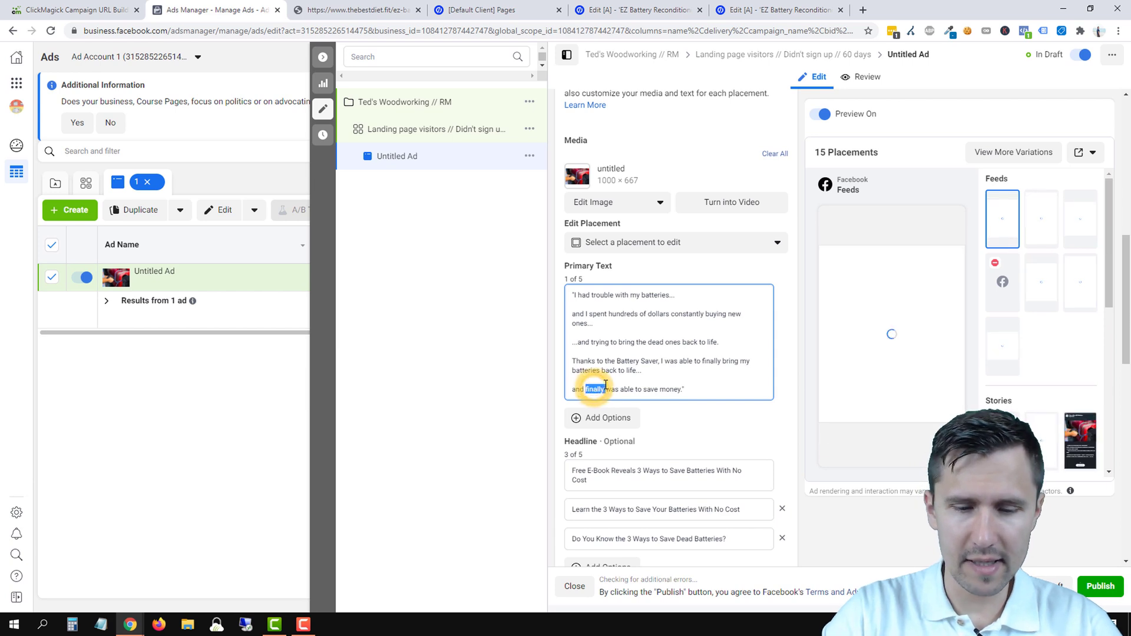
{"action": "type", "text": "FINALLY"}
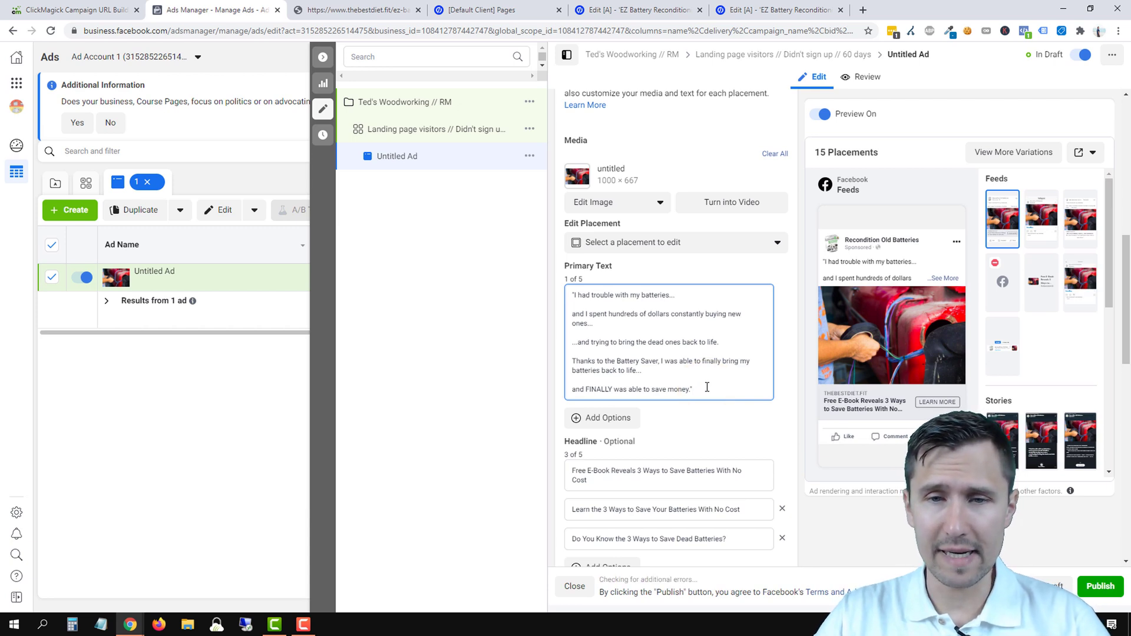
- Add the customer's name as attribution and a line on how our solution fixed his battery trouble
{"action": "key", "text": "Return"}
{"action": "key", "text": "Return"}
{"action": "type", "text": "-"}
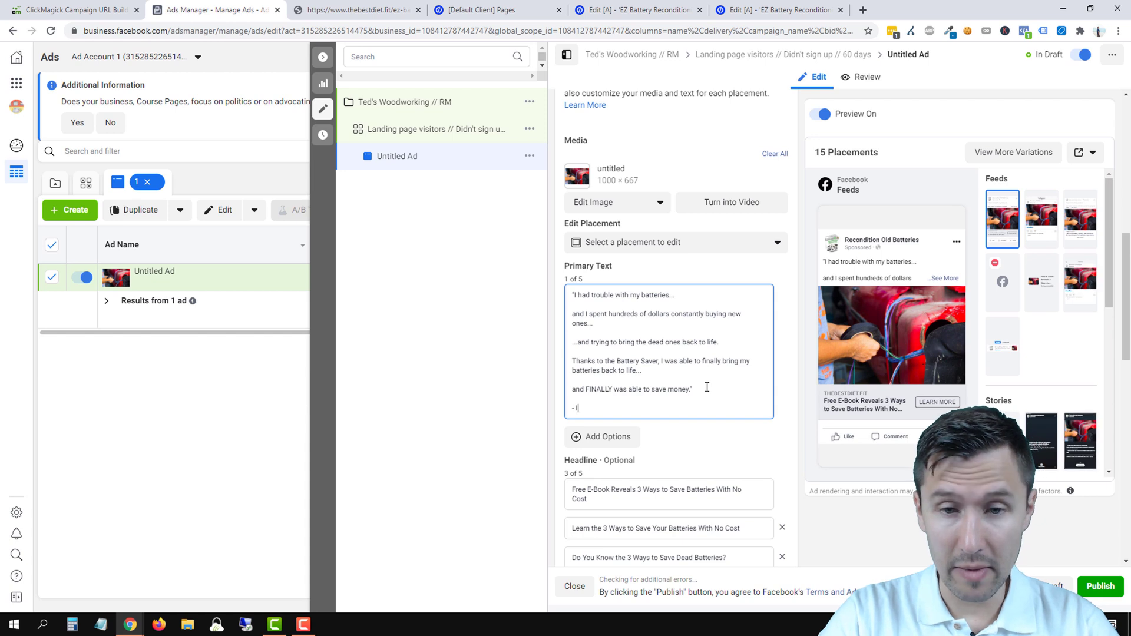
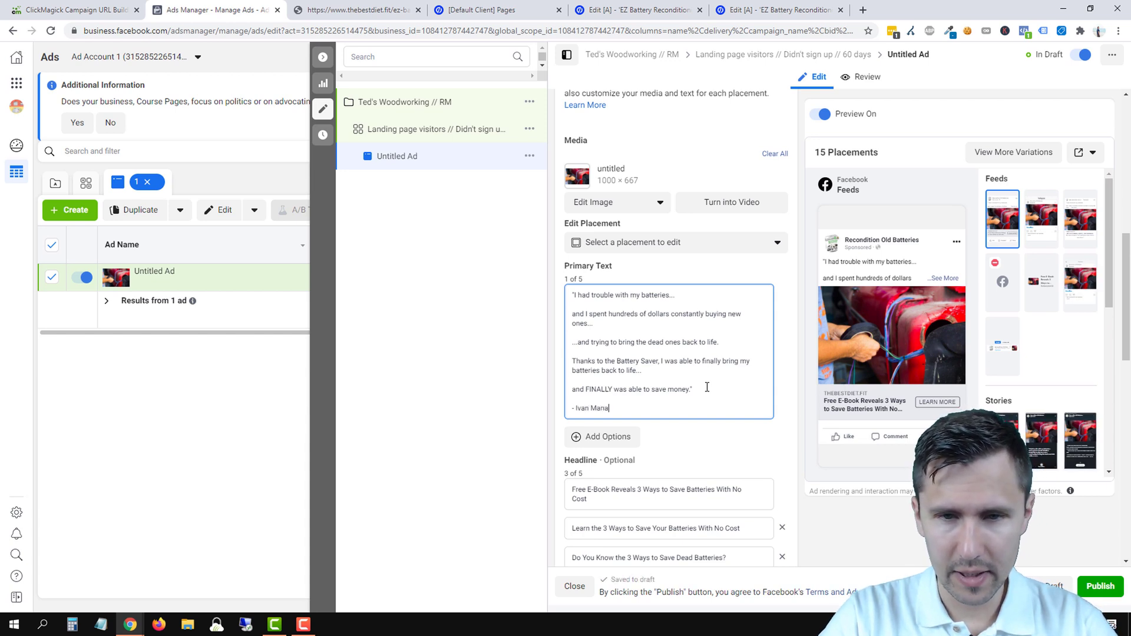
{"action": "key", "text": "Return"}
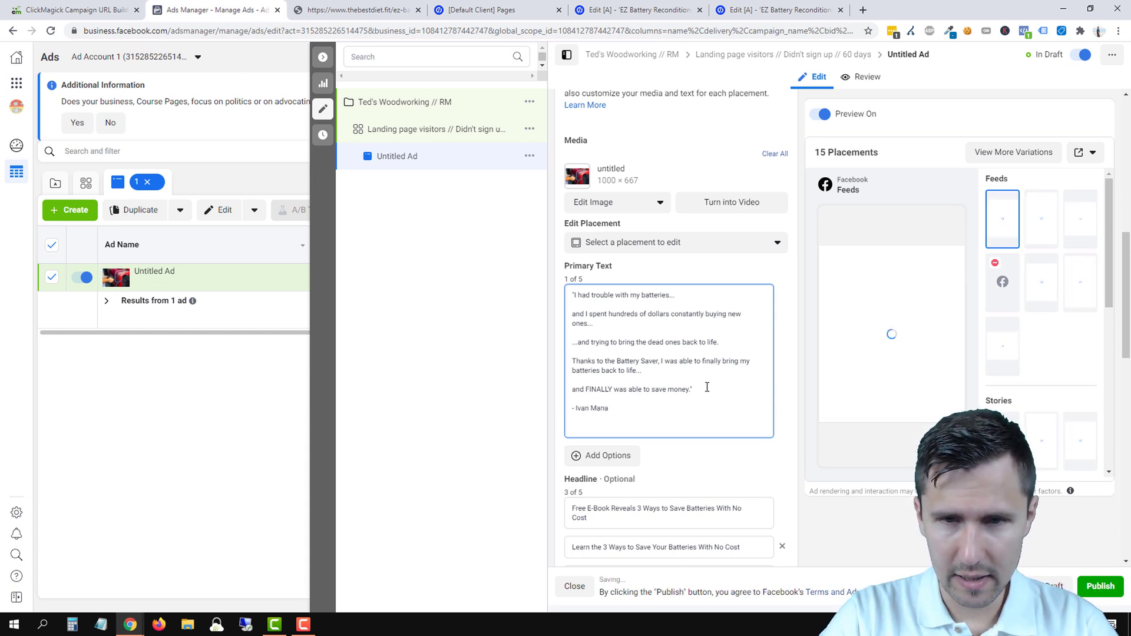
{"action": "type", "text": "Ivan "}
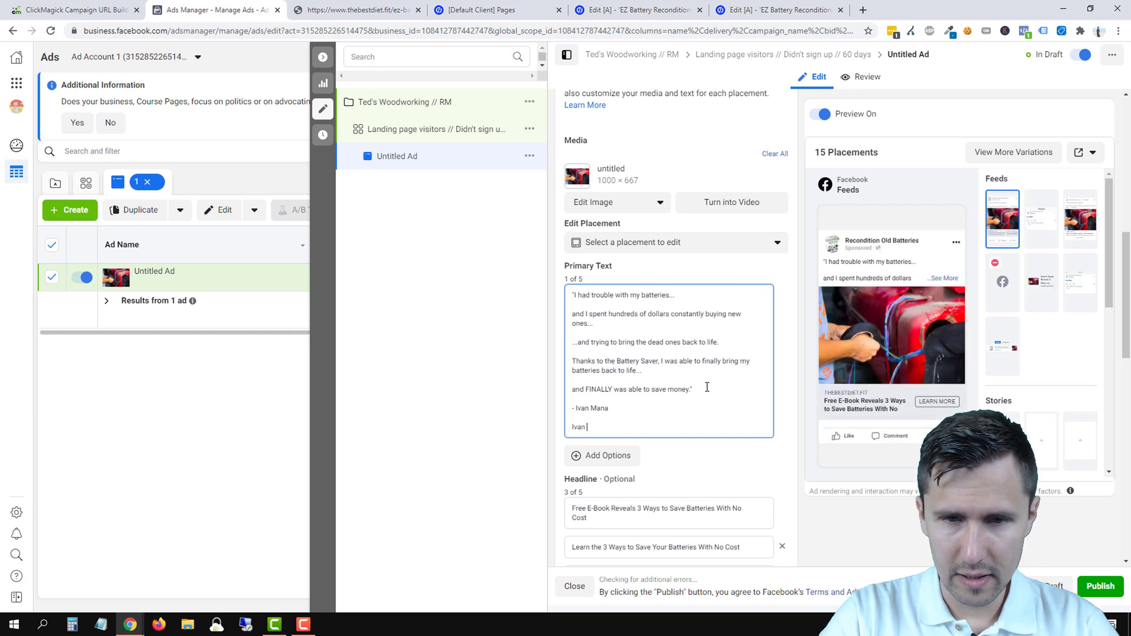
{"action": "type", "text": "had trouble with his batteries until he t"}
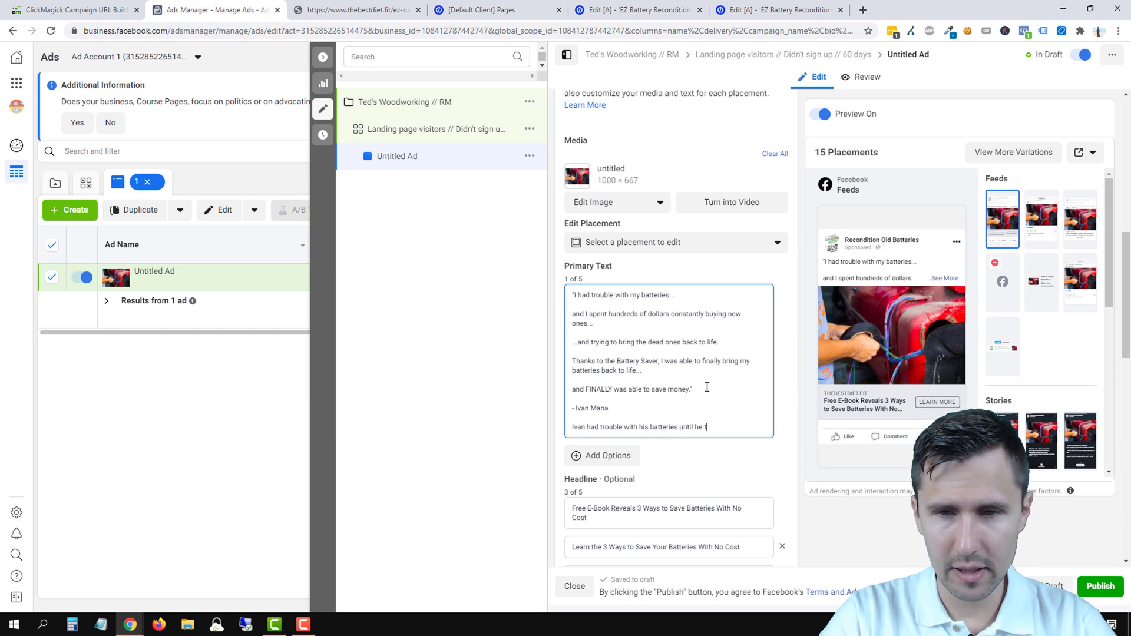
{"action": "type", "text": "our solution."}
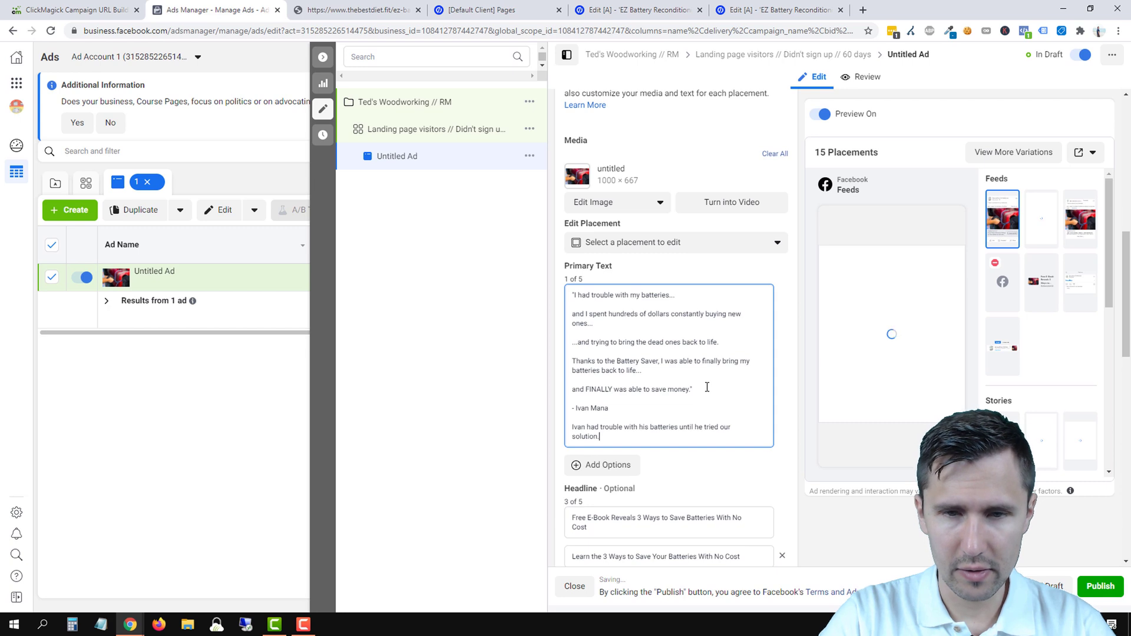
- Add the pitch about restoring dead batteries and the line 'Click below to get started.'
{"action": "key", "text": "Return"}
{"action": "key", "text": "Return"}
{"action": "type", "text": "Stop"}
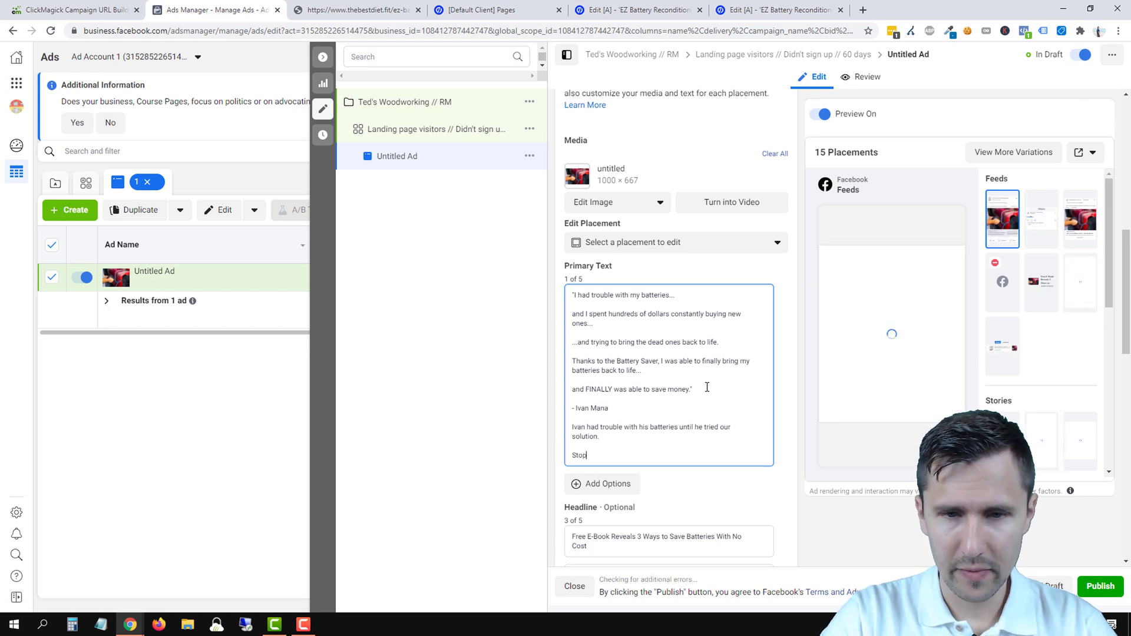
{"action": "type", "text": " sp"}
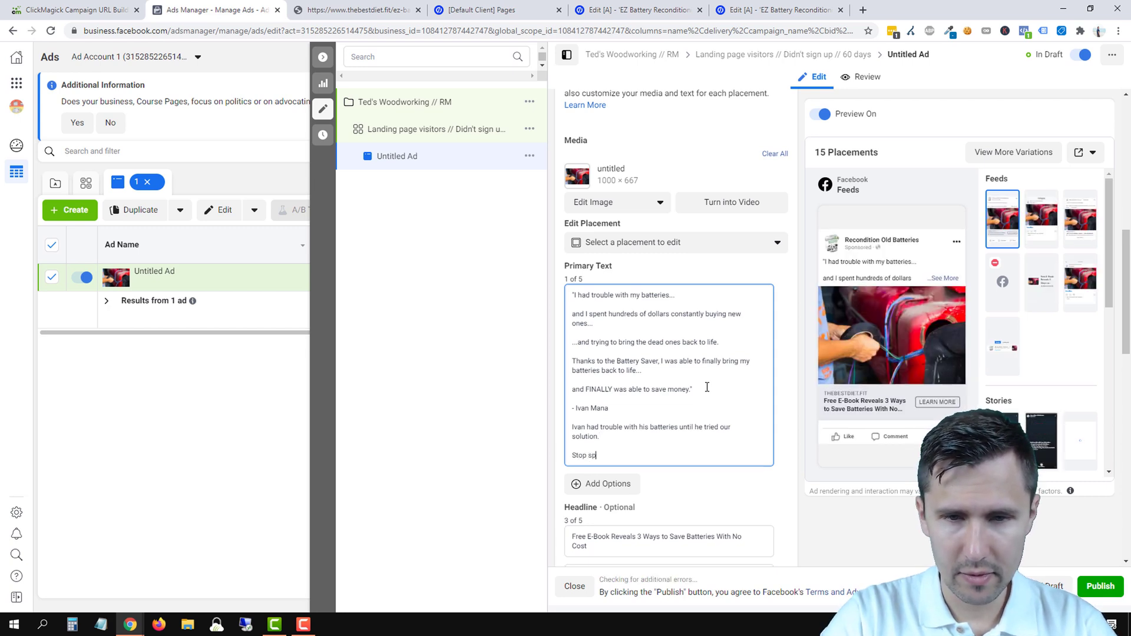
{"action": "type", "text": "ending thousands of doll"}
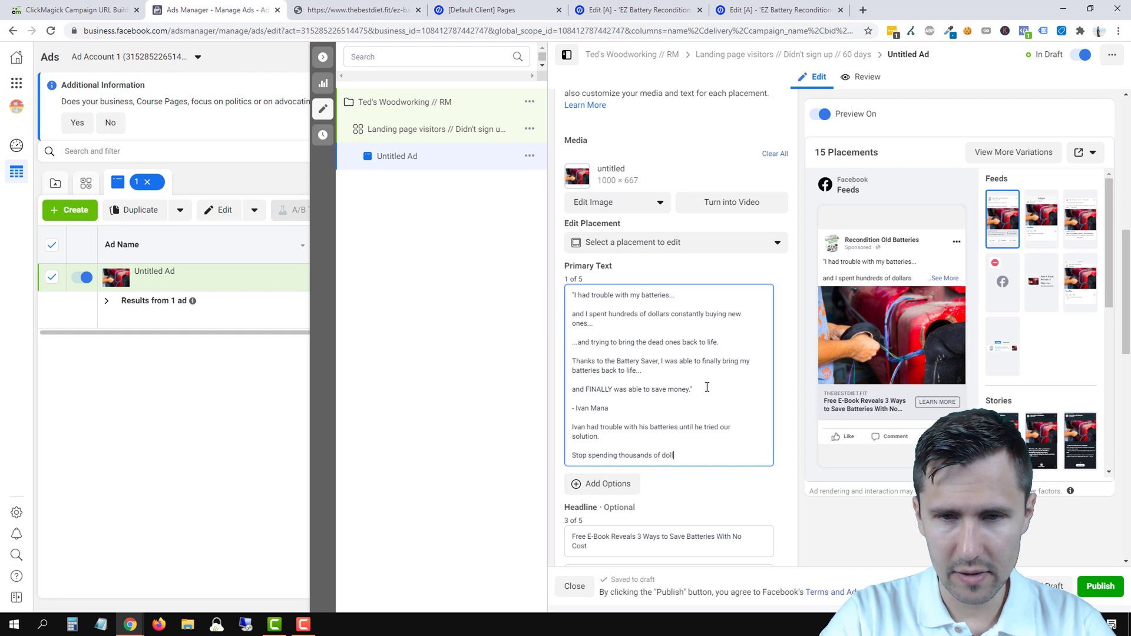
{"action": "type", "text": "ars and learn this simple tr"}
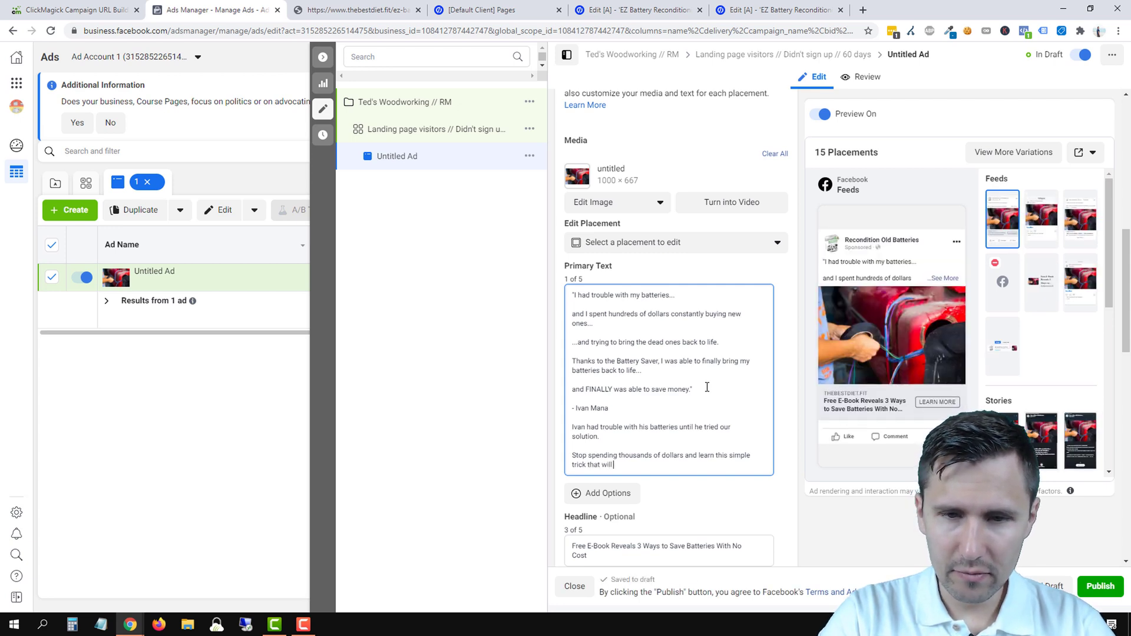
{"action": "type", "text": "ick that will re"}
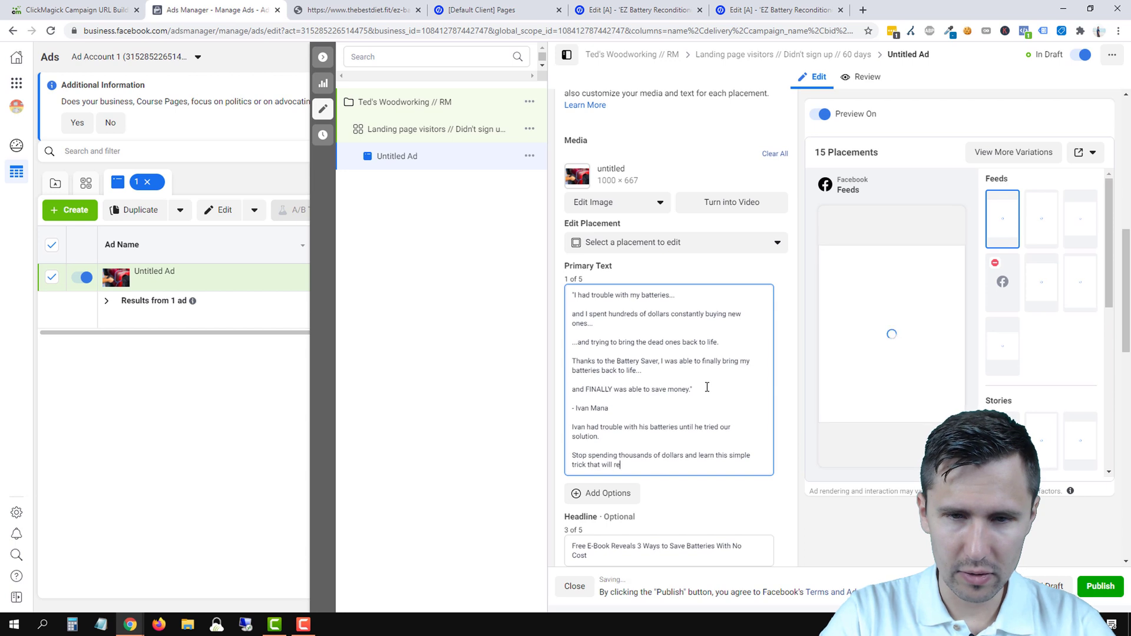
{"action": "type", "text": "store dead batteries bak"}
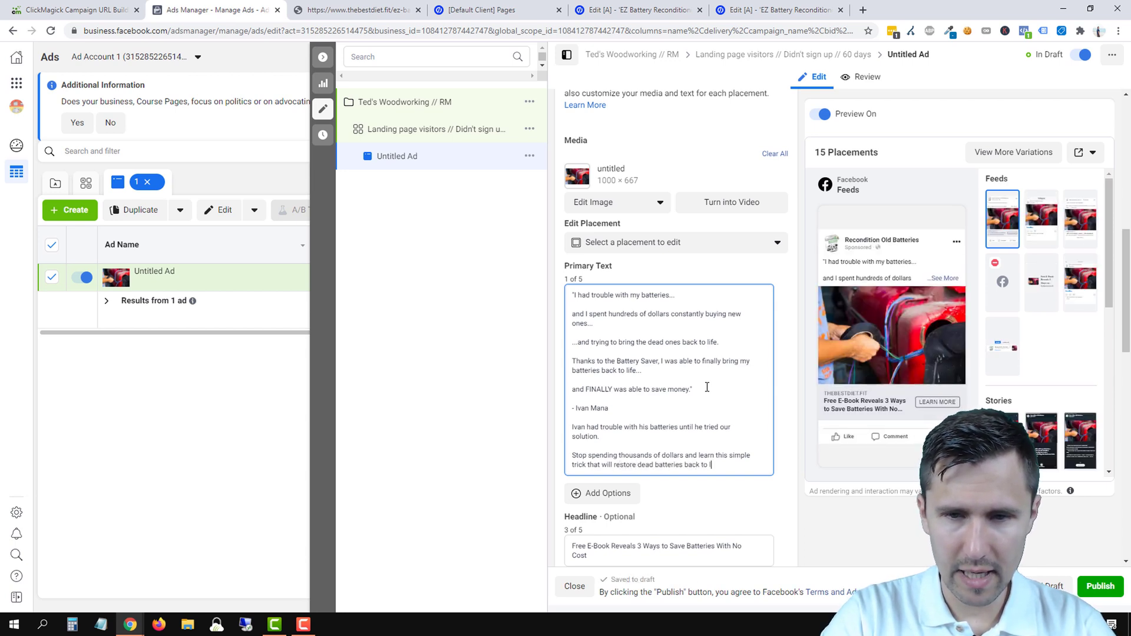
{"action": "type", "text": "ck to life for you."}
{"action": "key", "text": "Return"}
{"action": "key", "text": "Return"}
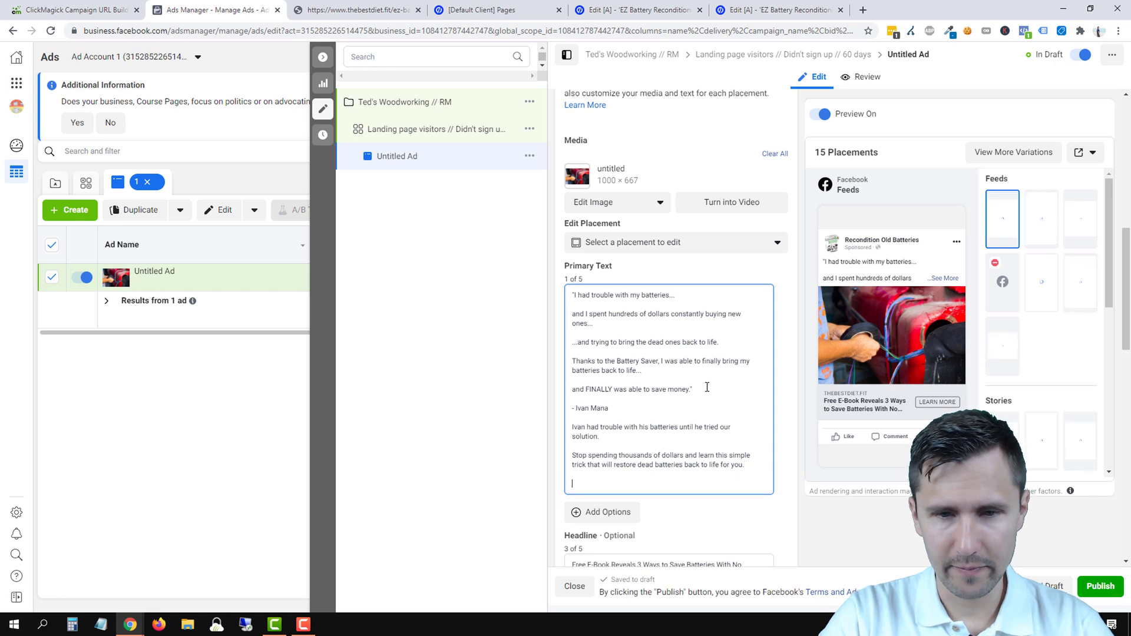
{"action": "type", "text": "Clic"}
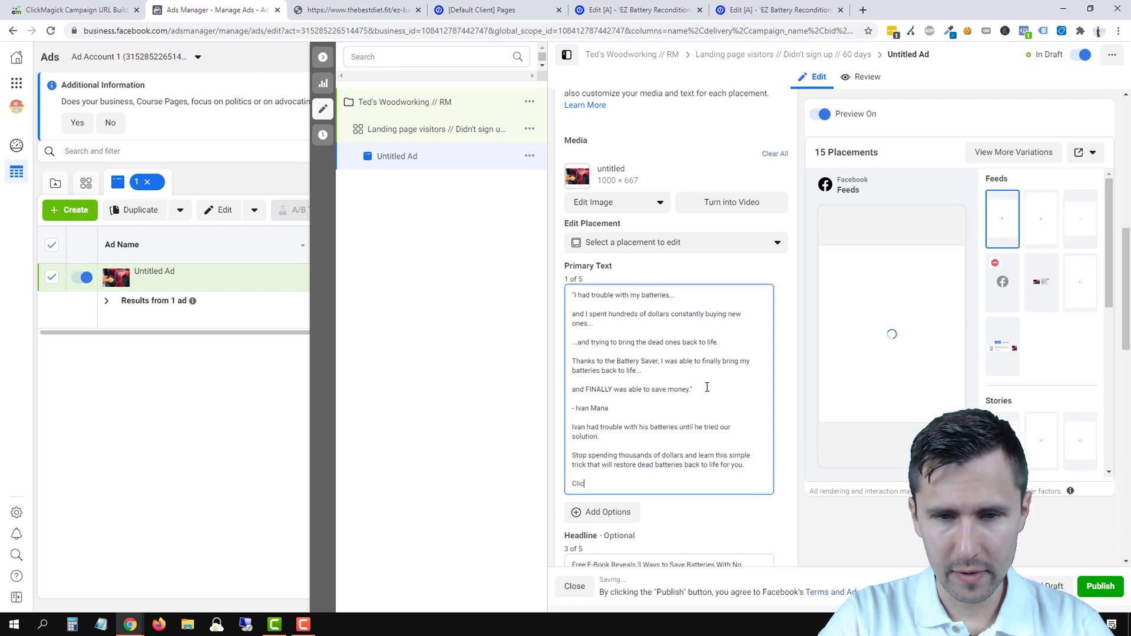
{"action": "type", "text": "k below to get star"}
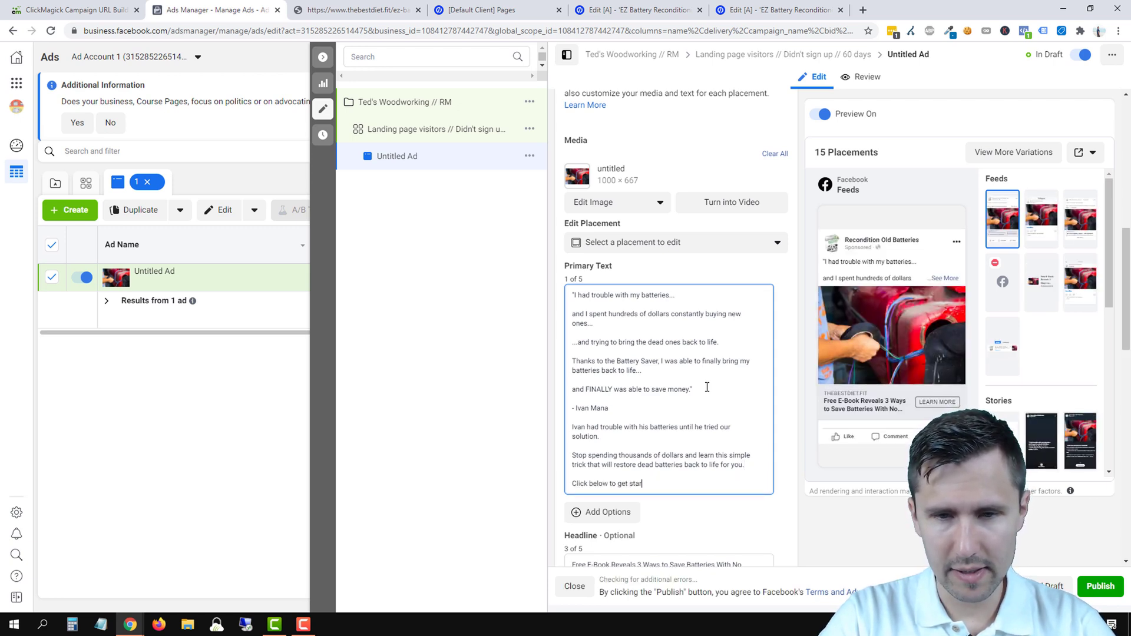
{"action": "type", "text": "ted"}
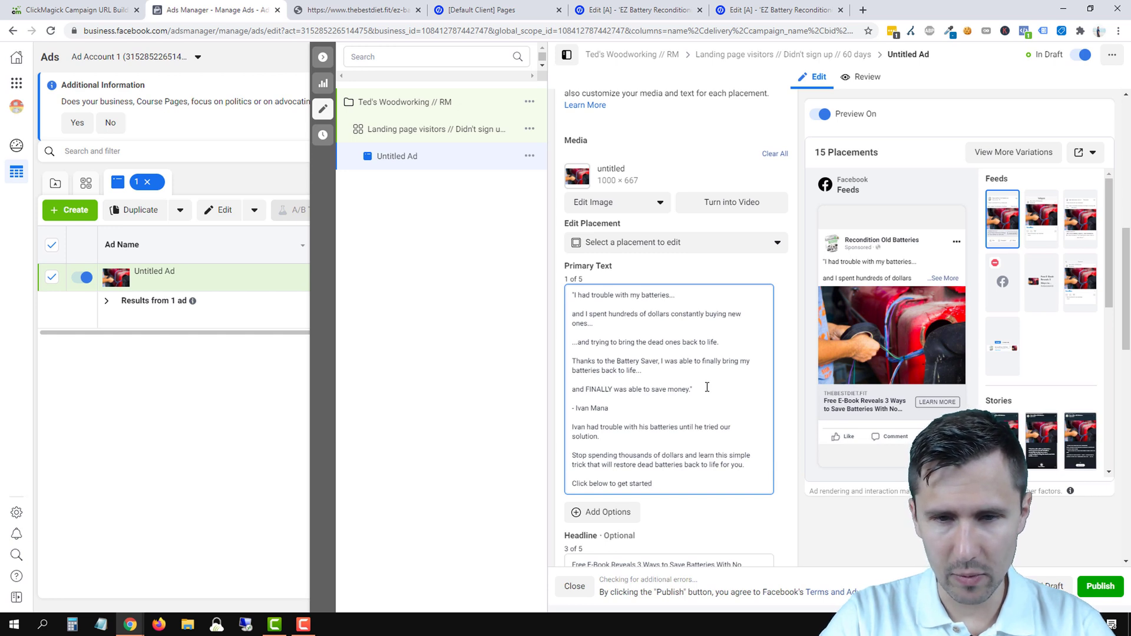
{"action": "type", "text": "."}
- Finish with a row of five pointing-down hand emojis
{"action": "key", "text": "Return"}
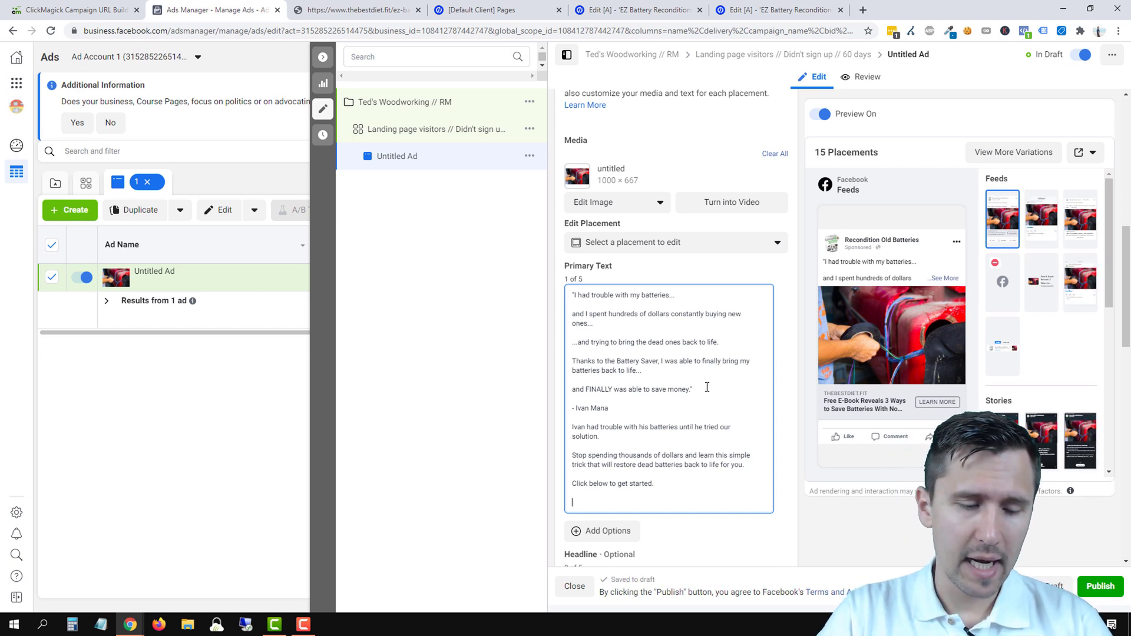
{"action": "key", "text": "super+period"}
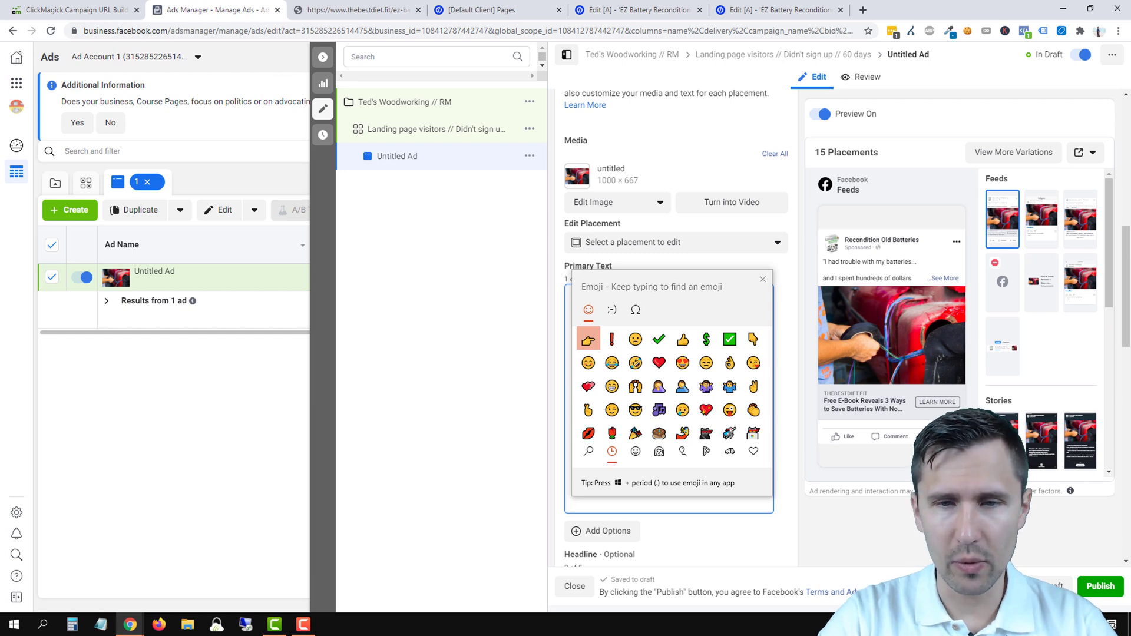
{"action": "left_click", "coordinate": [758, 339]}
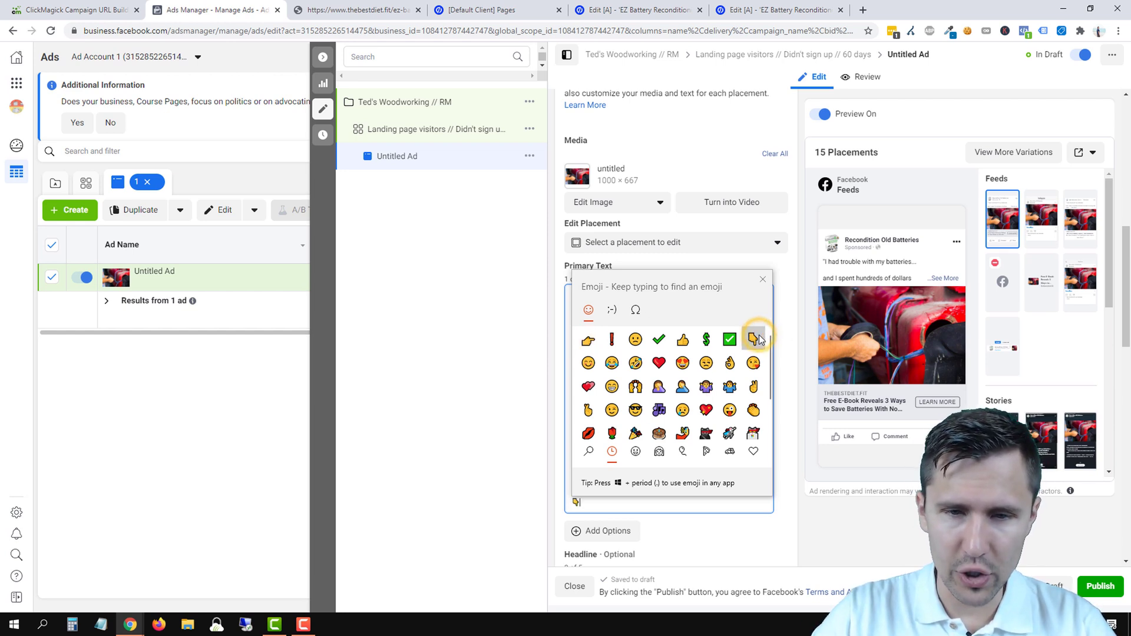
{"action": "left_click", "coordinate": [763, 279]}
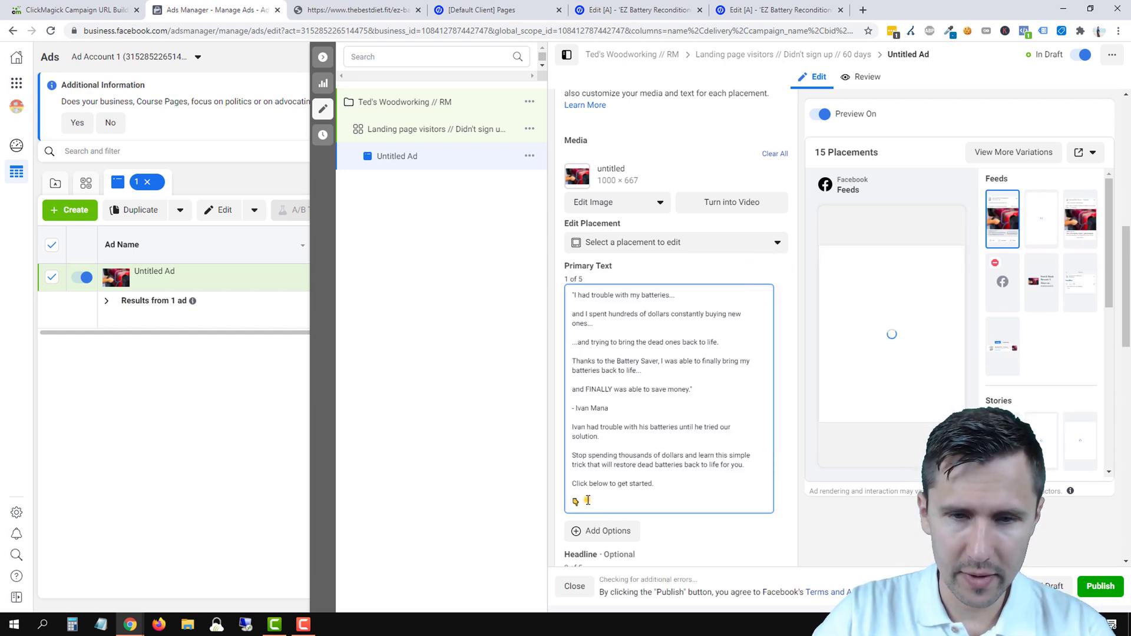
{"action": "left_click_drag", "start_coordinate": [588, 500], "coordinate": [572, 502]}
{"action": "key", "text": "ctrl+c"}
{"action": "left_click", "coordinate": [583, 502]}
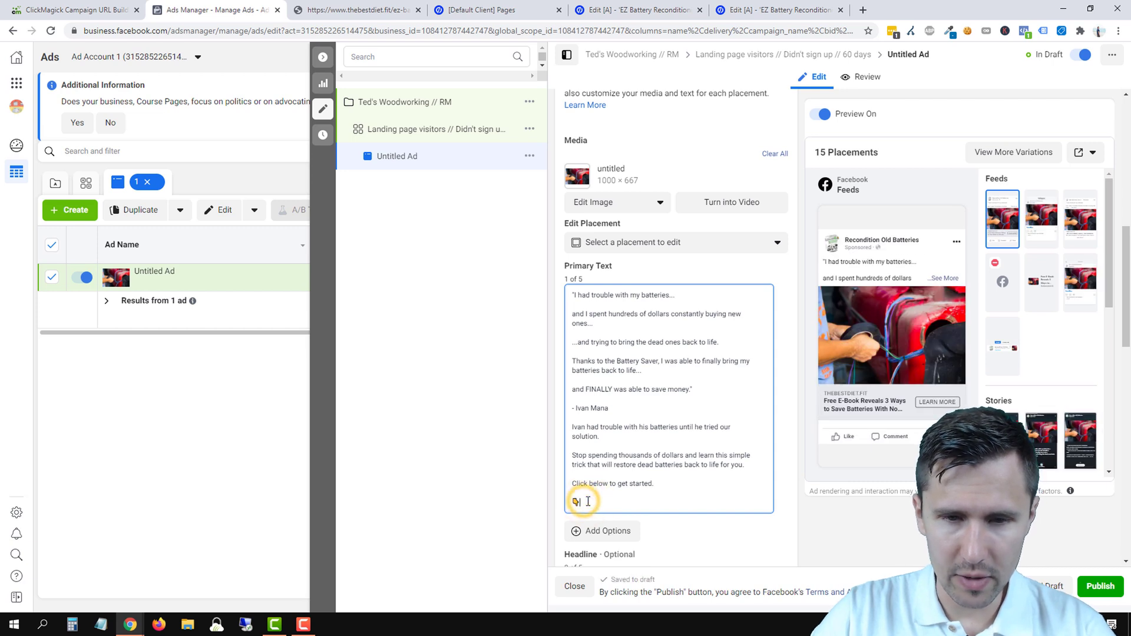
{"action": "key", "text": "ctrl+v"}
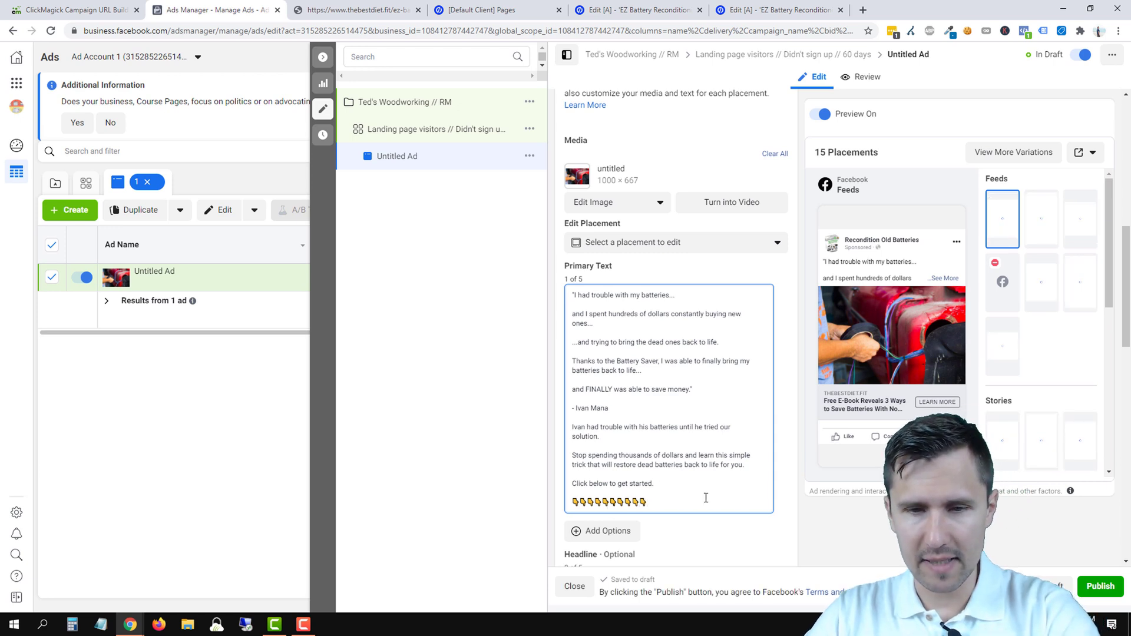
{"action": "key", "text": "BackSpace"}
{"action": "key", "text": "BackSpace"}
{"action": "key", "text": "BackSpace"}
{"action": "key", "text": "BackSpace"}
{"action": "key", "text": "BackSpace"}
{"action": "key", "text": "BackSpace"}
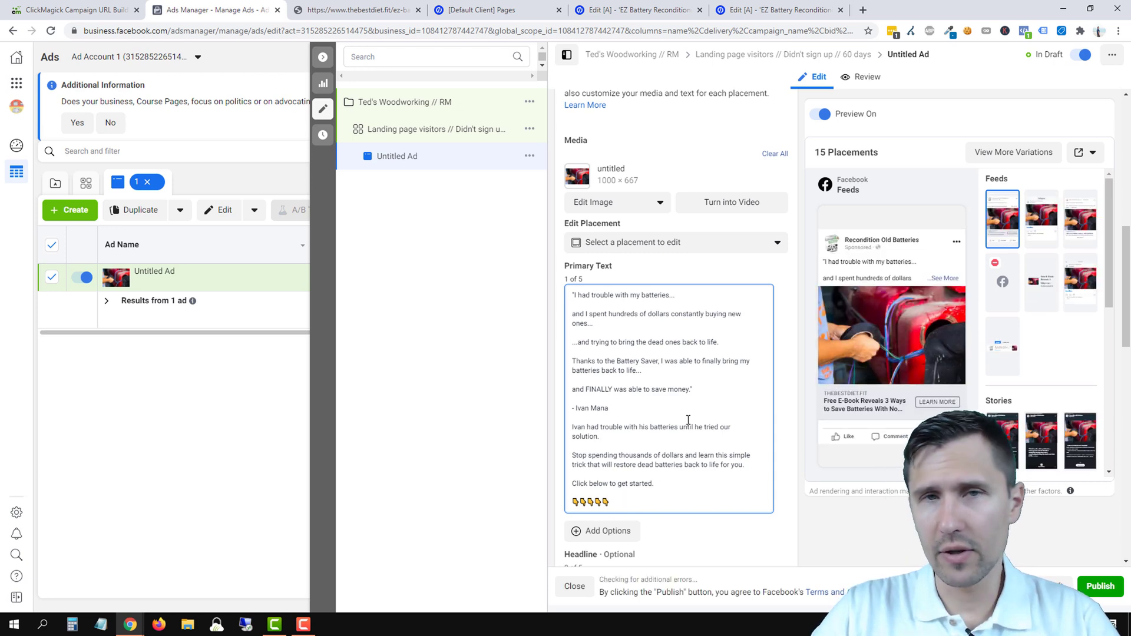
- Open emojipedia.org in a new tab and search it for hand emojis
{"action": "left_click", "coordinate": [863, 10]}
{"action": "type", "text": "emojipedia.org"}
{"action": "key", "text": "Return"}
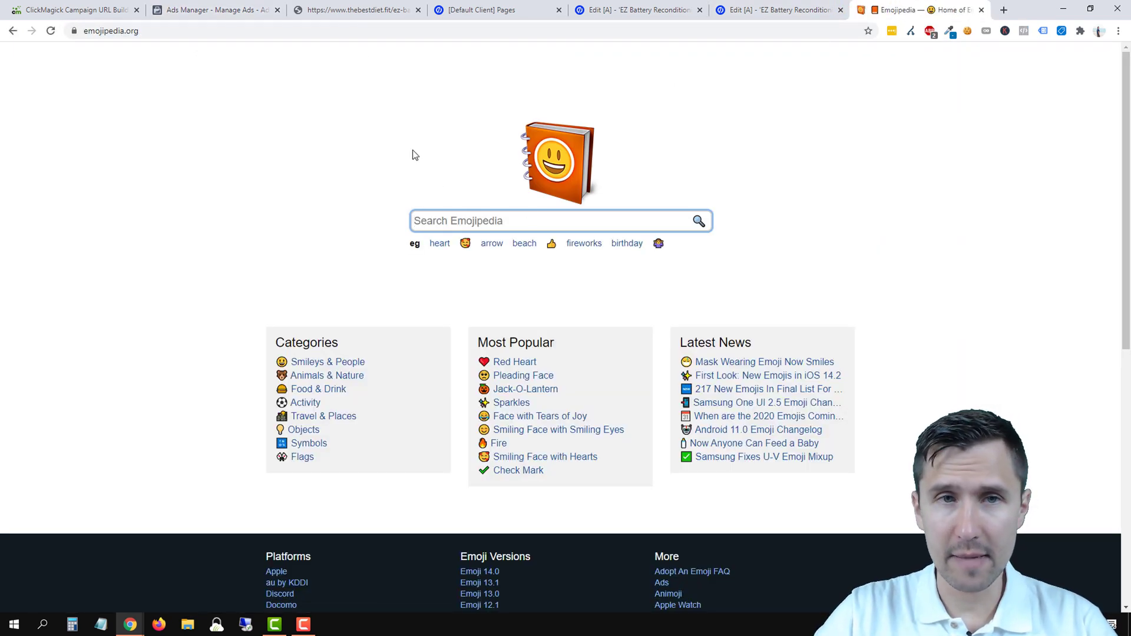
{"action": "type", "text": "hand down"}
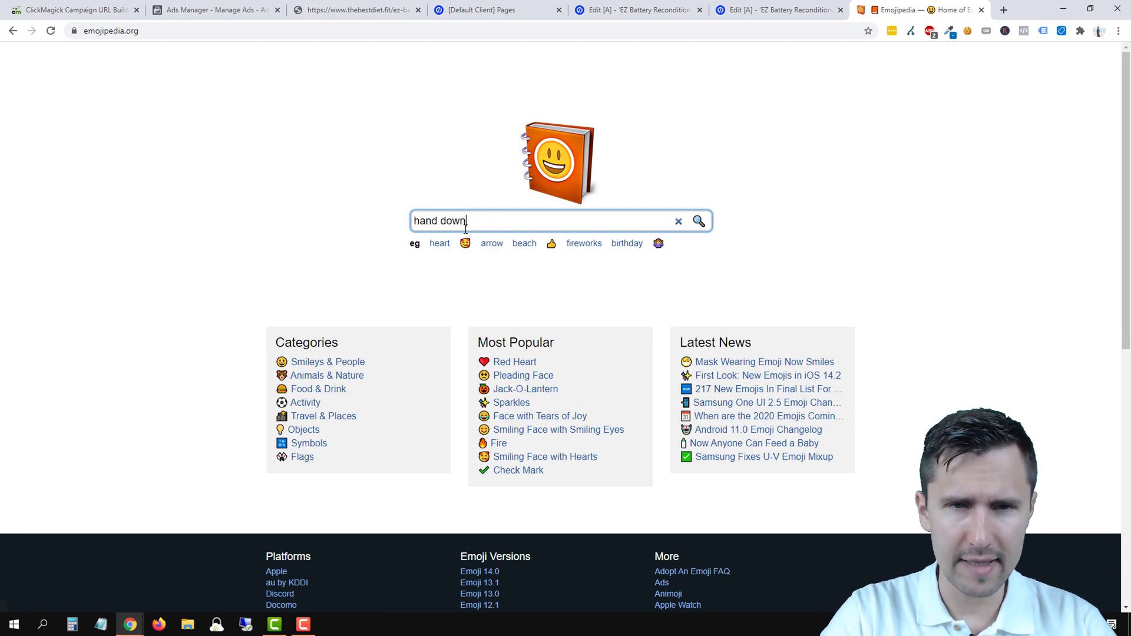
{"action": "key", "text": "Return"}
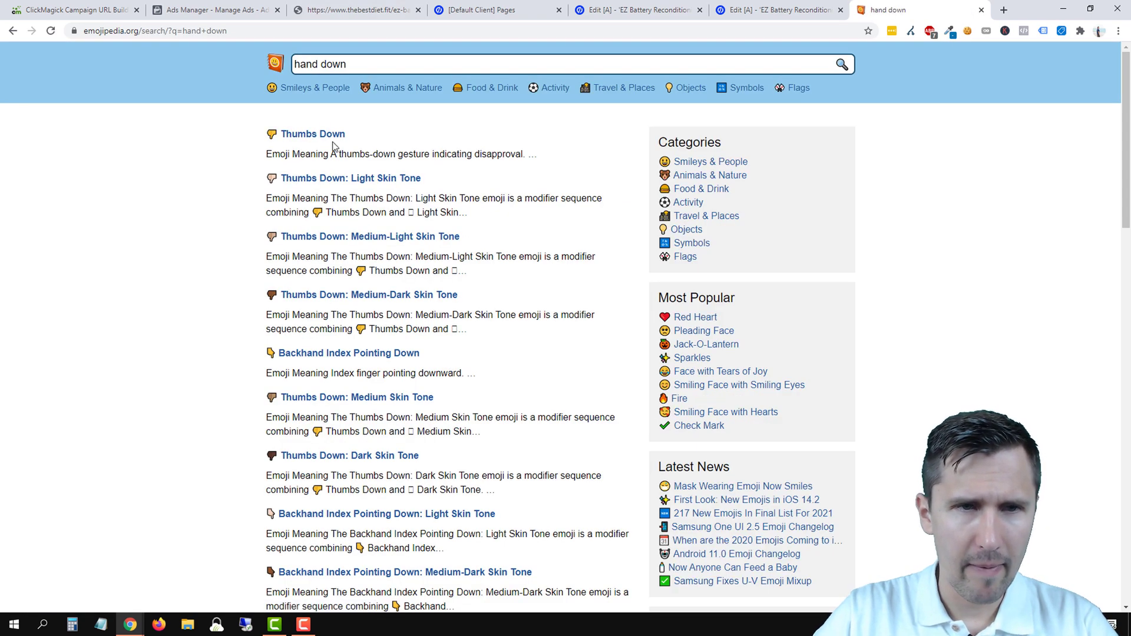
{"action": "scroll", "coordinate": [248, 342], "scroll_direction": "down", "scroll_amount": 2}
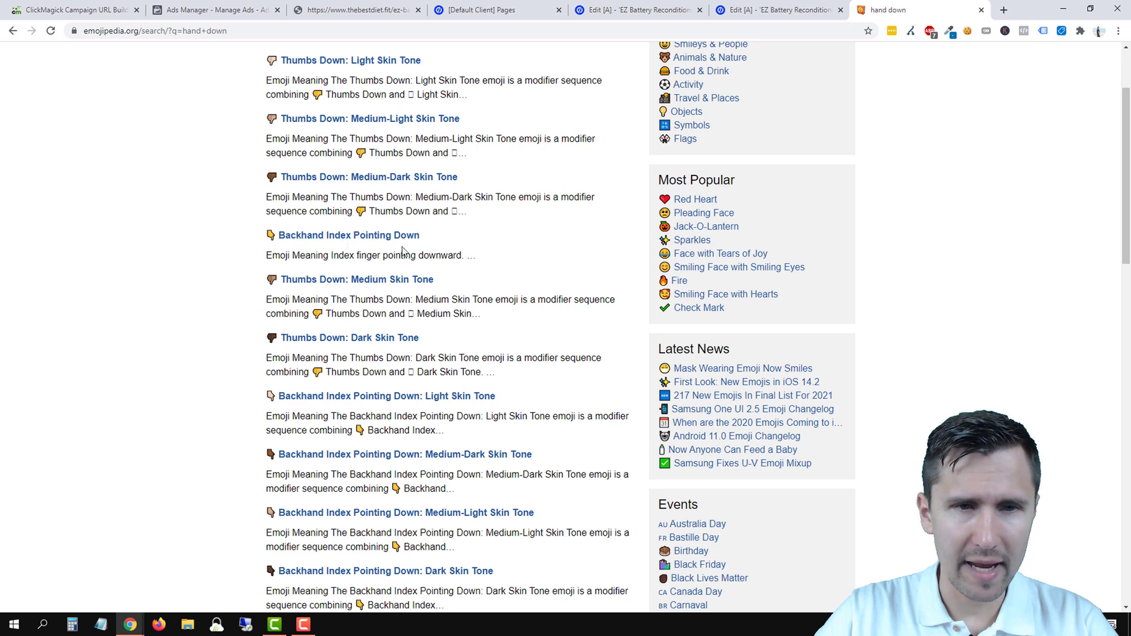
{"action": "left_click_drag", "start_coordinate": [908, 9], "coordinate": [354, 6]}
{"action": "left_click", "coordinate": [228, 10]}
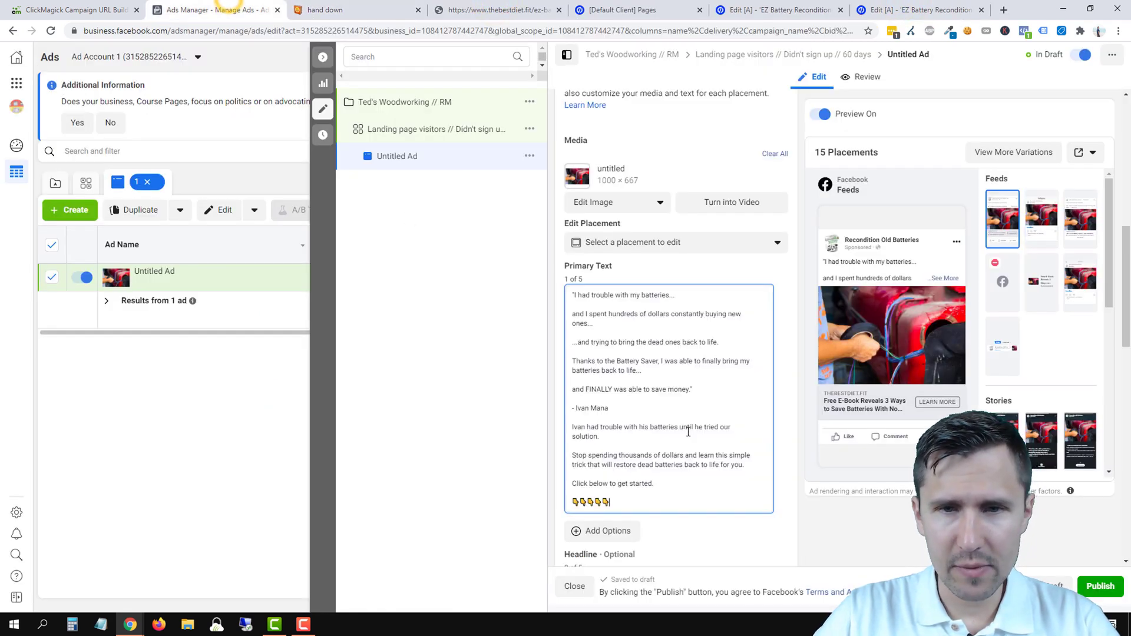
{"action": "left_click", "coordinate": [358, 2]}
{"action": "scroll", "coordinate": [372, 71], "scroll_direction": "up", "scroll_amount": 3}
- Search Emojipedia for 'sad face', copy the Worried Face emoji, and return to Ads Manager
{"action": "triple_click", "coordinate": [329, 61]}
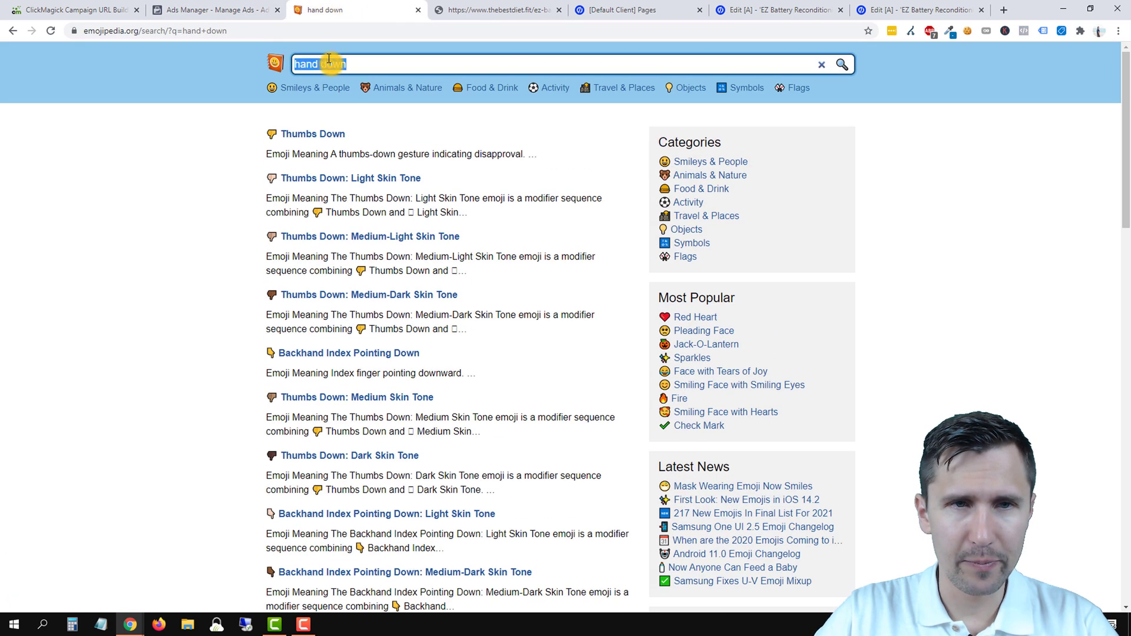
{"action": "type", "text": "trouble"}
{"action": "key", "text": "Return"}
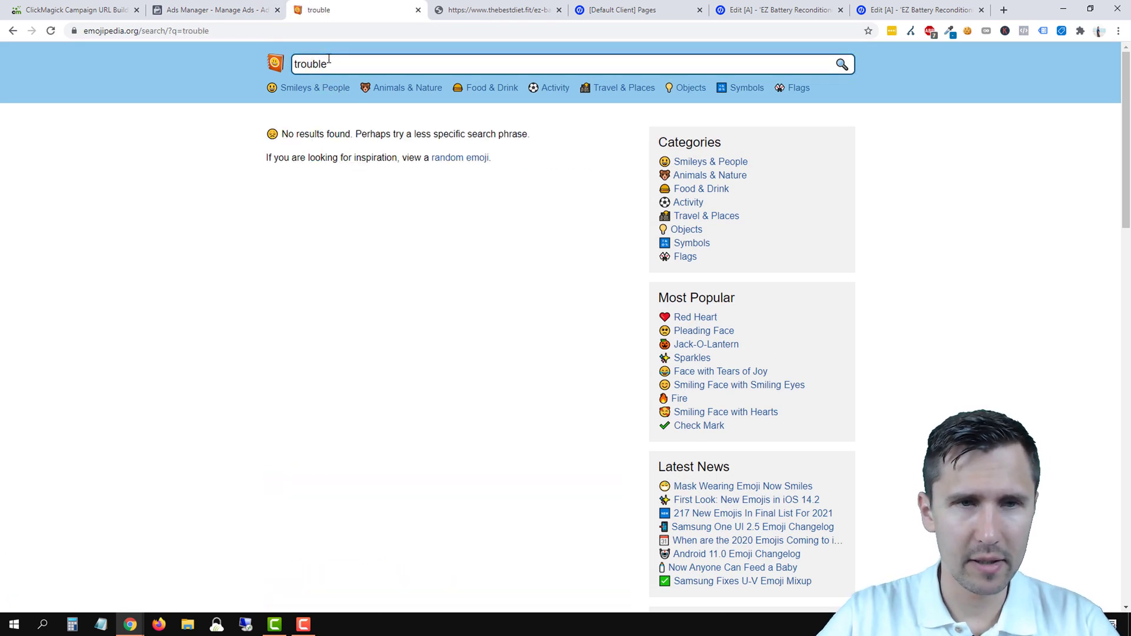
{"action": "double_click", "coordinate": [322, 63]}
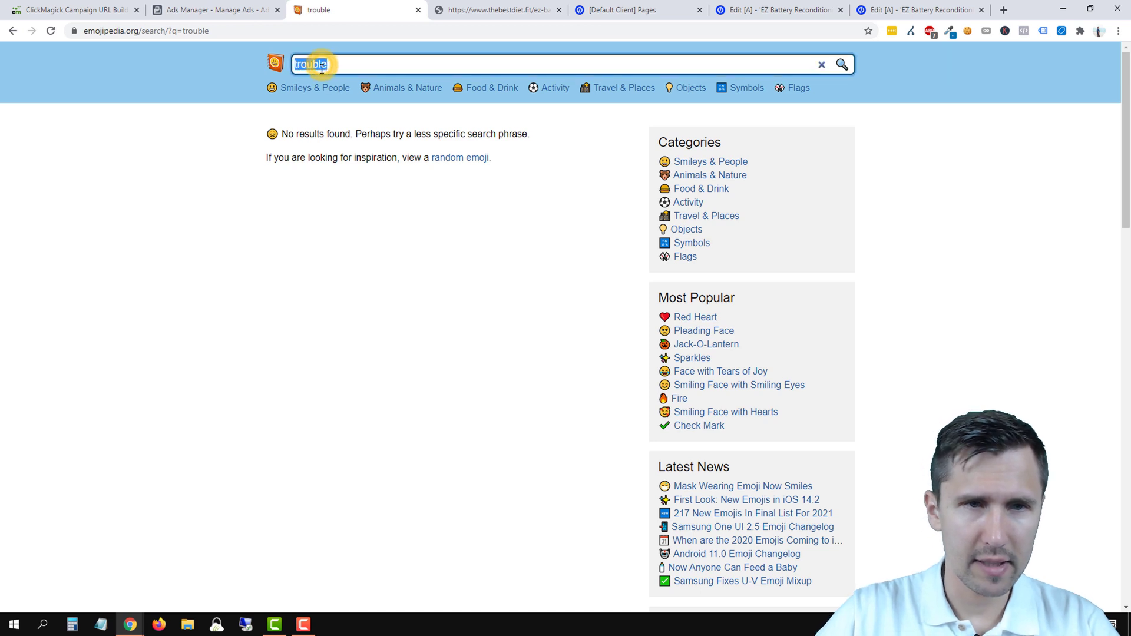
{"action": "type", "text": "sad face"}
{"action": "key", "text": "Return"}
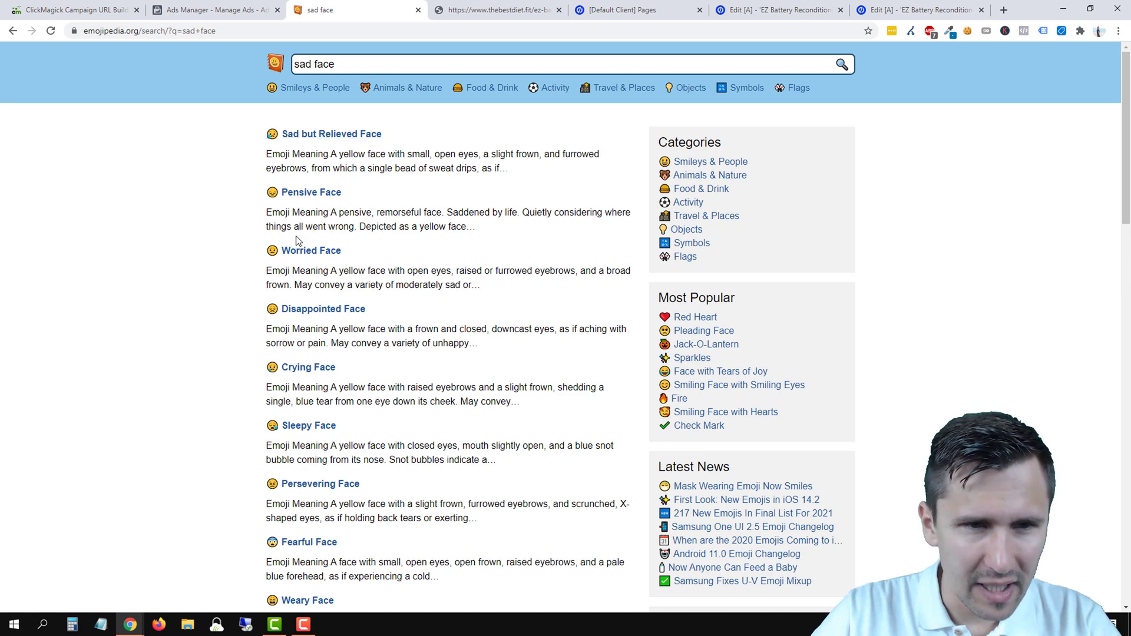
{"action": "left_click", "coordinate": [305, 253]}
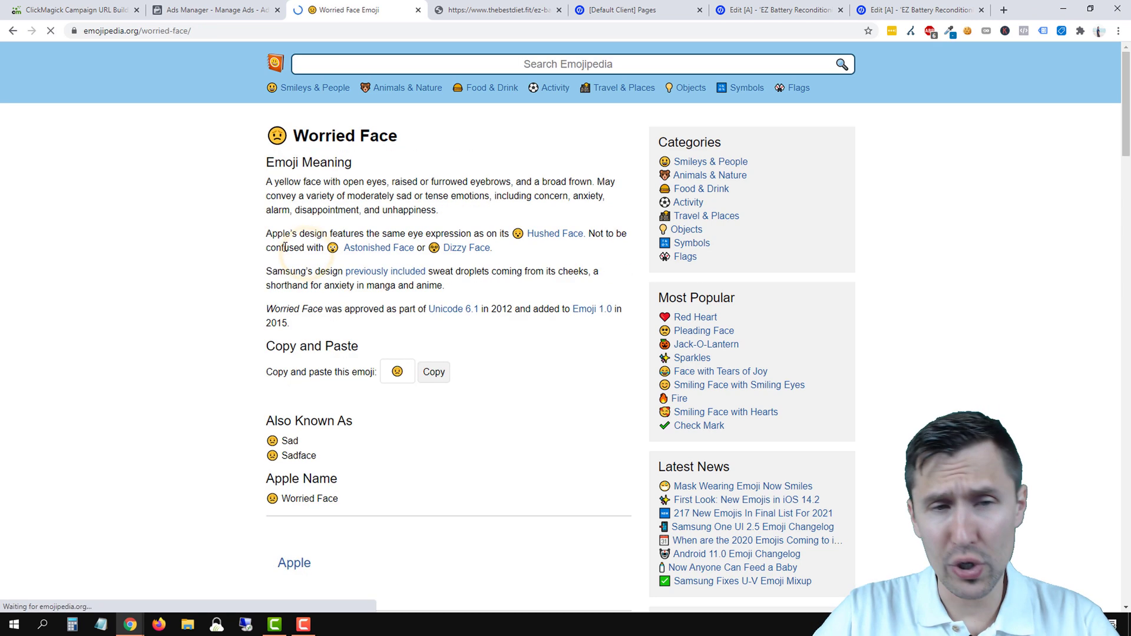
{"action": "left_click", "coordinate": [433, 372]}
{"action": "left_click", "coordinate": [230, 7]}
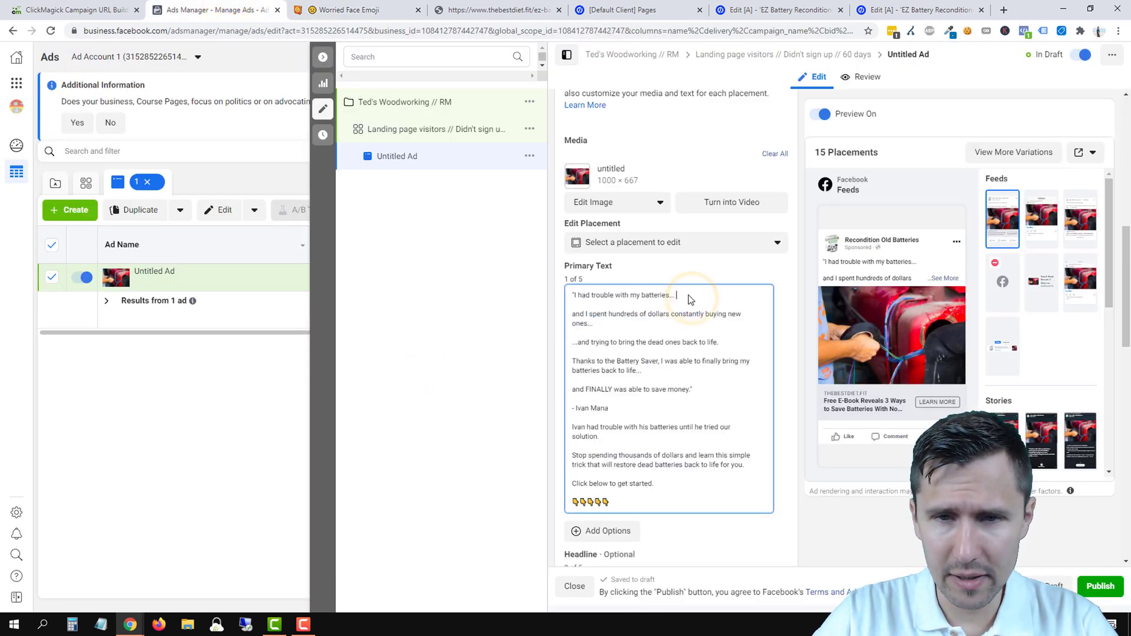
- Paste the worried-face emoji after 'I had trouble with my batteries...' in the primary text
{"action": "key", "text": "alt+Left"}
{"action": "key", "text": "alt+Right"}
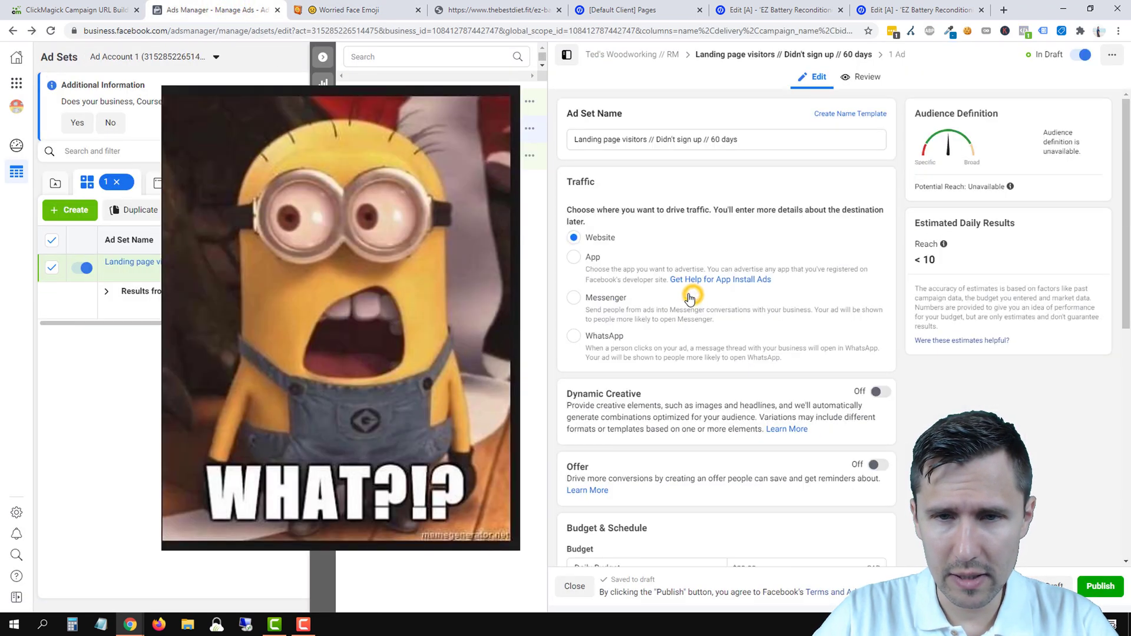
{"action": "left_click", "coordinate": [692, 185]}
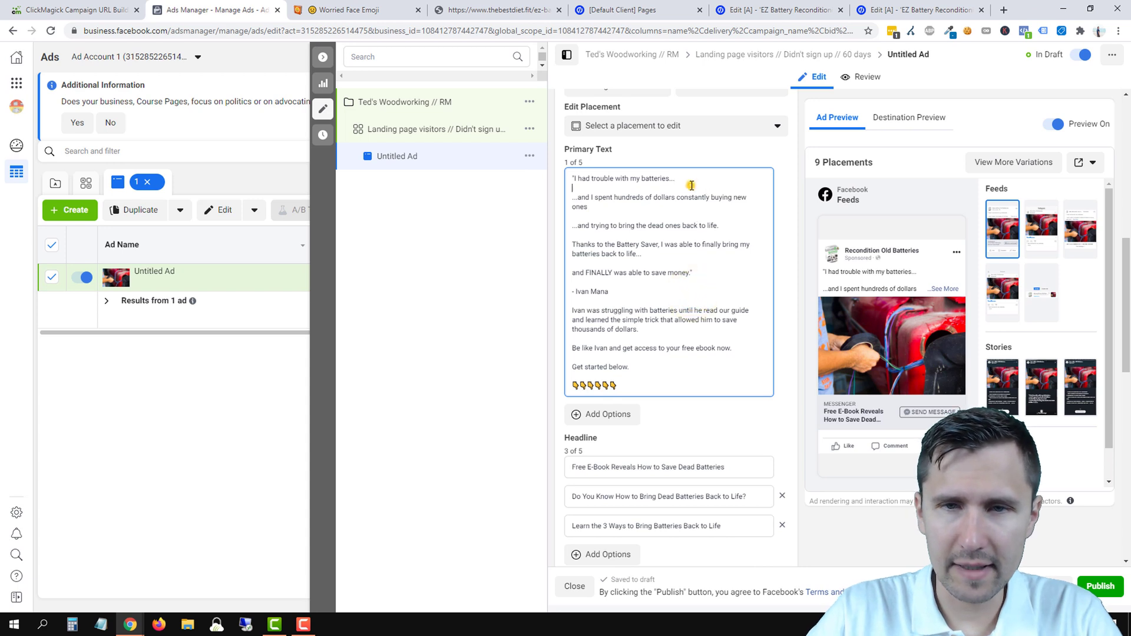
{"action": "right_click", "coordinate": [637, 176]}
{"action": "right_click", "coordinate": [601, 179]}
{"action": "right_click", "coordinate": [570, 183]}
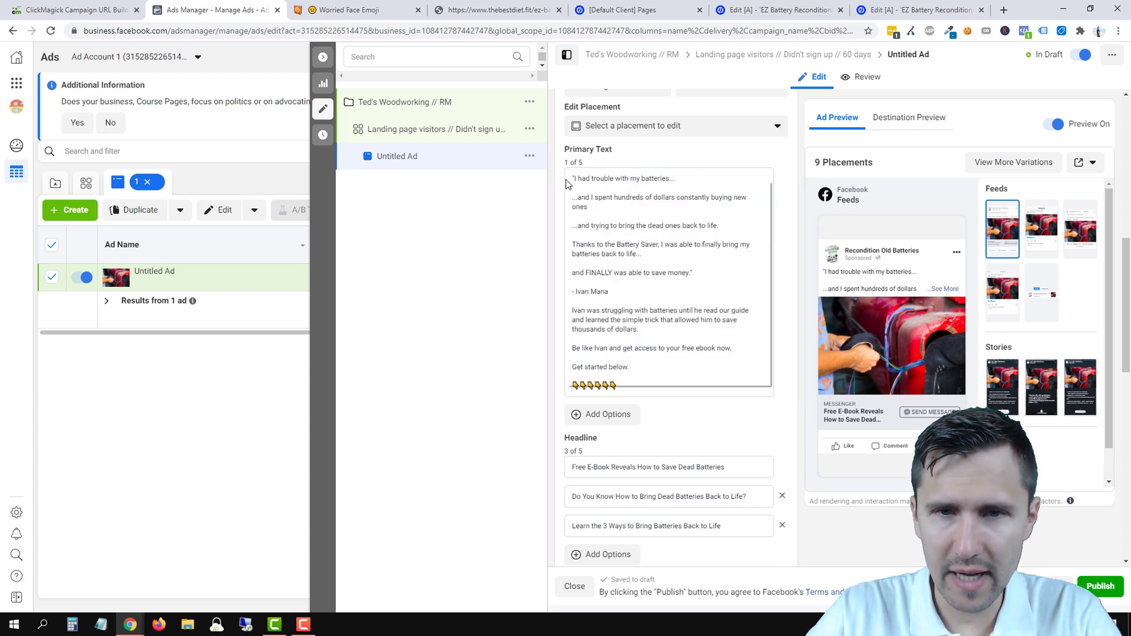
{"action": "right_click", "coordinate": [567, 180]}
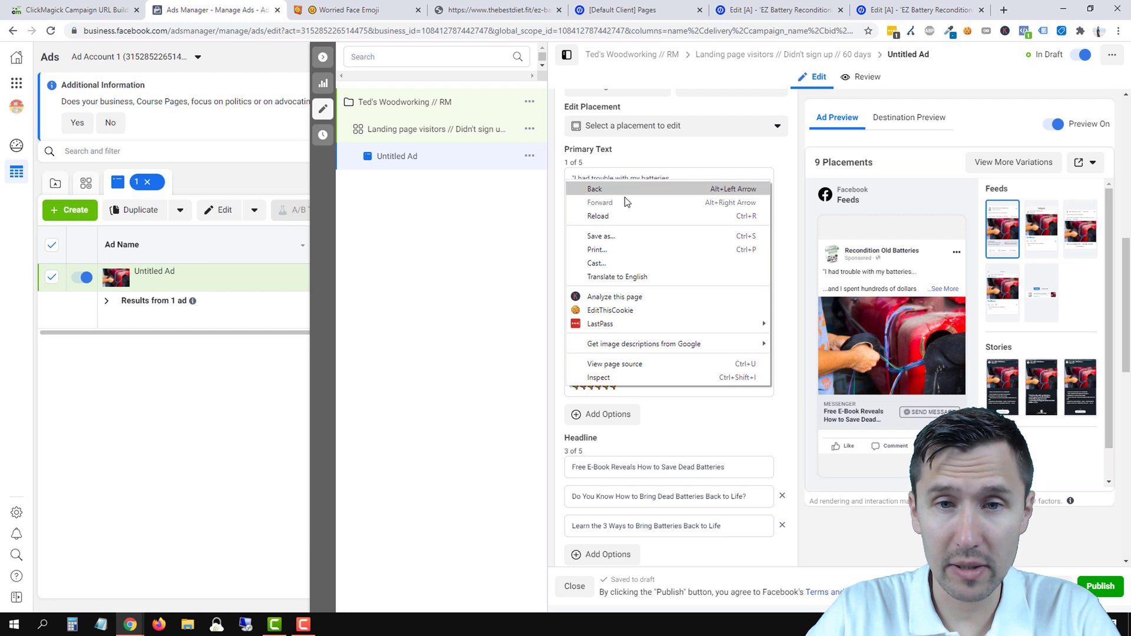
{"action": "left_click", "coordinate": [659, 176]}
{"action": "right_click", "coordinate": [690, 179]}
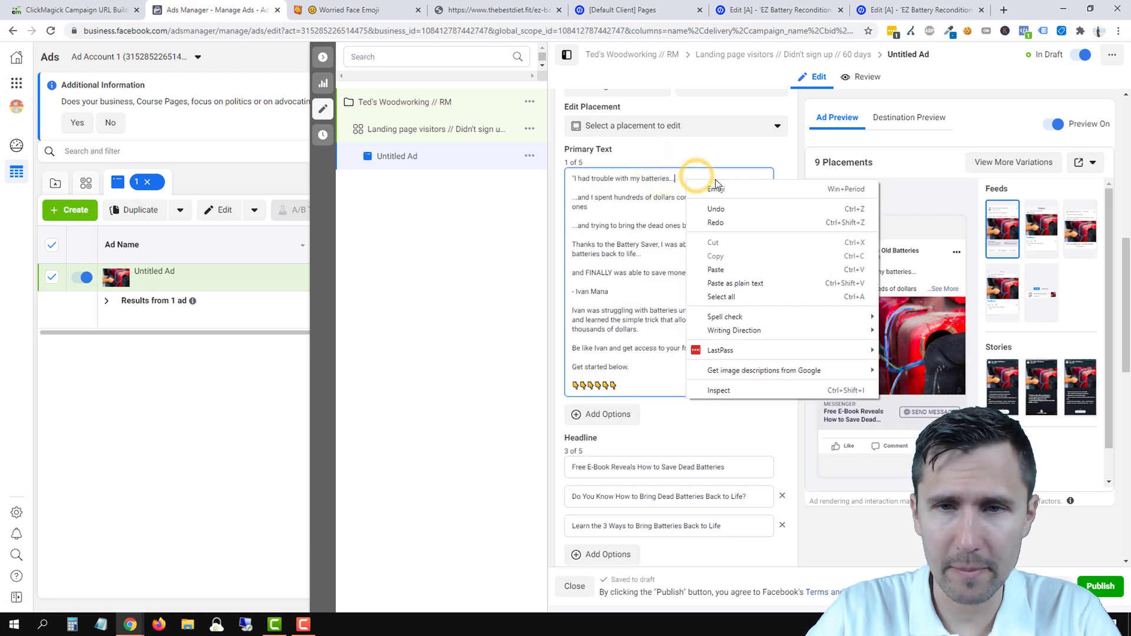
{"action": "left_click", "coordinate": [716, 270]}
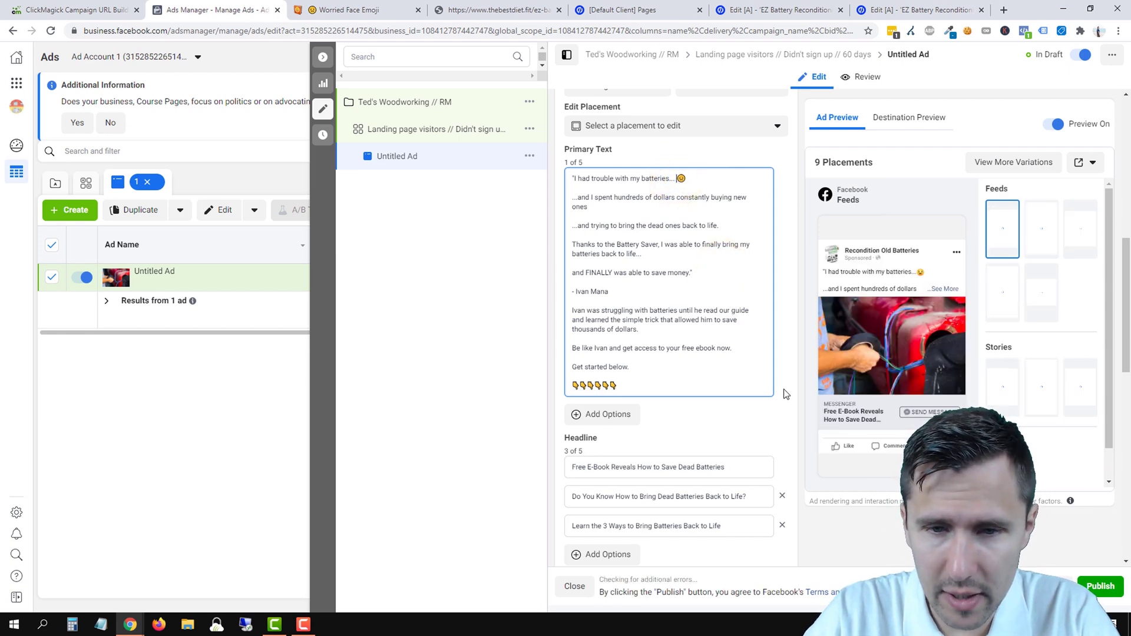
{"action": "scroll", "coordinate": [781, 406], "scroll_direction": "down", "scroll_amount": 3}
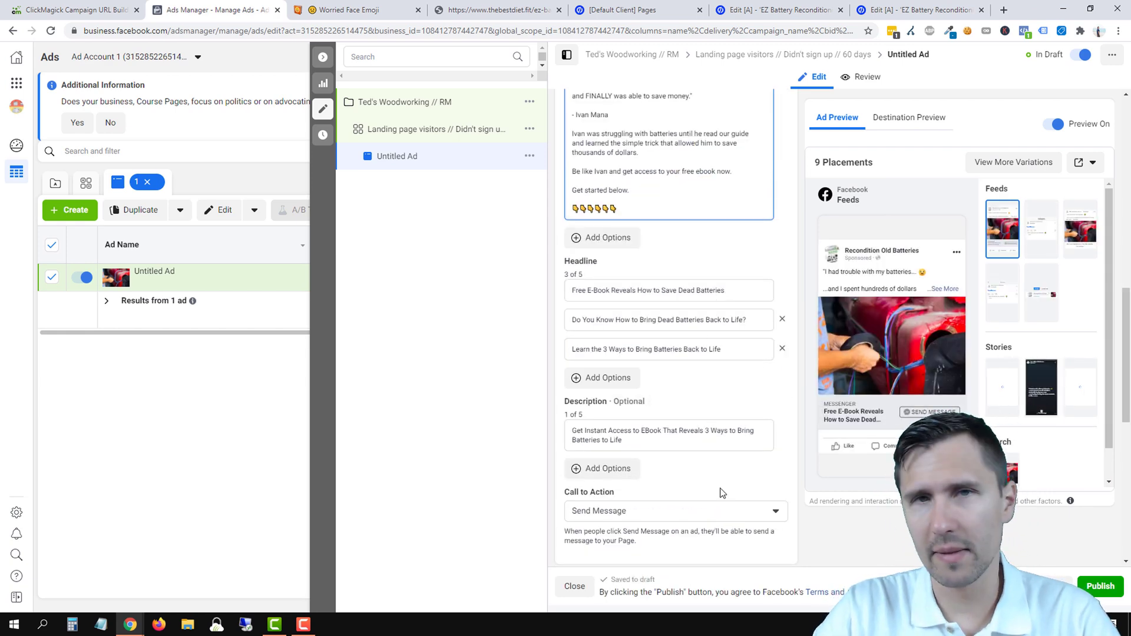
{"action": "scroll", "coordinate": [713, 400], "scroll_direction": "up", "scroll_amount": 3}
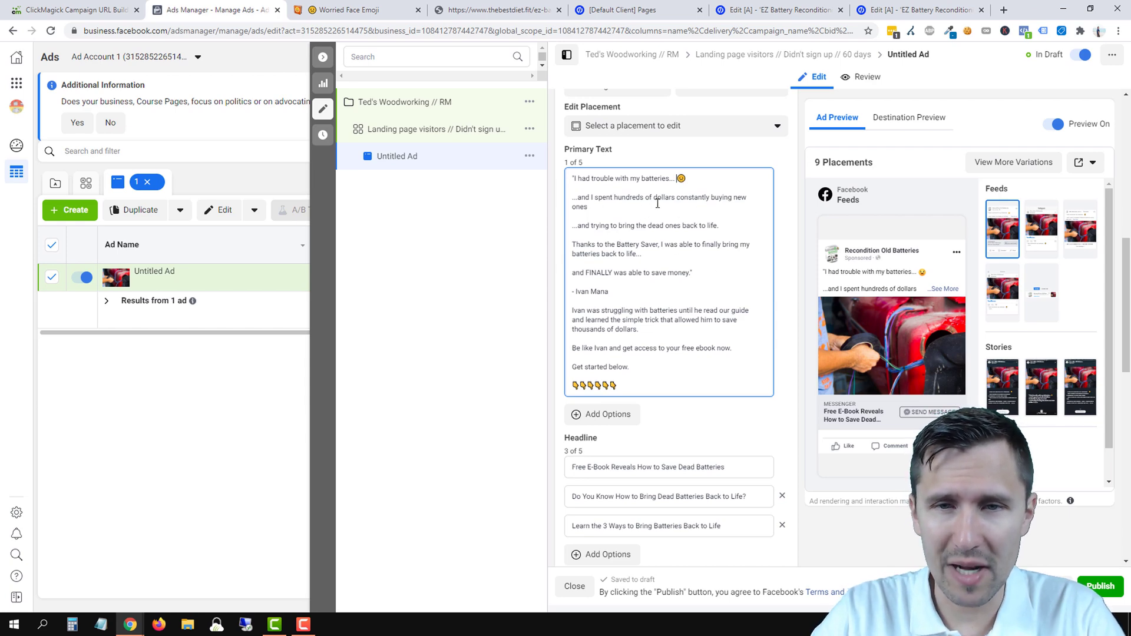
{"action": "left_click", "coordinate": [353, 10]}
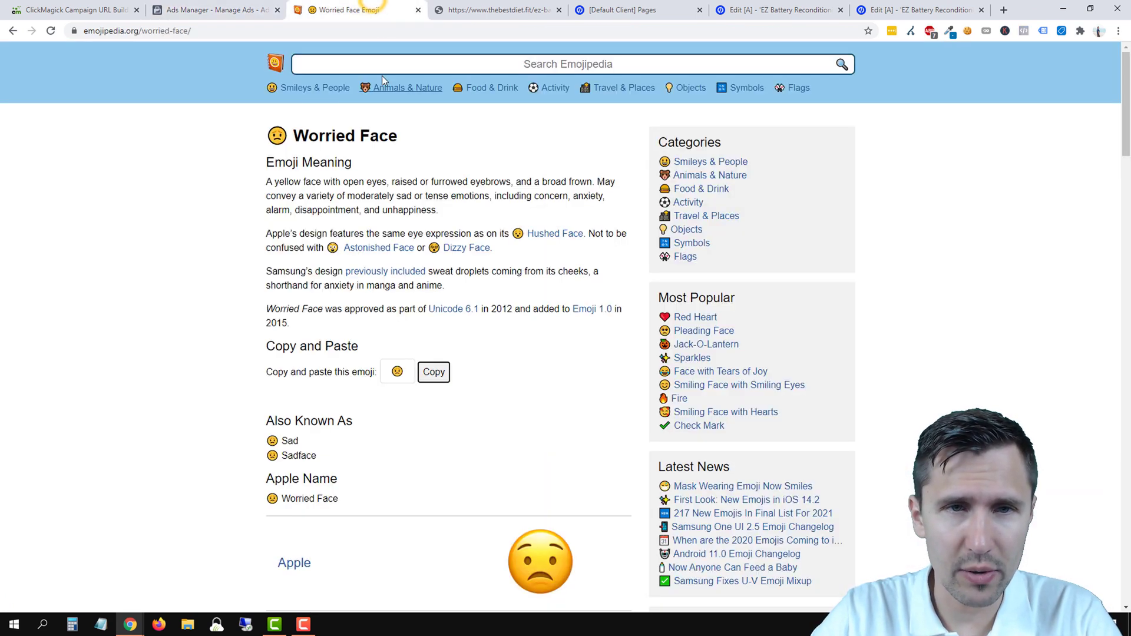
- Search Emojipedia for 'dollar' and copy the Heavy Dollar Sign emoji
{"action": "left_click", "coordinate": [370, 64]}
{"action": "type", "text": "dollar"}
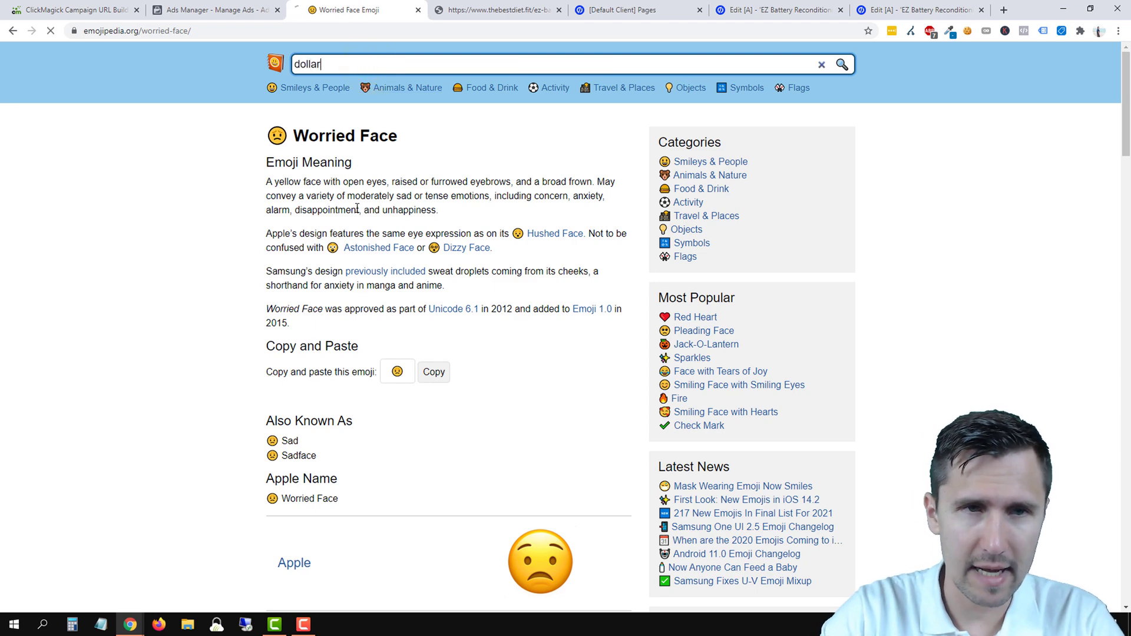
{"action": "key", "text": "Return"}
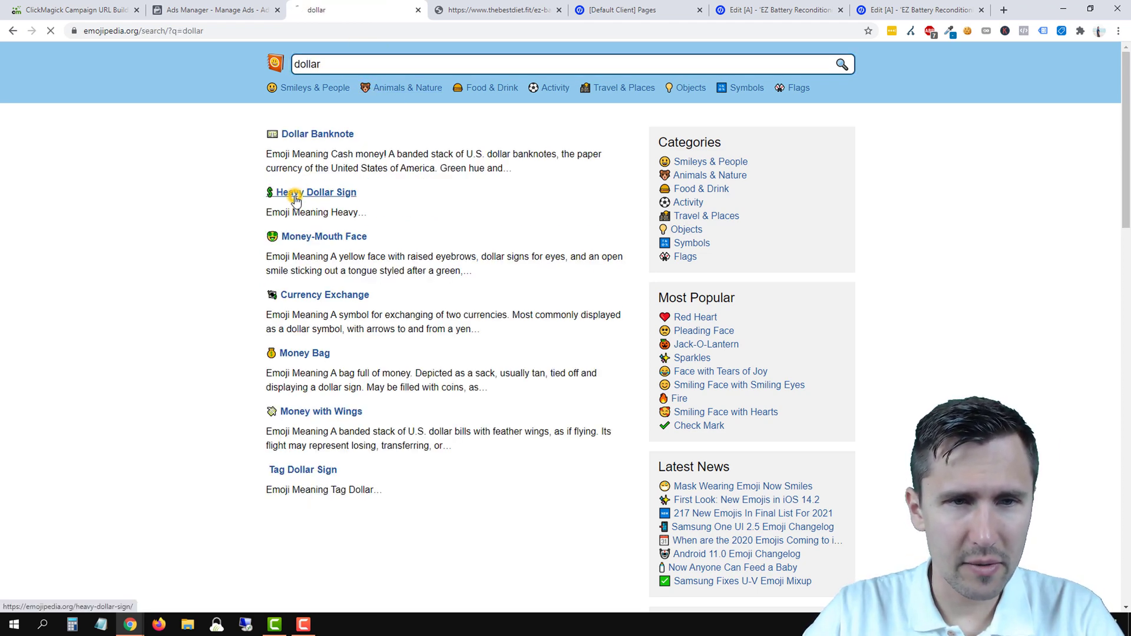
{"action": "left_click", "coordinate": [294, 193]}
{"action": "left_click", "coordinate": [427, 252]}
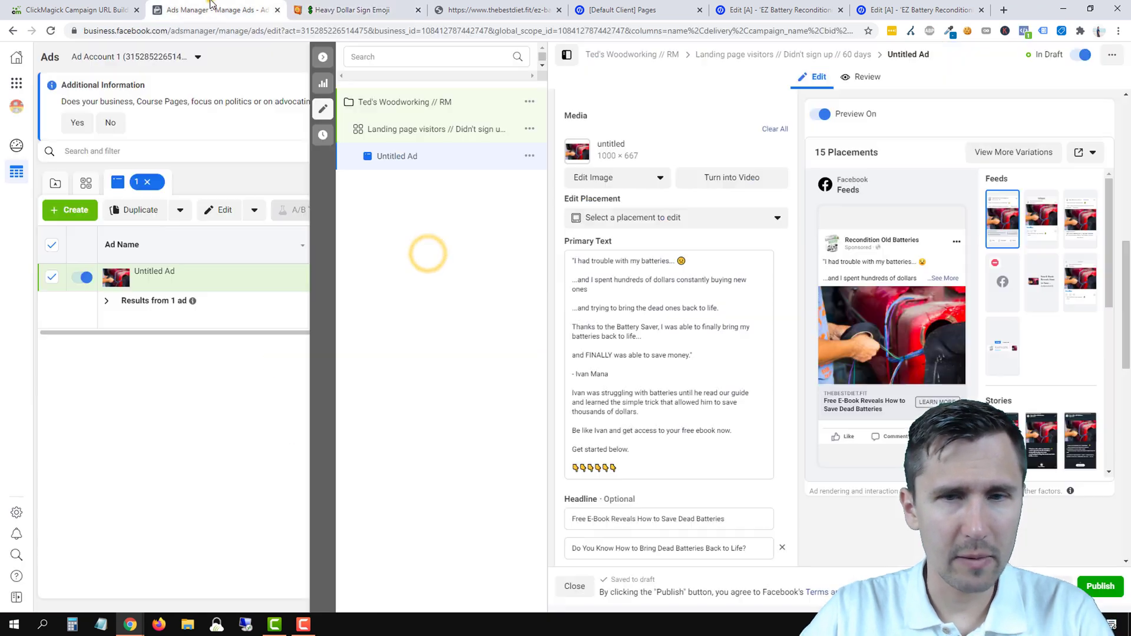
- Paste the dollar-sign emoji after 'buying new ones' in the ad's primary text
{"action": "key", "text": "ctrl+shift+Tab"}
{"action": "left_click", "coordinate": [606, 293]}
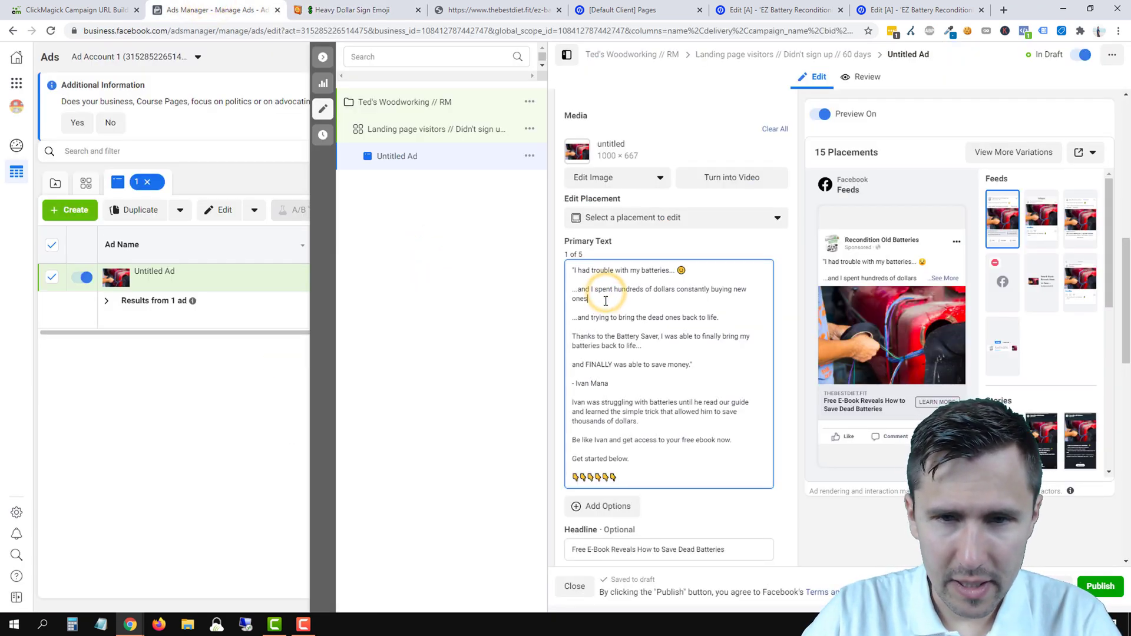
{"action": "key", "text": "ctrl+v"}
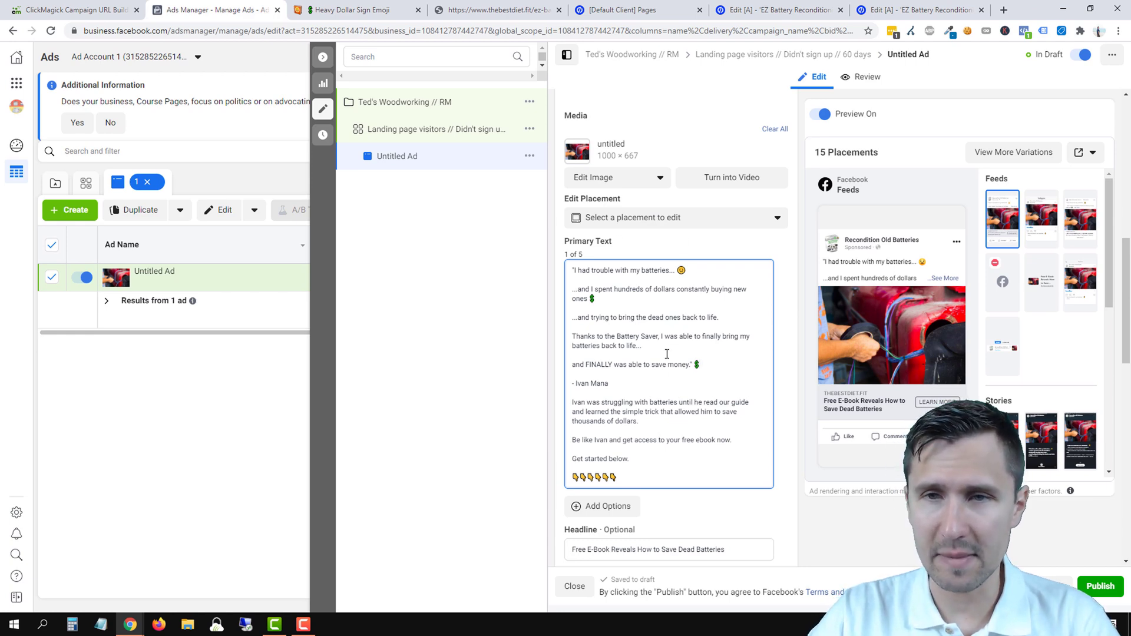
{"action": "scroll", "coordinate": [667, 354], "scroll_direction": "down", "scroll_amount": 7}
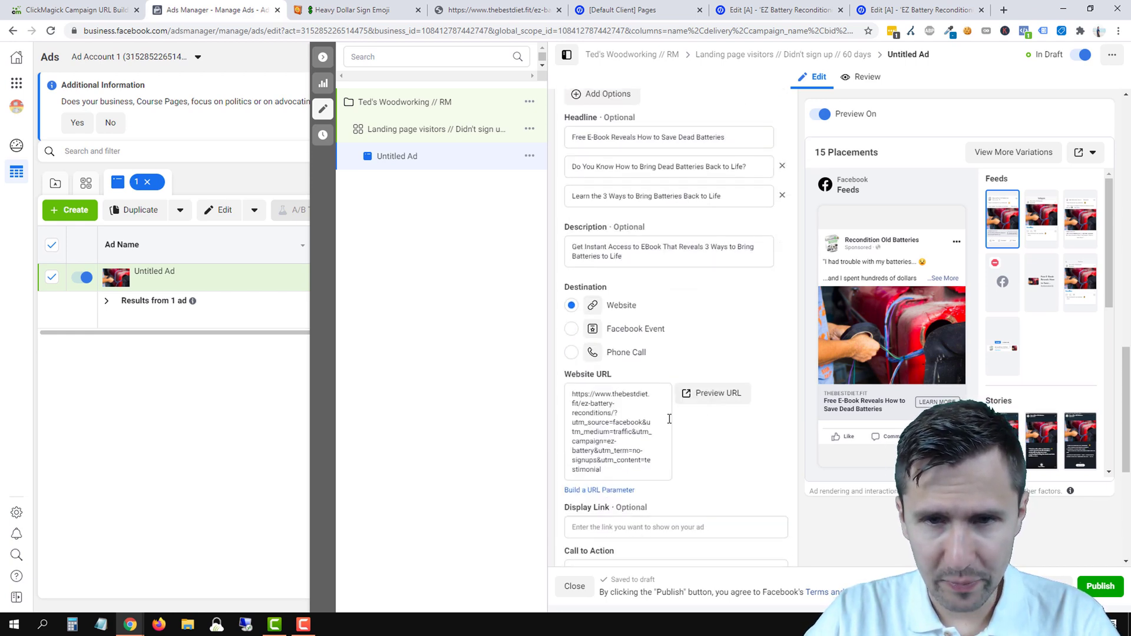
{"action": "scroll", "coordinate": [671, 384], "scroll_direction": "up", "scroll_amount": 2}
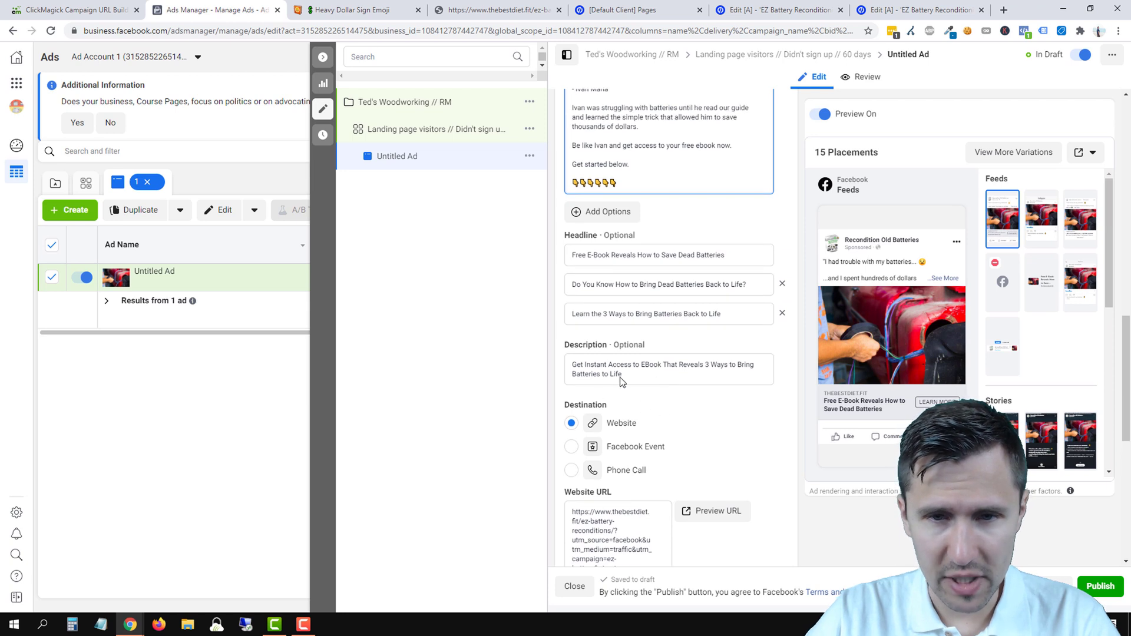
{"action": "left_click", "coordinate": [707, 210]}
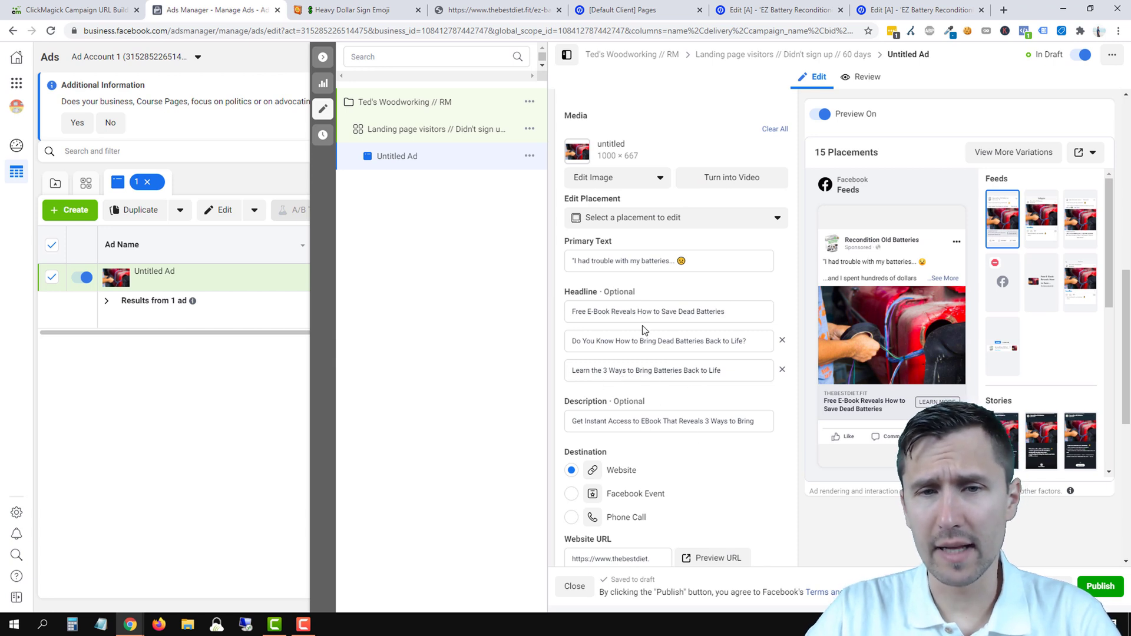
{"action": "left_click", "coordinate": [628, 372]}
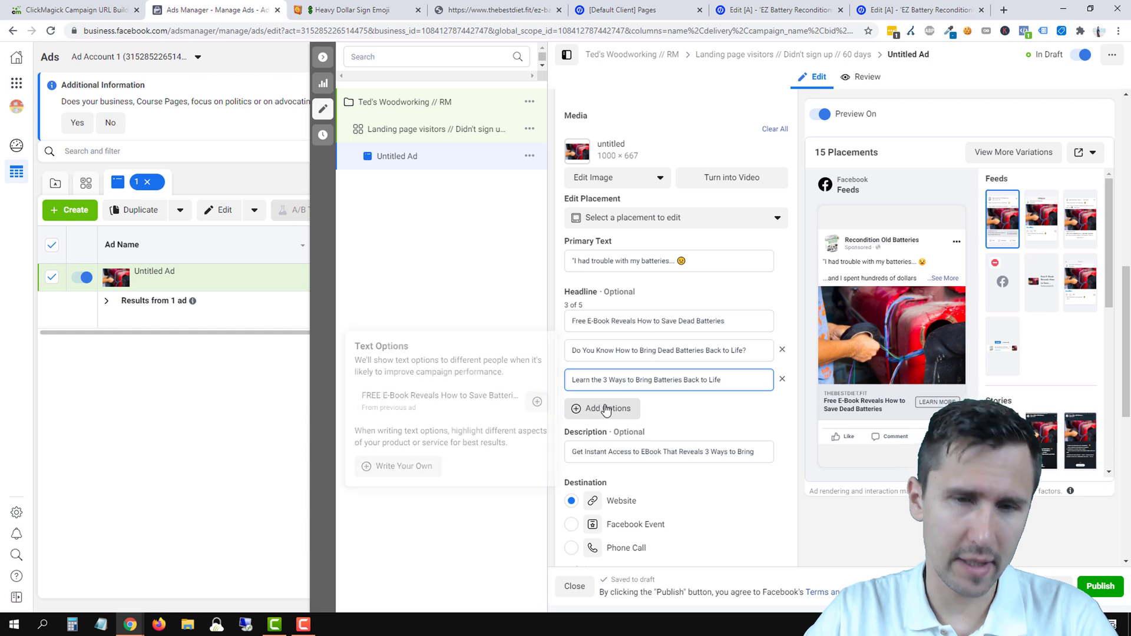
{"action": "scroll", "coordinate": [607, 407], "scroll_direction": "down", "scroll_amount": 5}
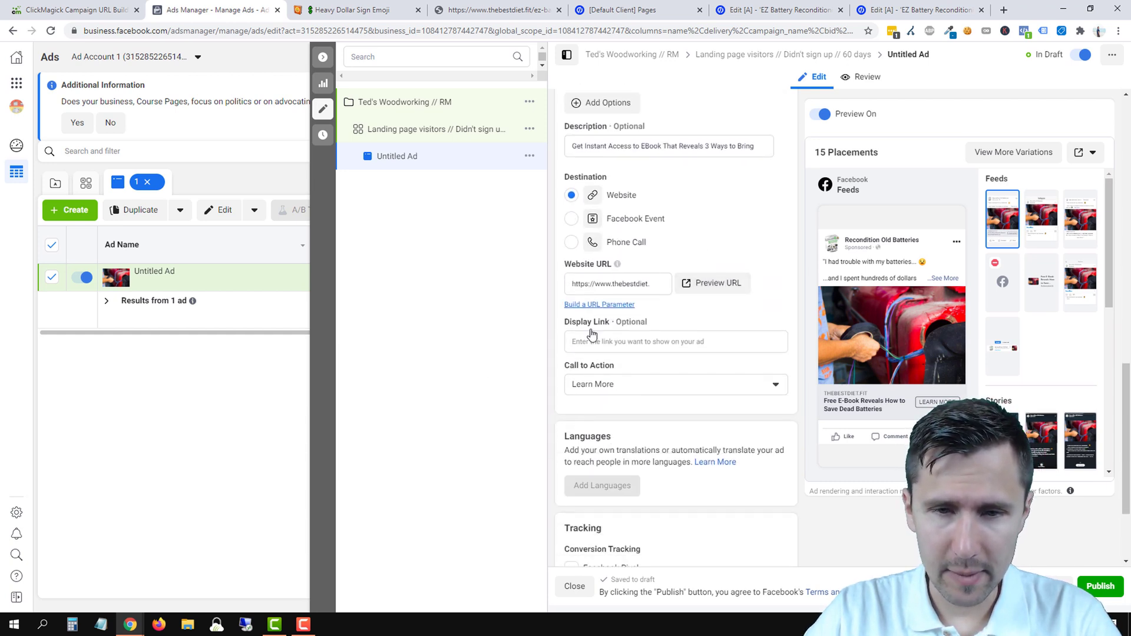
{"action": "scroll", "coordinate": [655, 366], "scroll_direction": "down", "scroll_amount": 2}
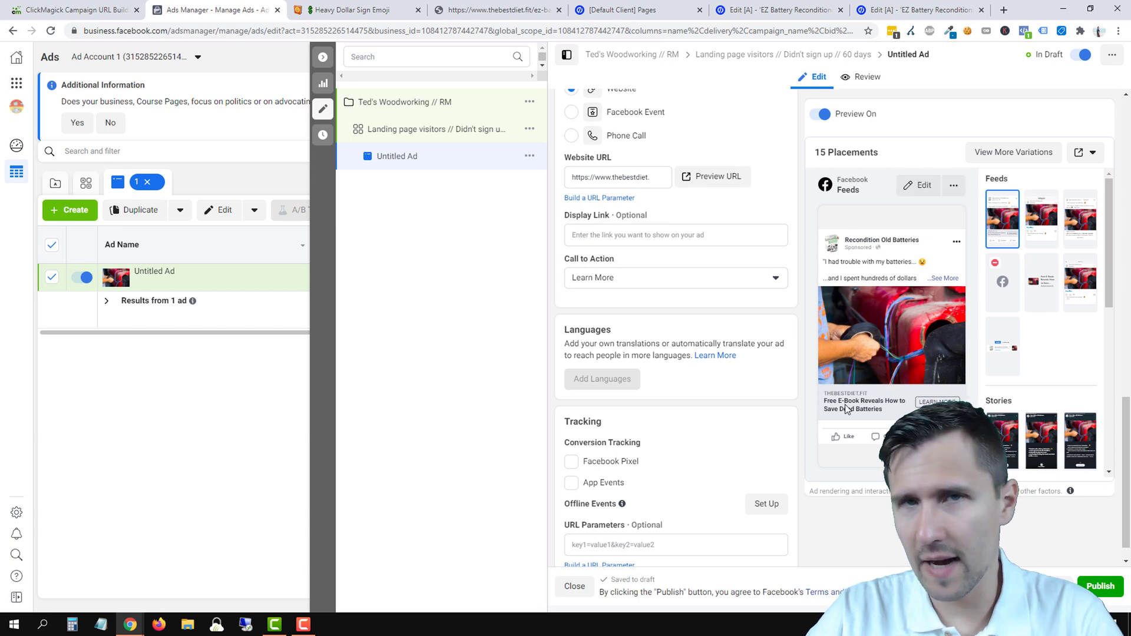
{"action": "scroll", "coordinate": [613, 232], "scroll_direction": "up", "scroll_amount": 1}
{"action": "left_click", "coordinate": [612, 242]}
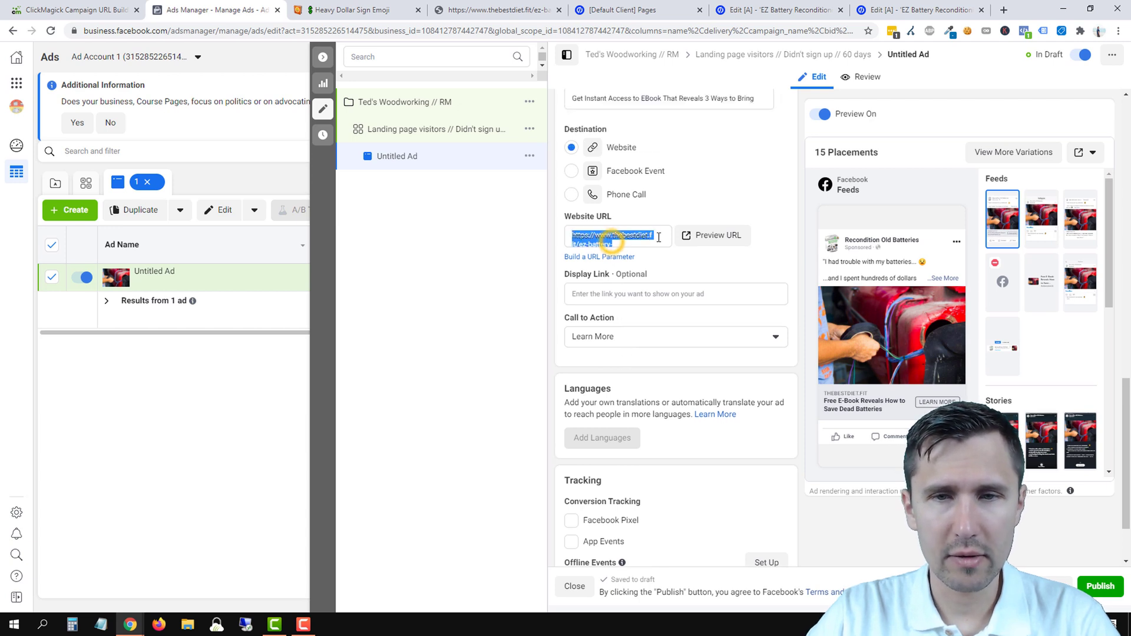
{"action": "left_click", "coordinate": [630, 232]}
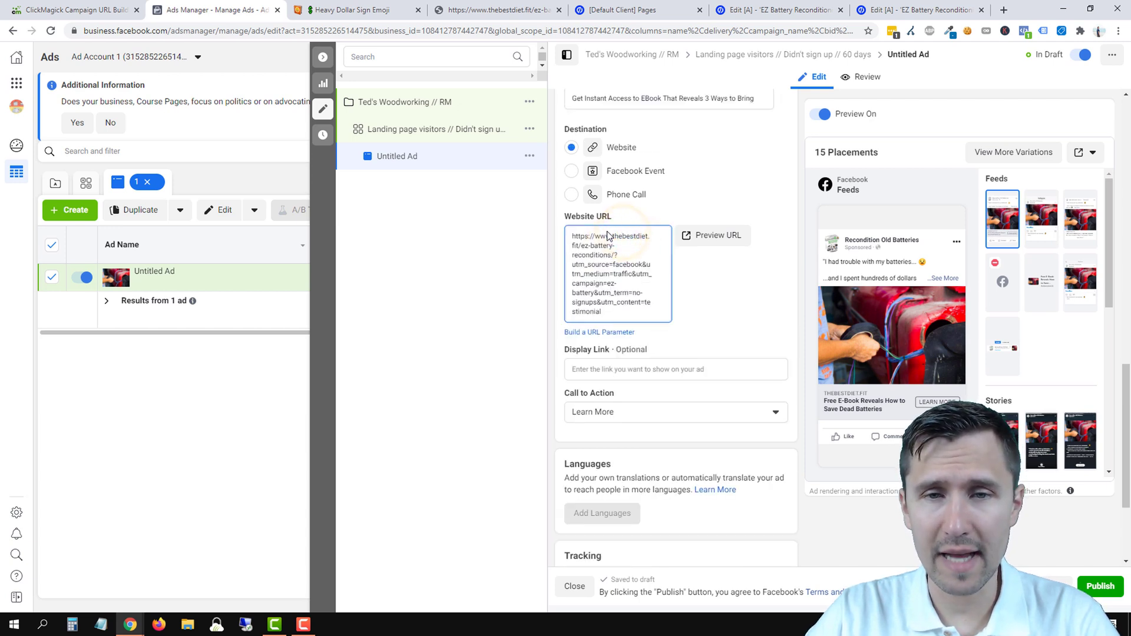
{"action": "left_click", "coordinate": [582, 370]}
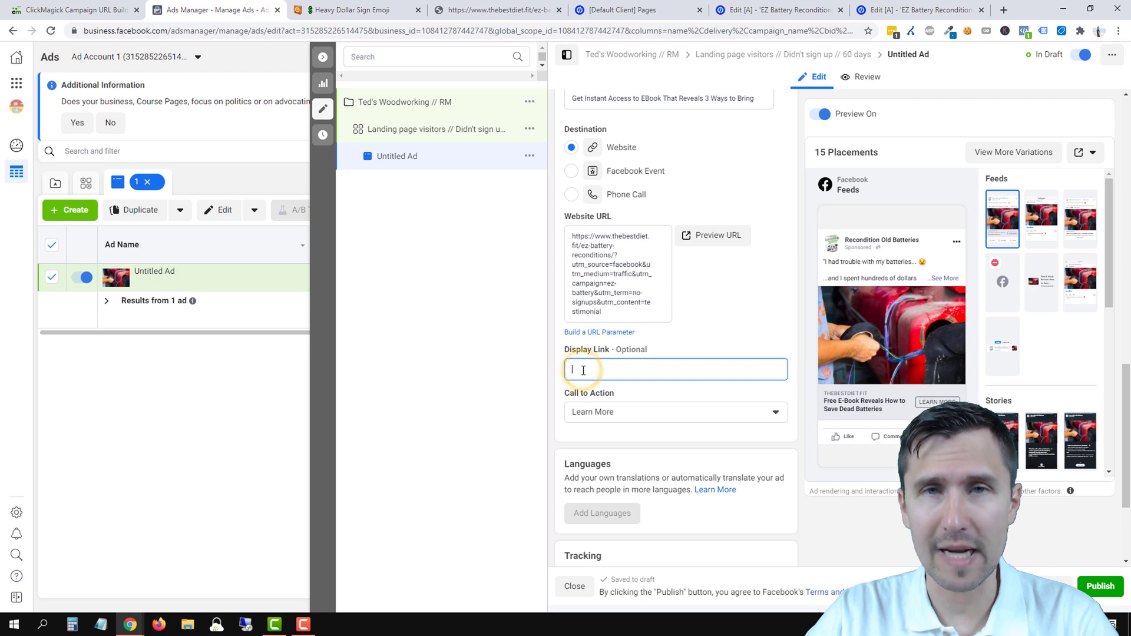
{"action": "scroll", "coordinate": [761, 383], "scroll_direction": "down", "scroll_amount": 2}
{"action": "scroll", "coordinate": [763, 400], "scroll_direction": "down", "scroll_amount": 1}
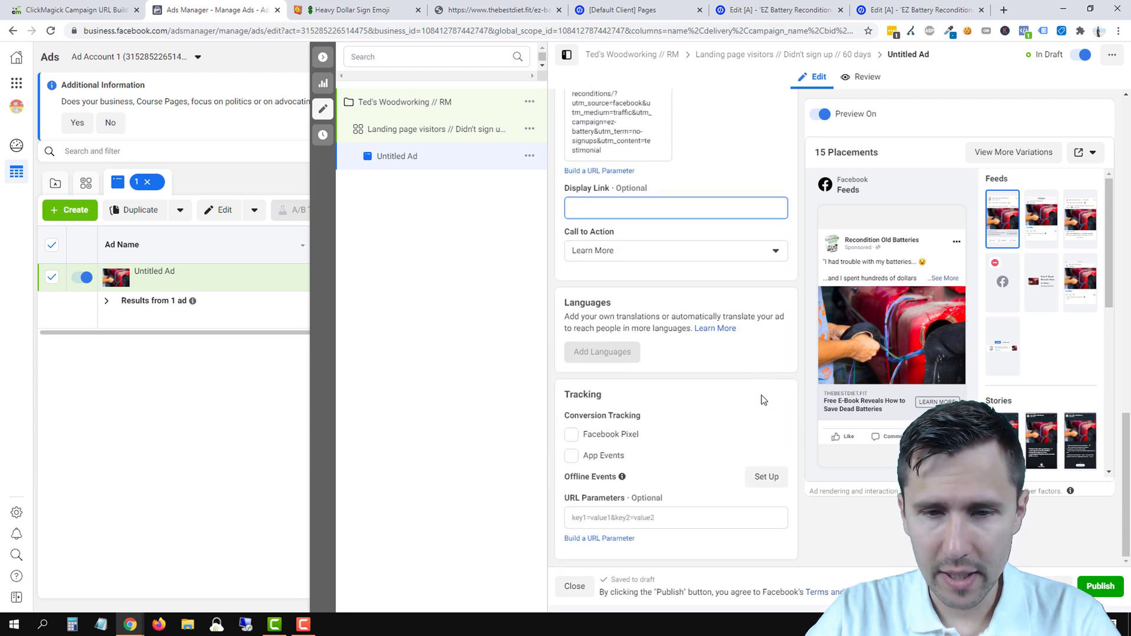
{"action": "scroll", "coordinate": [736, 418], "scroll_direction": "up", "scroll_amount": 1}
{"action": "left_click", "coordinate": [498, 10]}
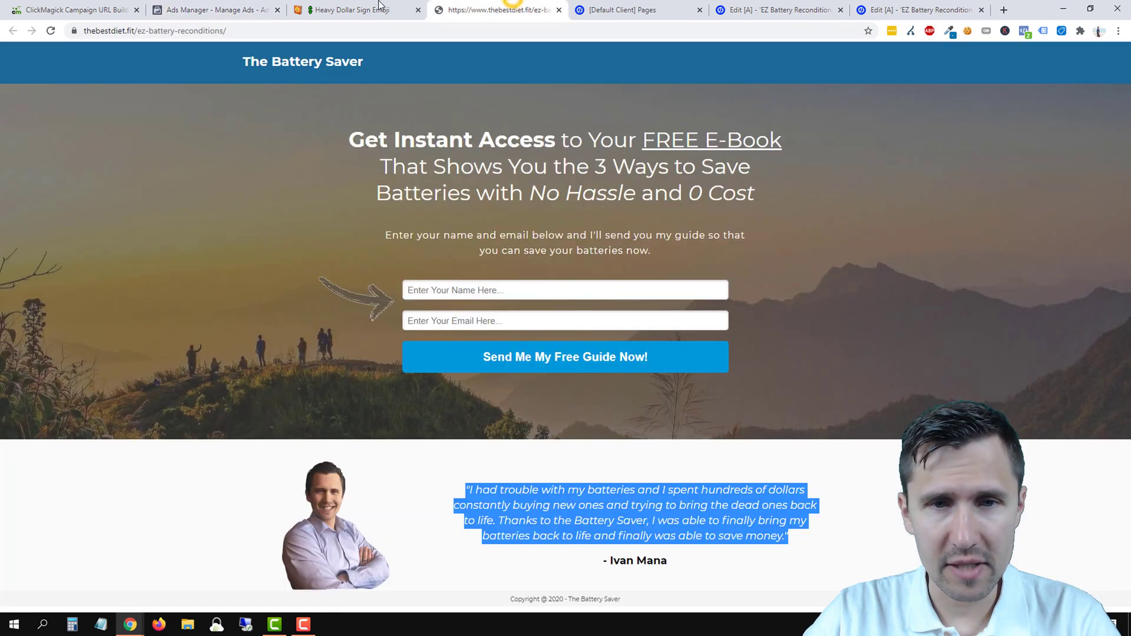
{"action": "left_click", "coordinate": [237, 5]}
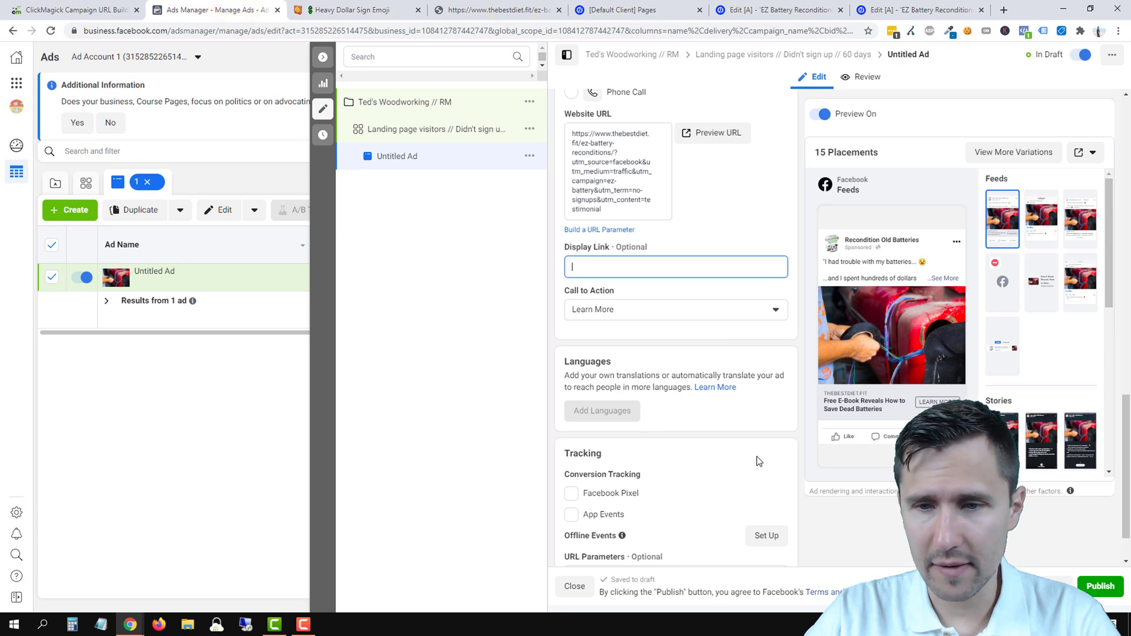
- Preview the published testimonial ad in the Facebook Desktop News Feed
{"action": "scroll", "coordinate": [725, 442], "scroll_direction": "up", "scroll_amount": 12}
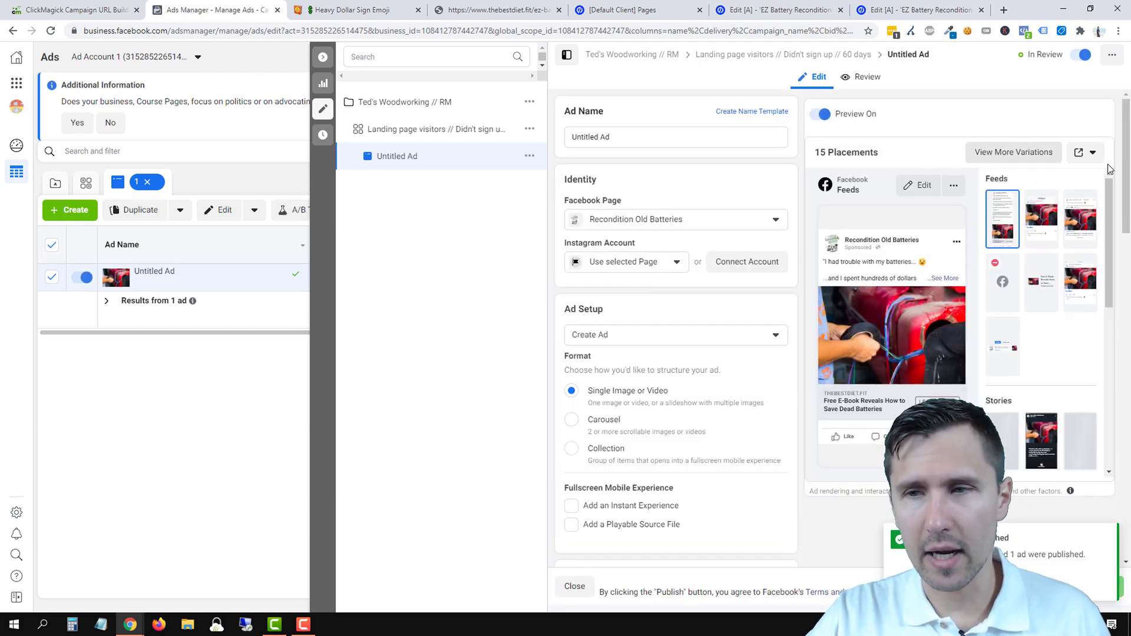
{"action": "left_click", "coordinate": [1095, 152]}
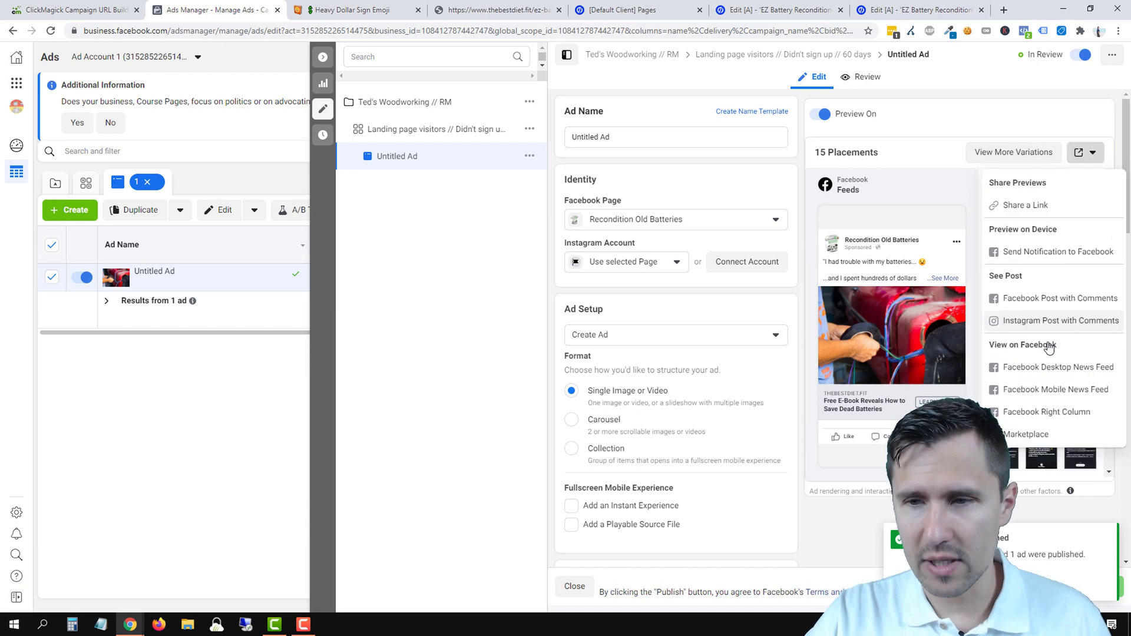
{"action": "left_click", "coordinate": [1032, 369]}
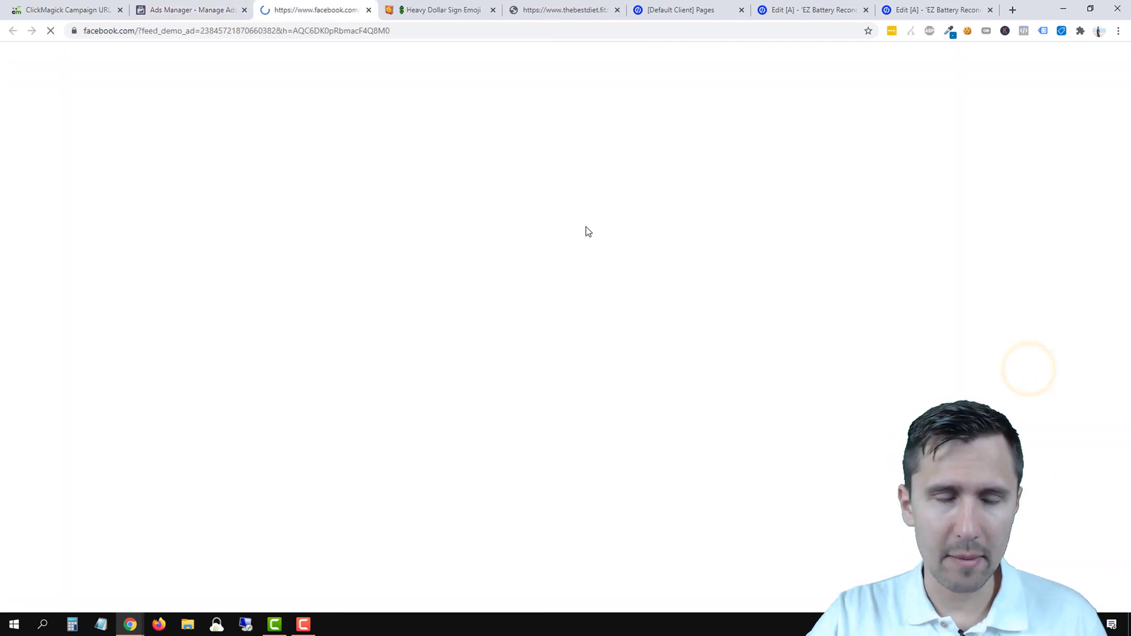
- Expand the feed ad's full primary text and read through it
{"action": "scroll", "coordinate": [289, 320], "scroll_direction": "down", "scroll_amount": 4}
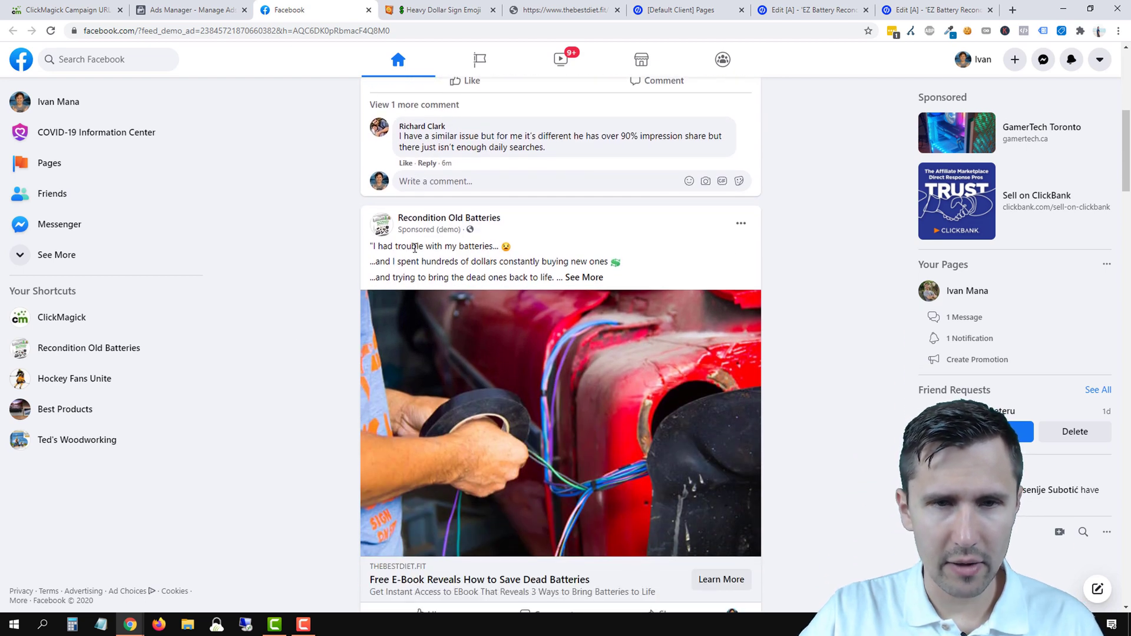
{"action": "left_click", "coordinate": [575, 277]}
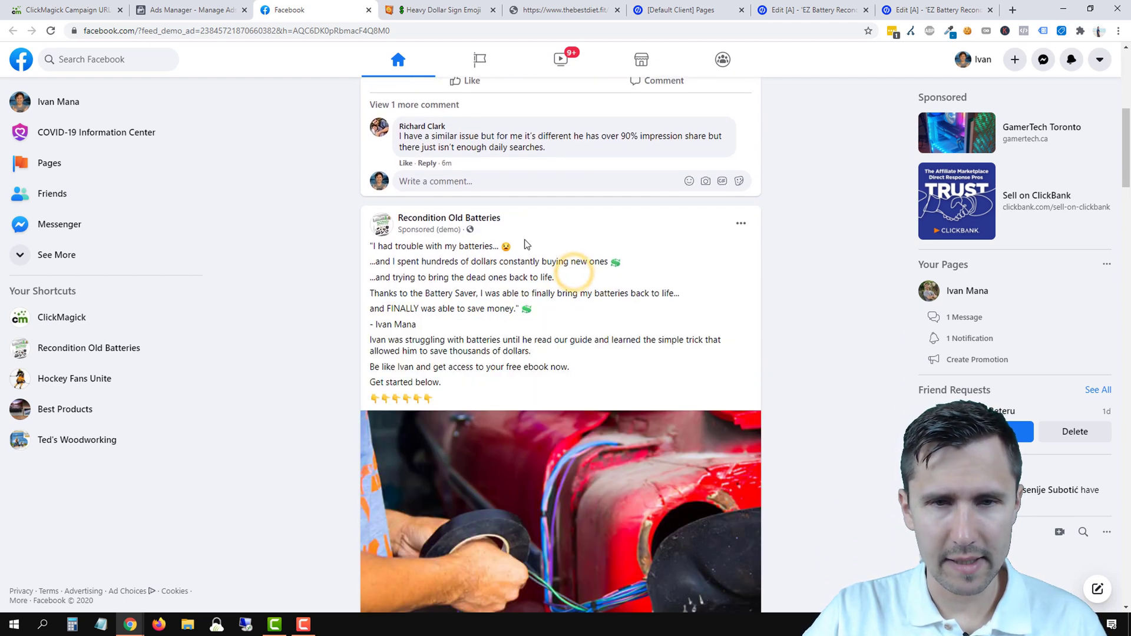
{"action": "scroll", "coordinate": [433, 295], "scroll_direction": "down", "scroll_amount": 2}
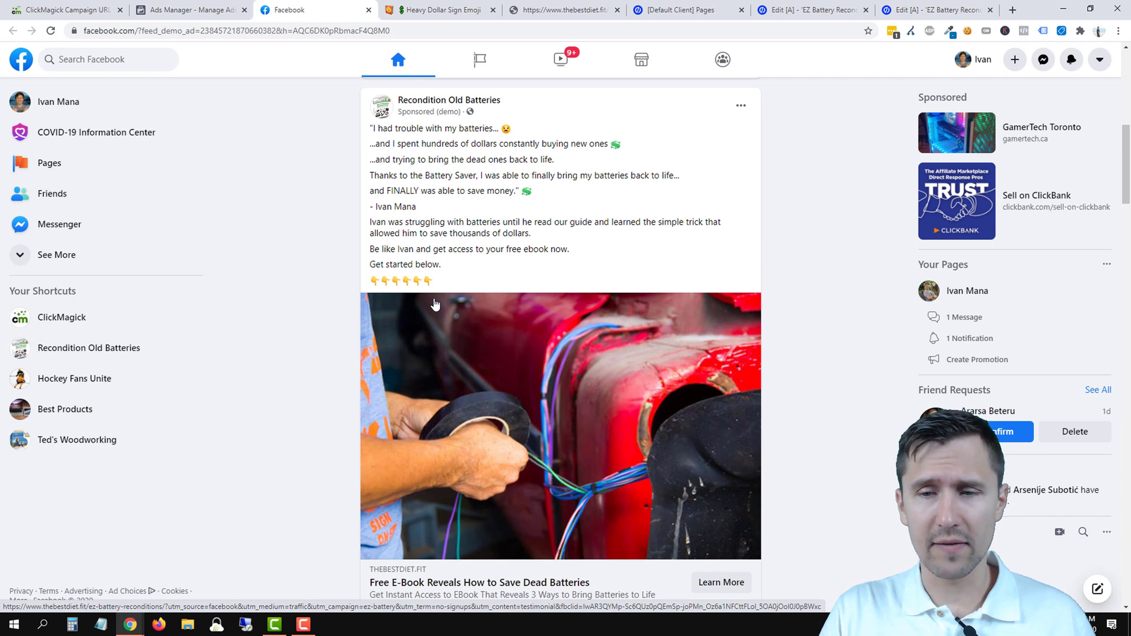
{"action": "scroll", "coordinate": [407, 334], "scroll_direction": "down", "scroll_amount": 1}
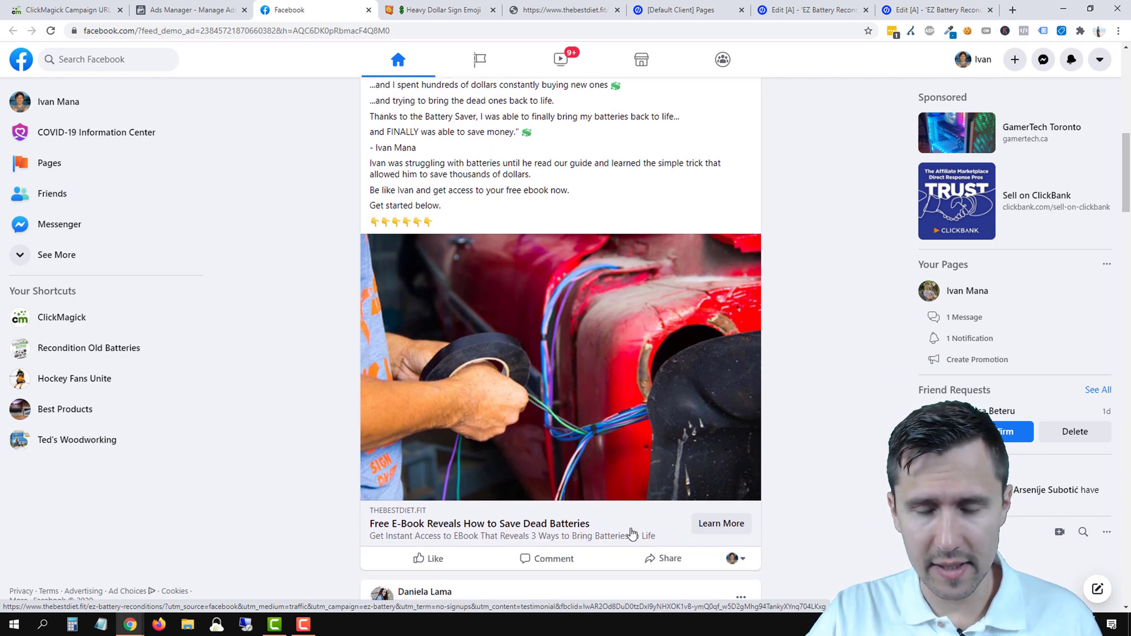
- Follow the ad's Learn More link, close the landing page and feed tabs, and return to Ads Manager
{"action": "left_click", "coordinate": [715, 535]}
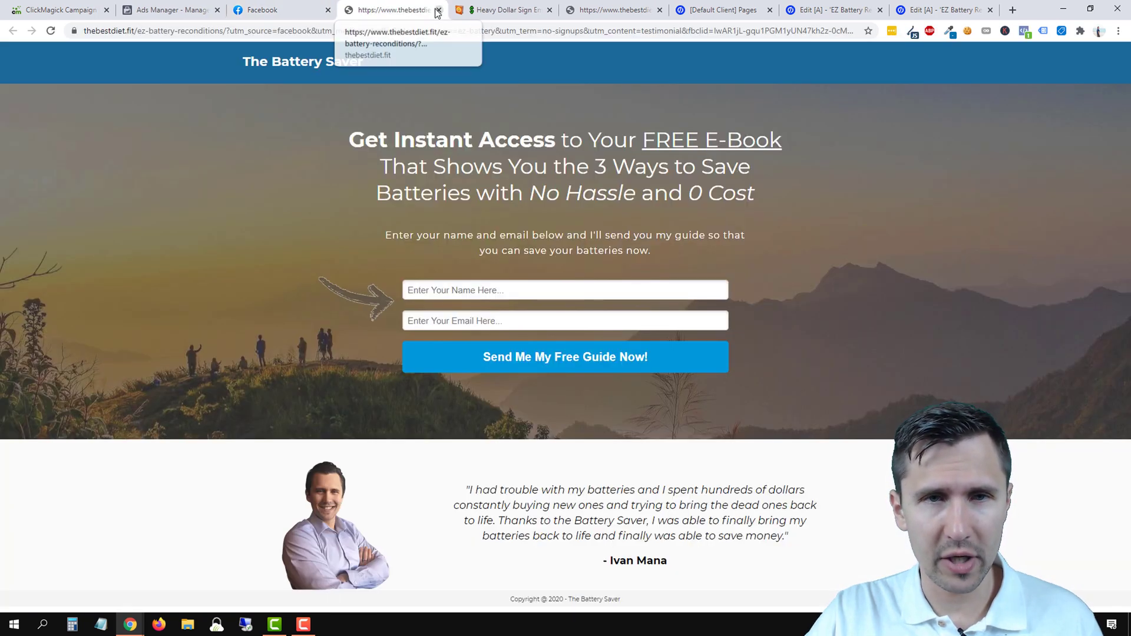
{"action": "left_click", "coordinate": [438, 11]}
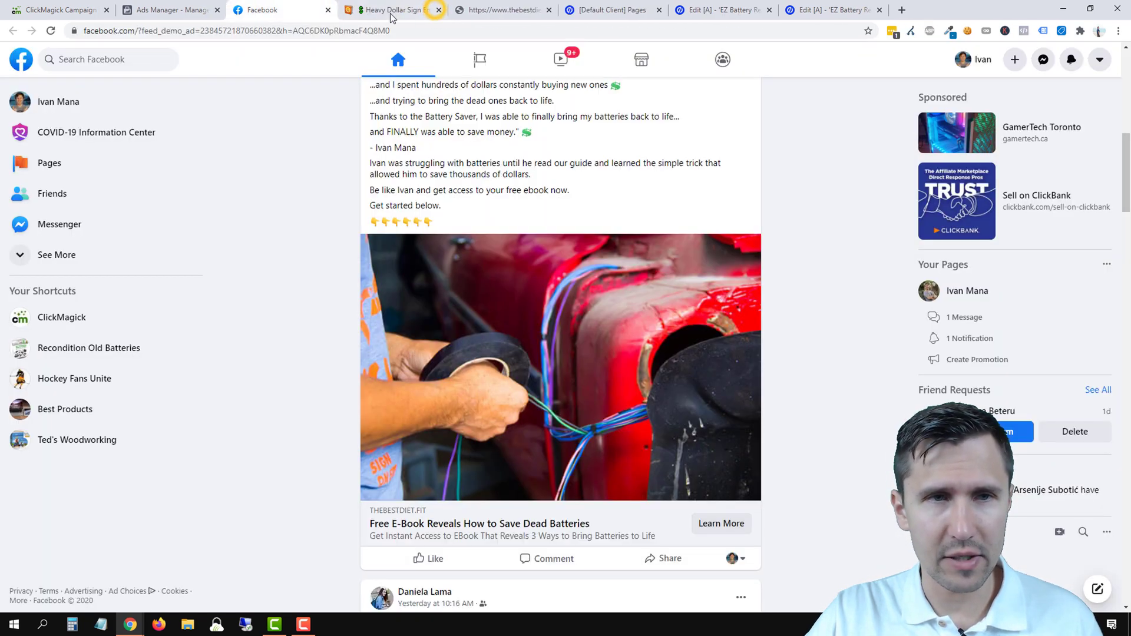
{"action": "left_click", "coordinate": [328, 11]}
{"action": "left_click", "coordinate": [194, 7]}
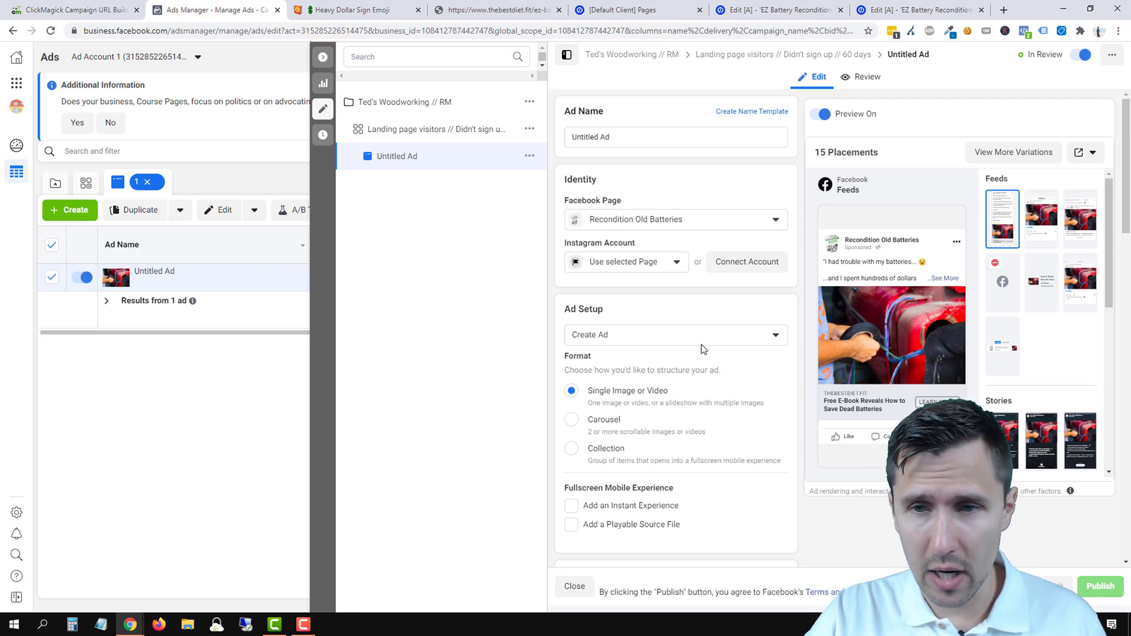
- Rename the ad to 'Testimonials'
{"action": "left_click", "coordinate": [607, 144]}
{"action": "triple_click", "coordinate": [605, 144]}
{"action": "type", "text": "T"}
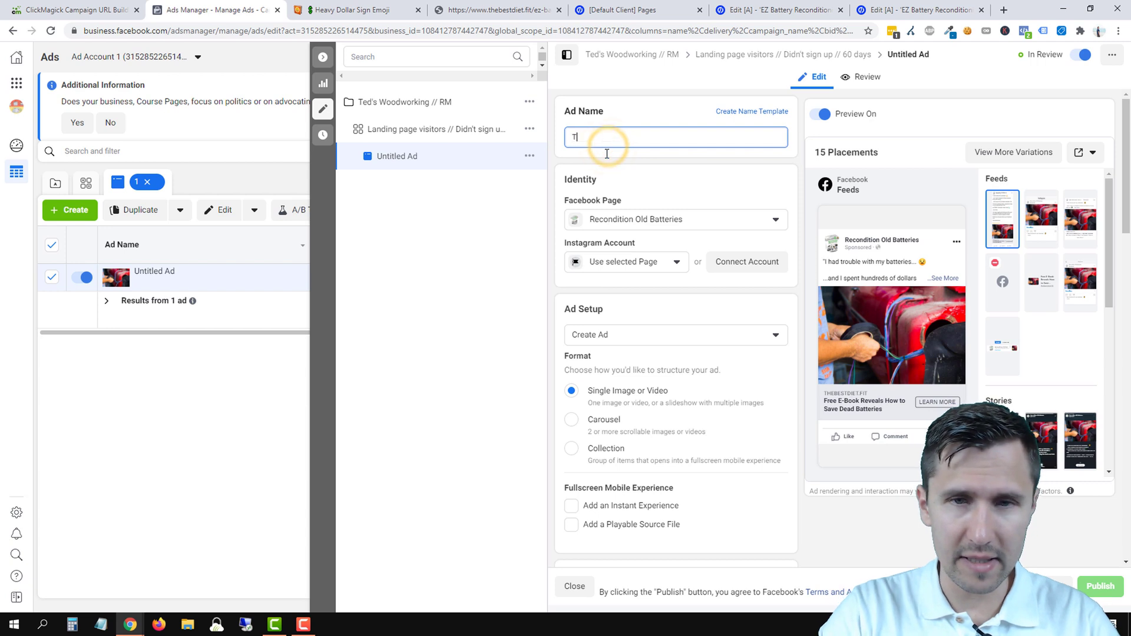
{"action": "type", "text": "estimonials"}
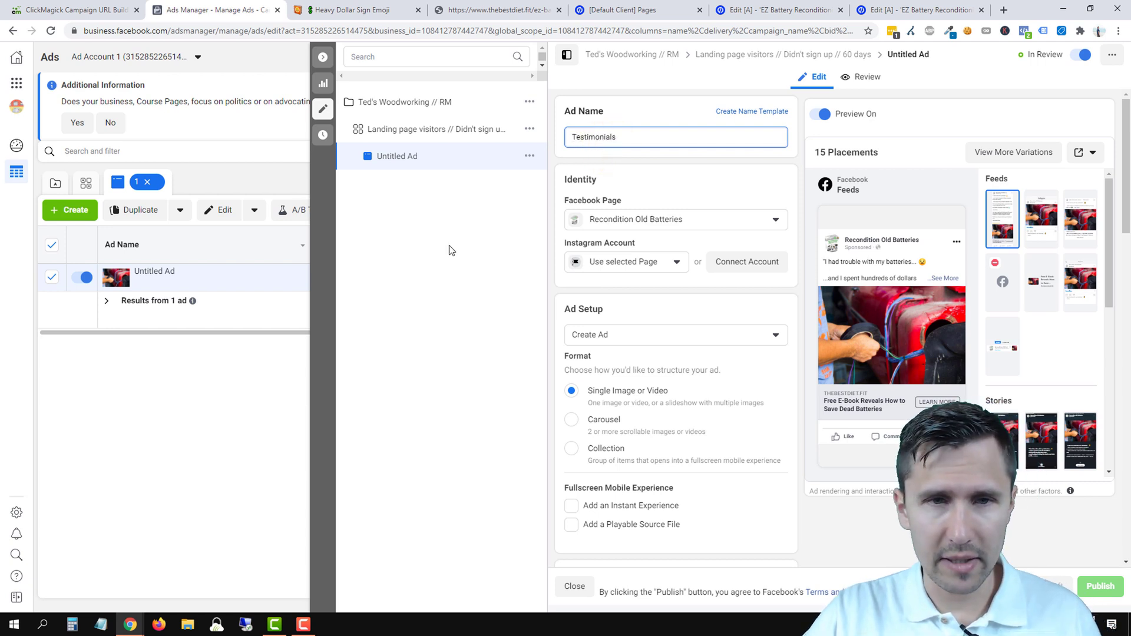
{"action": "left_click", "coordinate": [376, 289]}
{"action": "left_click", "coordinate": [265, 374]}
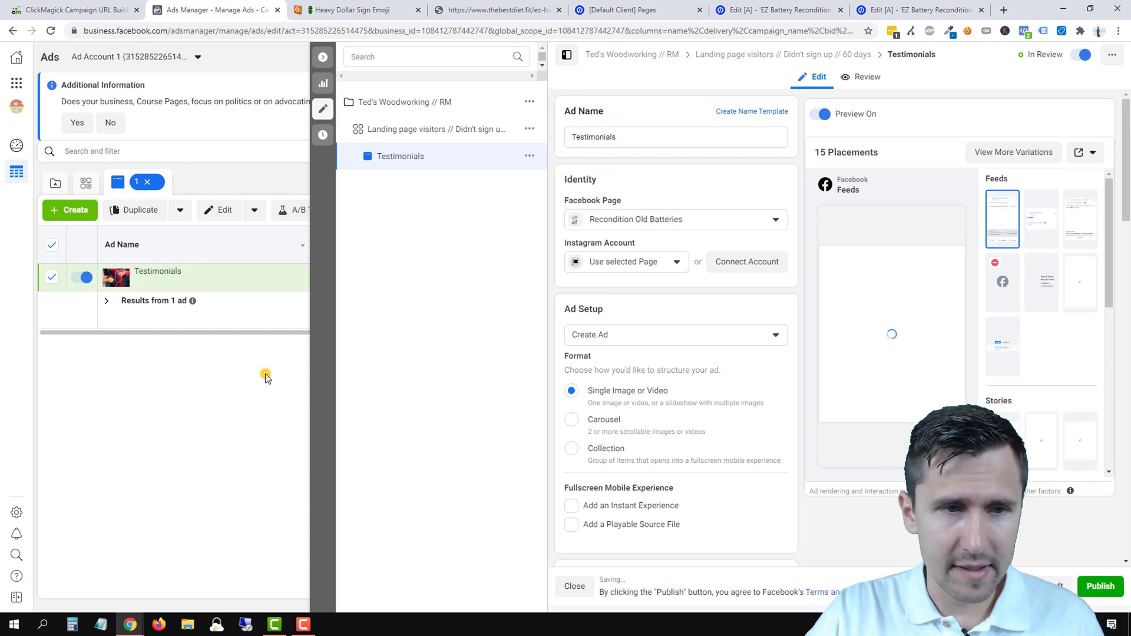
- Duplicate the Testimonials ad into the existing campaign's ad set
{"action": "left_click", "coordinate": [323, 108]}
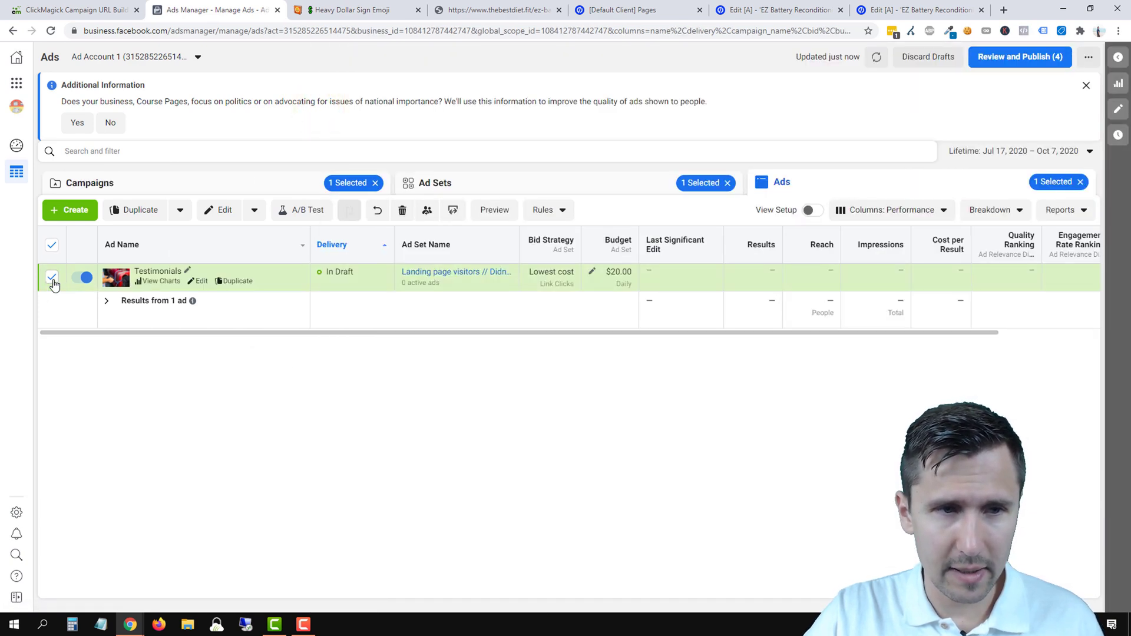
{"action": "left_click", "coordinate": [139, 210]}
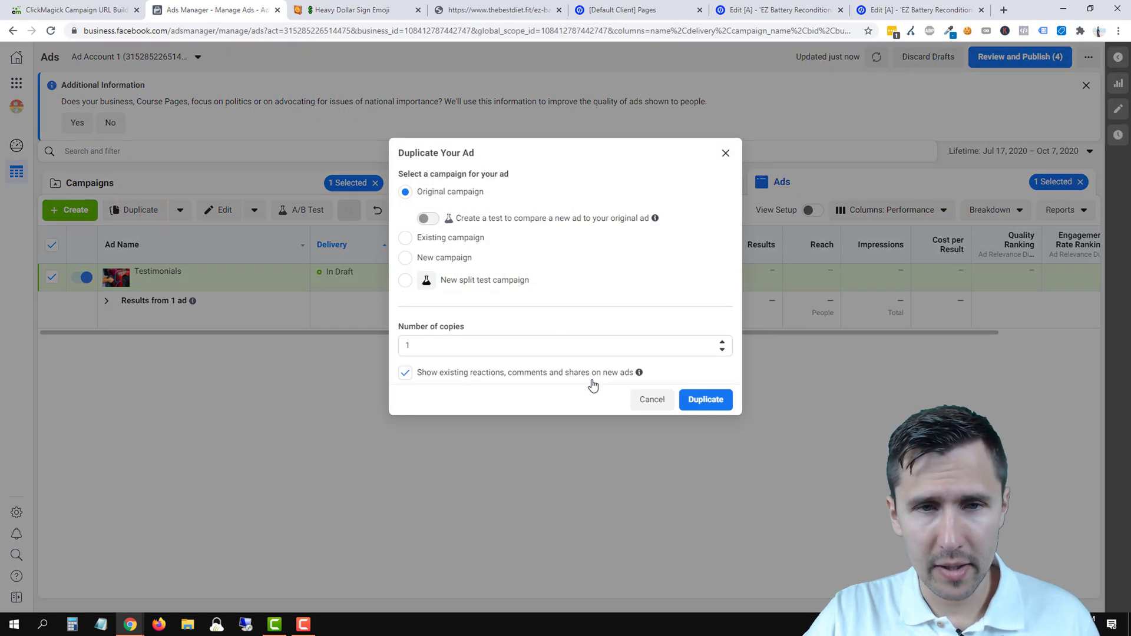
{"action": "left_click", "coordinate": [444, 241]}
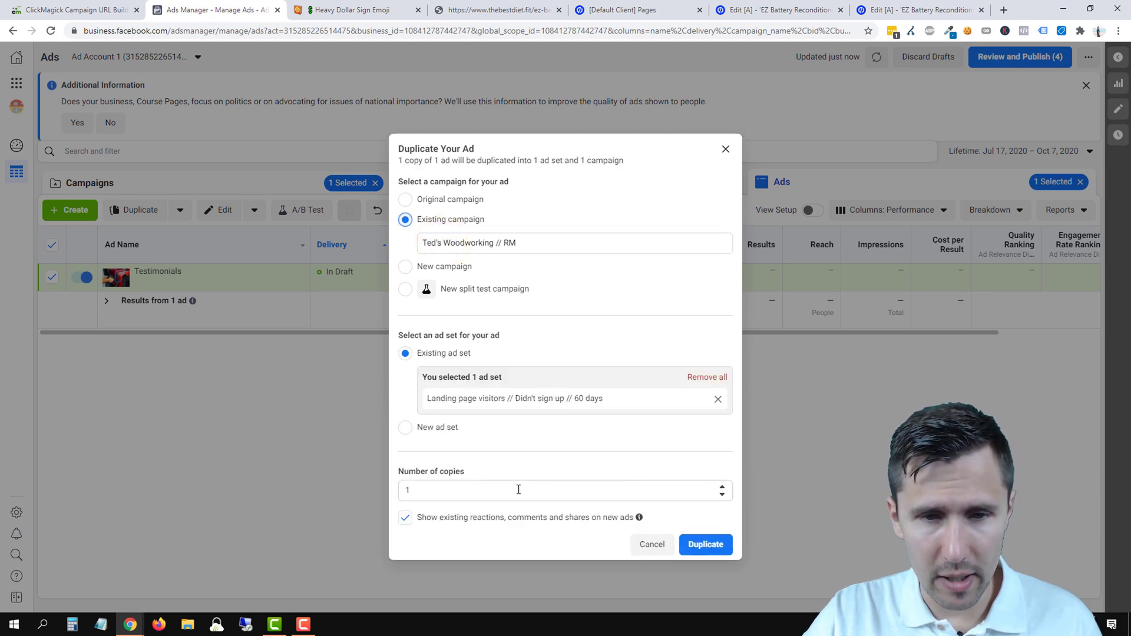
{"action": "left_click", "coordinate": [696, 540]}
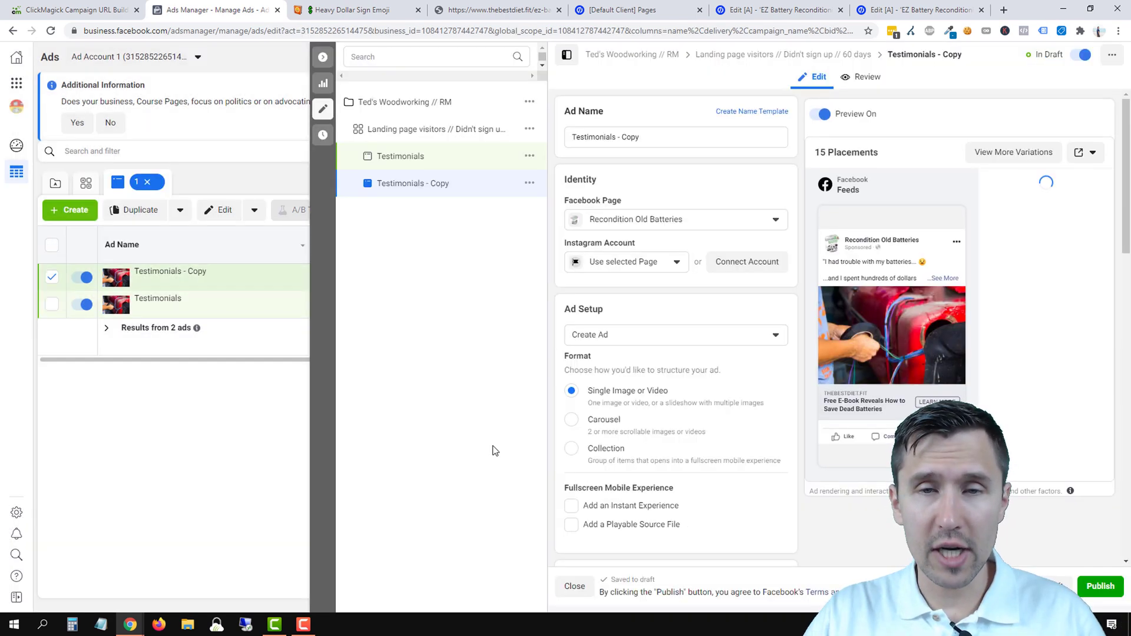
- Tidy the browser tabs, close the ad editor, and show the Ad Sets list
{"action": "left_click", "coordinate": [377, 5]}
{"action": "left_click_drag", "start_coordinate": [512, 10], "coordinate": [404, 5]}
{"action": "left_click", "coordinate": [261, 2]}
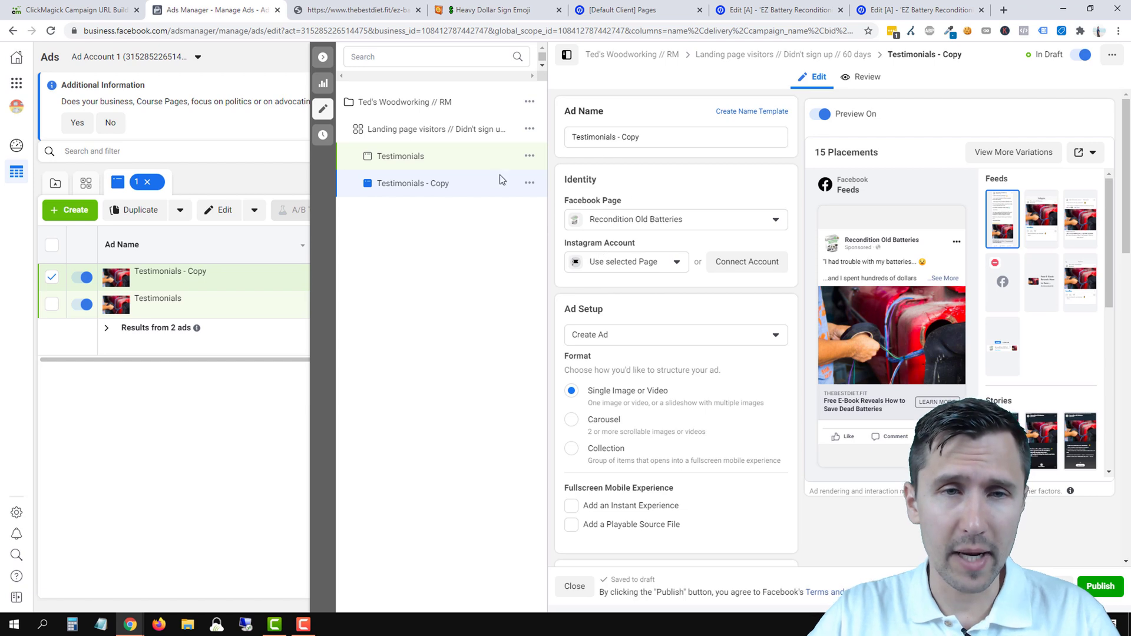
{"action": "left_click", "coordinate": [323, 109]}
{"action": "left_click", "coordinate": [598, 184]}
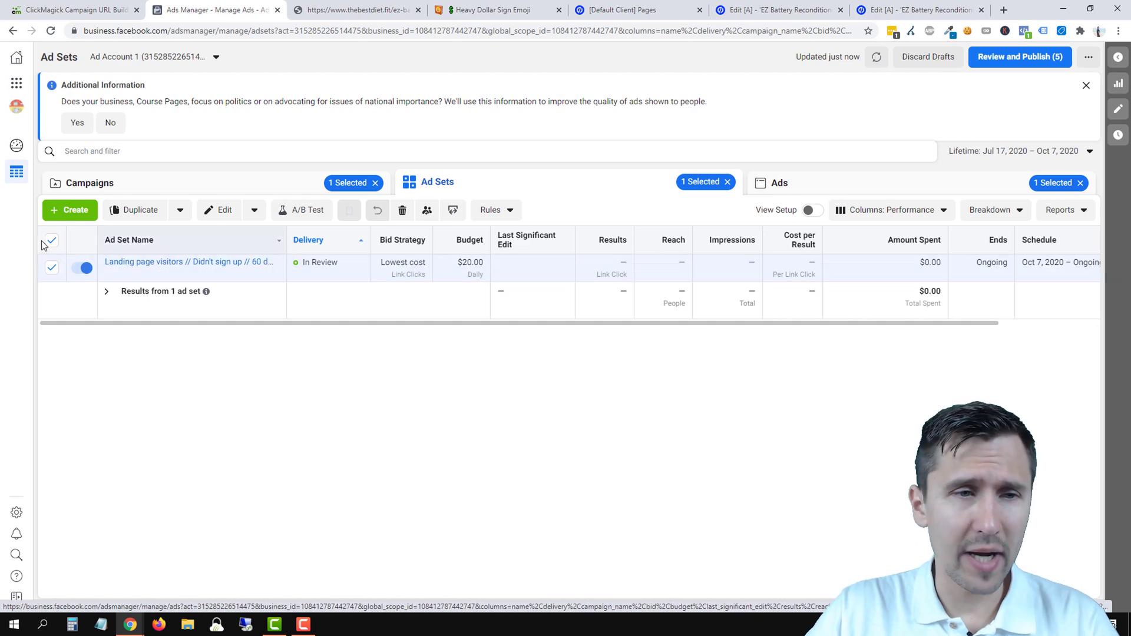
- Duplicate the ad set into the existing campaign
{"action": "left_click", "coordinate": [127, 213]}
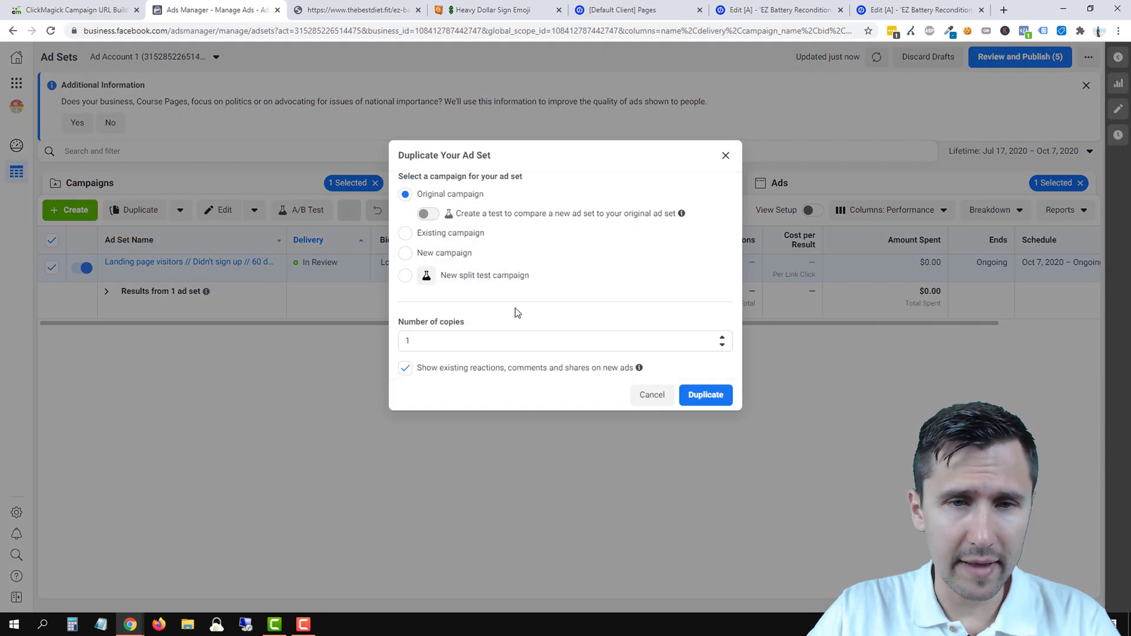
{"action": "left_click", "coordinate": [439, 235]}
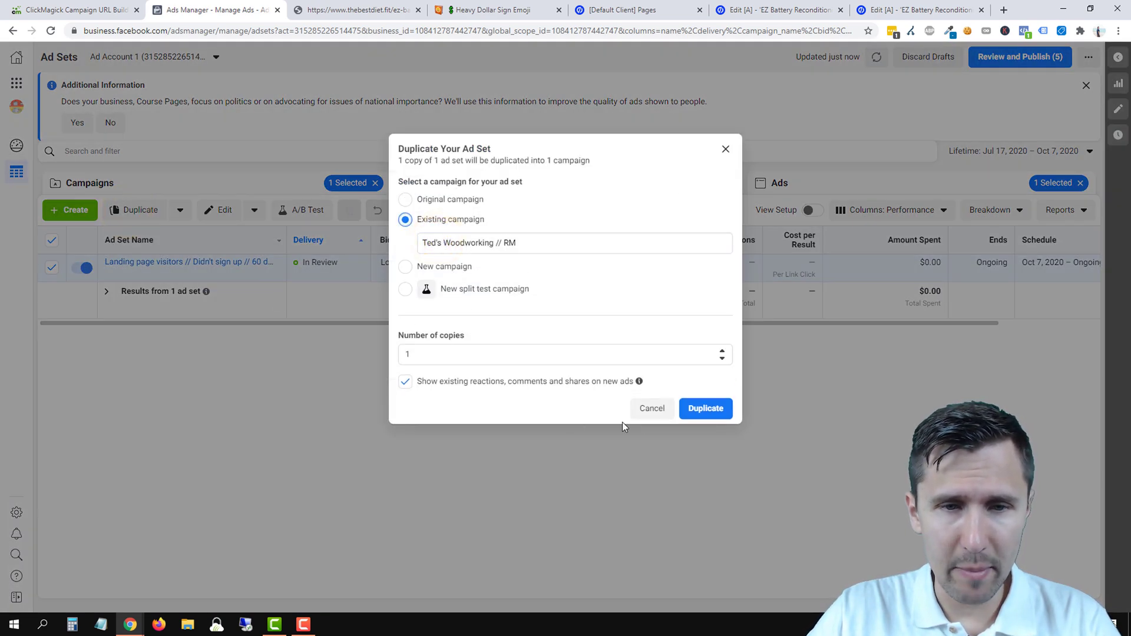
{"action": "left_click", "coordinate": [718, 401]}
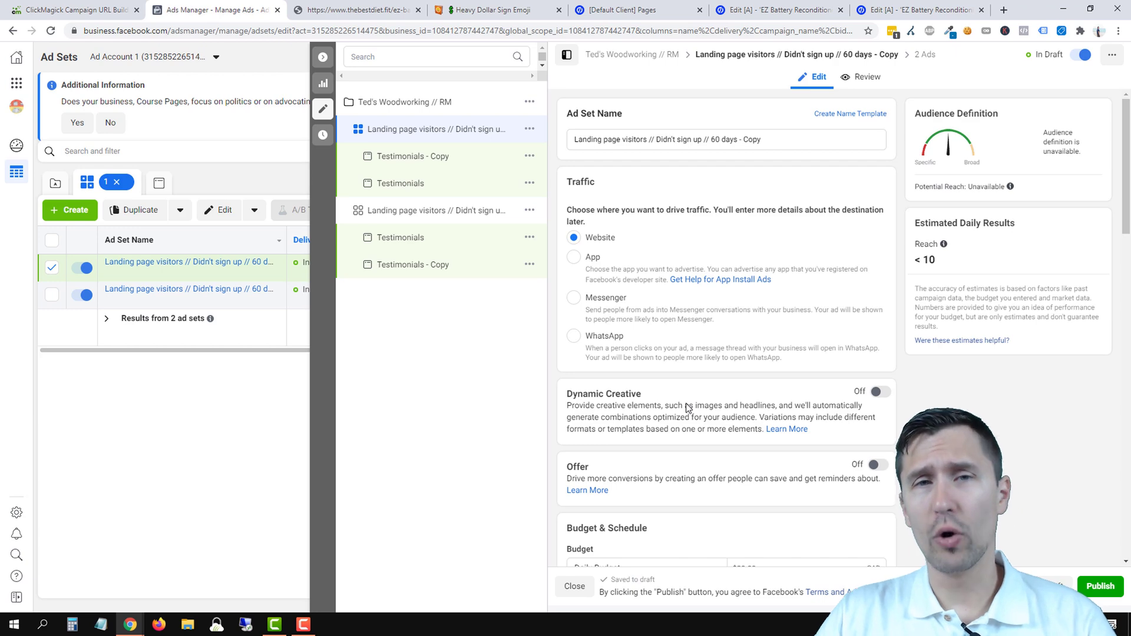
- Replace the Landing page visitors custom audience with 'Signed up // 60 days'
{"action": "scroll", "coordinate": [701, 252], "scroll_direction": "down", "scroll_amount": 10}
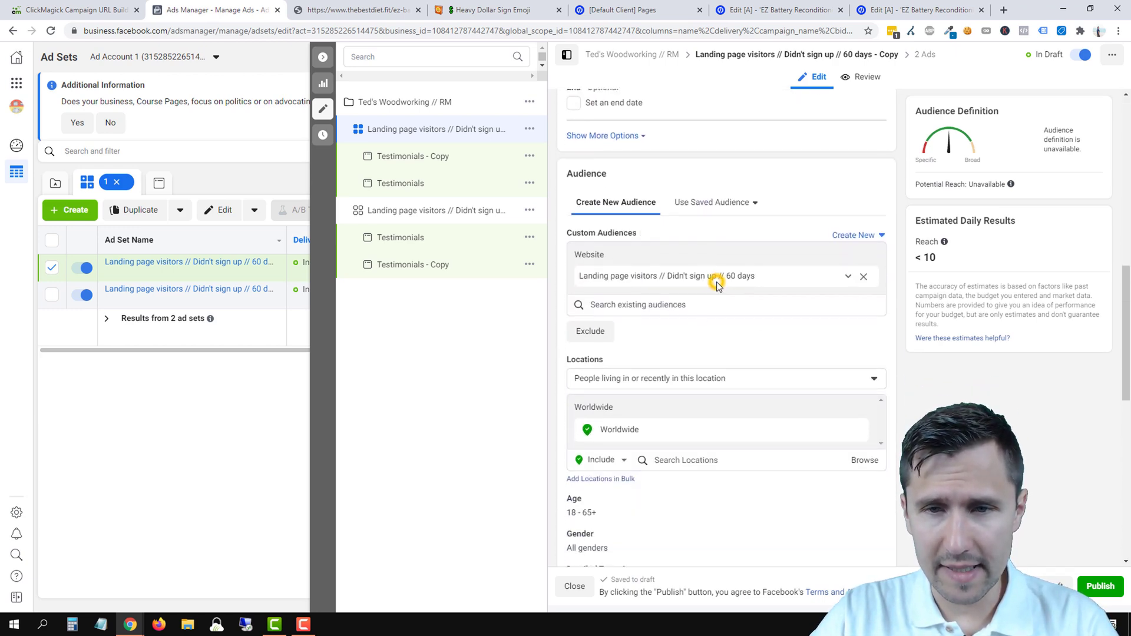
{"action": "left_click", "coordinate": [714, 280]}
{"action": "left_click", "coordinate": [874, 341]}
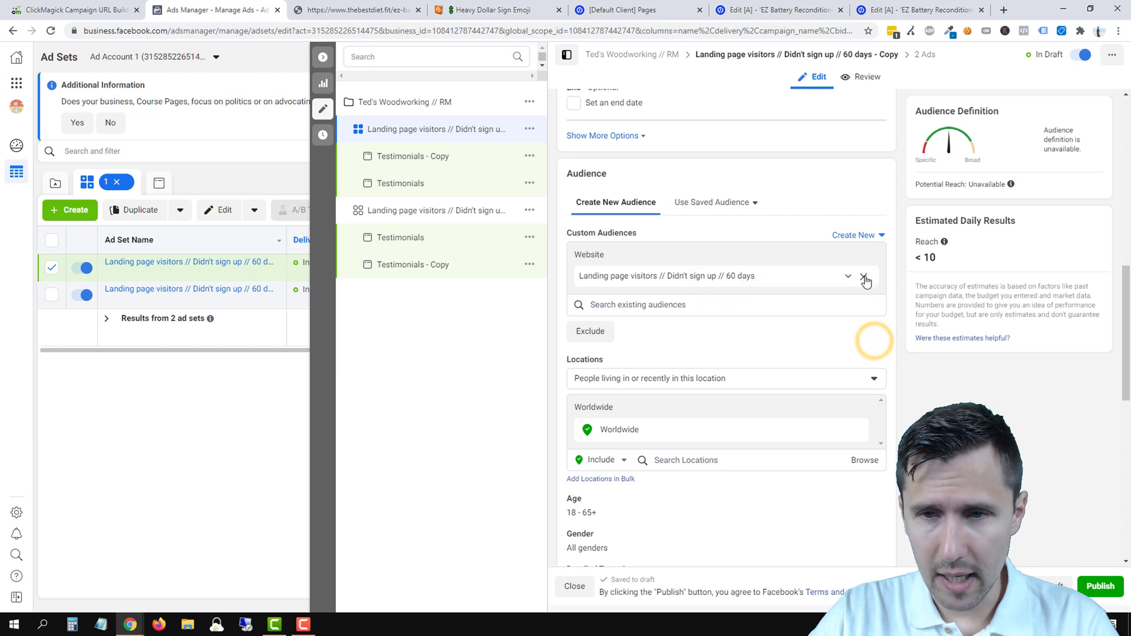
{"action": "left_click", "coordinate": [864, 276]}
{"action": "left_click", "coordinate": [677, 252]}
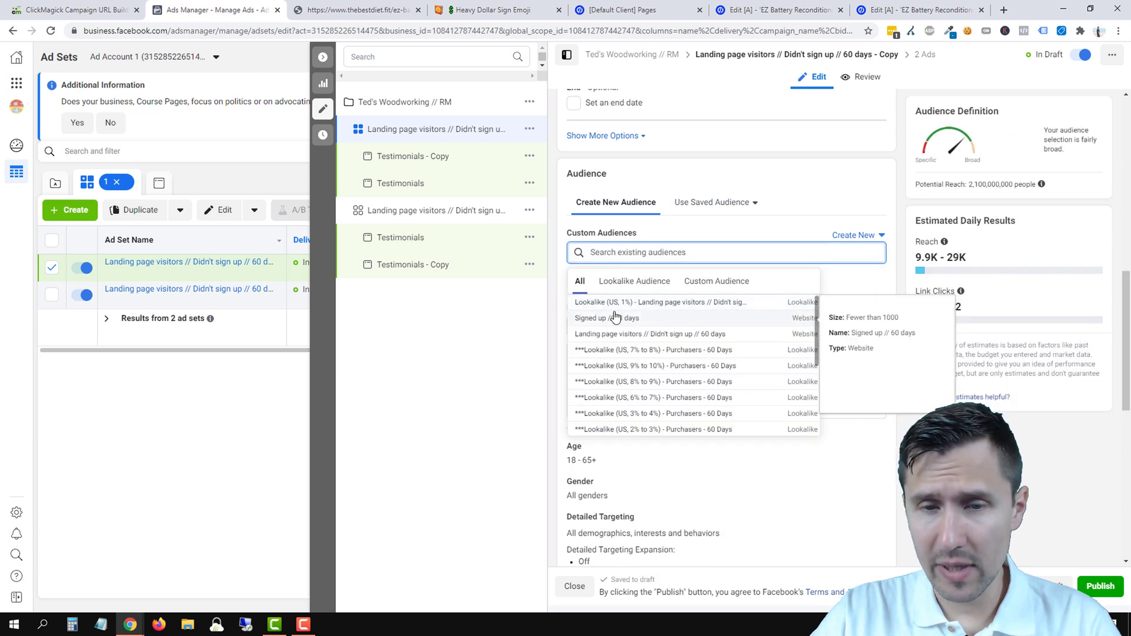
{"action": "left_click", "coordinate": [631, 320]}
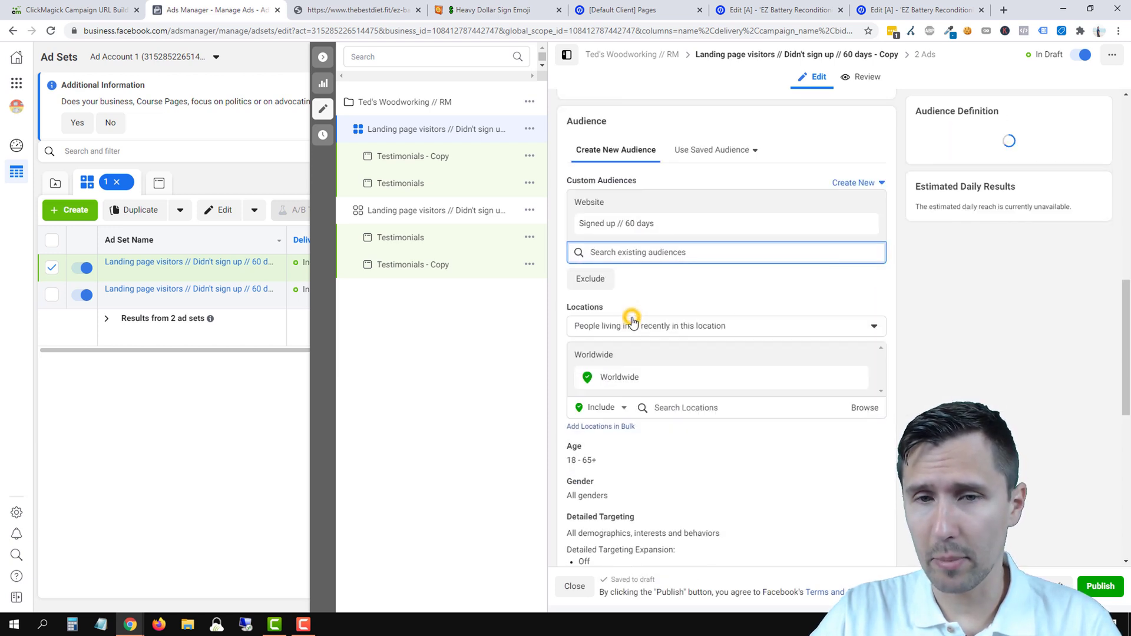
{"action": "left_click", "coordinate": [600, 251]}
{"action": "left_click", "coordinate": [973, 377]}
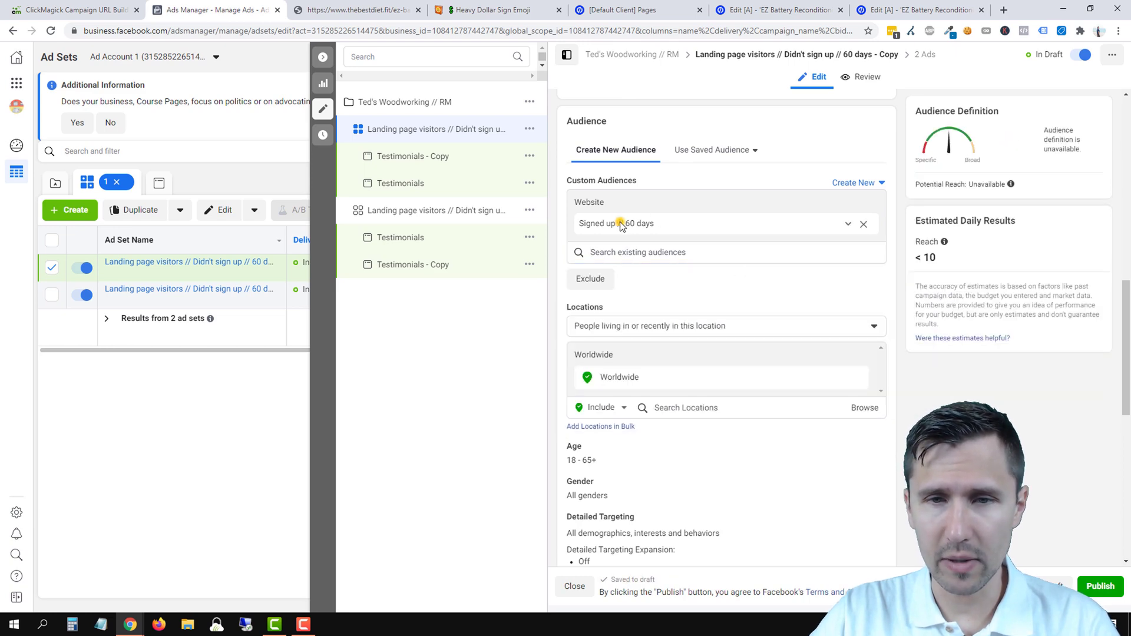
- Copy the 'Signed up // 60 days' audience name
{"action": "triple_click", "coordinate": [616, 224]}
{"action": "right_click", "coordinate": [618, 223]}
{"action": "left_click", "coordinate": [667, 231]}
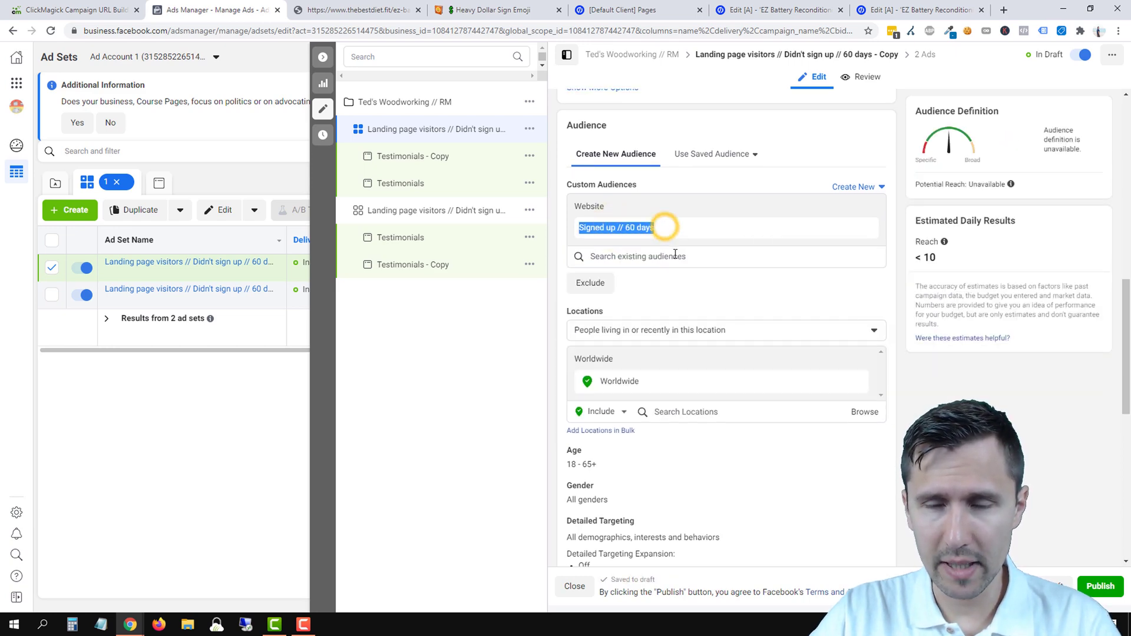
{"action": "scroll", "coordinate": [666, 236], "scroll_direction": "up", "scroll_amount": 10}
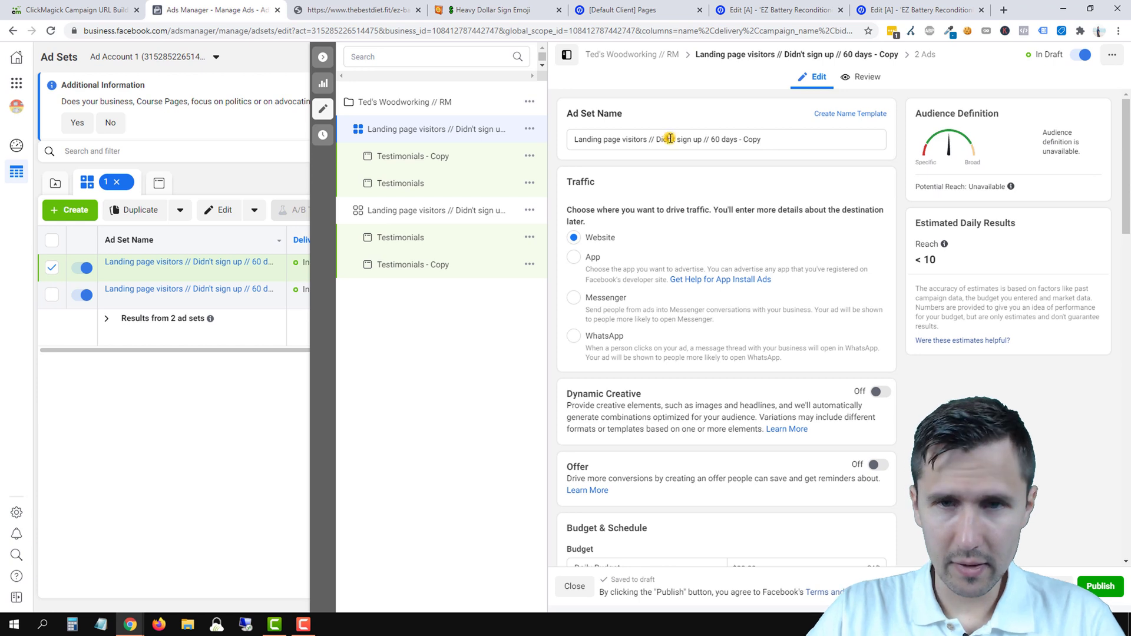
- Paste 'Signed up // 60 days' as the ad set name and open its Testimonials ad
{"action": "triple_click", "coordinate": [670, 139]}
{"action": "key", "text": "BackSpace"}
{"action": "right_click", "coordinate": [672, 142]}
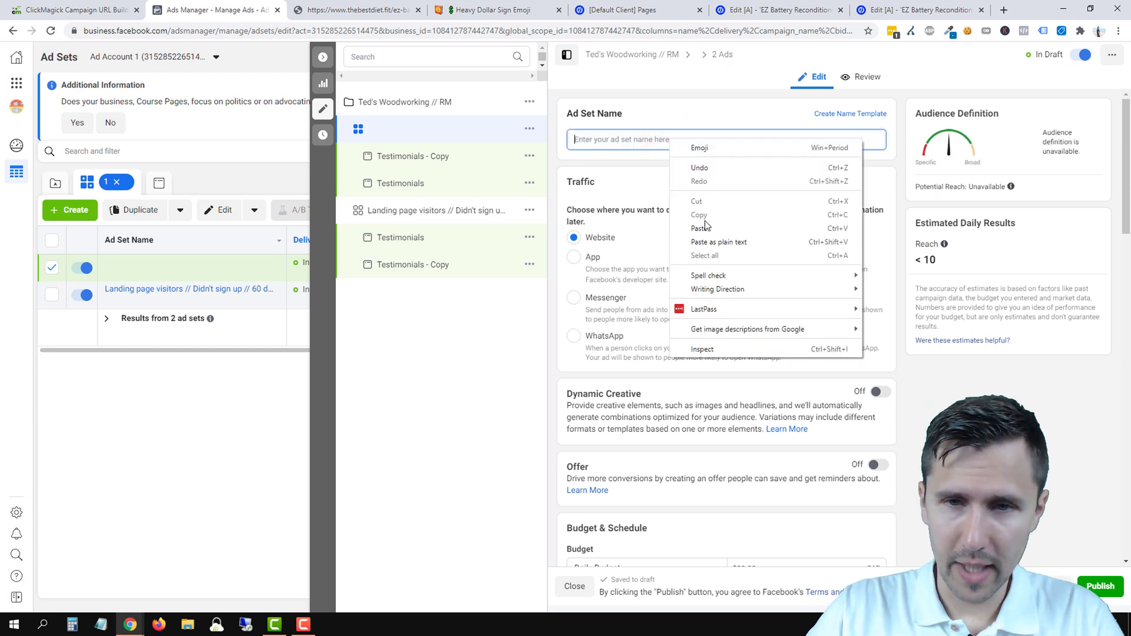
{"action": "left_click", "coordinate": [702, 228]}
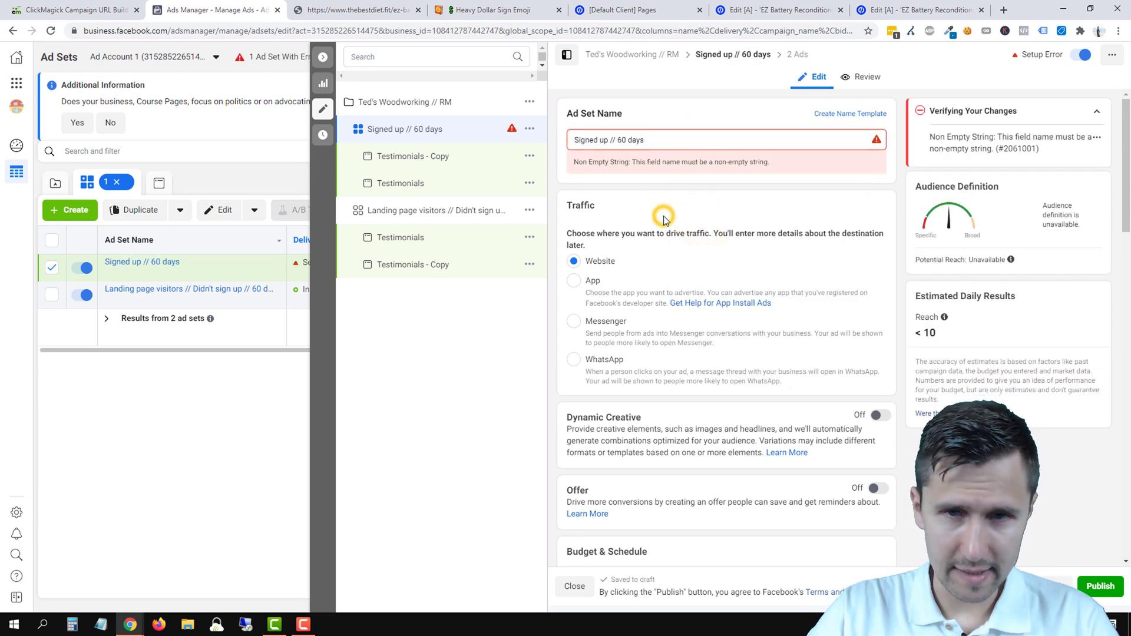
{"action": "left_click", "coordinate": [428, 183]}
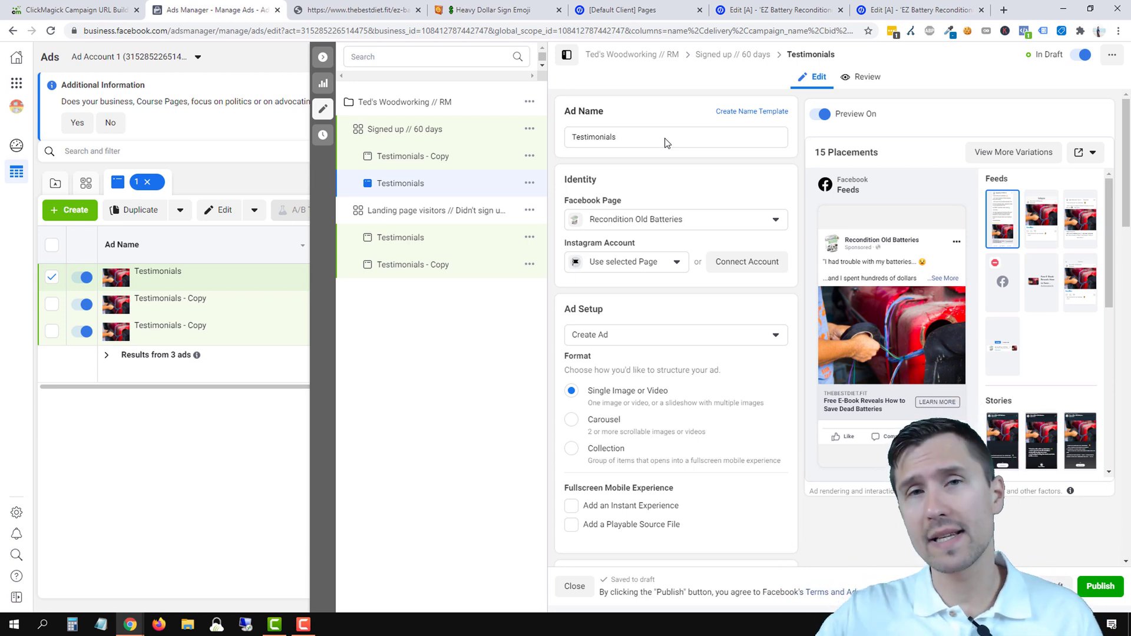
- Review the copied Testimonials ad's fields, then close the editor and return to the Campaigns list
{"action": "scroll", "coordinate": [702, 392], "scroll_direction": "down", "scroll_amount": 15}
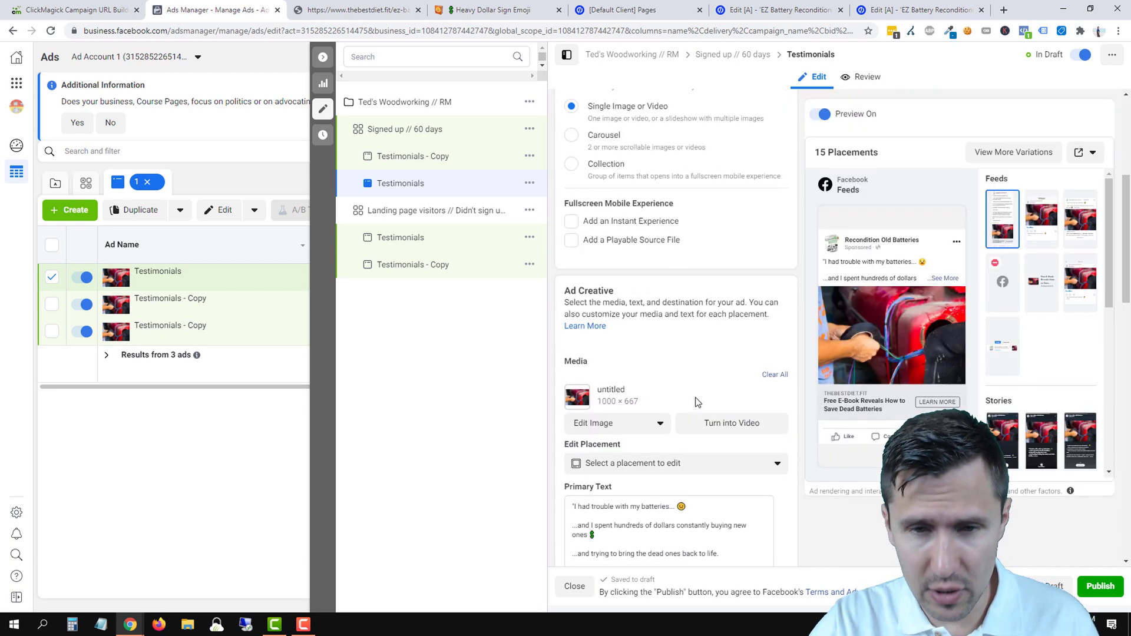
{"action": "scroll", "coordinate": [708, 391], "scroll_direction": "down", "scroll_amount": 3}
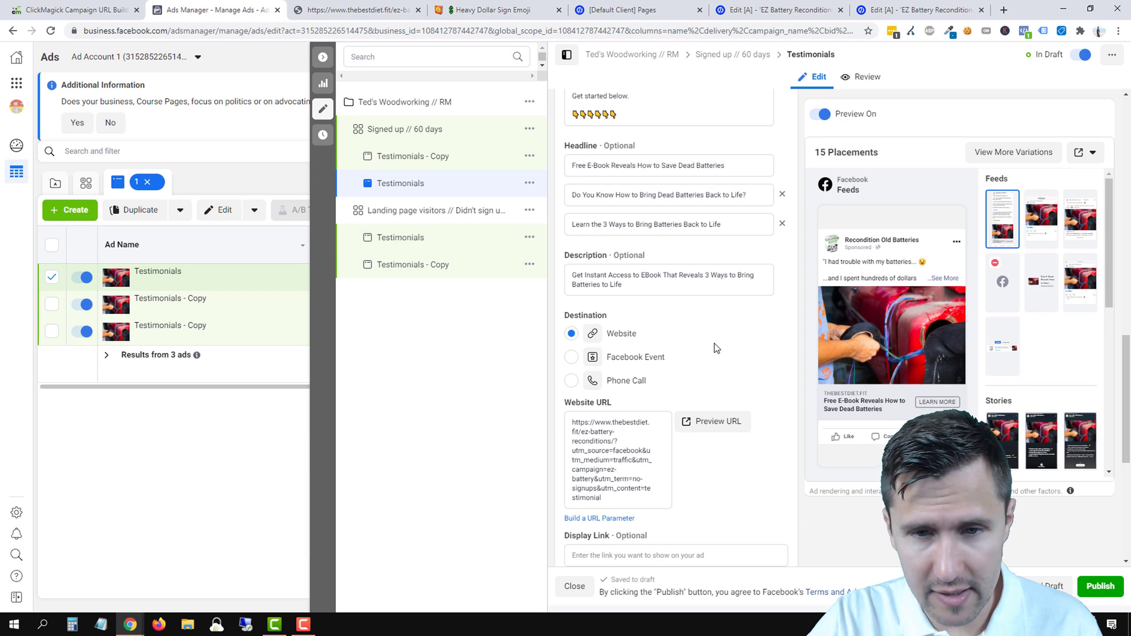
{"action": "scroll", "coordinate": [710, 362], "scroll_direction": "up", "scroll_amount": 10}
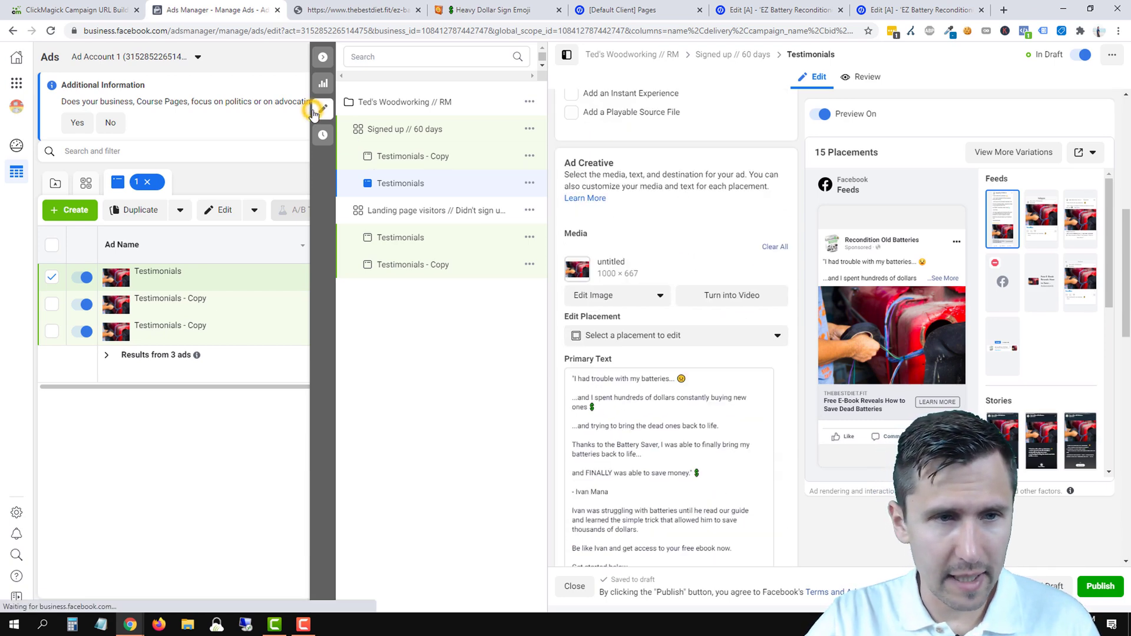
{"action": "left_click", "coordinate": [318, 108]}
{"action": "left_click", "coordinate": [475, 181]}
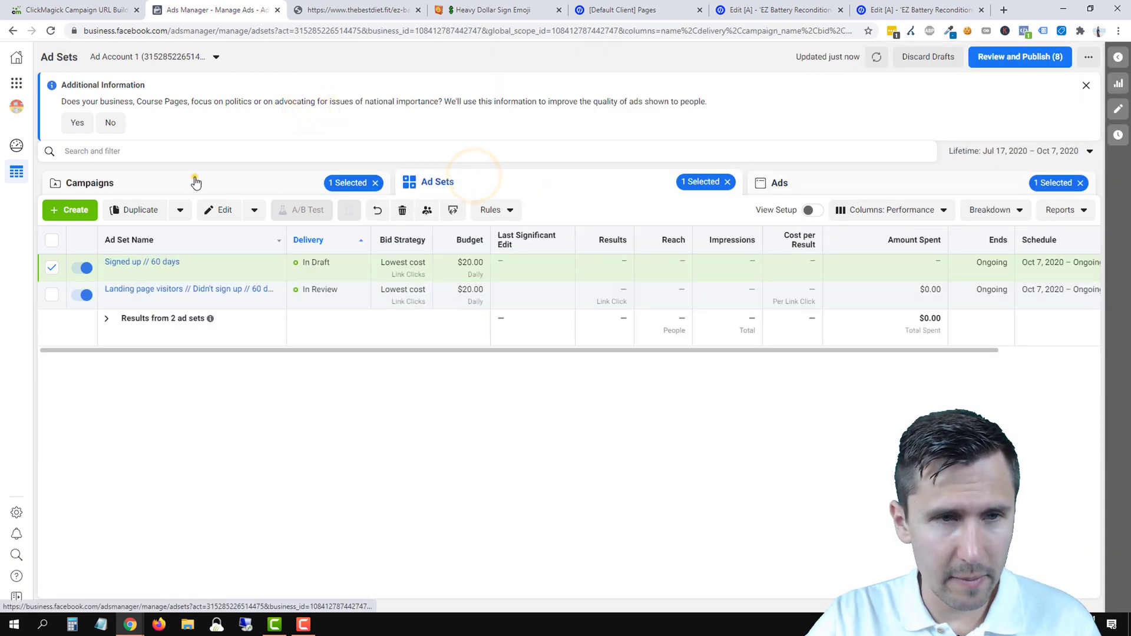
{"action": "left_click", "coordinate": [194, 178]}
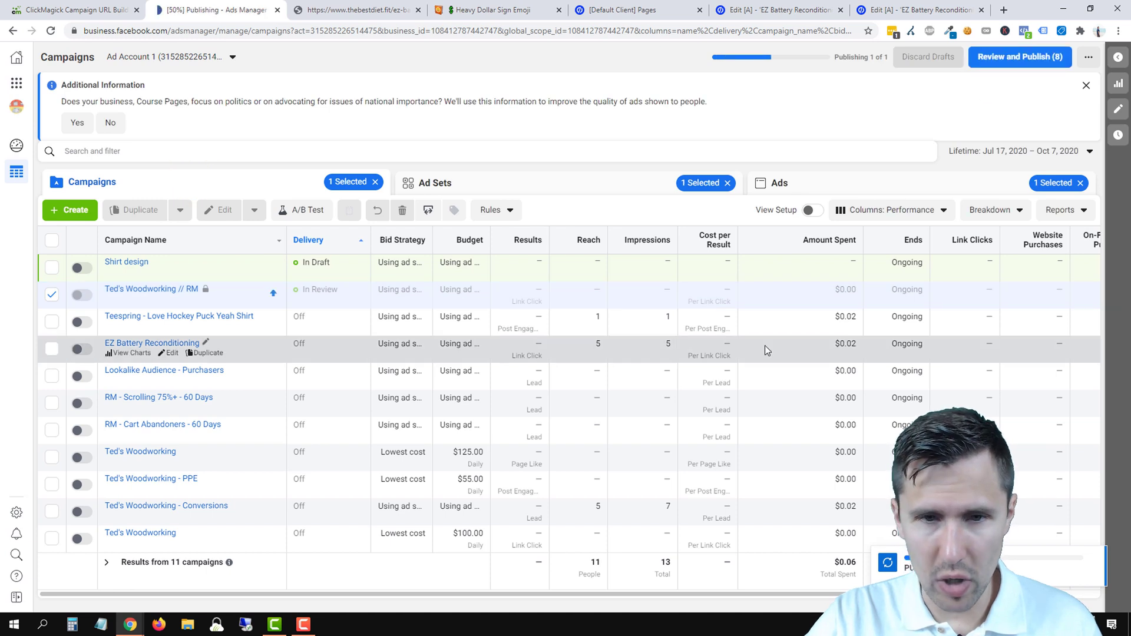